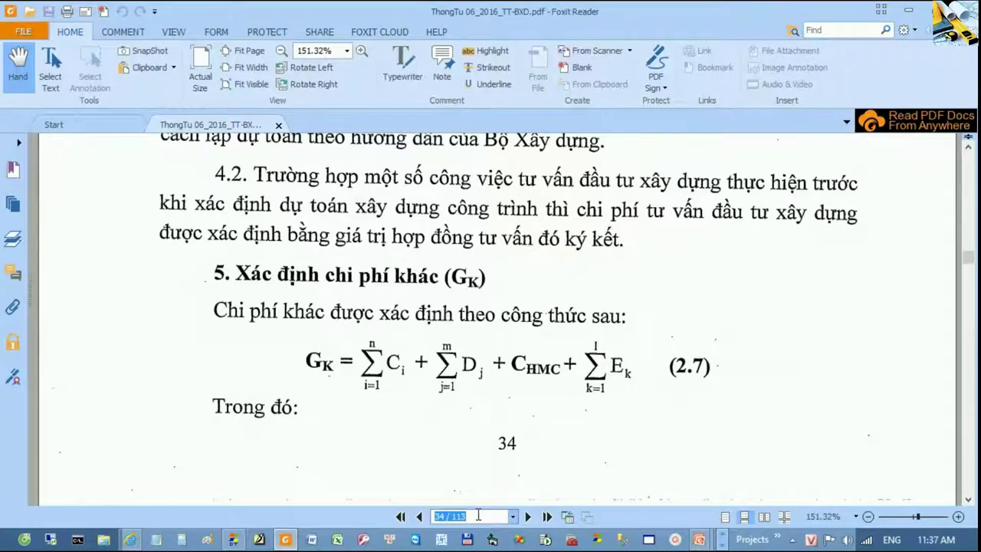
# - Go to page 67 of the circular and read Bảng 3.7 on the general cost percentage rates
pyautogui.write('67')
pyautogui.press('Return')
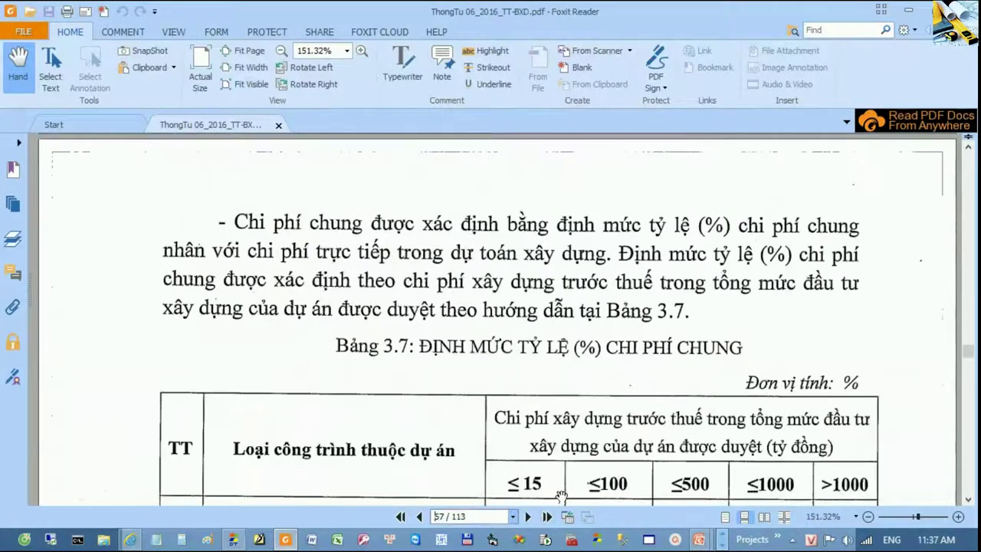
pyautogui.scroll(-5, 562, 495)
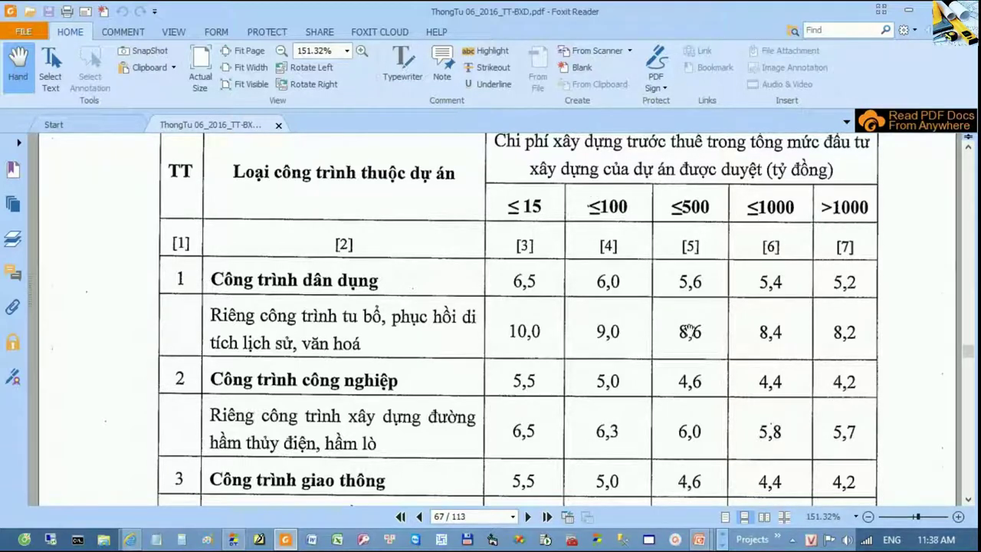
pyautogui.moveTo(613, 261); pyautogui.dragTo(609, 347)
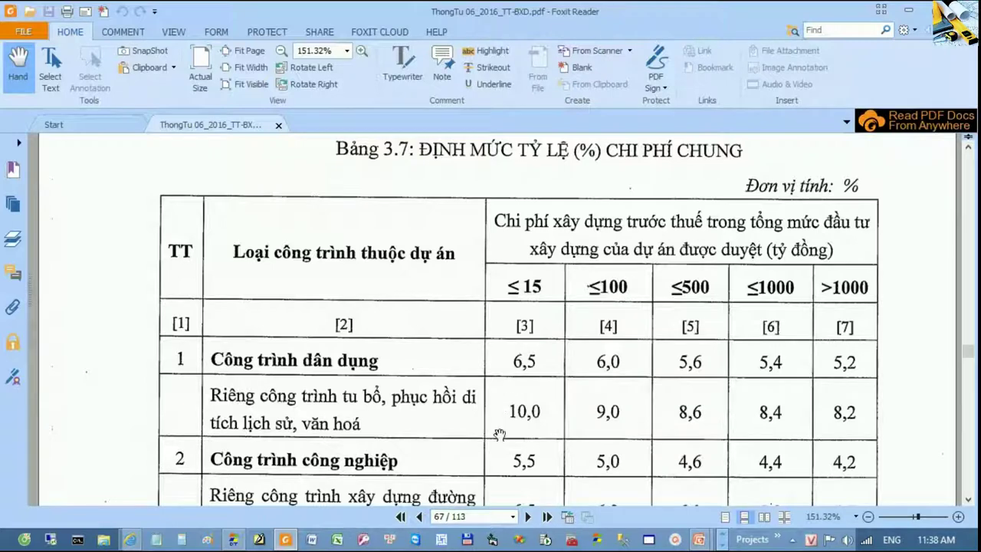
# - Go to page 57 and examine how Bảng 3.1 calculates each item from direct costs to the after-tax construction cost
pyautogui.click(462, 517)
pyautogui.write('57')
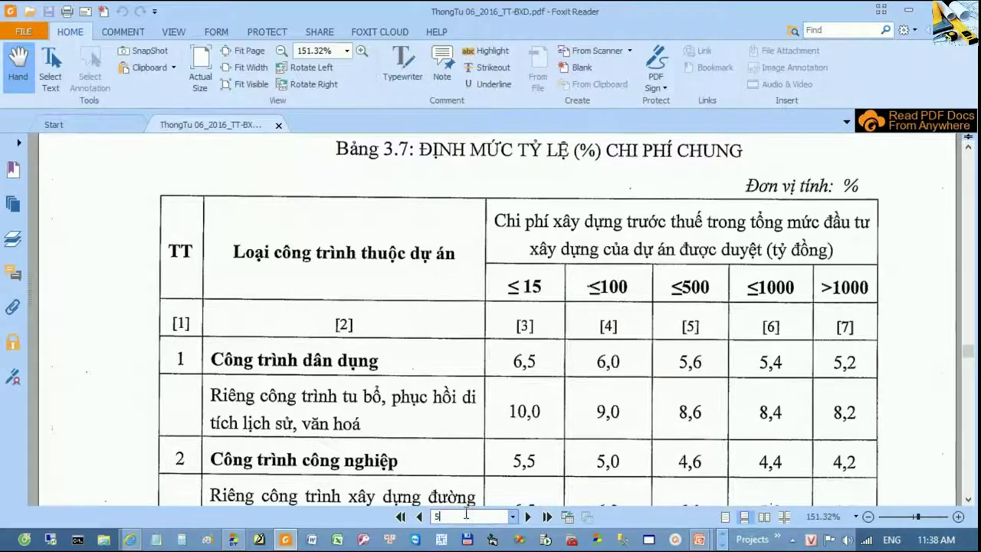
pyautogui.press('Return')
pyautogui.scroll(-3, 493, 400)
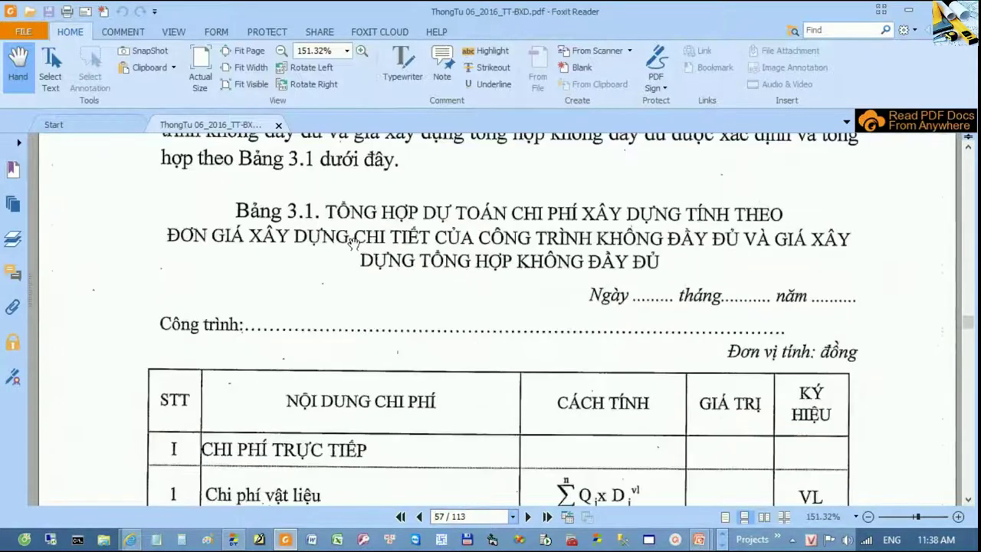
pyautogui.scroll(-6, 692, 243)
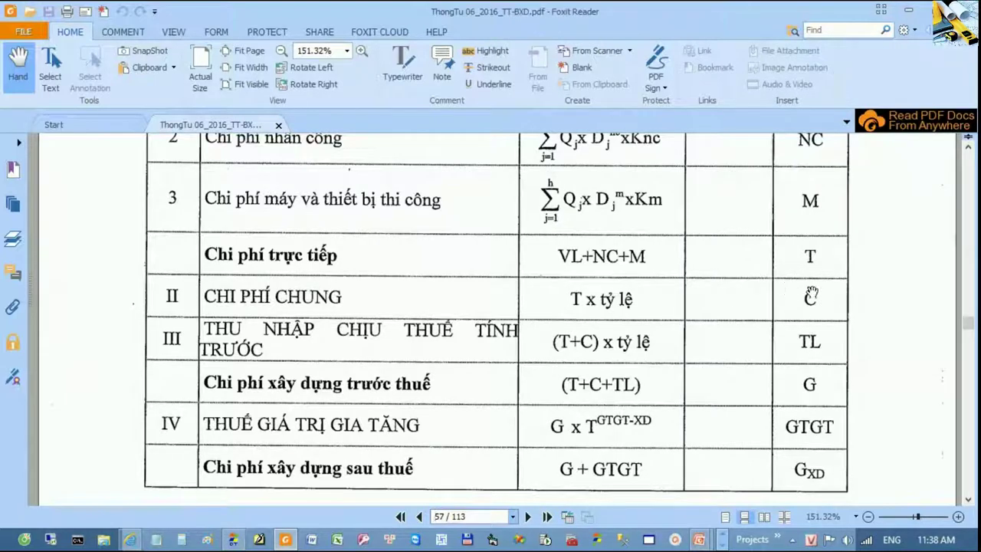
pyautogui.scroll(2, 809, 261)
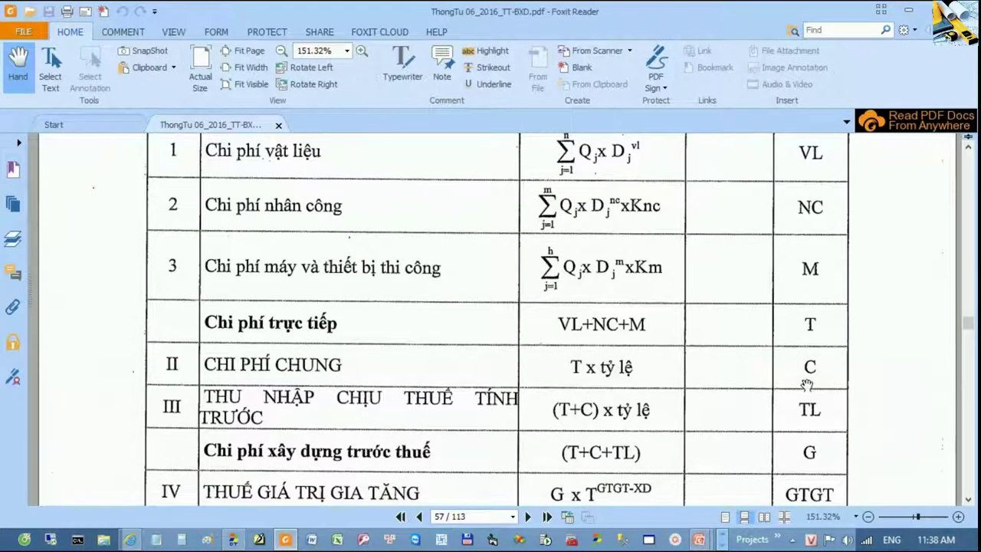
pyautogui.moveTo(736, 427); pyautogui.dragTo(740, 379)
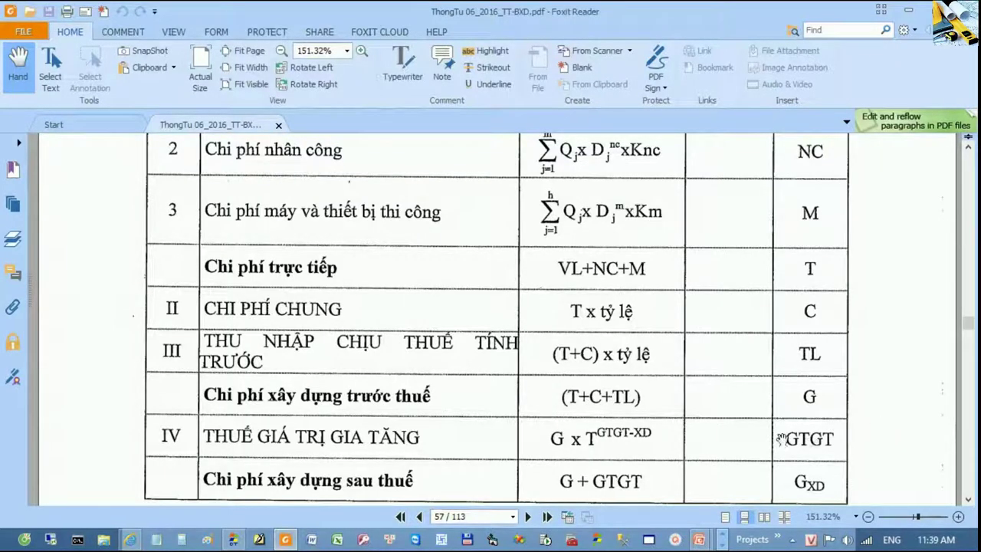
pyautogui.scroll(5, 630, 355)
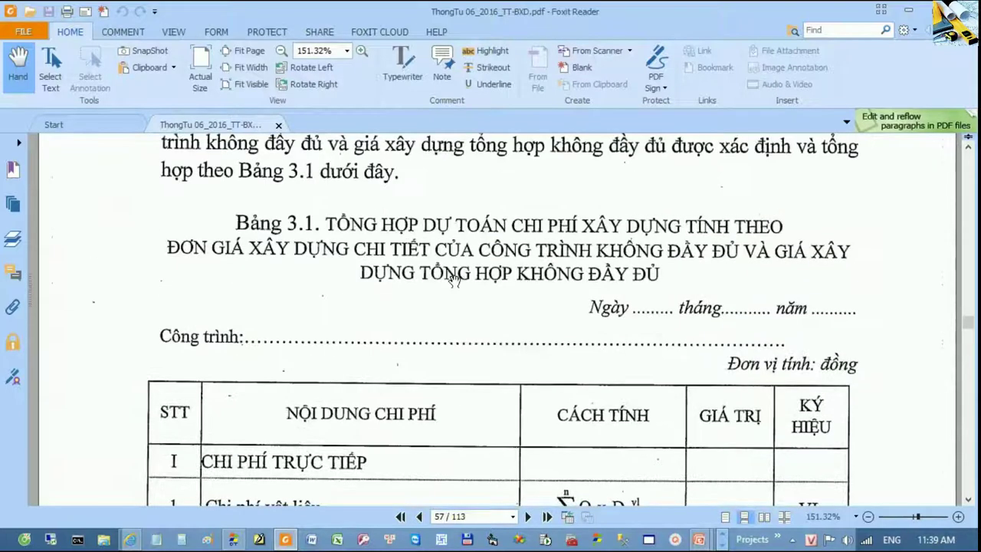
pyautogui.scroll(-1, 572, 299)
pyautogui.scroll(-5, 573, 299)
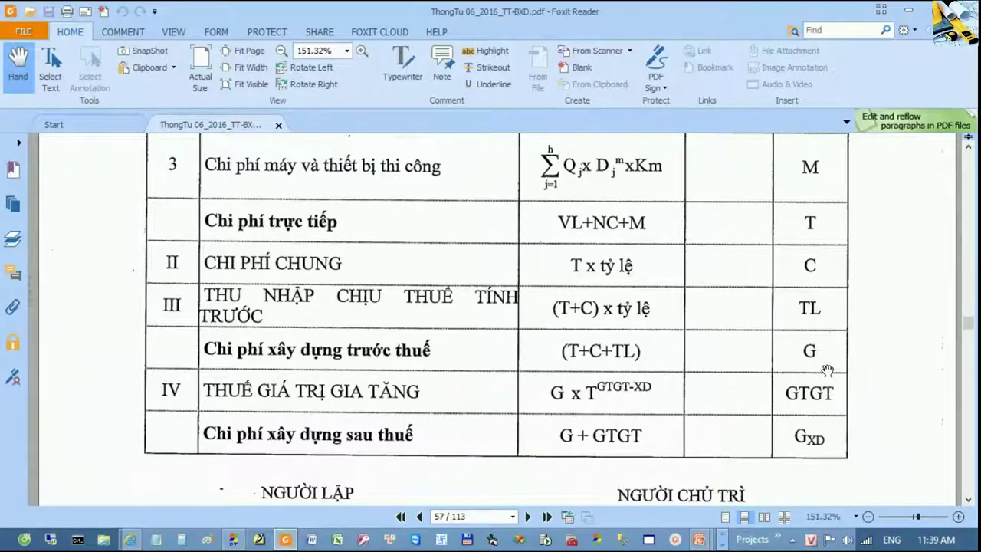
pyautogui.scroll(1, 823, 374)
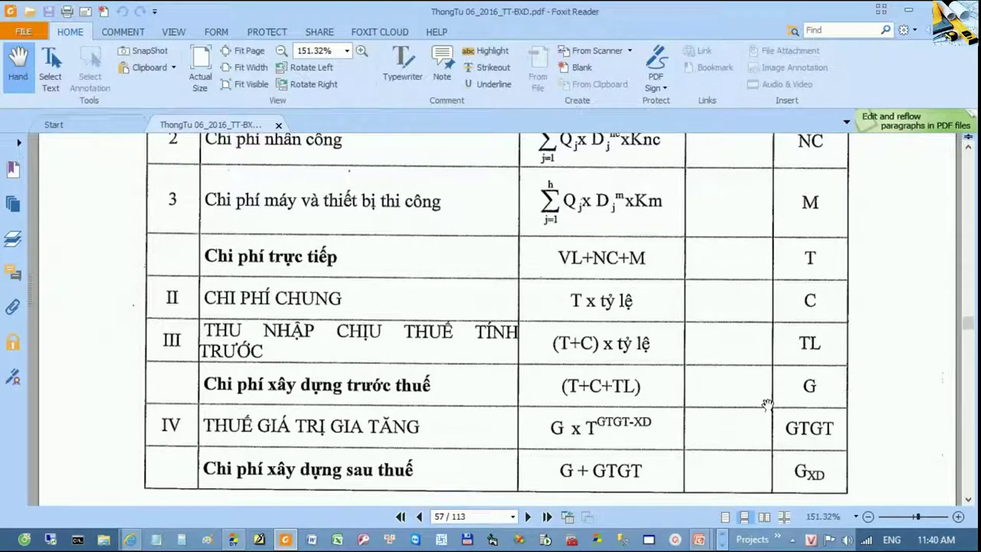
# - Switch to Dự toán G8 and examine the work items under the PHẦN XÂY DỰNG category, ending on its HM code cell
pyautogui.click(233, 540)
pyautogui.click(289, 357)
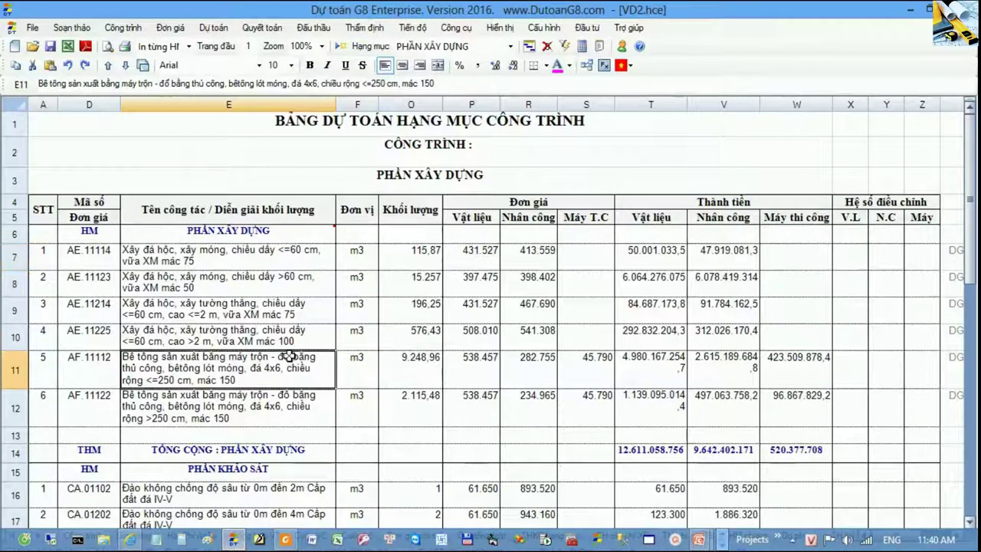
pyautogui.click(64, 239)
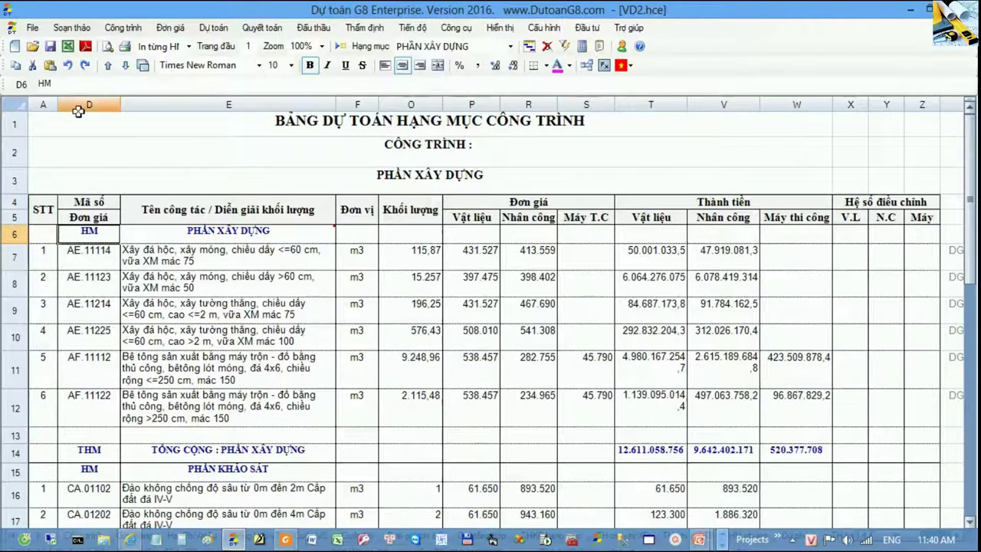
pyautogui.moveTo(92, 228); pyautogui.dragTo(608, 468)
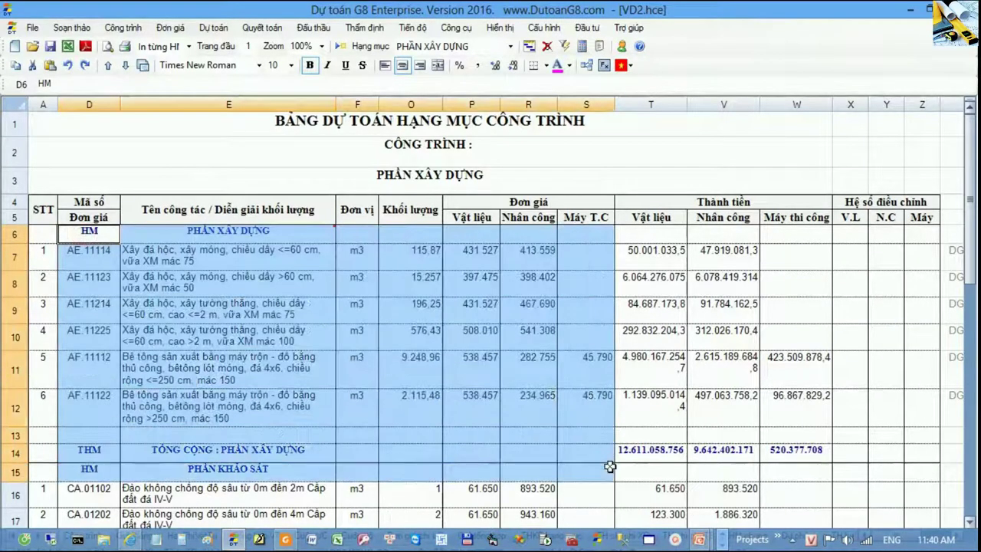
pyautogui.click(549, 376)
pyautogui.moveTo(89, 233); pyautogui.dragTo(715, 427)
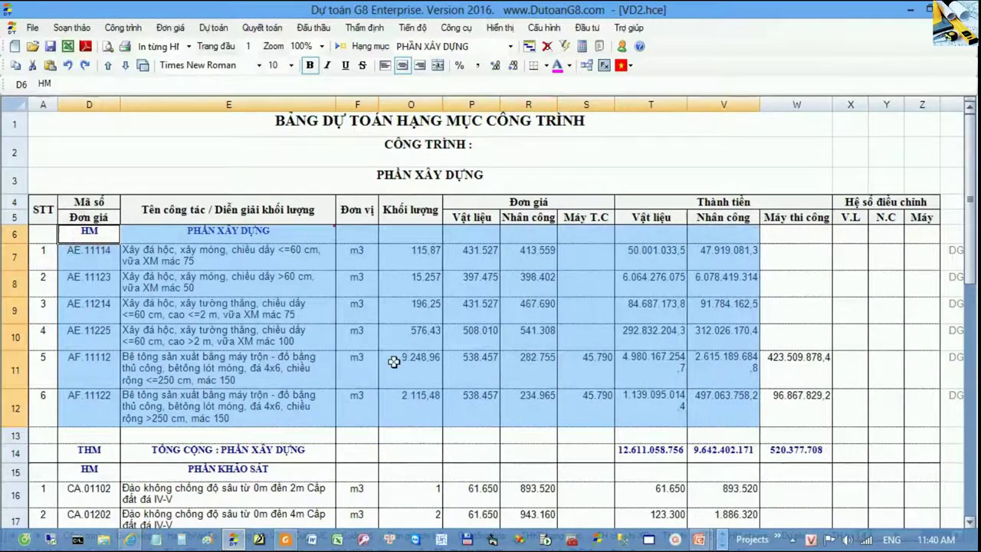
pyautogui.click(226, 234)
pyautogui.click(95, 231)
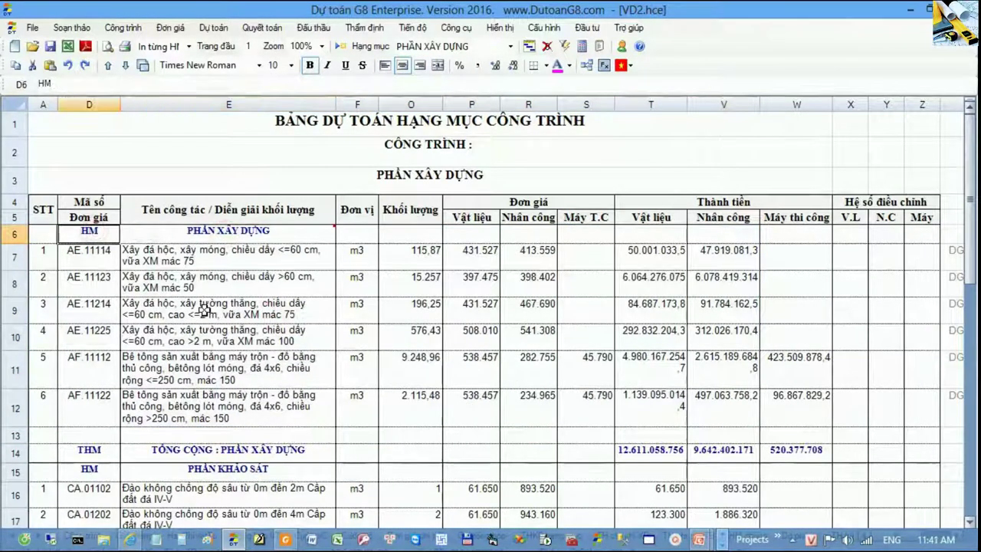
# - Open the project's cost coefficient settings, look through the item types, and choose the project group 11.) Công trình dân dụng
pyautogui.click(133, 33)
pyautogui.click(171, 130)
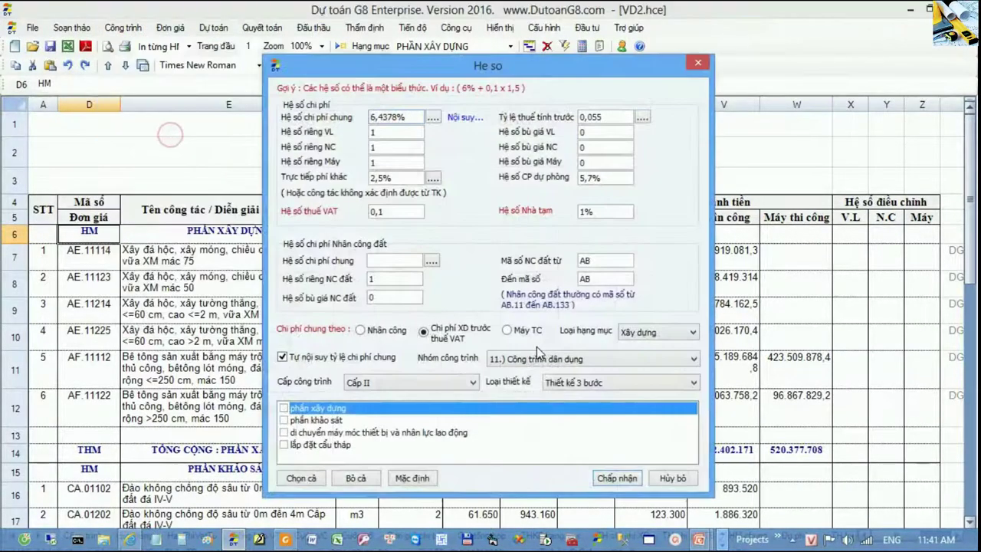
pyautogui.click(636, 337)
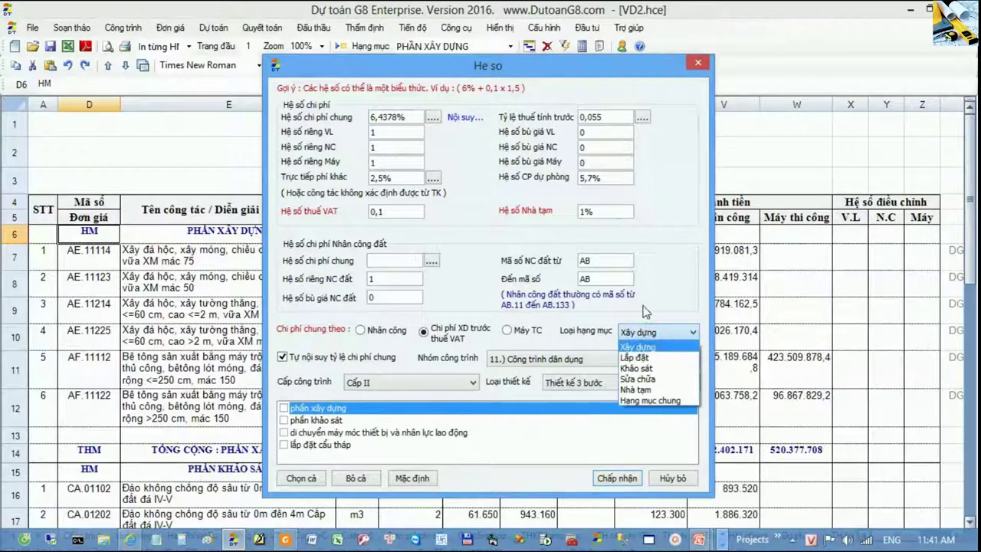
pyautogui.click(696, 233)
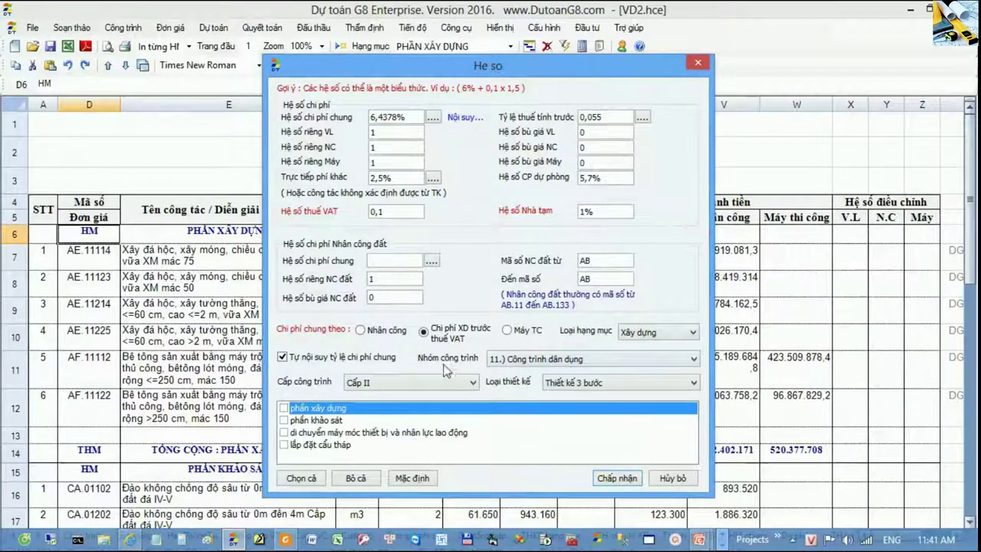
pyautogui.click(548, 358)
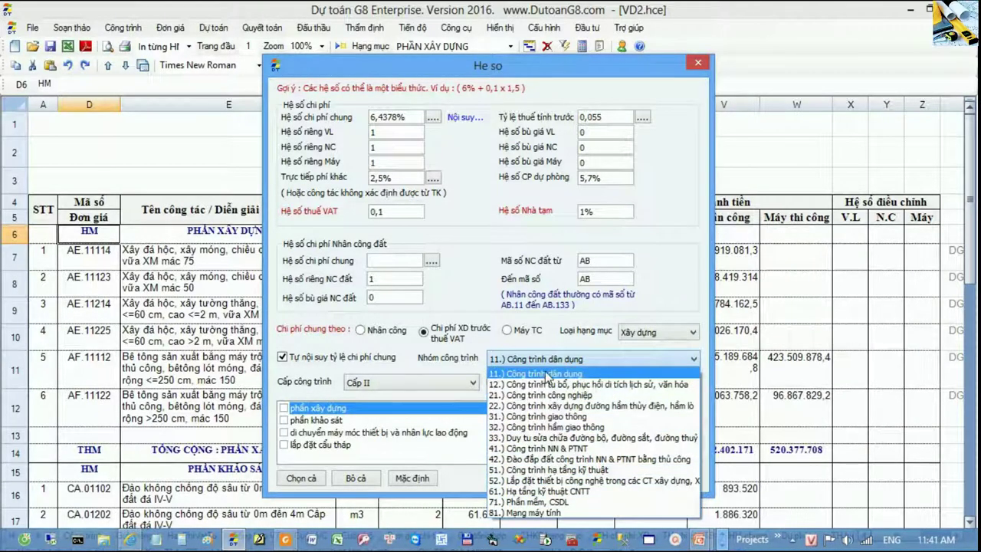
pyautogui.click(453, 359)
pyautogui.click(528, 358)
pyautogui.click(487, 373)
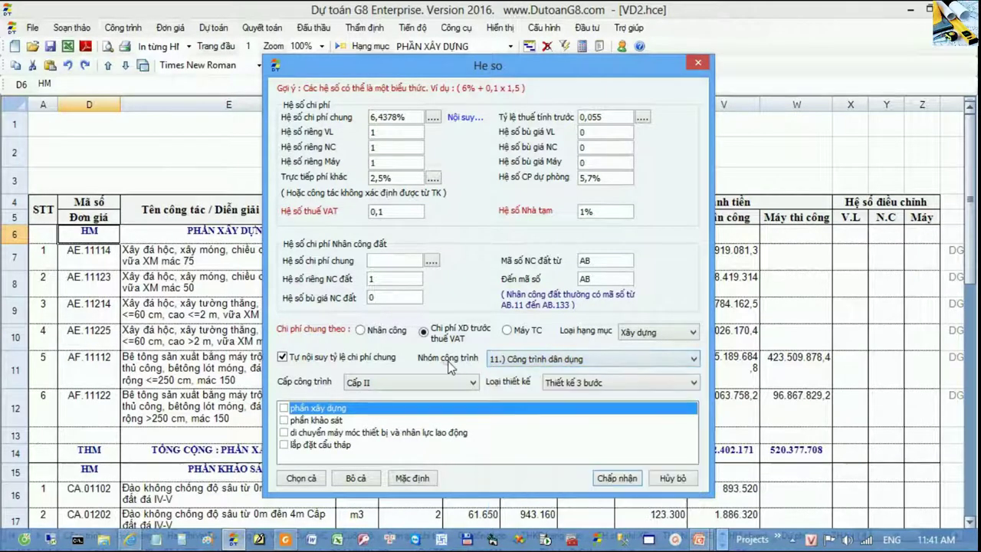
# - Switch to Foxit Reader and check the project types and general cost rates in Bảng 3.7 on page 67
pyautogui.click(285, 539)
pyautogui.scroll(-3, 426, 330)
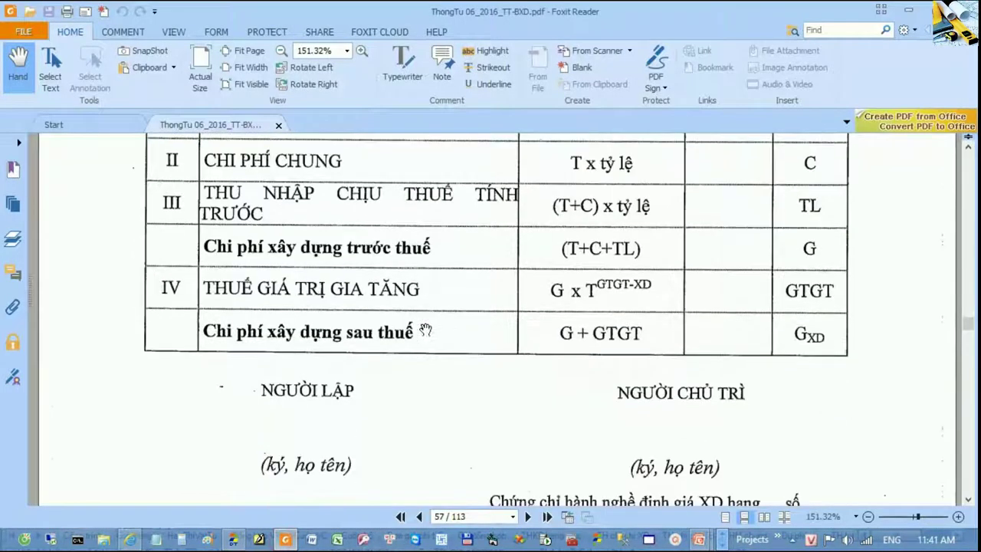
pyautogui.click(471, 516)
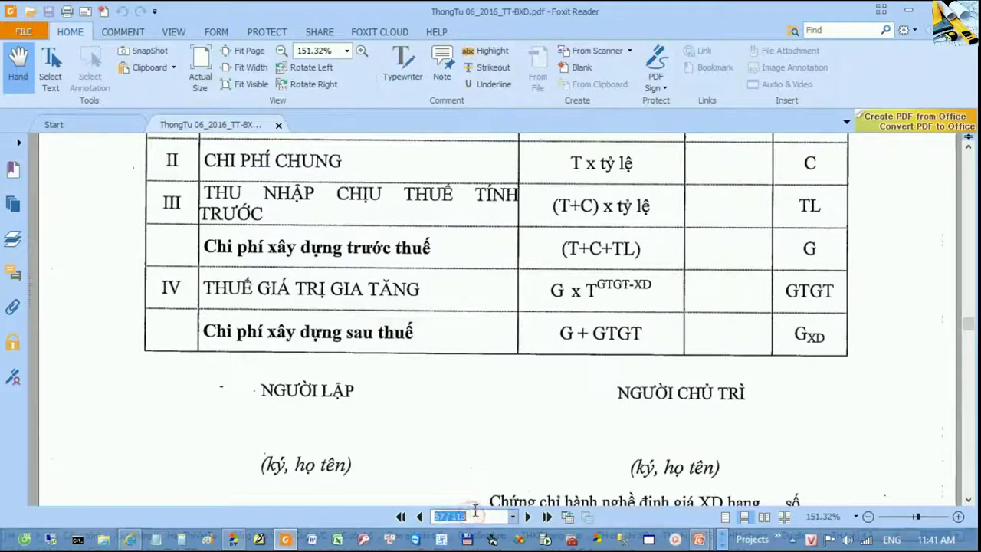
pyautogui.write('67')
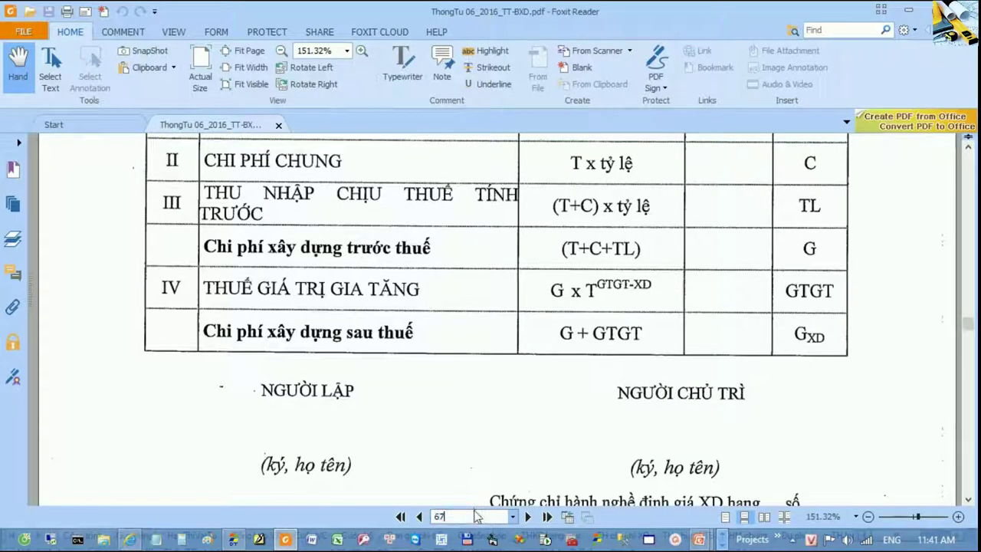
pyautogui.press('Return')
pyautogui.scroll(-3, 595, 417)
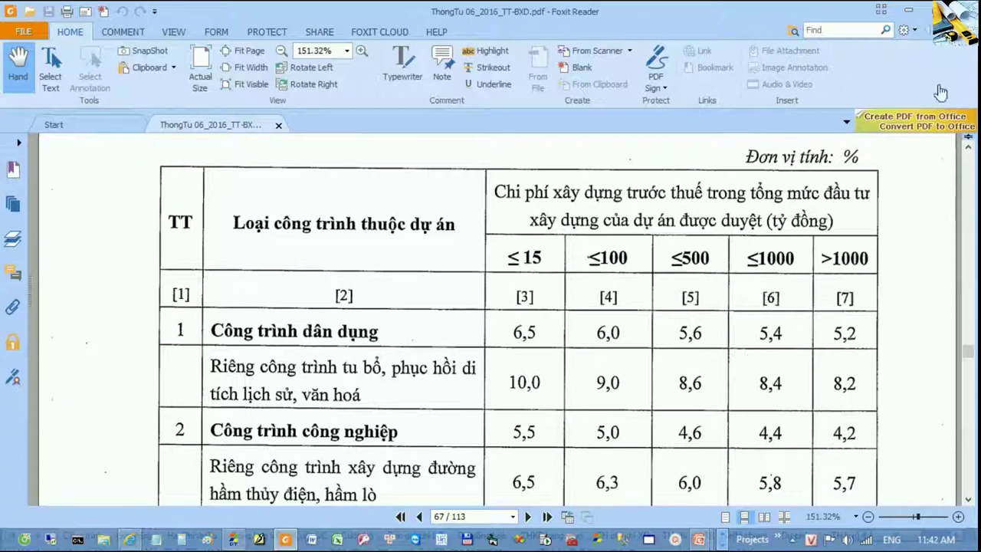
# - Return to Dự toán G8, accept the coefficient settings, and select the HM code cell of PHẦN XÂY DỰNG
pyautogui.click(244, 542)
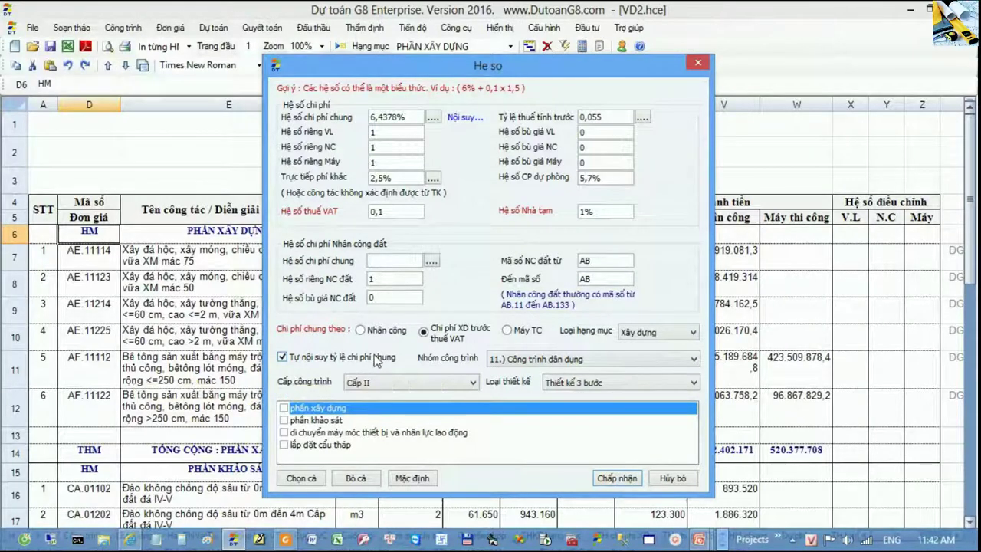
pyautogui.click(624, 479)
pyautogui.click(397, 312)
pyautogui.click(404, 365)
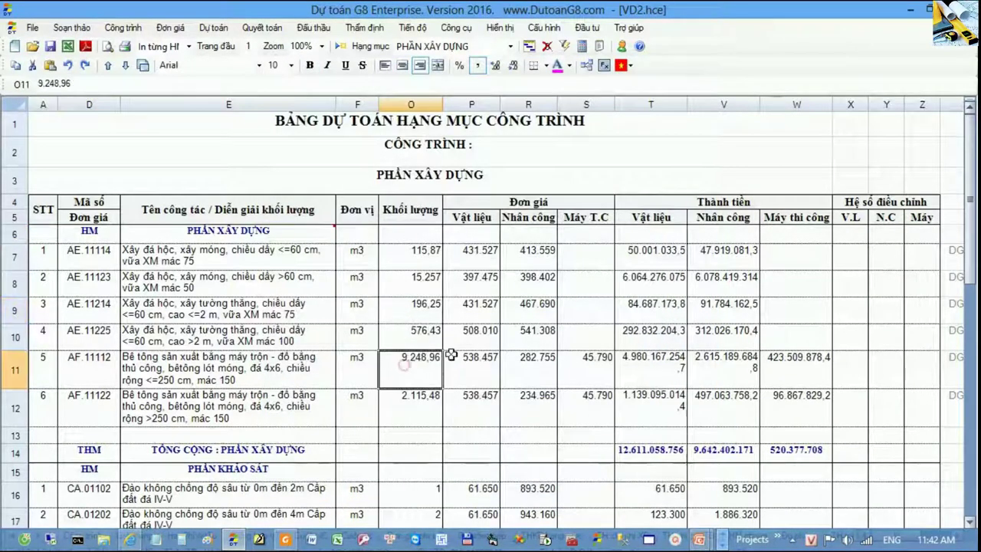
pyautogui.click(98, 235)
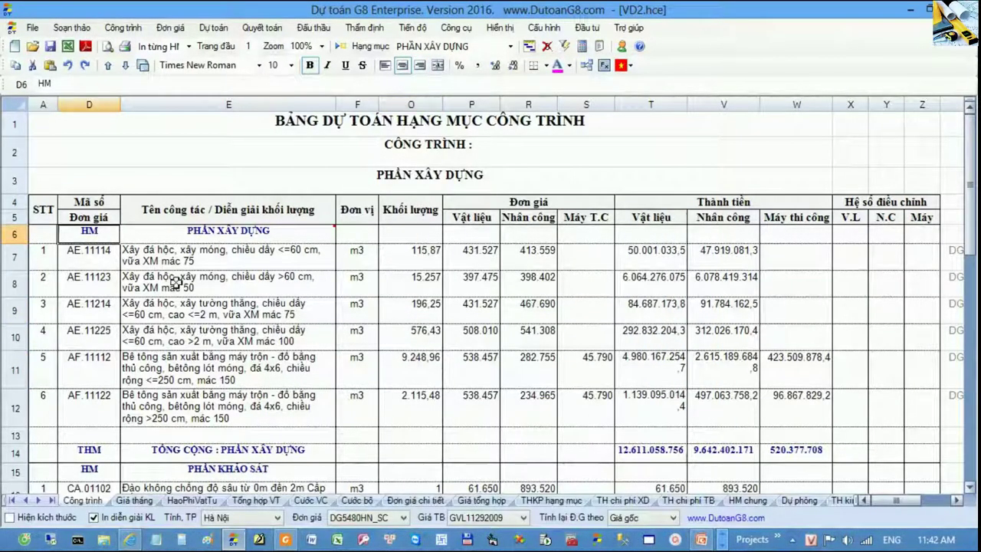
# - Open the THKP hạng mục sheet and colour the text of the CHI PHÍ CHUNG row red
pyautogui.click(540, 499)
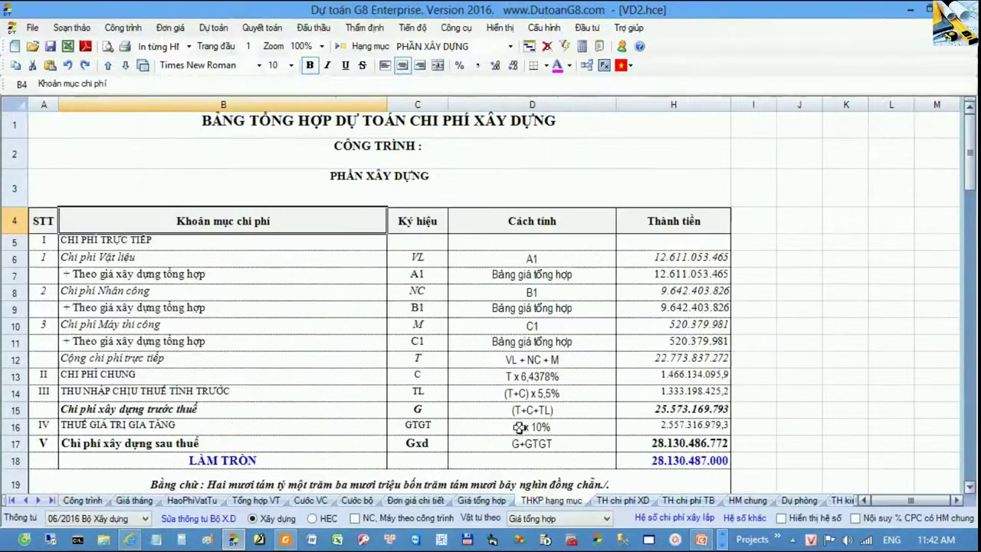
pyautogui.click(509, 380)
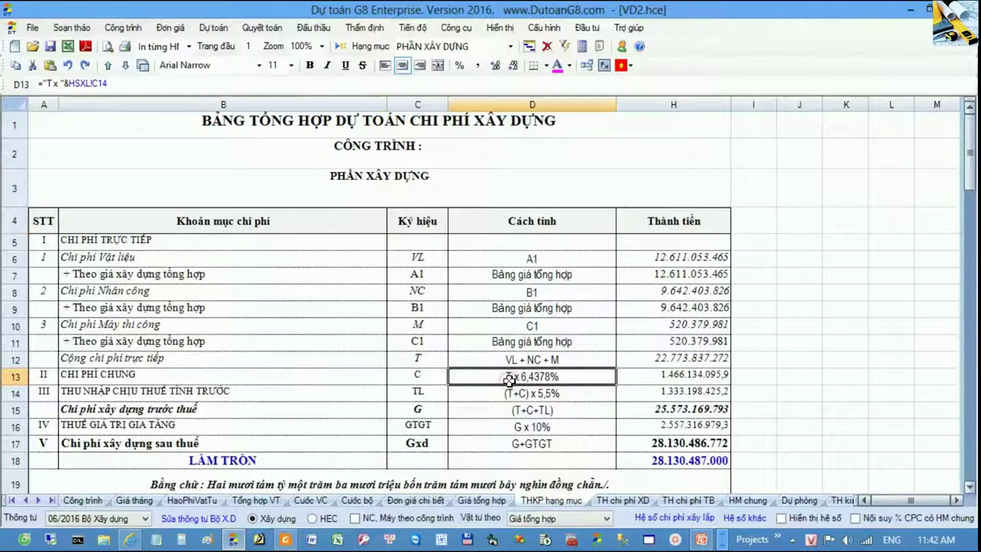
pyautogui.click(17, 379)
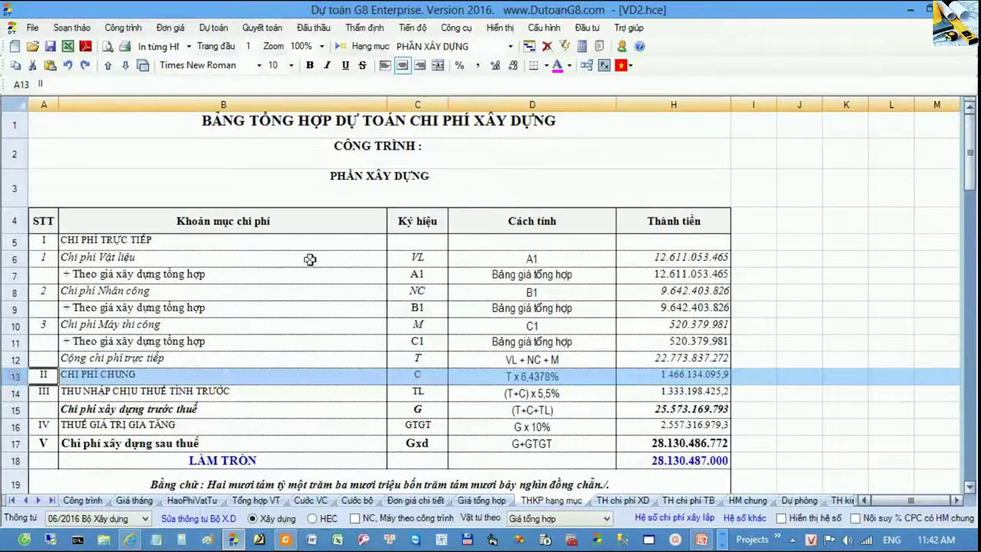
pyautogui.click(570, 65)
pyautogui.click(554, 102)
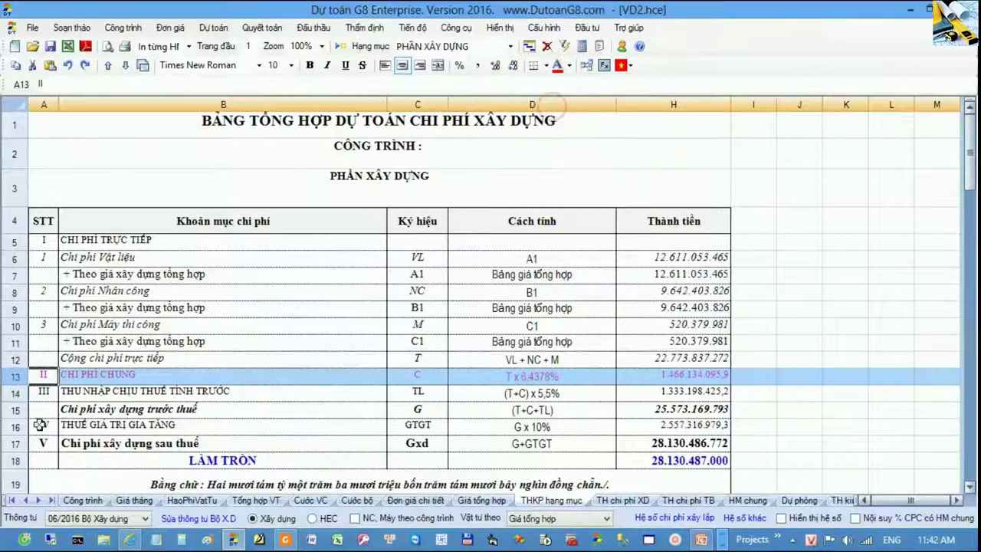
# - Colour the text of the Chi phí xây dựng trước thuế row magenta, and select the direct and general cost formulas in D12:D13
pyautogui.click(15, 409)
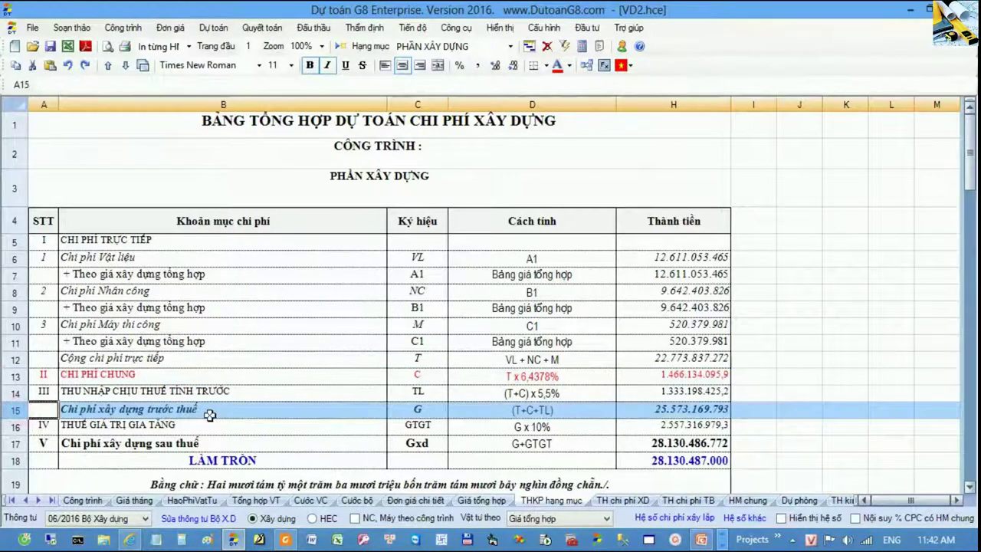
pyautogui.click(570, 65)
pyautogui.click(551, 122)
pyautogui.click(487, 378)
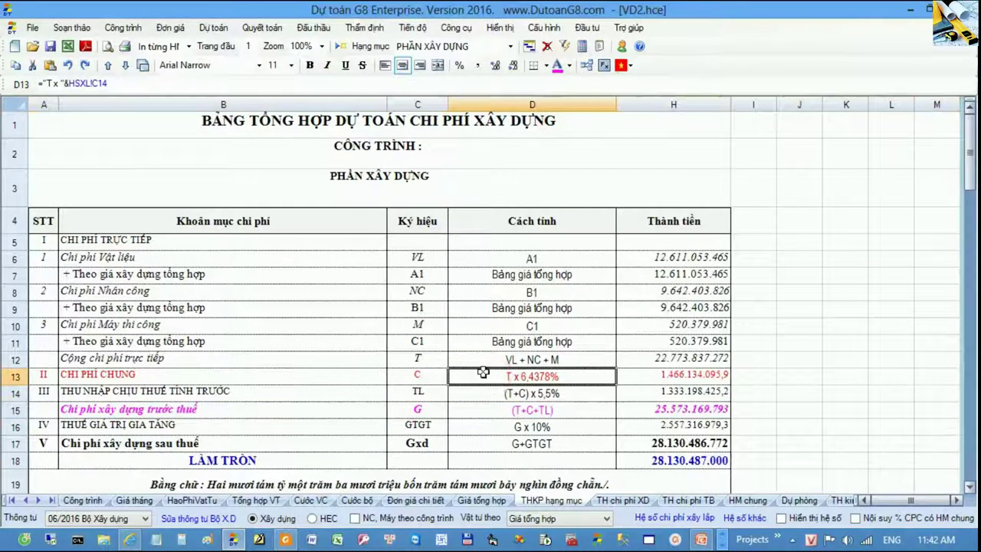
pyautogui.moveTo(491, 356); pyautogui.dragTo(499, 376)
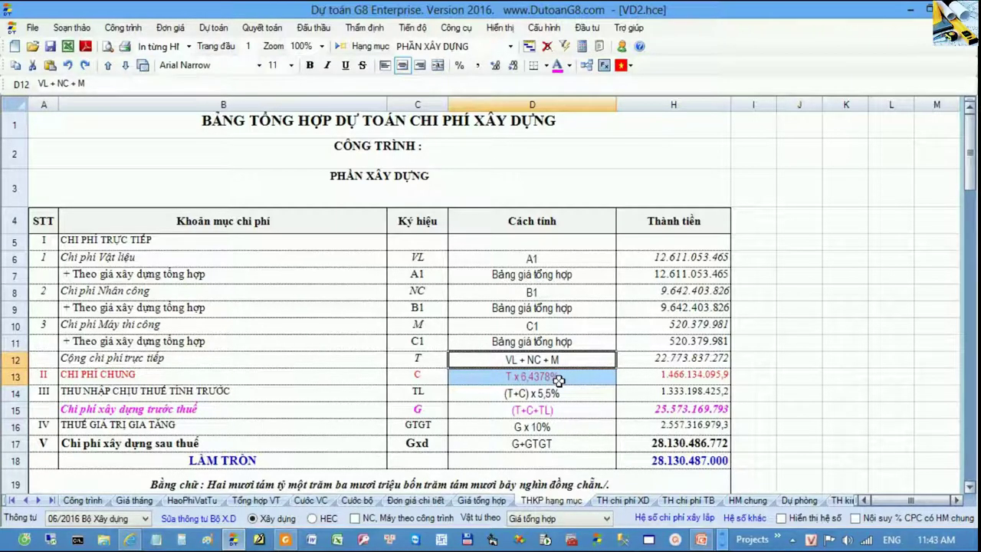
# - Inspect the amount formulas for CHI PHÍ CHUNG, THU NHẬP CHỊU THUẾ TÍNH TRƯỚC and Chi phí xây dựng trước thuế in H13:H15
pyautogui.moveTo(751, 410); pyautogui.dragTo(678, 410)
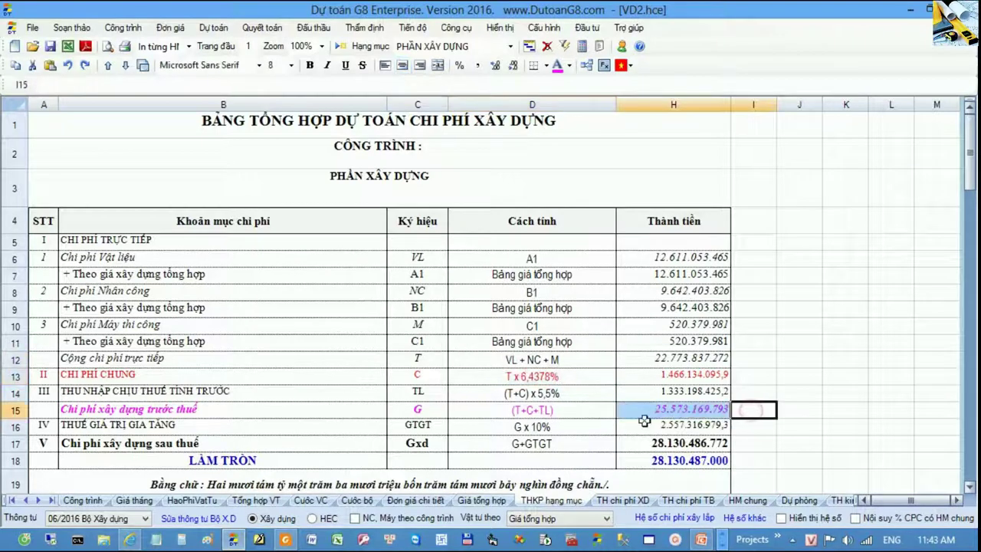
pyautogui.click(690, 413)
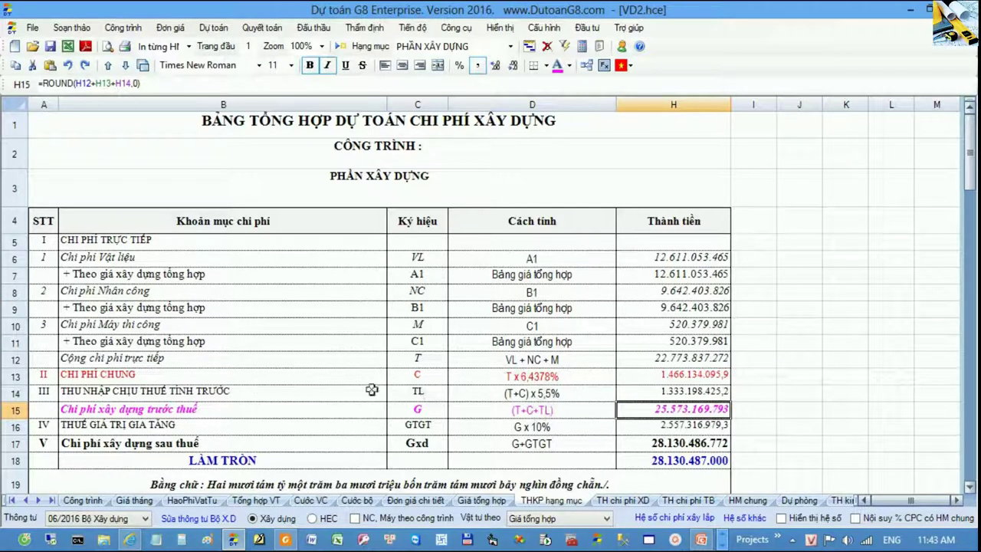
pyautogui.moveTo(758, 410); pyautogui.dragTo(682, 413)
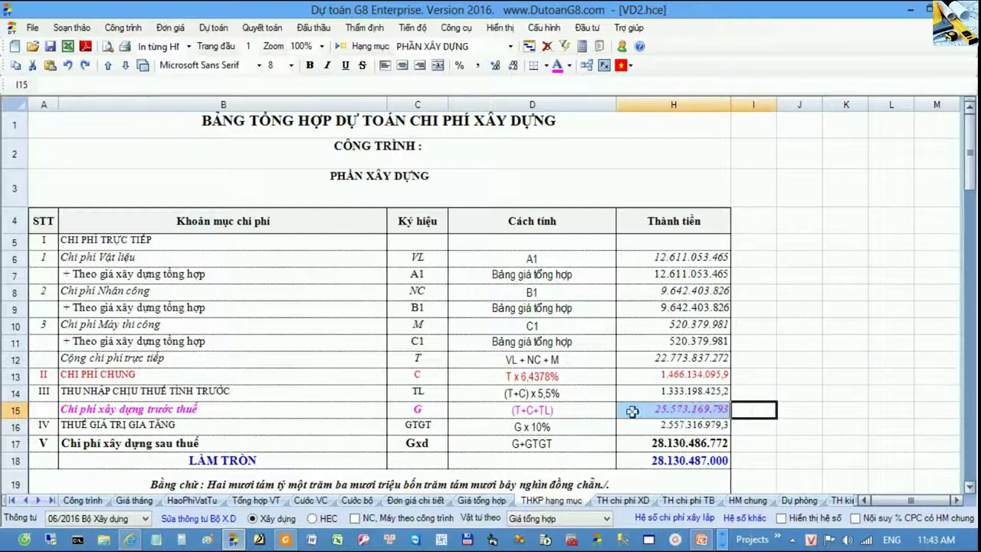
pyautogui.click(538, 375)
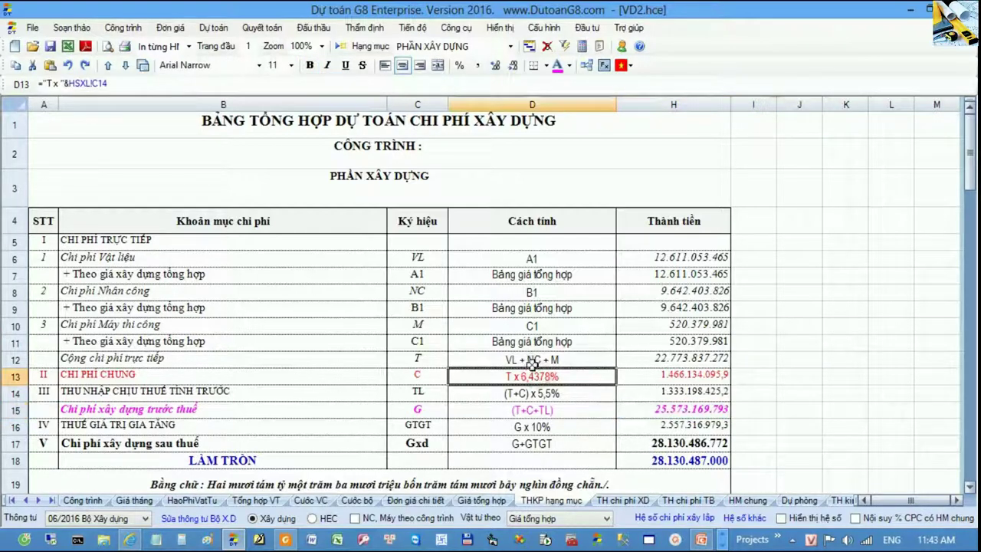
pyautogui.doubleClick(696, 374)
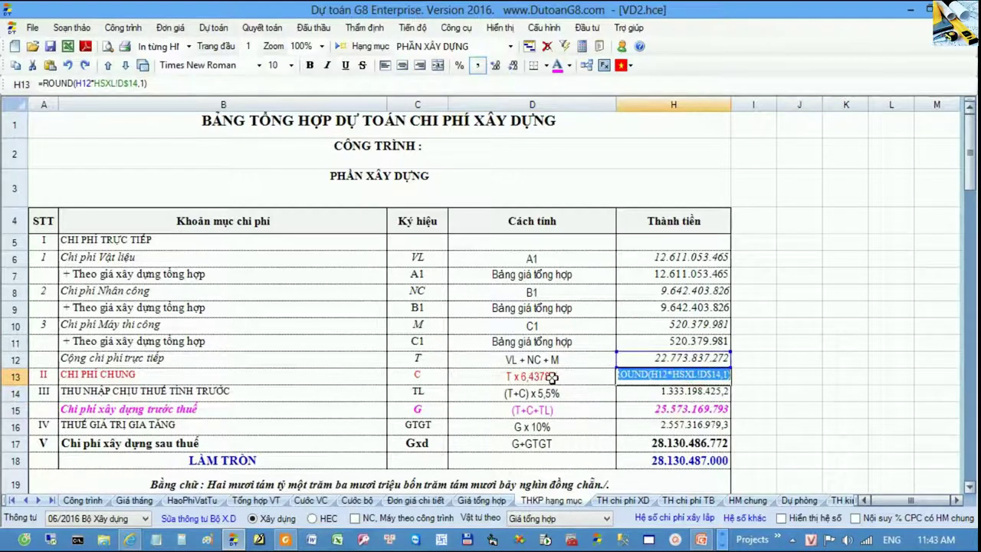
pyautogui.doubleClick(675, 392)
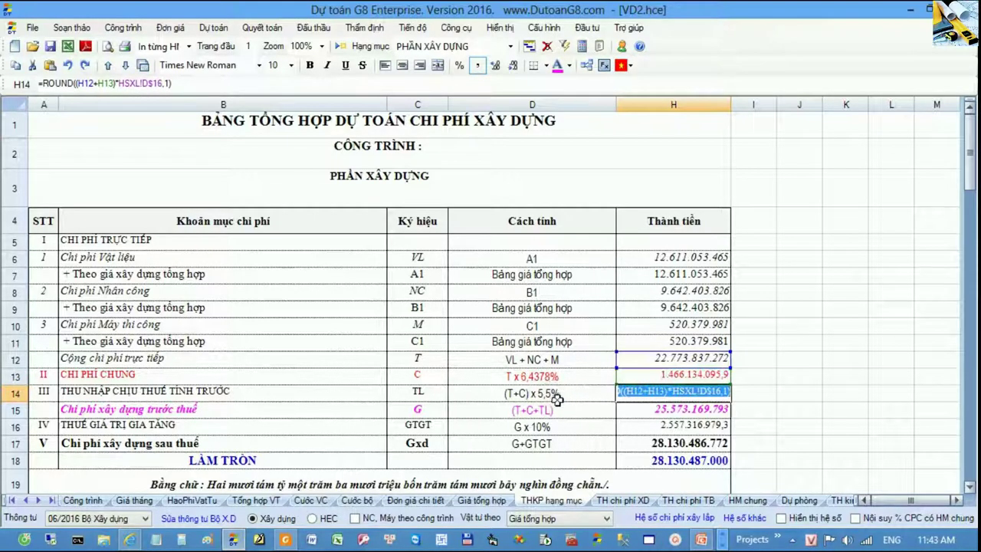
pyautogui.doubleClick(639, 412)
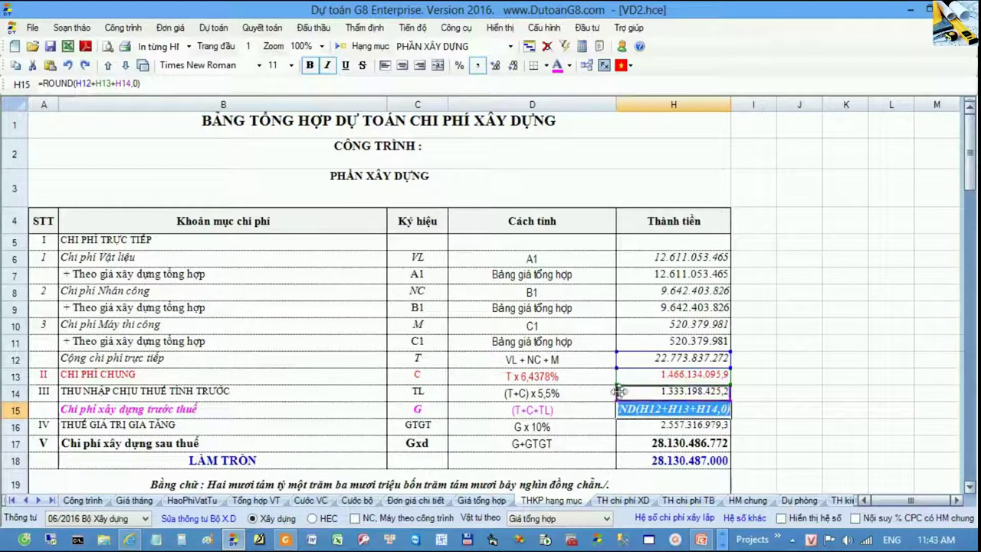
pyautogui.click(592, 407)
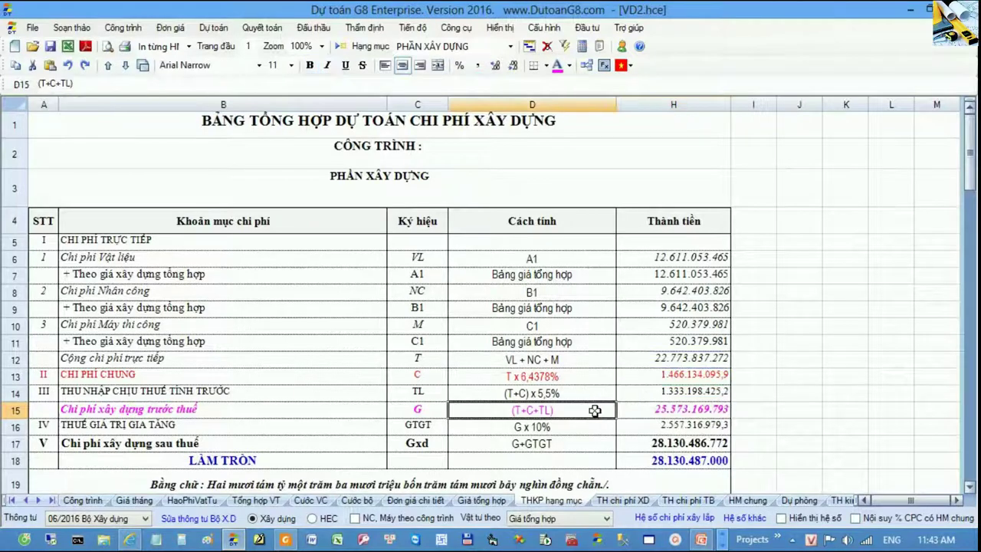
# - Trace how the direct cost, general cost rate and pre-tax income in rows 12 to 14 feed the pre-tax construction cost in H15
pyautogui.moveTo(527, 358); pyautogui.dragTo(661, 405)
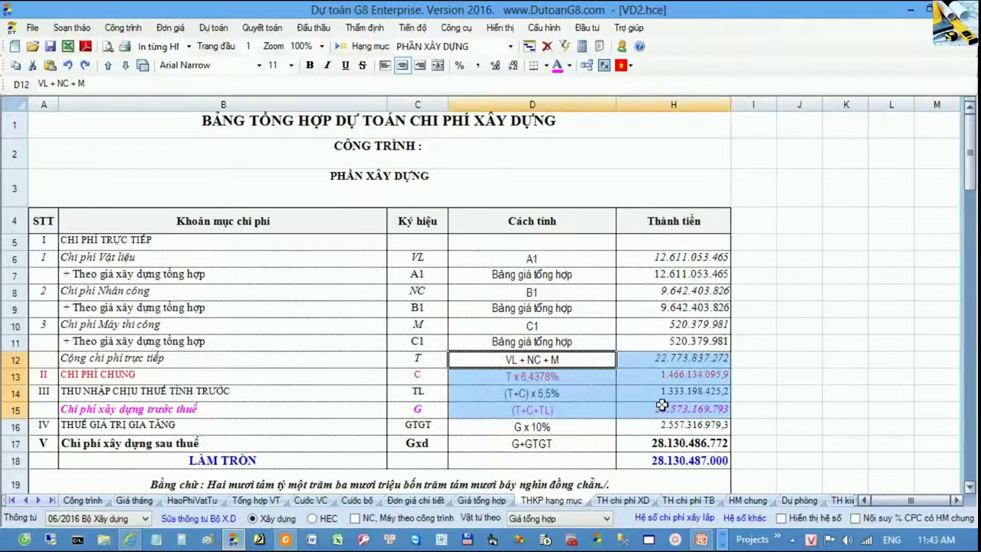
pyautogui.click(661, 406)
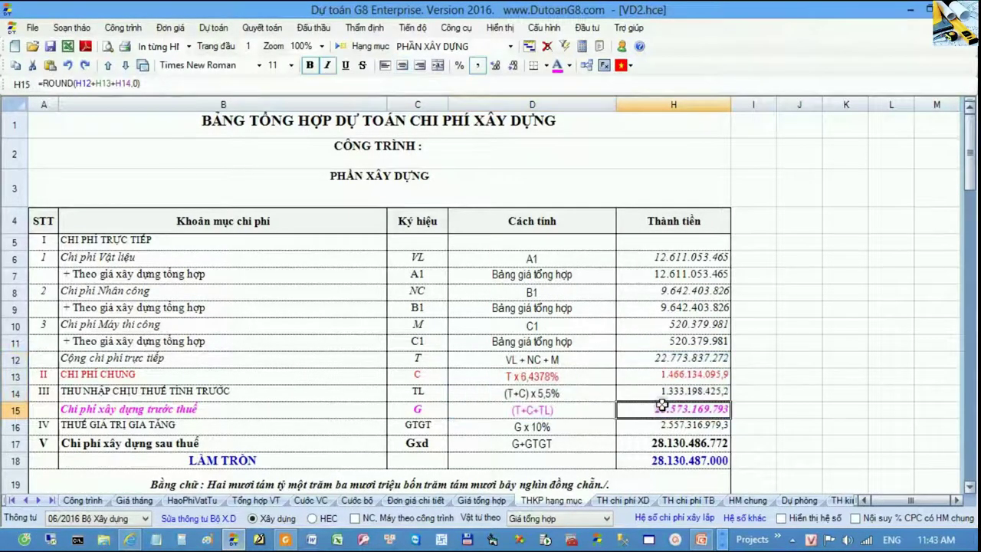
pyautogui.click(761, 411)
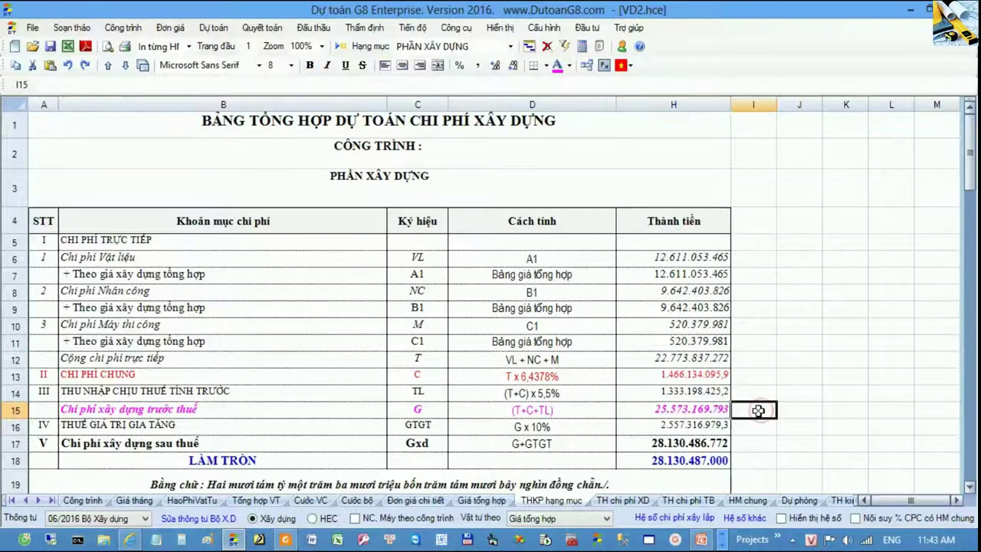
pyautogui.moveTo(758, 410); pyautogui.dragTo(689, 415)
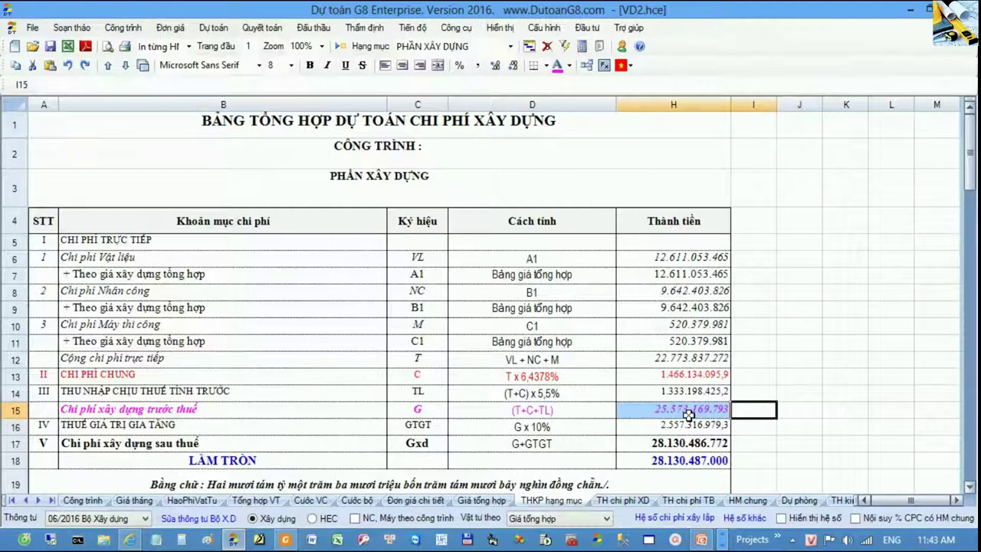
pyautogui.moveTo(538, 358); pyautogui.dragTo(535, 376)
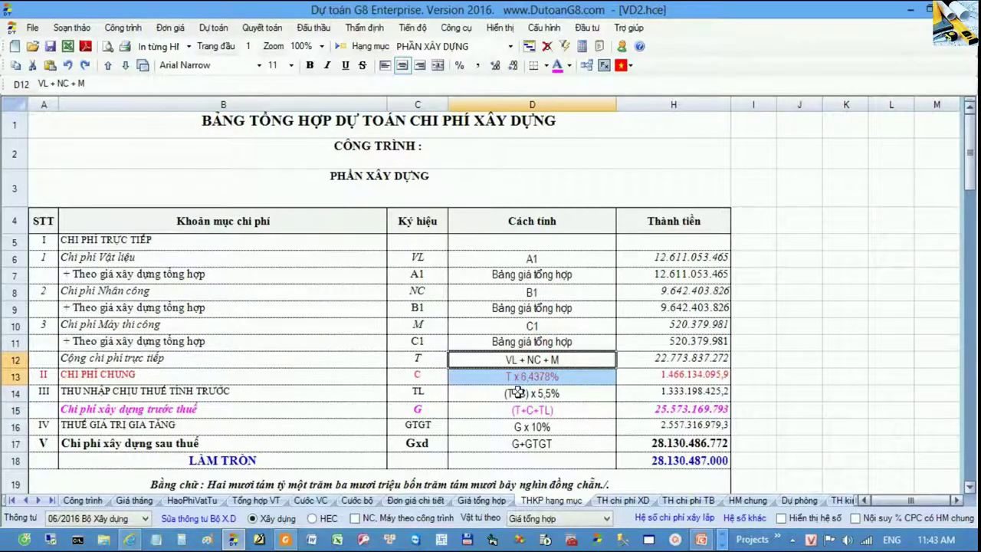
pyautogui.click(571, 394)
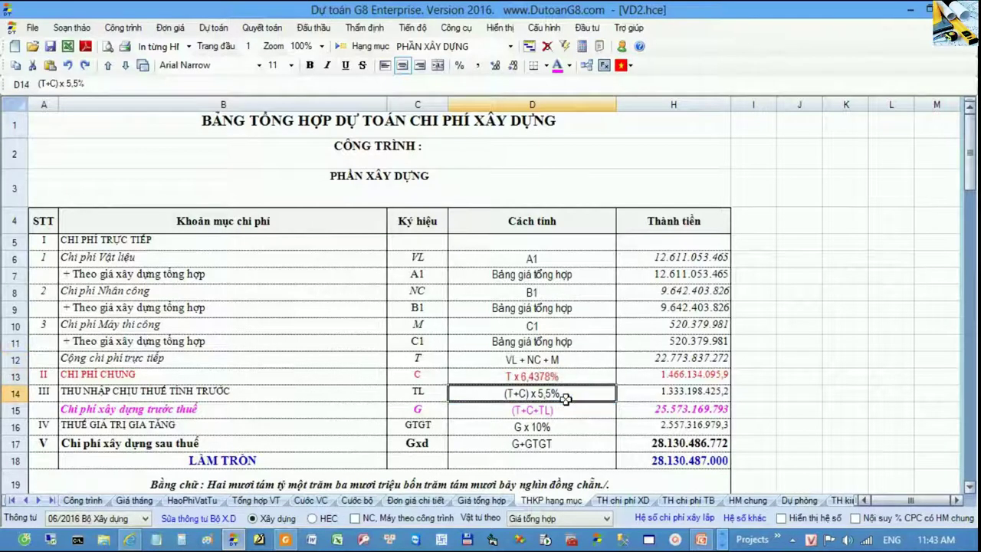
pyautogui.moveTo(44, 375); pyautogui.dragTo(318, 372)
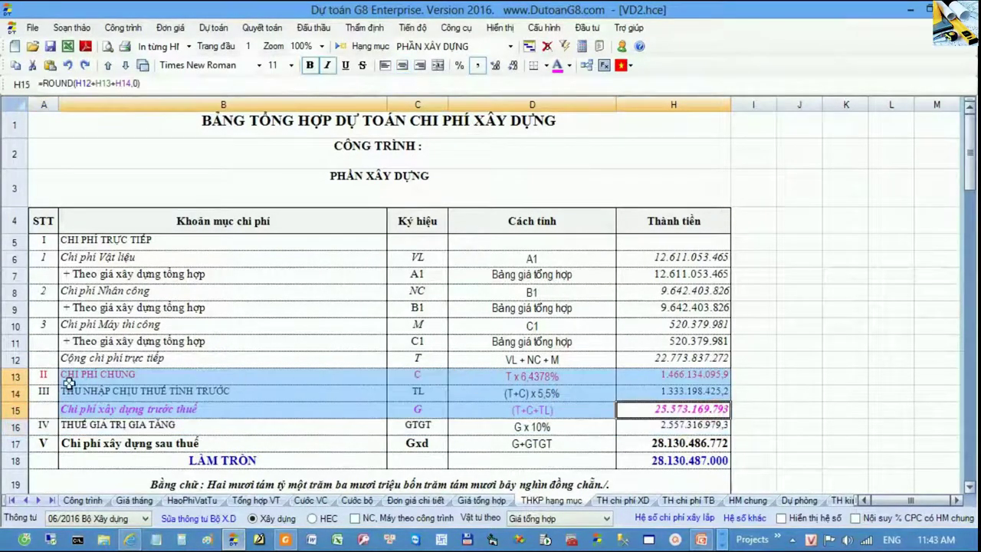
pyautogui.click(326, 392)
pyautogui.moveTo(423, 375); pyautogui.dragTo(543, 378)
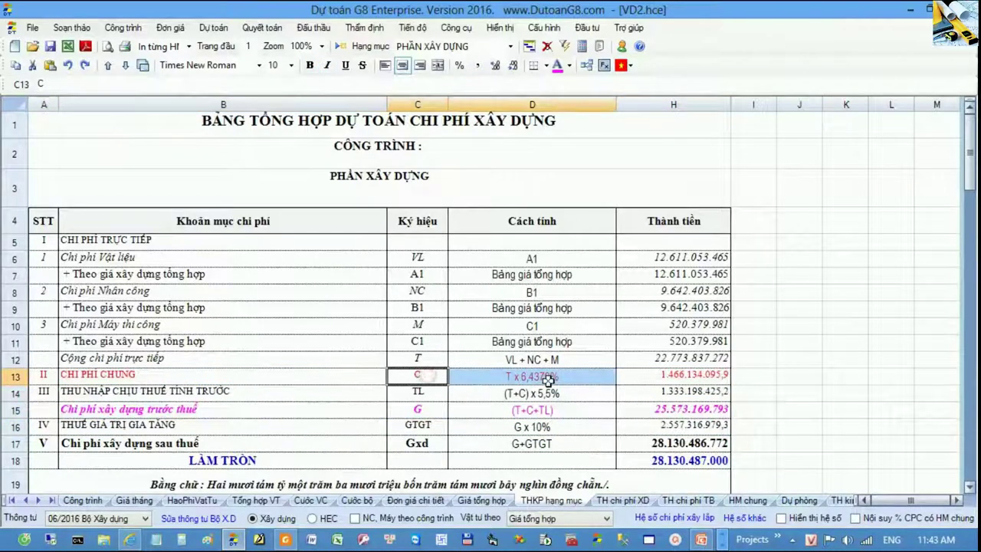
pyautogui.moveTo(687, 358); pyautogui.dragTo(687, 460)
pyautogui.moveTo(754, 408); pyautogui.dragTo(692, 410)
pyautogui.click(692, 410)
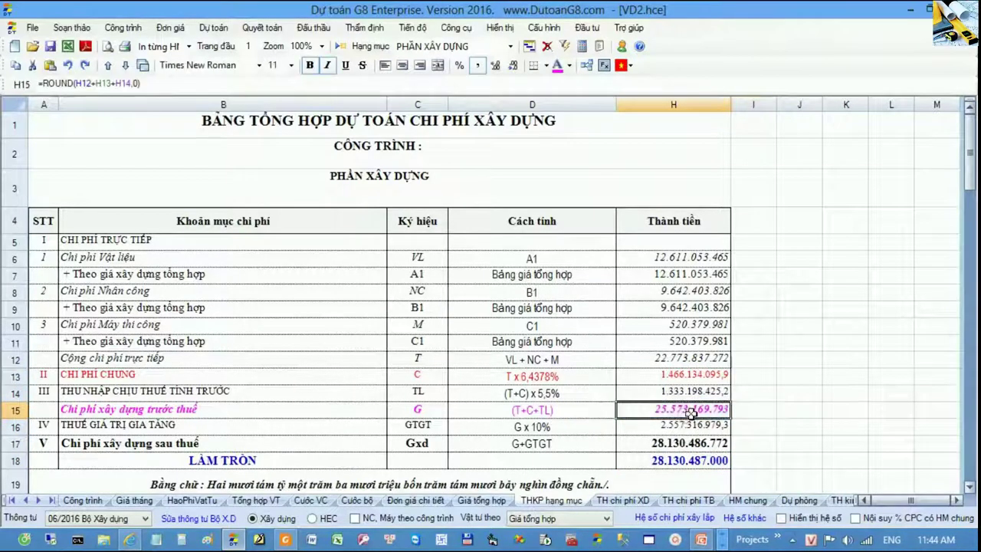
pyautogui.moveTo(539, 349); pyautogui.dragTo(539, 376)
pyautogui.click(555, 377)
pyautogui.click(673, 409)
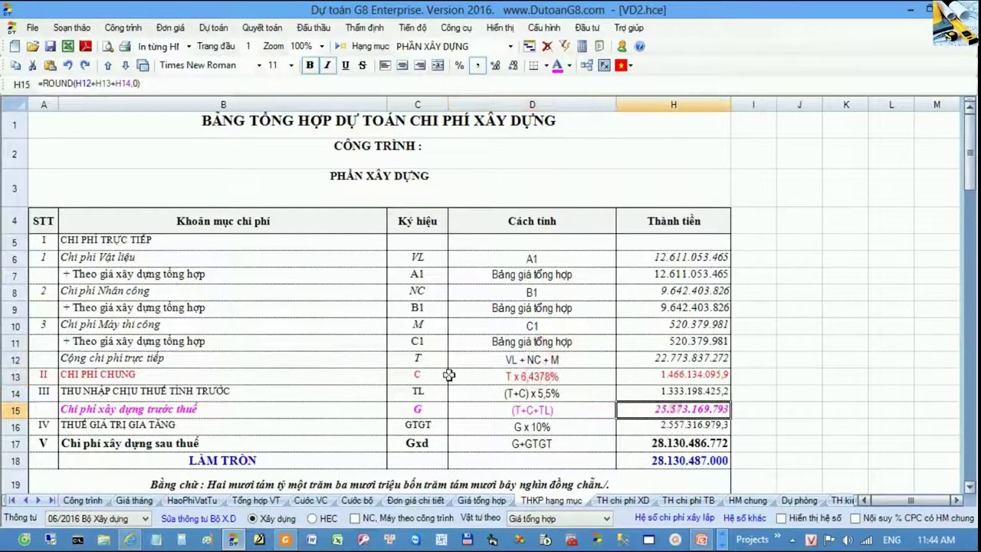
# - Switch to Internet Explorer, open the Tin tức list on dutoang8.com, and view the article on calculating transport charges (Tính cước vận chuyển)
pyautogui.click(130, 539)
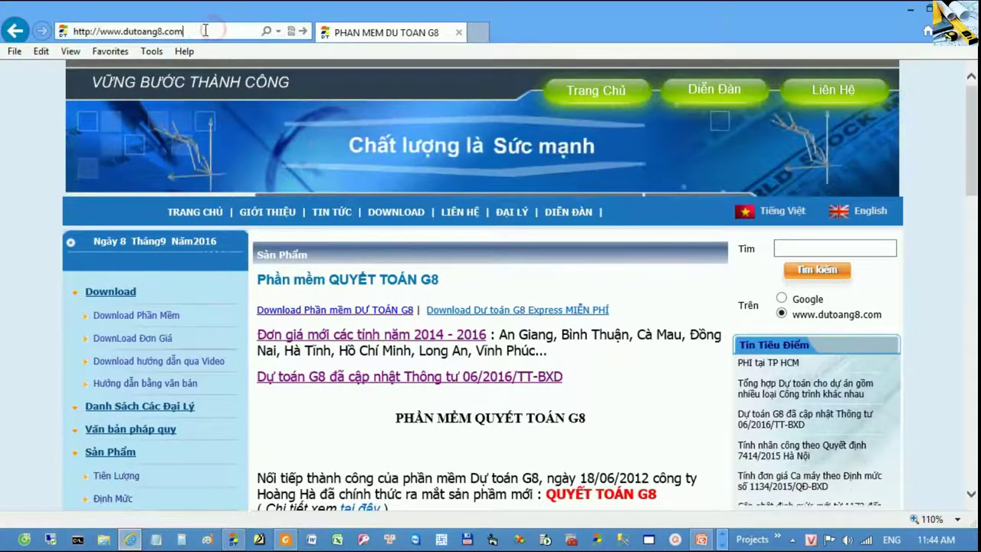
pyautogui.moveTo(214, 31); pyautogui.dragTo(124, 31)
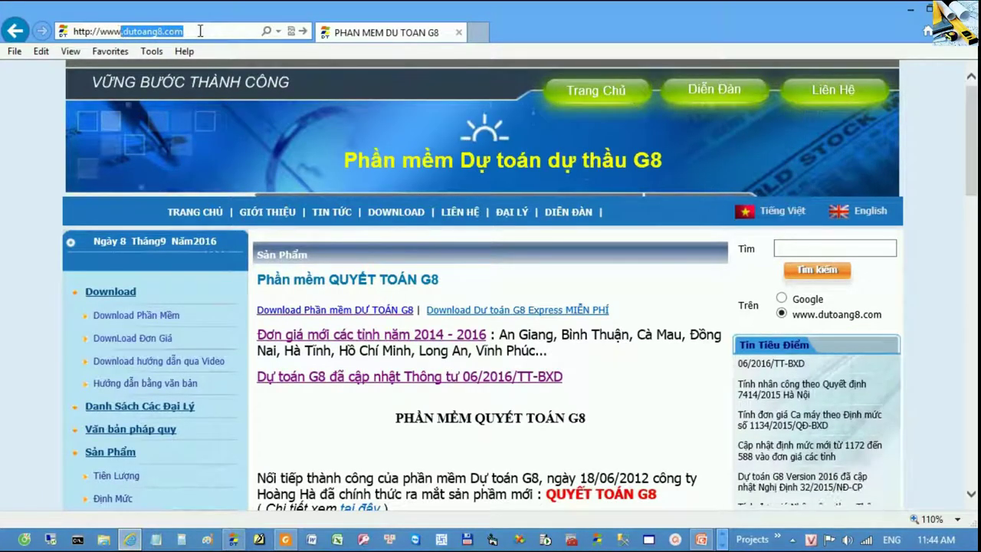
pyautogui.click(337, 215)
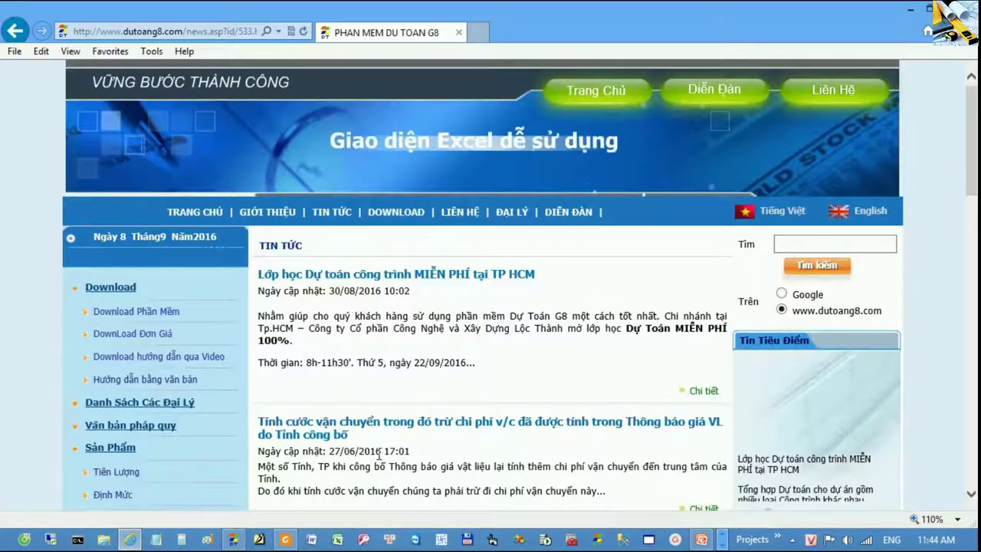
pyautogui.scroll(-3, 379, 397)
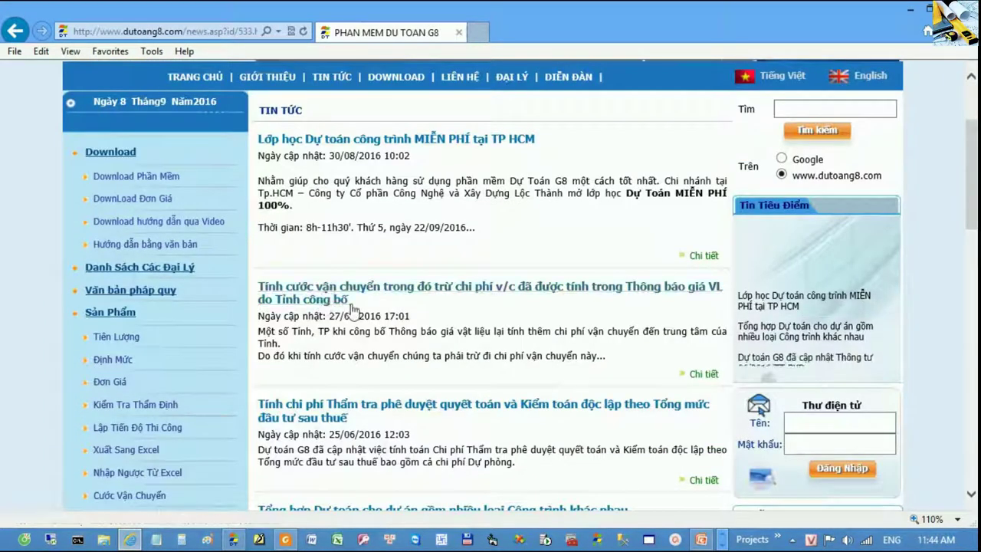
pyautogui.click(328, 292)
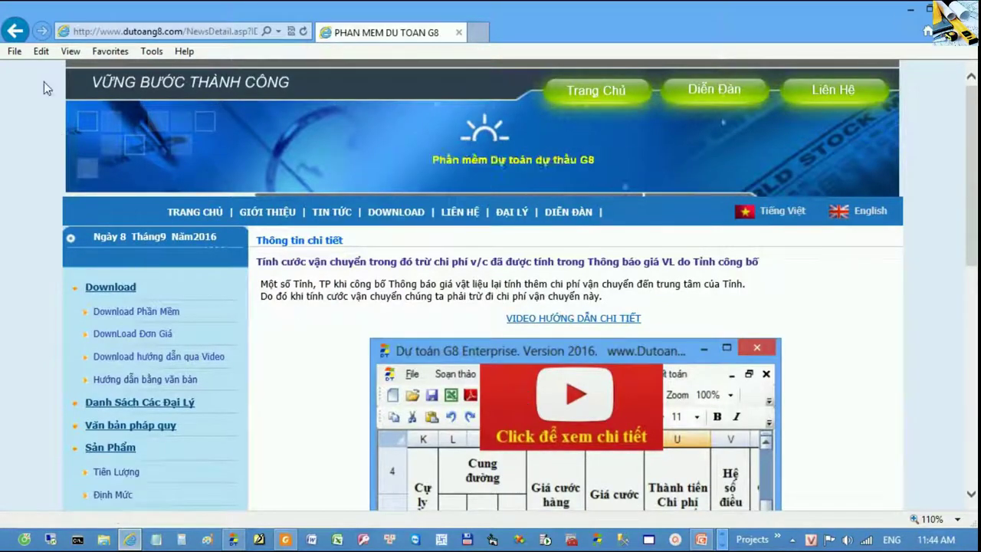
# - Return to the news list, open the article on Thông tư 05/2016/TT-BXD, and read its section on changes from the old circular
pyautogui.click(15, 31)
pyautogui.scroll(-5, 330, 383)
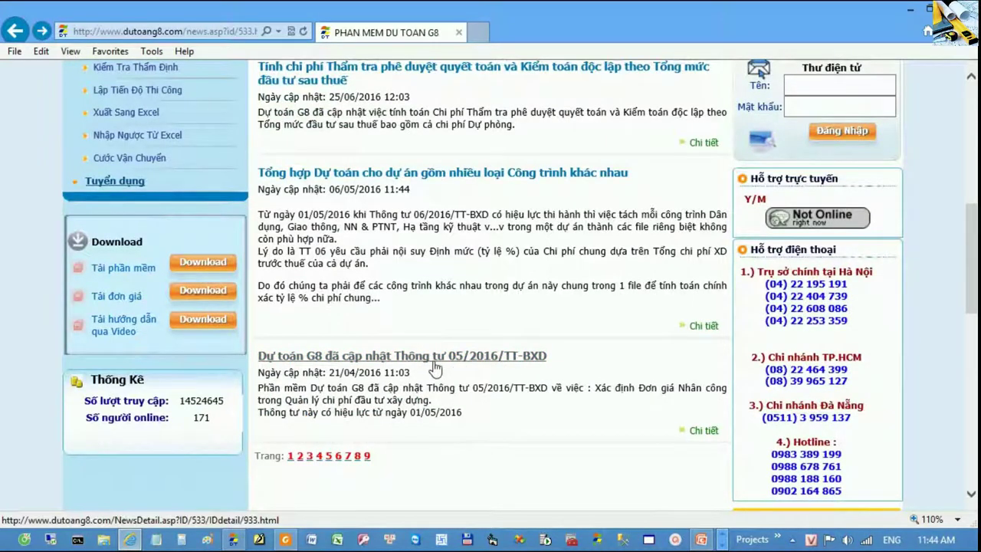
pyautogui.click(527, 357)
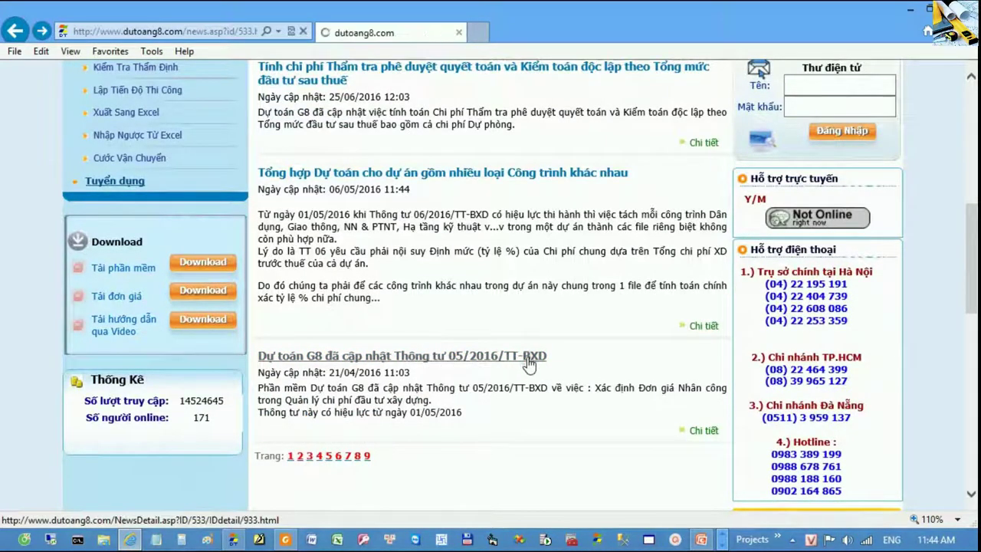
pyautogui.scroll(-1, 531, 385)
pyautogui.scroll(-2, 528, 384)
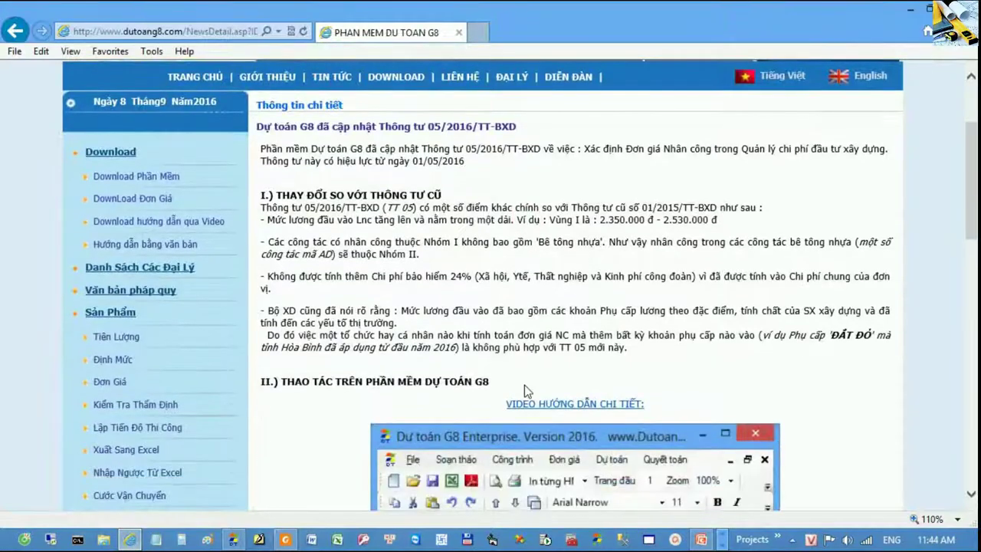
pyautogui.moveTo(304, 129); pyautogui.dragTo(500, 281)
pyautogui.scroll(-2, 567, 206)
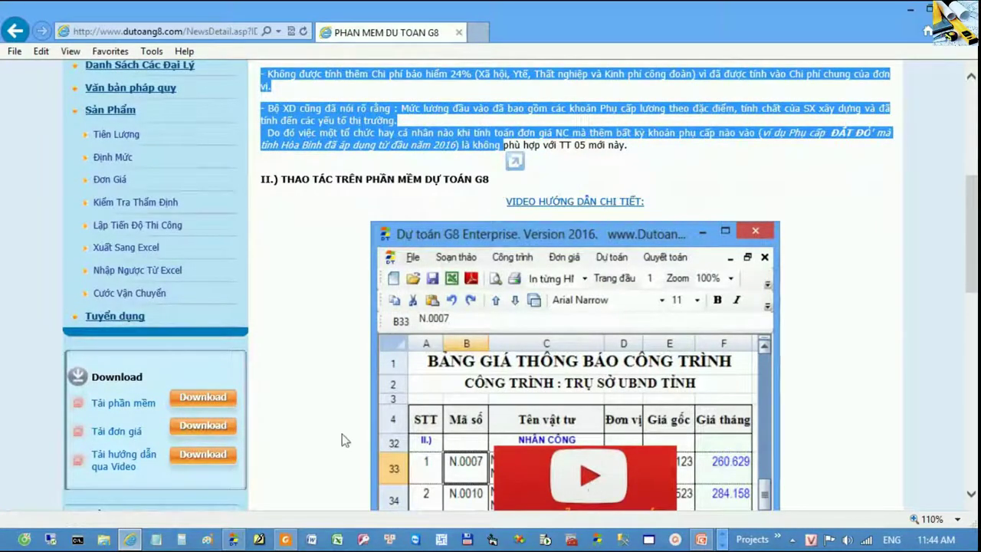
# - Read the article's Bước 1 and Bước 2 instructions for applying TT 05 in Dự toán G8, plus the LƯU Ý notes
pyautogui.click(321, 410)
pyautogui.scroll(-5, 321, 410)
pyautogui.scroll(-2, 320, 410)
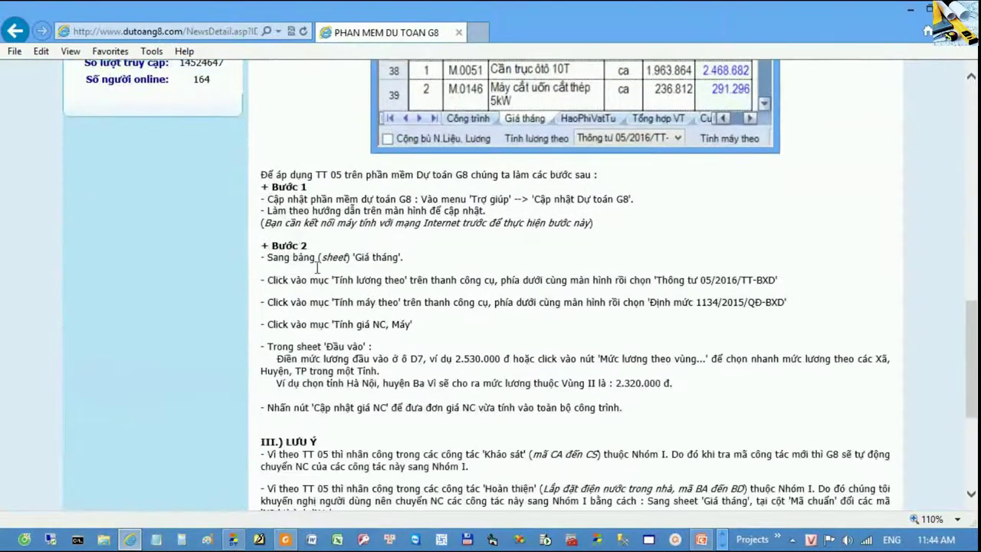
pyautogui.moveTo(270, 188); pyautogui.dragTo(563, 424)
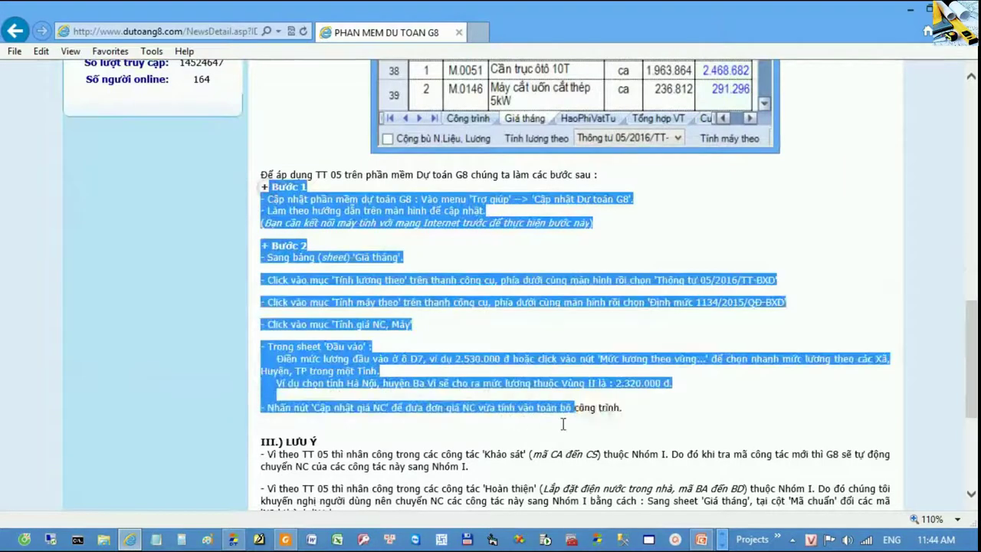
pyautogui.click(685, 410)
pyautogui.scroll(-2, 686, 414)
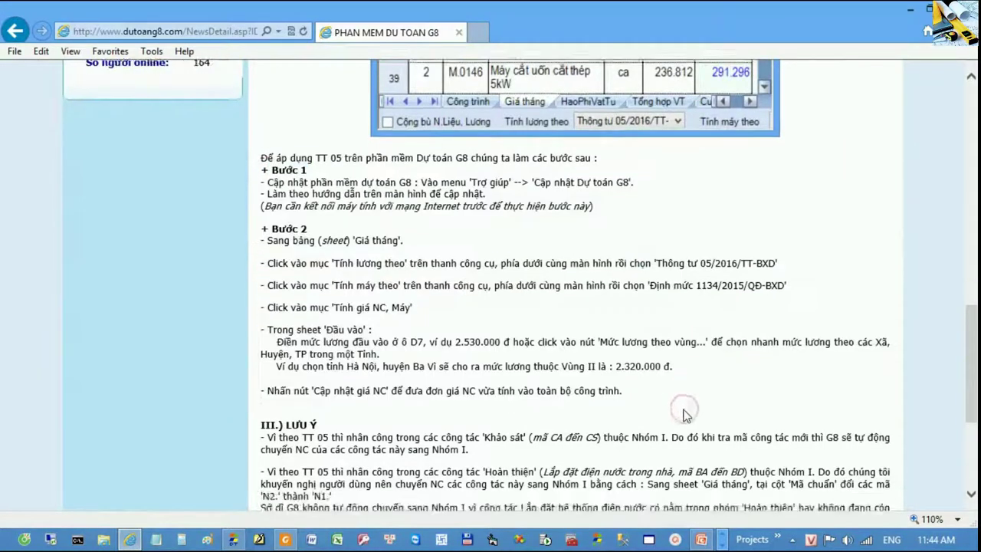
pyautogui.moveTo(355, 331); pyautogui.dragTo(539, 465)
pyautogui.click(539, 465)
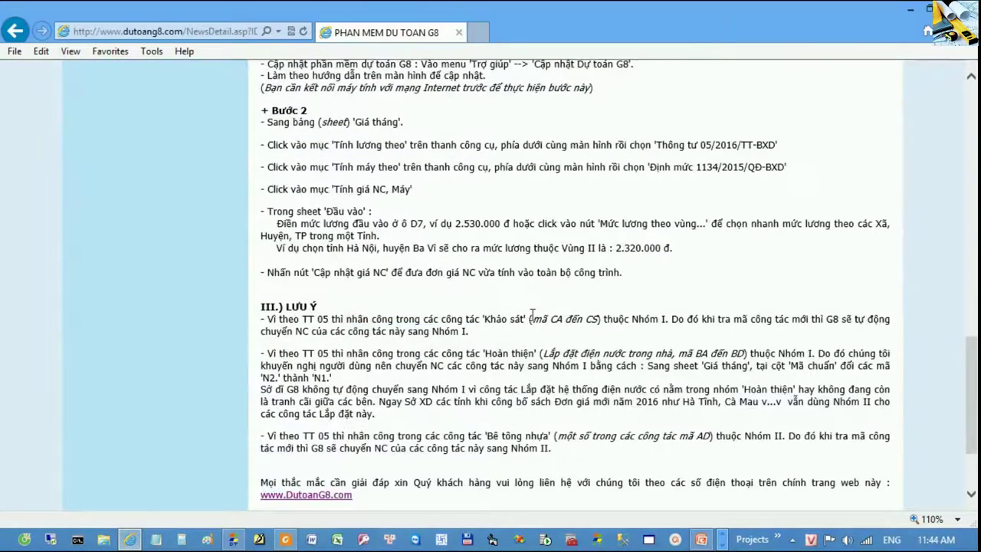
# - Return to the news list, go to its second page, and open the article on Thông tư 06/2016/TT-BXD
pyautogui.scroll(8, 529, 314)
pyautogui.click(15, 31)
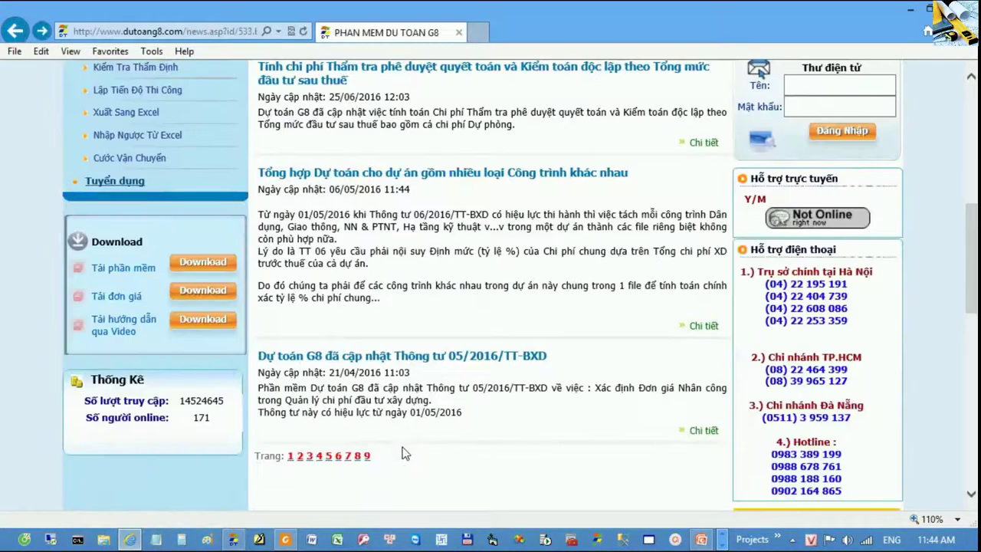
pyautogui.click(300, 457)
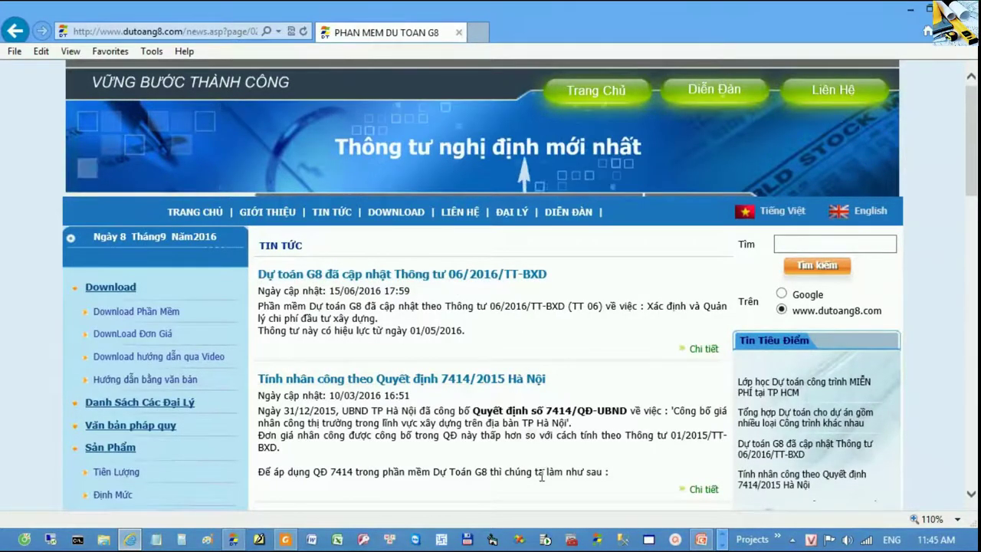
pyautogui.scroll(-10, 541, 476)
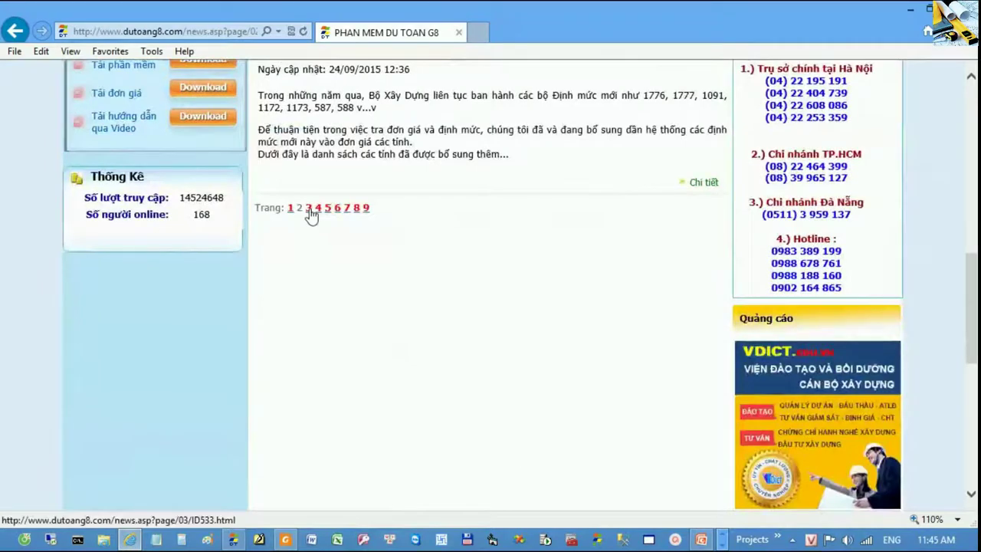
pyautogui.click(318, 208)
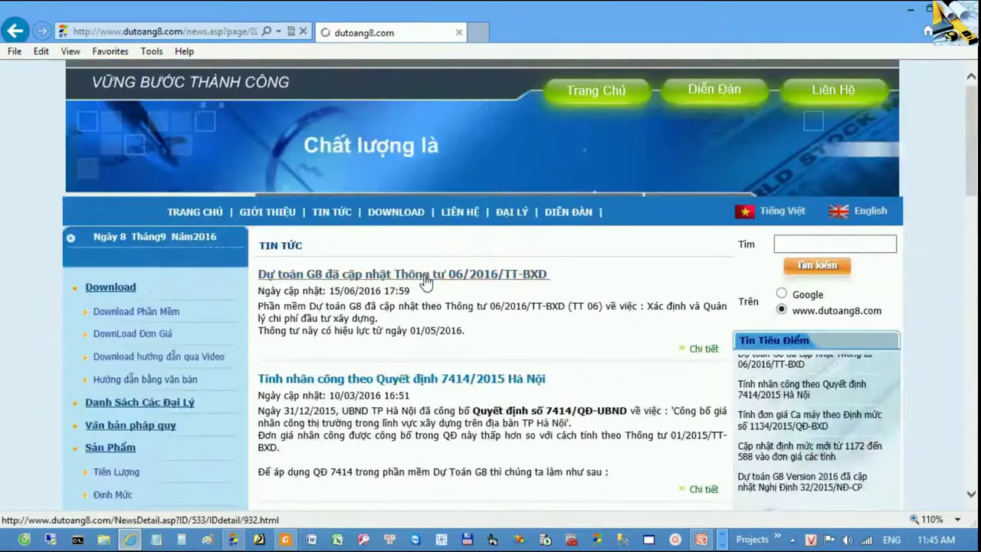
pyautogui.click(429, 276)
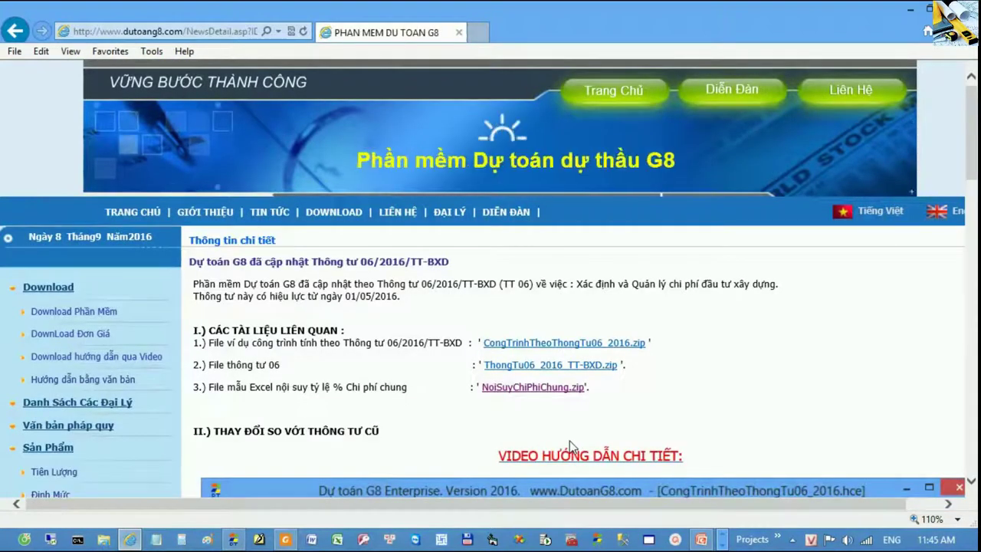
# - Read the article's introduction, related documents, and the section on how TT 06 differs from the old circular 04/2010/TT-BXD
pyautogui.scroll(-3, 542, 437)
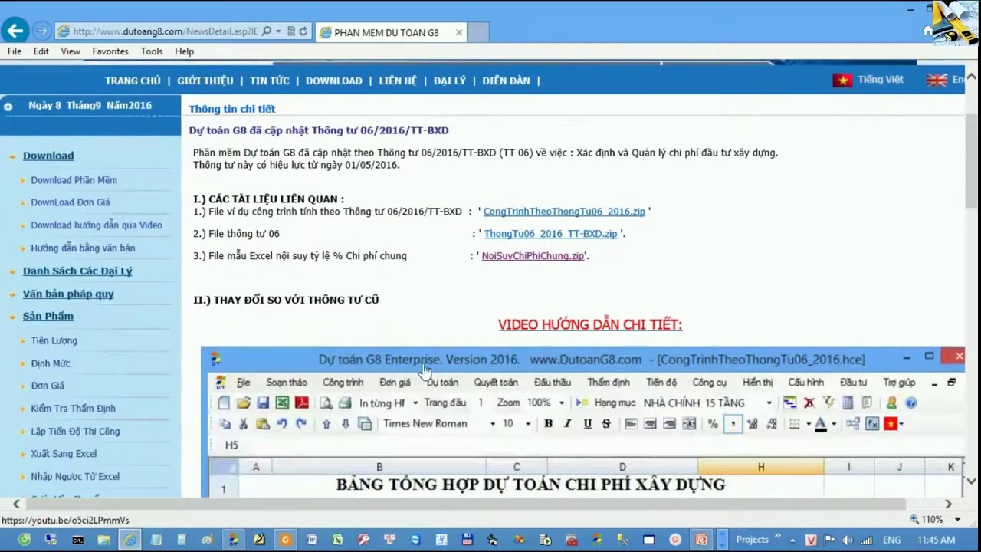
pyautogui.moveTo(259, 152); pyautogui.dragTo(553, 149)
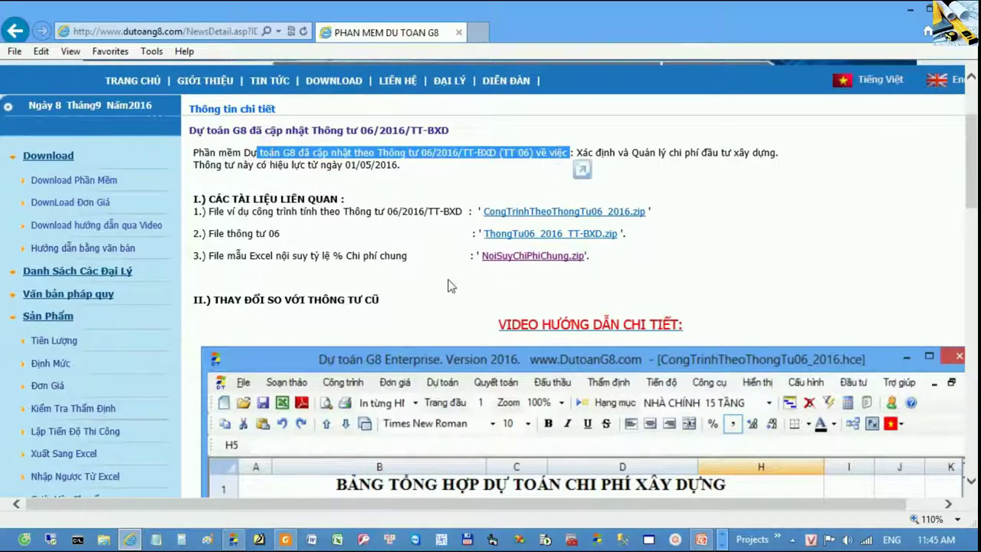
pyautogui.scroll(-3, 414, 345)
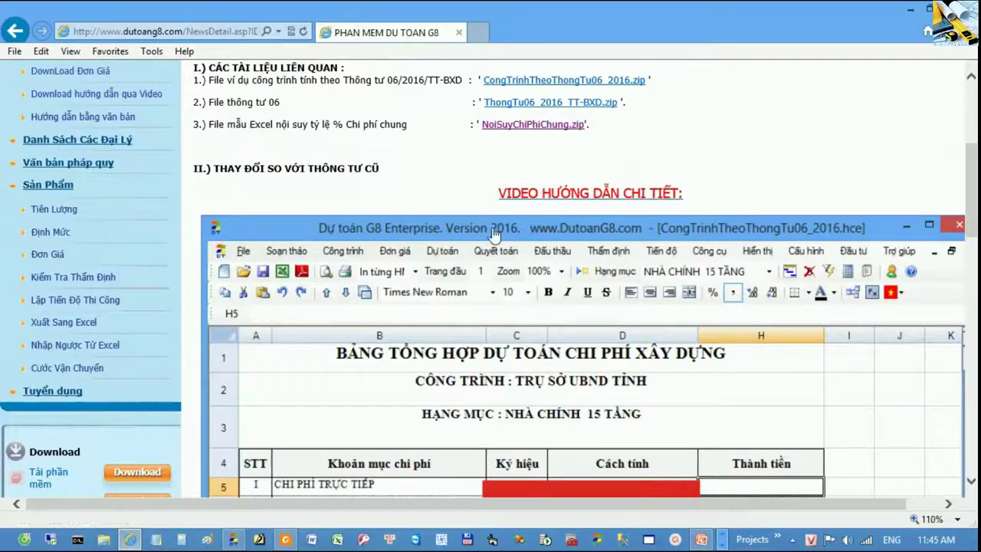
pyautogui.scroll(-3, 498, 299)
pyautogui.scroll(-4, 580, 287)
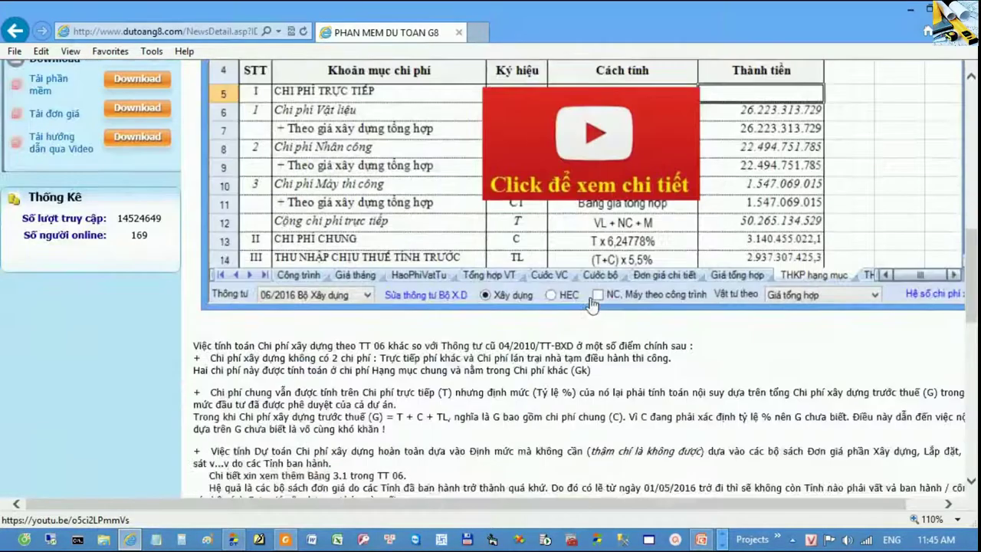
pyautogui.moveTo(201, 146); pyautogui.dragTo(622, 330)
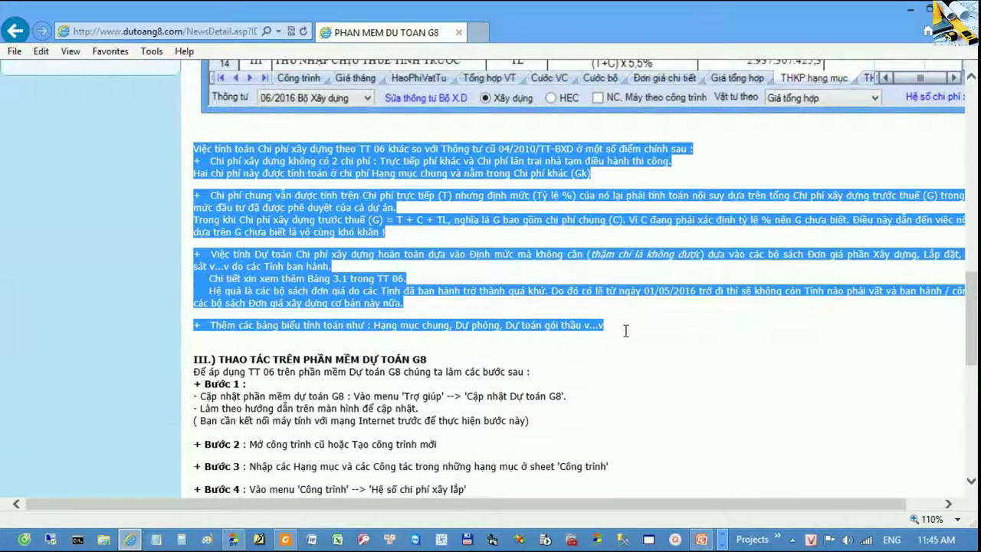
pyautogui.click(625, 330)
pyautogui.scroll(5, 652, 325)
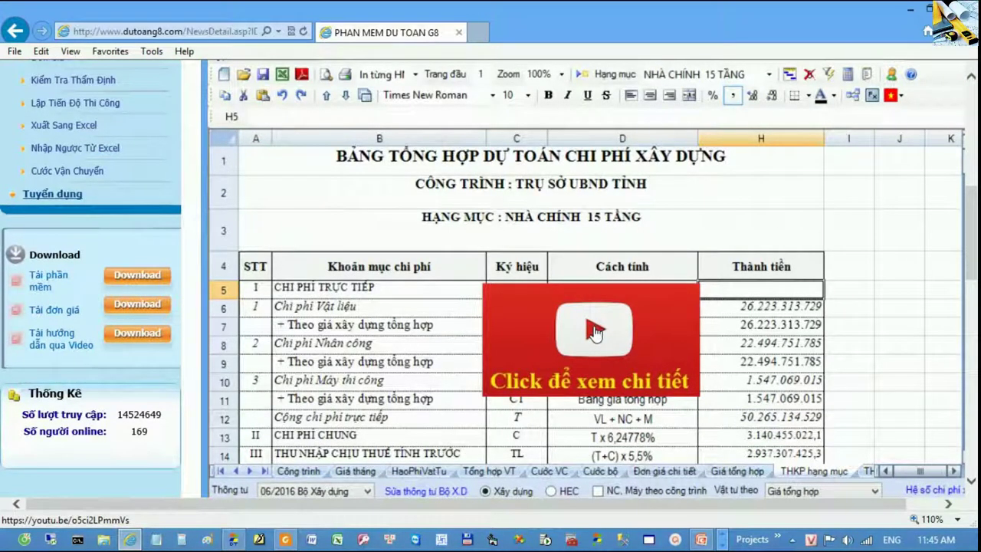
pyautogui.scroll(-3, 594, 331)
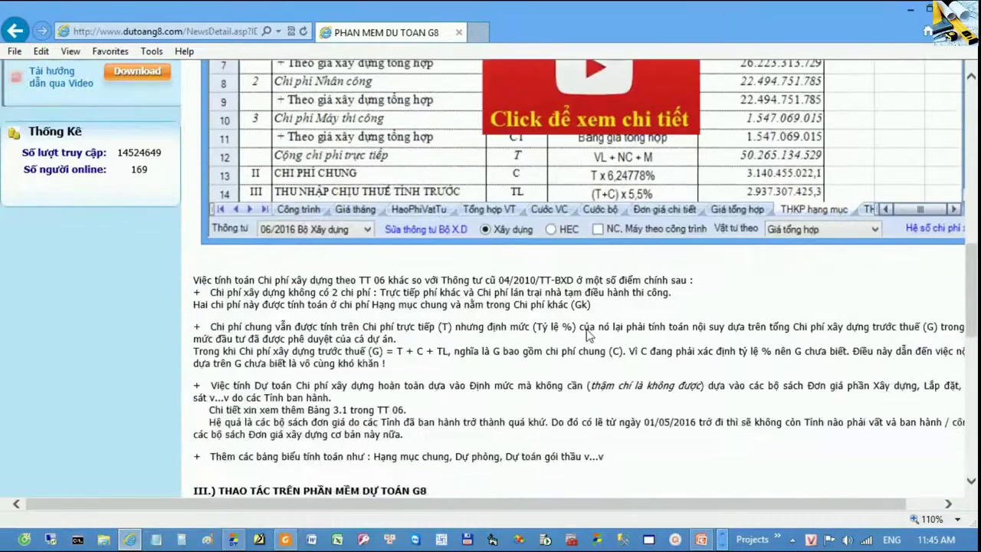
pyautogui.moveTo(210, 280); pyautogui.dragTo(465, 443)
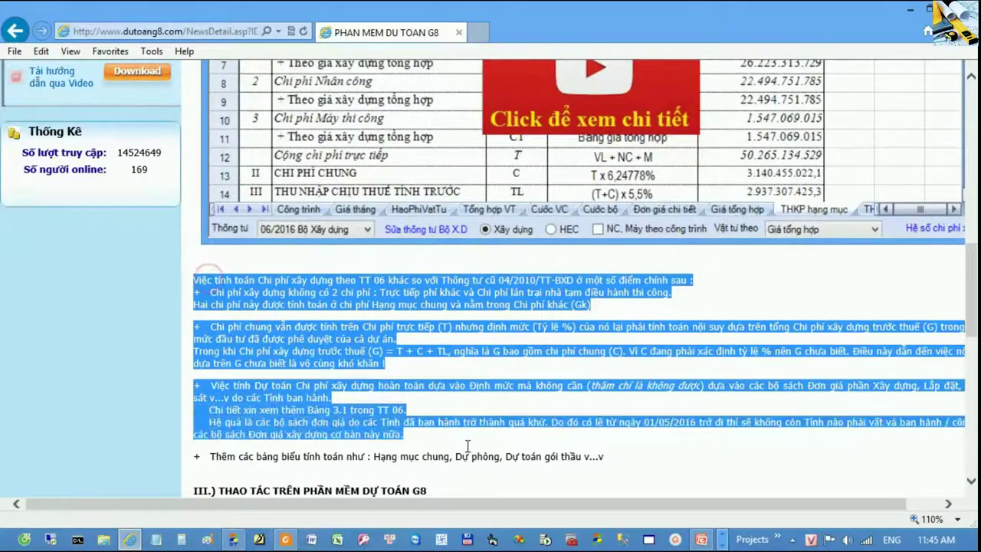
pyautogui.click(468, 445)
# - Read section III of the article on the steps for applying TT 06 in Dự toán G8
pyautogui.scroll(-3, 555, 459)
pyautogui.moveTo(223, 241); pyautogui.dragTo(458, 429)
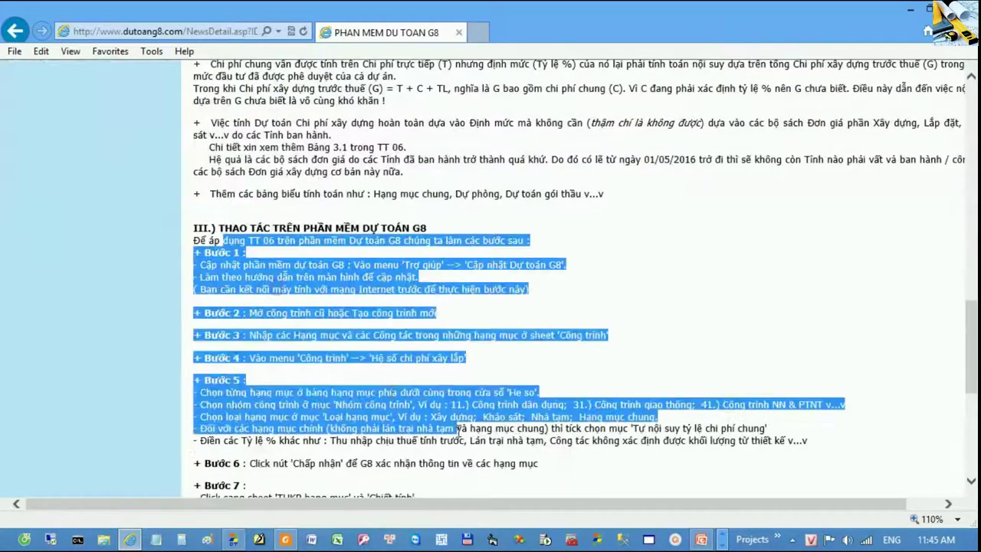
pyautogui.click(597, 366)
pyautogui.scroll(-4, 590, 367)
pyautogui.scroll(6, 582, 360)
pyautogui.scroll(10, 581, 361)
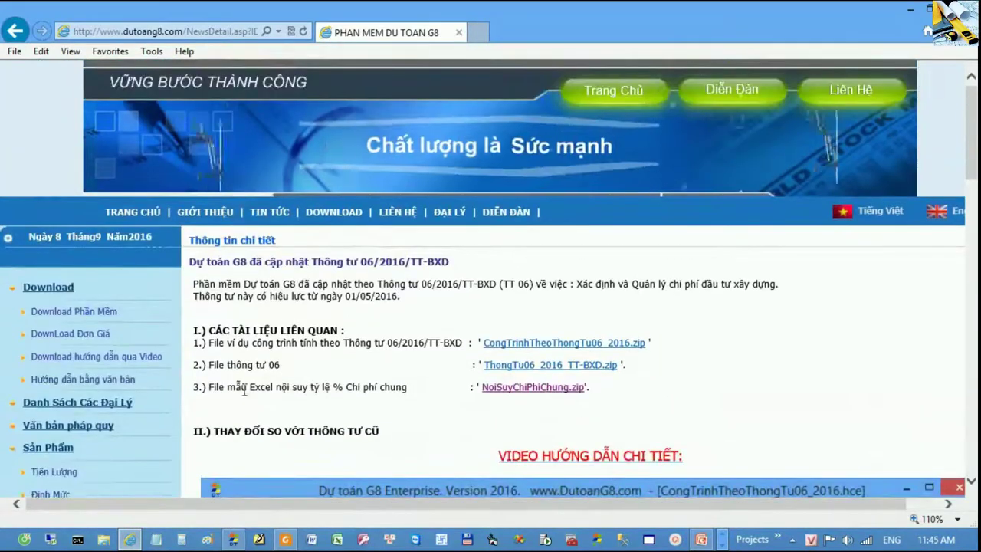
# - Download the general cost interpolation template NoiSuyChiPhiChung.zip and save it in the ChiPhiChung folder on Removable Disk (G:)
pyautogui.moveTo(209, 387); pyautogui.dragTo(470, 389)
pyautogui.click(582, 423)
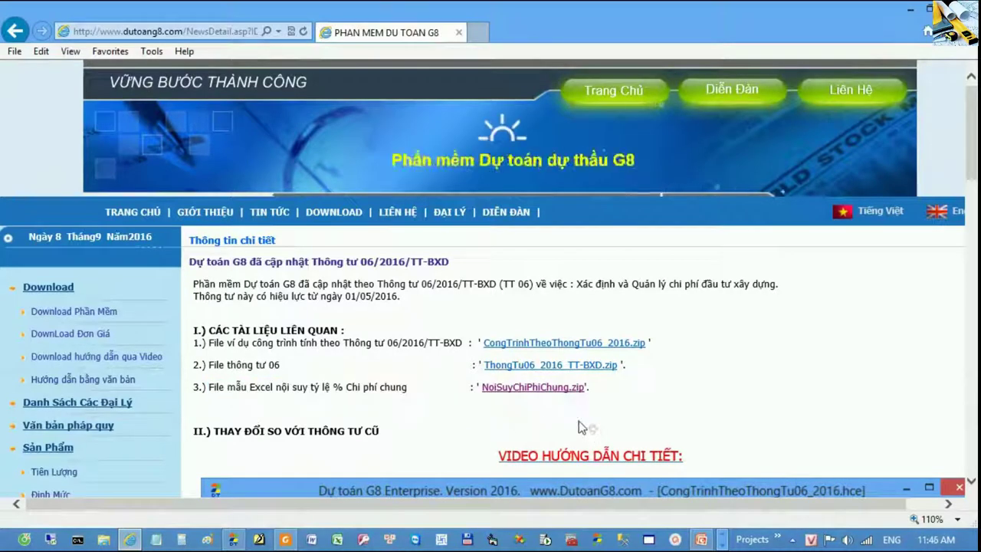
pyautogui.click(520, 392)
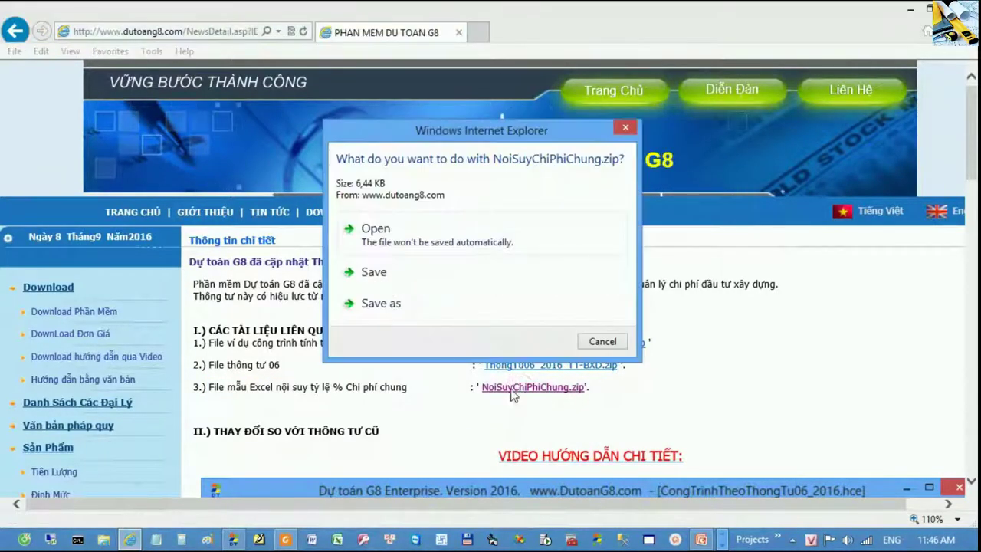
pyautogui.click(381, 306)
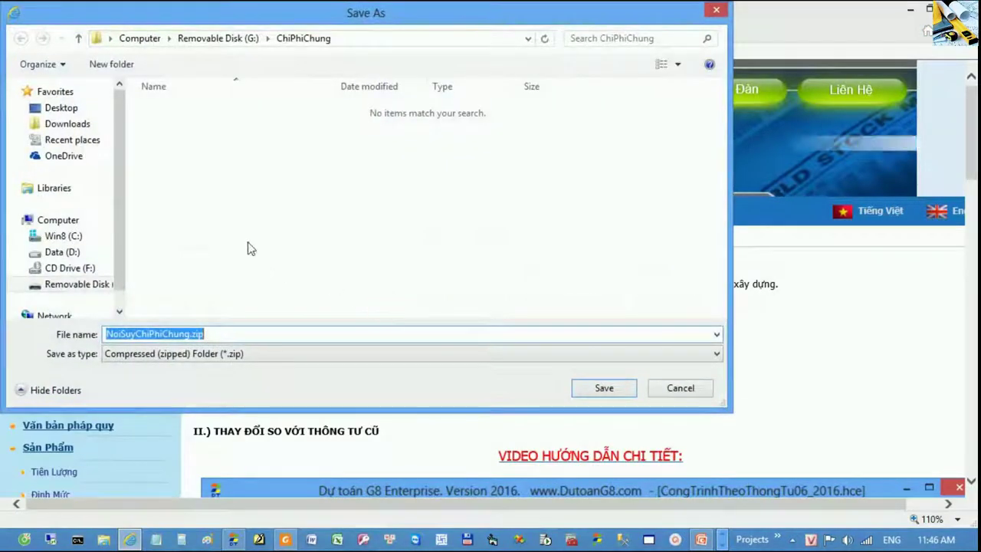
pyautogui.click(300, 39)
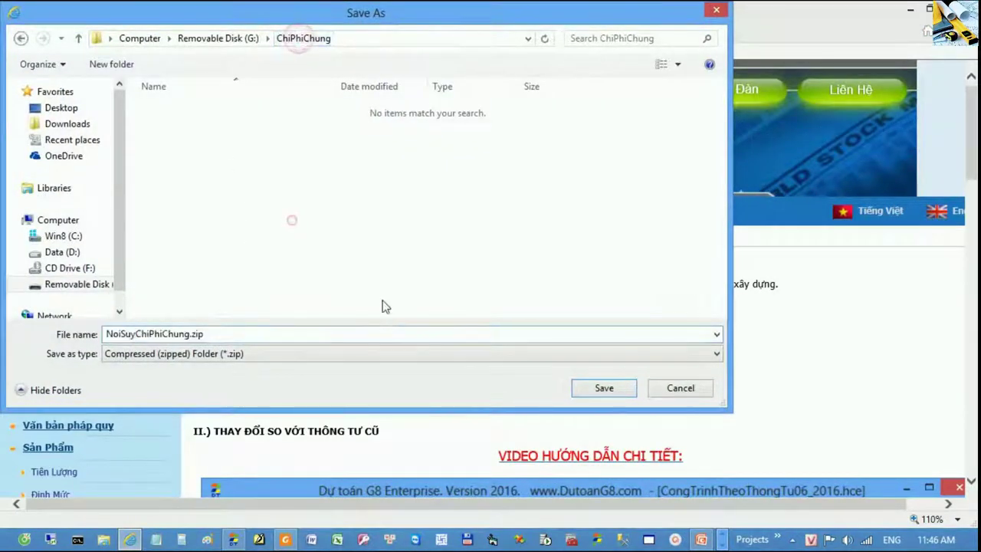
pyautogui.click(604, 388)
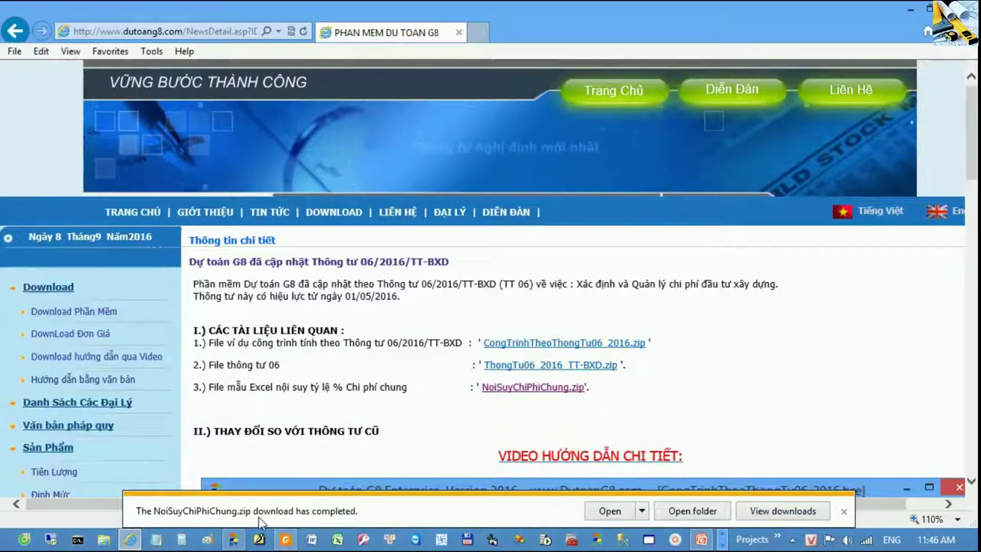
# - Open the download folder and copy Noi suy Chi phi chung.xls out of the zip archive into the ChiPhiChung folder
pyautogui.click(694, 510)
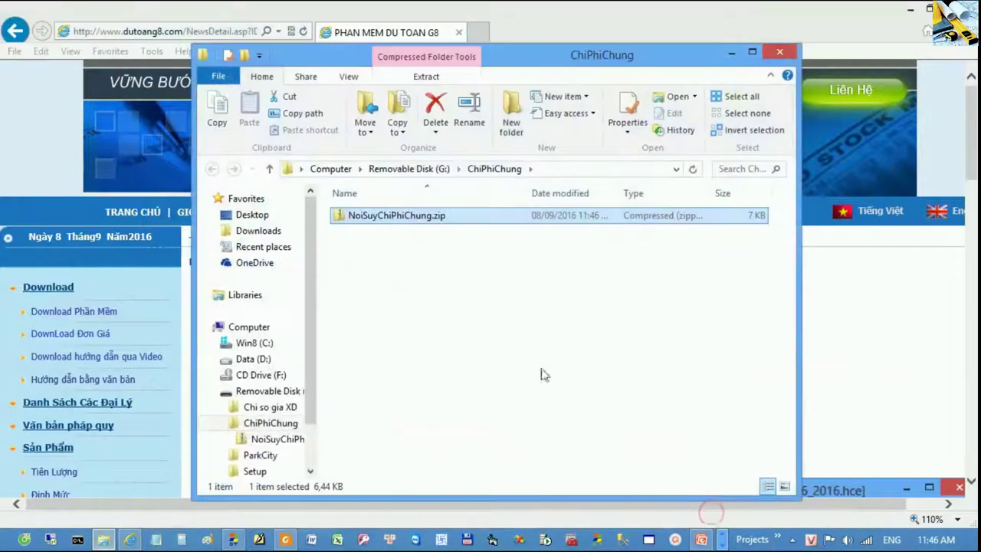
pyautogui.rightClick(406, 222)
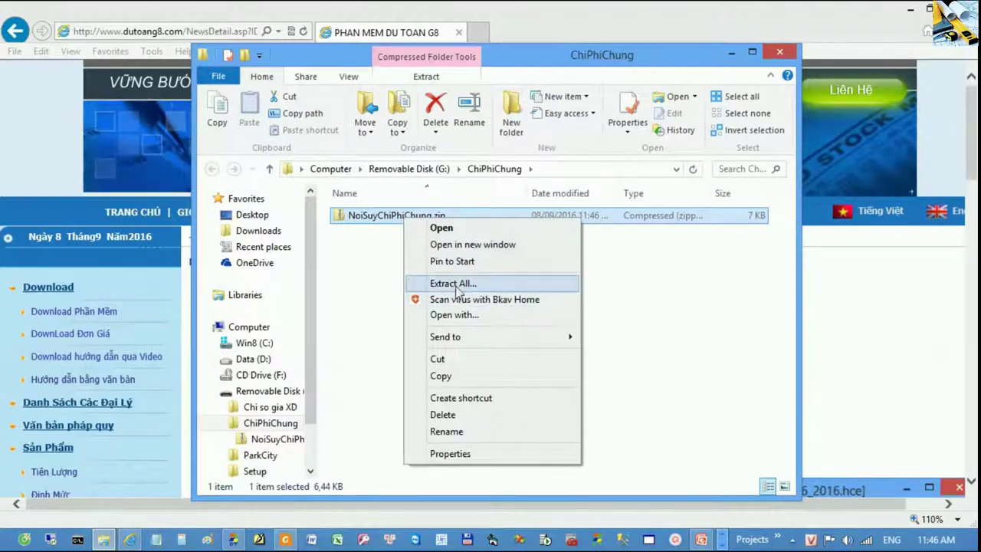
pyautogui.click(431, 227)
pyautogui.rightClick(429, 225)
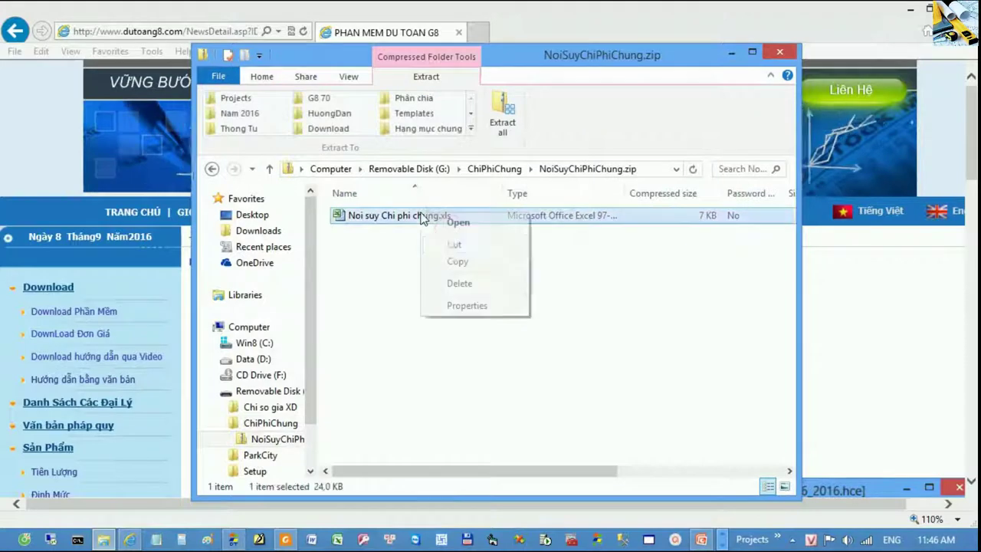
pyautogui.click(457, 260)
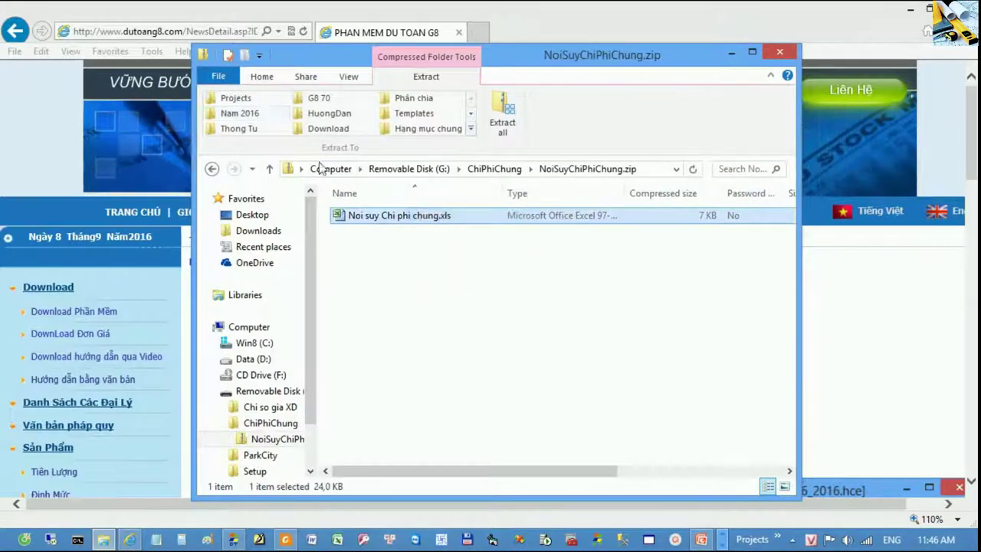
pyautogui.click(504, 172)
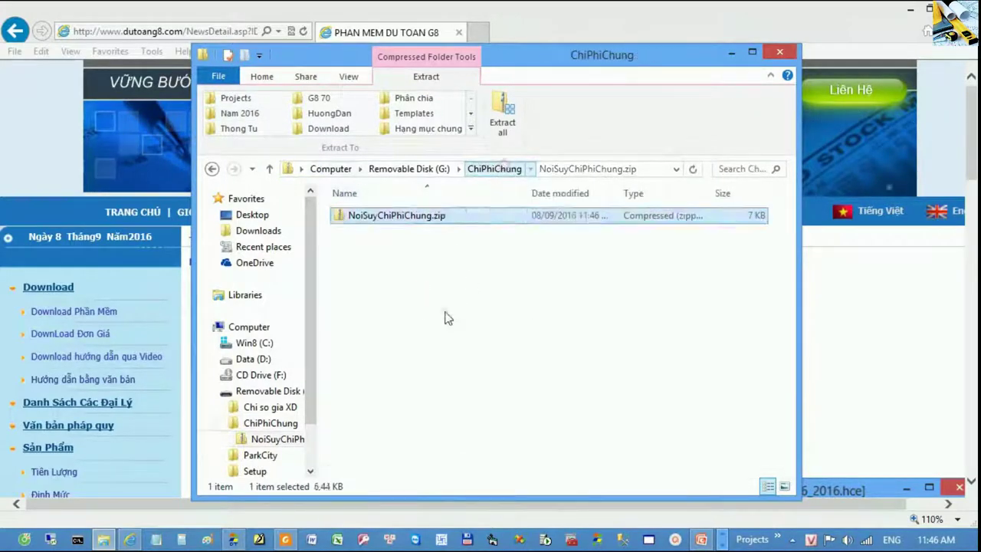
pyautogui.rightClick(438, 310)
pyautogui.click(484, 416)
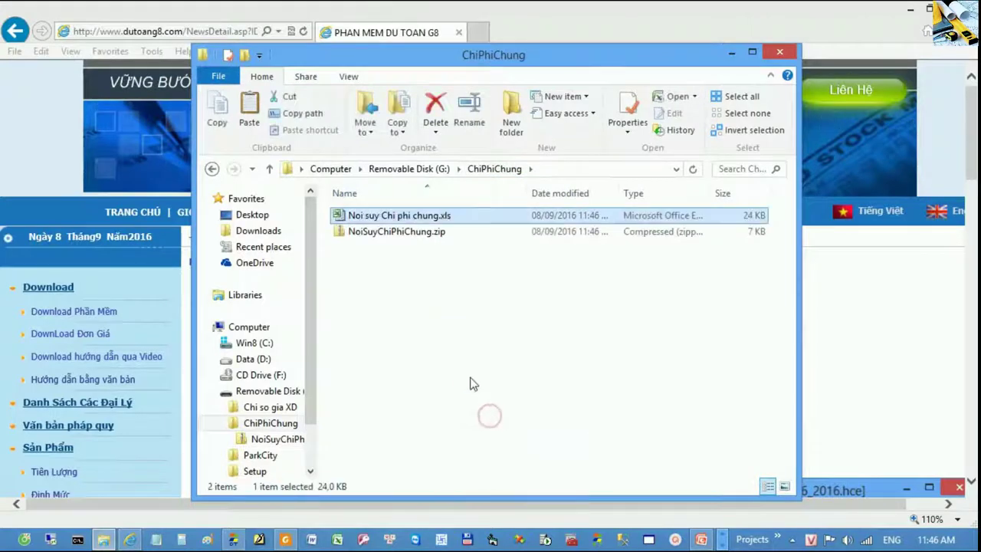
# - Open the copied Noi suy Chi phi chung.xls in Excel and look over its general cost rate table
pyautogui.doubleClick(429, 222)
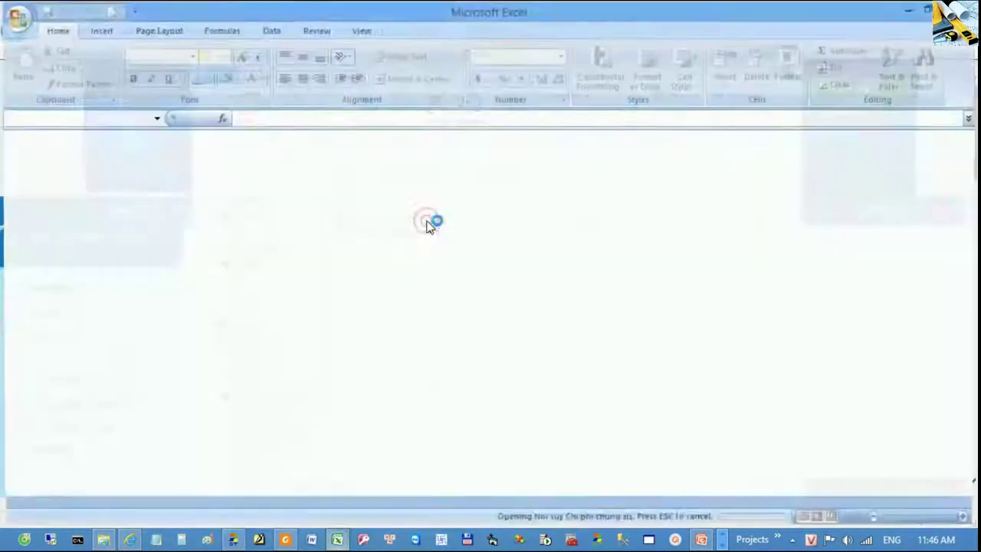
pyautogui.click(472, 361)
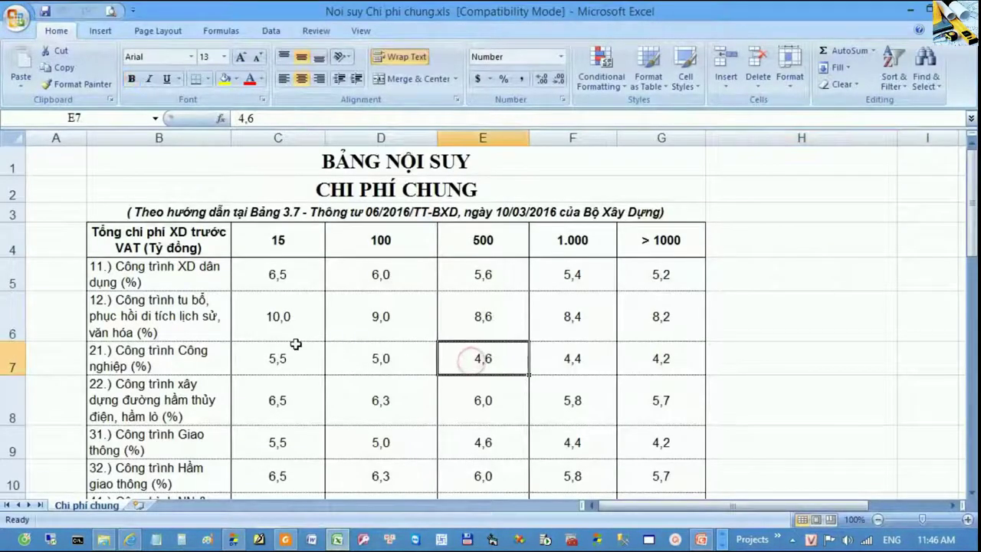
pyautogui.moveTo(142, 187); pyautogui.dragTo(624, 361)
pyautogui.click(635, 404)
pyautogui.scroll(-1, 636, 404)
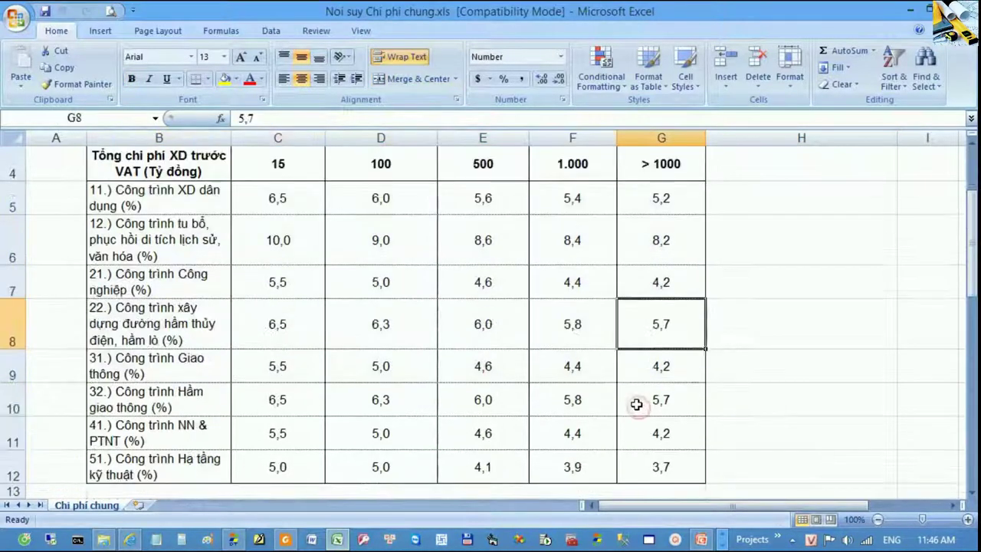
# - Examine cell H14, which holds the pre-tax construction cost in the total investment, and the area around it
pyautogui.scroll(-2, 636, 405)
pyautogui.click(891, 277)
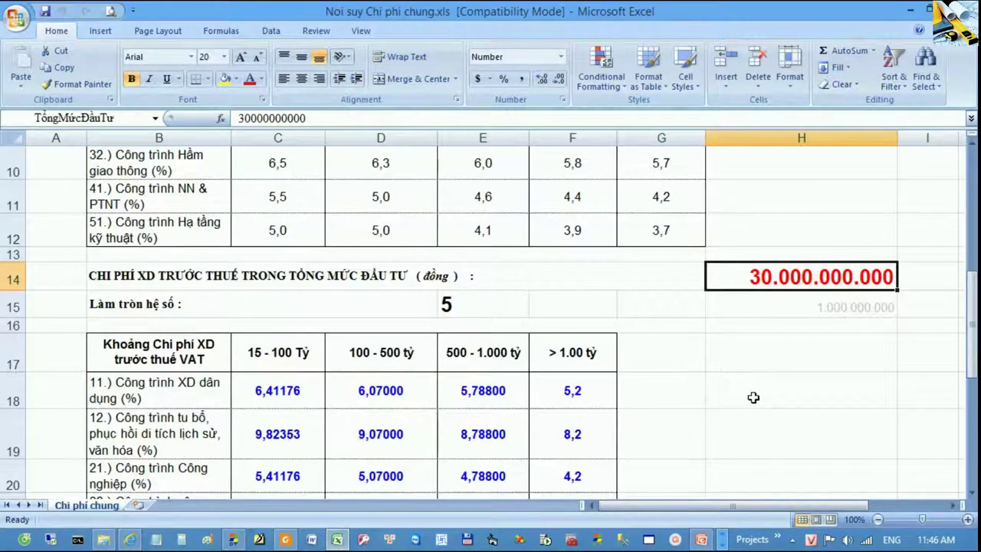
pyautogui.scroll(3, 753, 397)
pyautogui.scroll(-2, 754, 397)
pyautogui.moveTo(789, 344); pyautogui.dragTo(788, 460)
pyautogui.click(622, 429)
pyautogui.scroll(2, 623, 428)
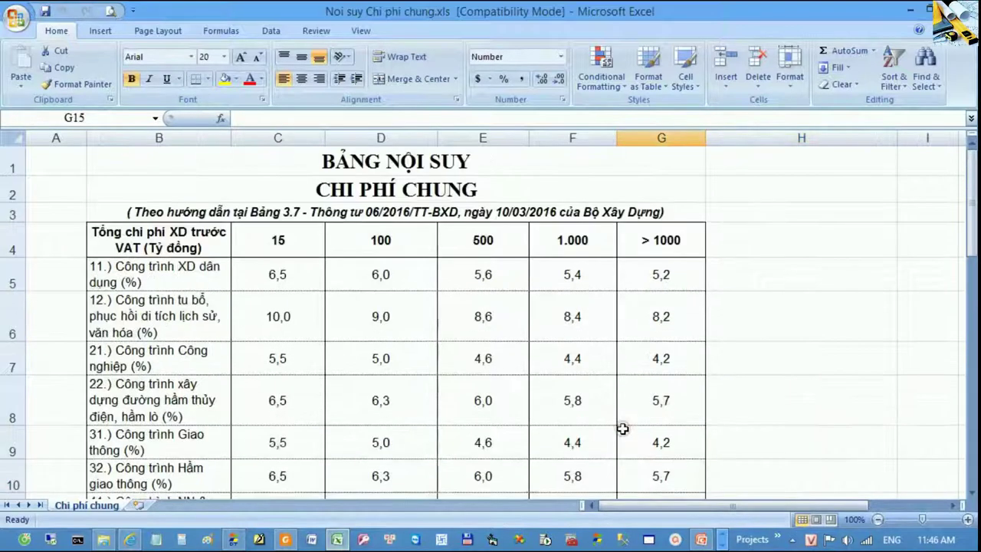
# - Highlight the base general cost rates by project type and cost level in the upper table, starting at C5
pyautogui.moveTo(253, 265); pyautogui.dragTo(630, 476)
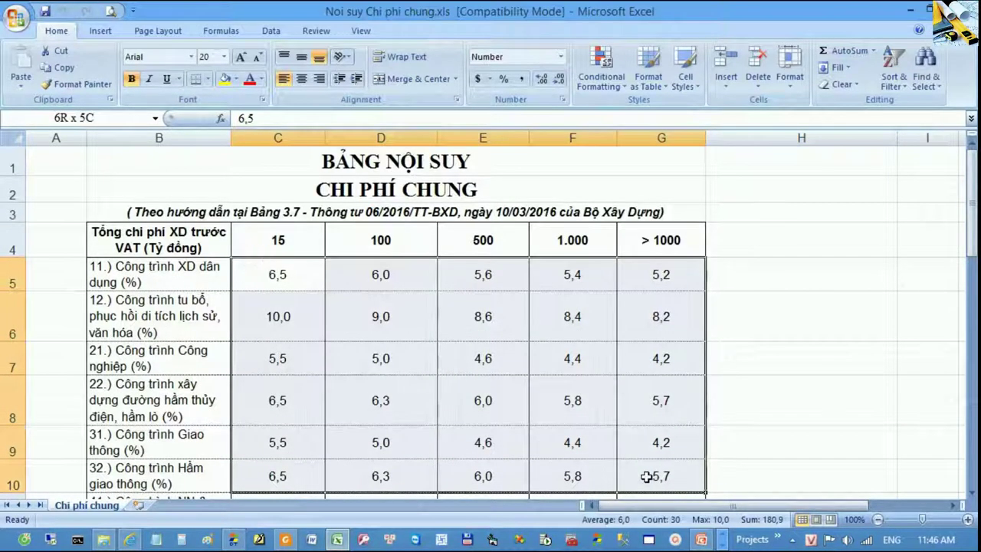
pyautogui.click(288, 212)
pyautogui.moveTo(263, 265); pyautogui.dragTo(664, 445)
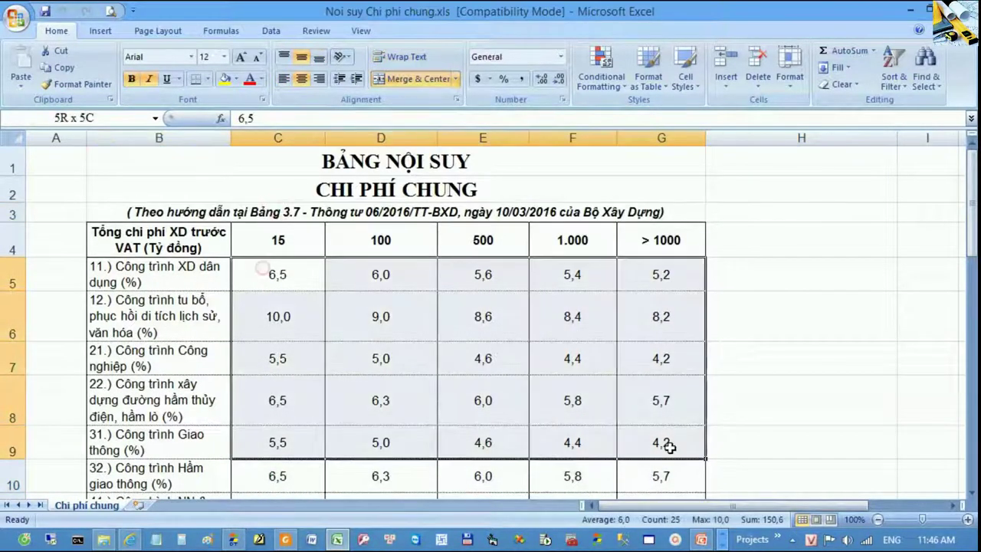
# - Examine the interpolated general cost rates in the lower table by cost range, and the pre-tax construction cost in H14
pyautogui.scroll(-4, 628, 414)
pyautogui.moveTo(282, 280); pyautogui.dragTo(543, 473)
pyautogui.click(576, 376)
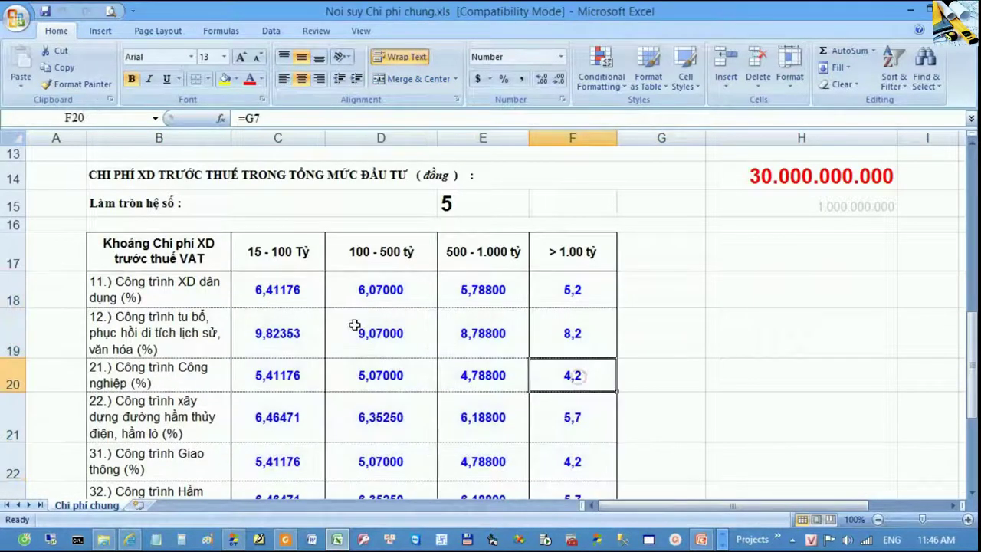
pyautogui.moveTo(278, 245); pyautogui.dragTo(289, 460)
pyautogui.moveTo(383, 253); pyautogui.dragTo(372, 458)
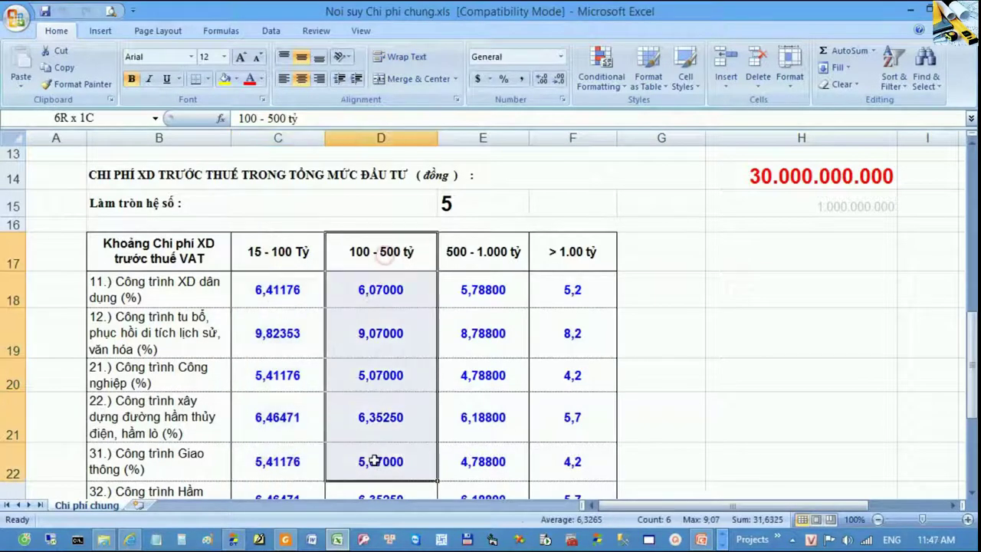
pyautogui.click(491, 257)
pyautogui.click(816, 173)
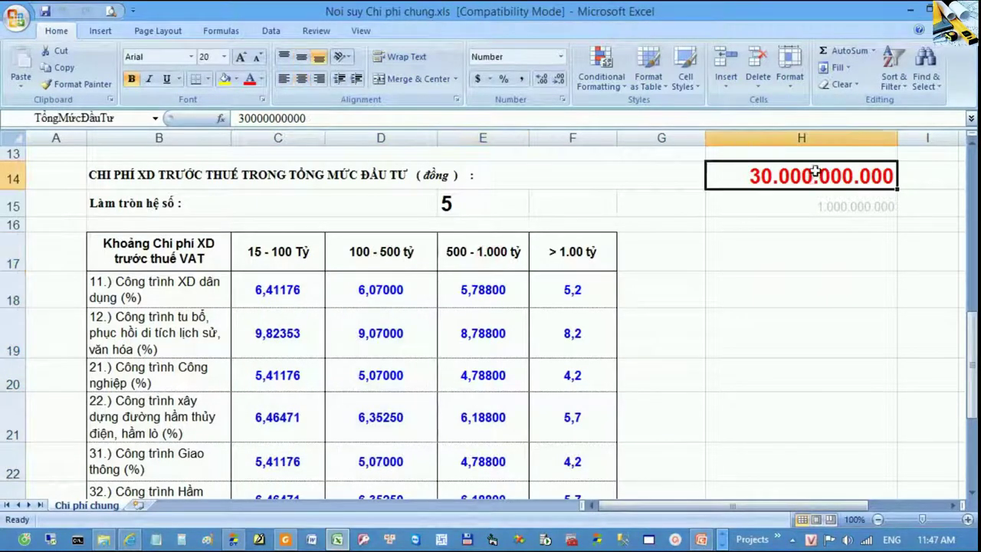
# - Switch to Dự toán G8 and copy the TỔNG CỘNG pre-tax construction cost in cell C6 of the TH chi phí XD sheet
pyautogui.click(244, 541)
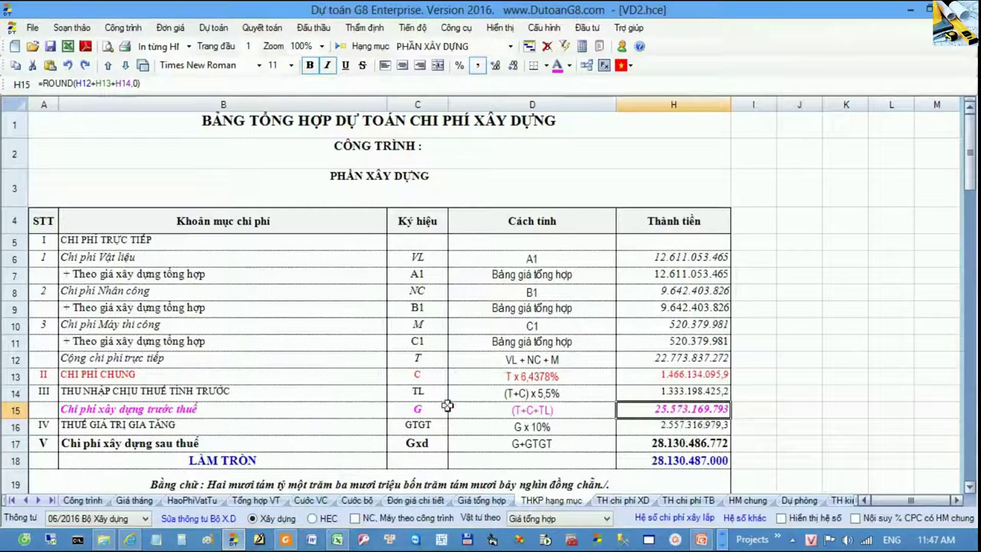
pyautogui.moveTo(753, 411); pyautogui.dragTo(652, 419)
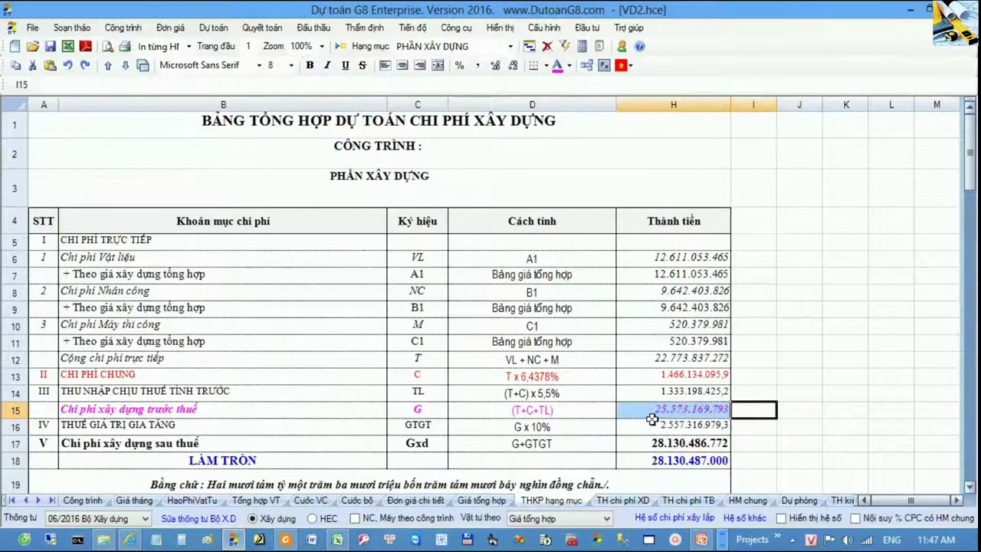
pyautogui.click(613, 501)
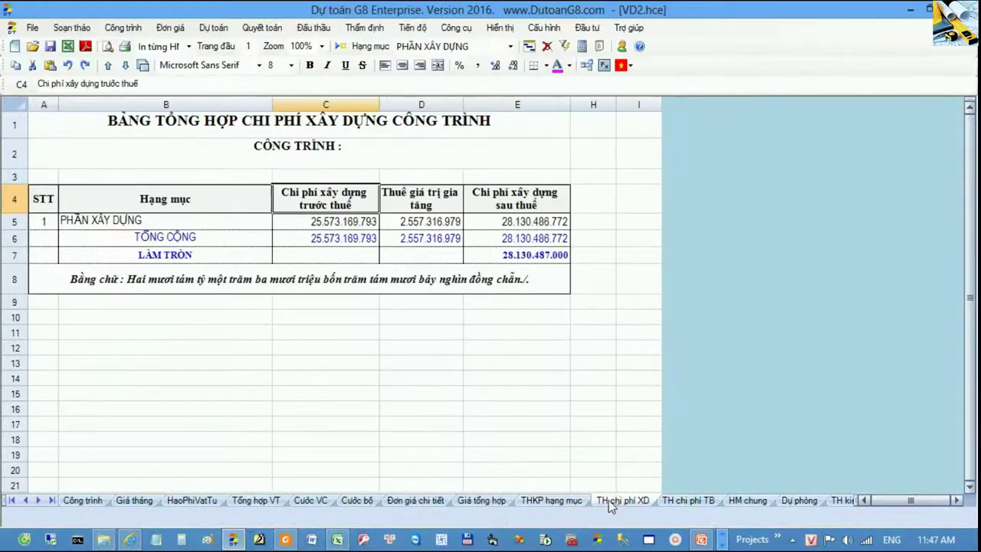
pyautogui.click(180, 236)
pyautogui.click(330, 239)
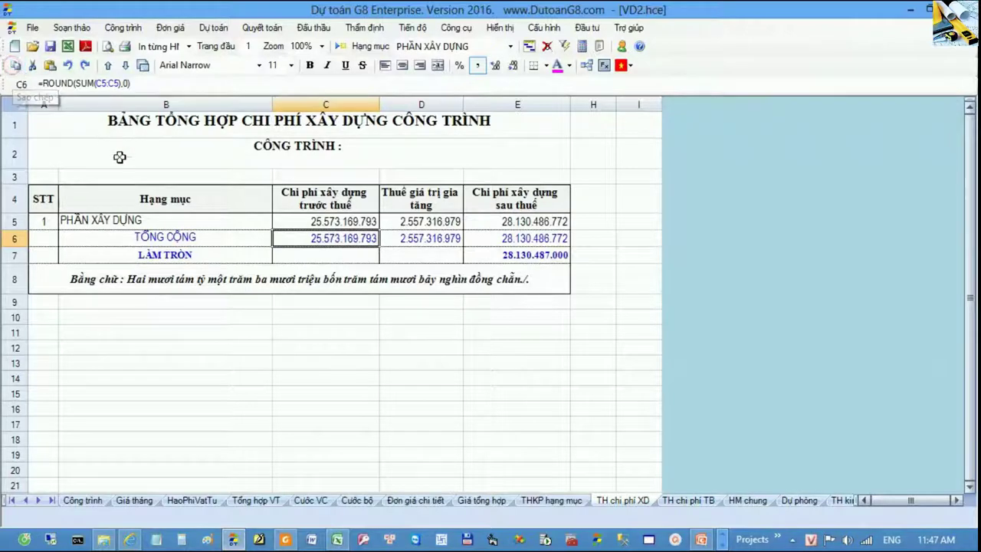
# - Return to Noi suy Chi phi chung.xls in Excel and paste 25.573.169.793 into H14 as the pre-tax construction cost
pyautogui.click(338, 541)
pyautogui.scroll(2, 797, 259)
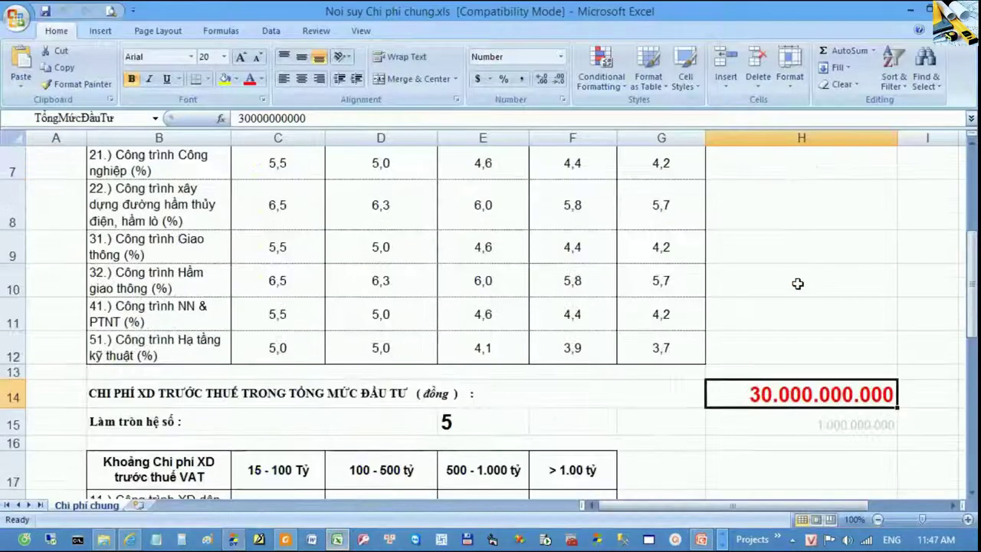
pyautogui.click(21, 63)
pyautogui.click(701, 397)
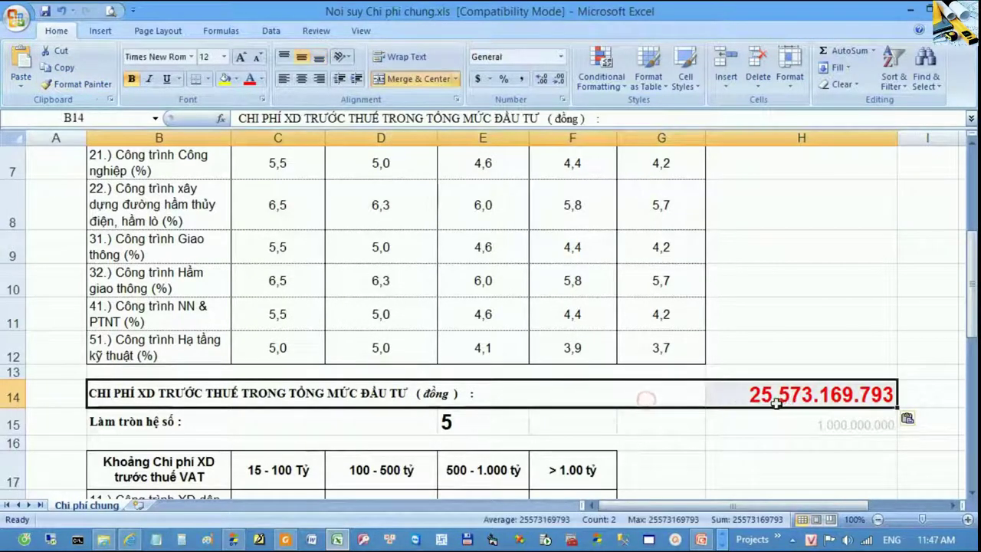
pyautogui.click(758, 397)
# - Examine the recalculated rates in the 15 - 100 Tỷ column and the interpolation formula in C18
pyautogui.scroll(-1, 756, 408)
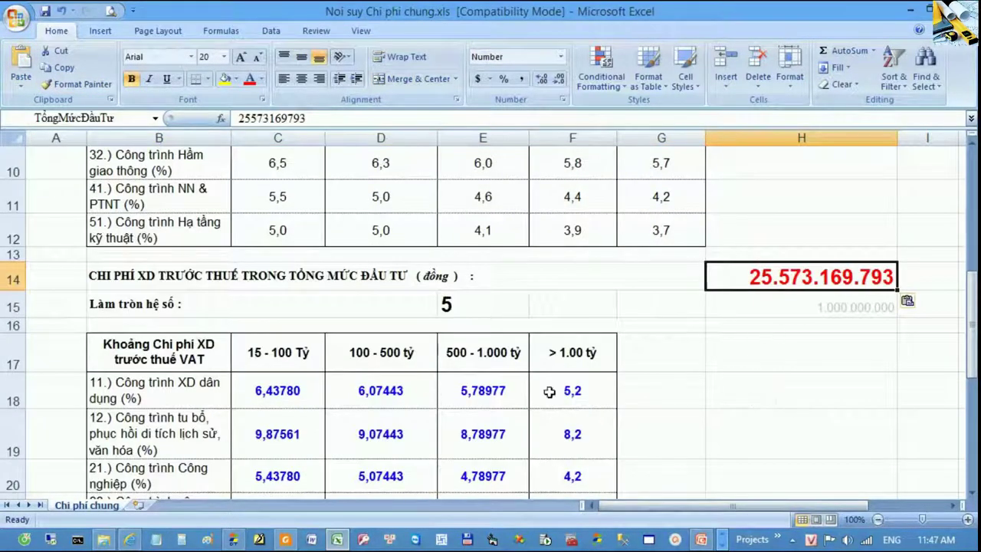
pyautogui.moveTo(300, 366); pyautogui.dragTo(288, 432)
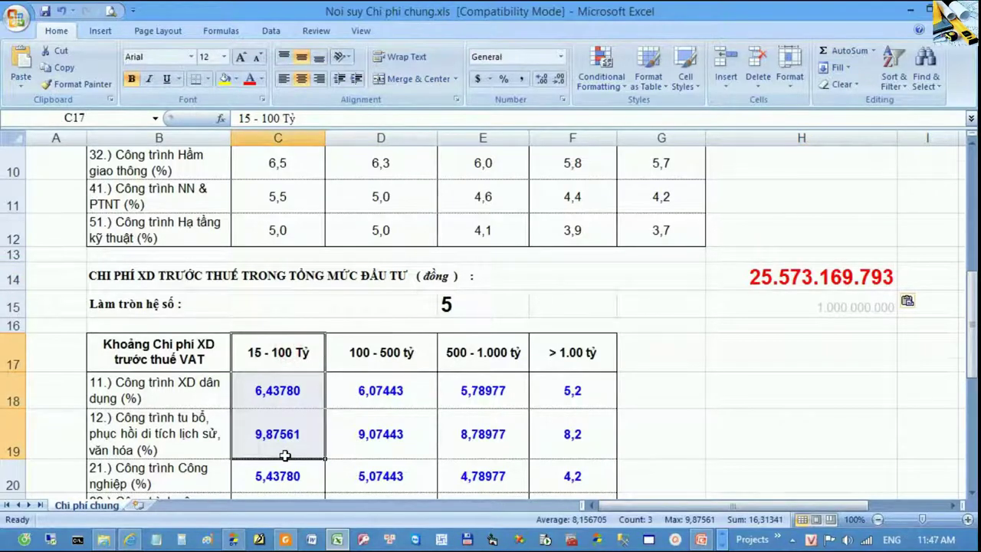
pyautogui.scroll(-1, 284, 444)
pyautogui.click(283, 417)
pyautogui.moveTo(31, 290); pyautogui.dragTo(286, 289)
pyautogui.click(286, 290)
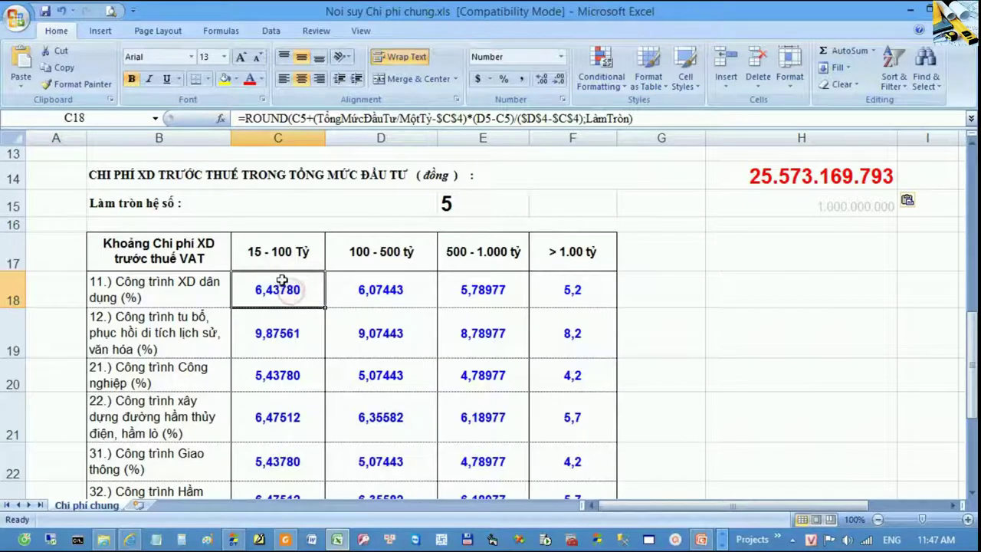
pyautogui.click(701, 120)
pyautogui.click(674, 222)
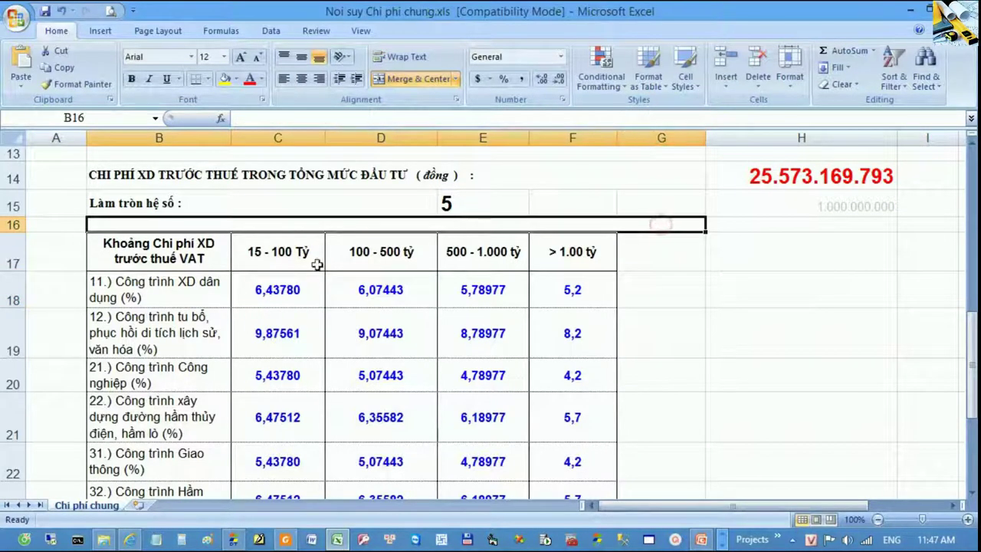
# - Trace the references of the C18 formula to the base rate table, leaving the formula unedited
pyautogui.click(277, 295)
pyautogui.scroll(2, 306, 285)
pyautogui.scroll(1, 307, 285)
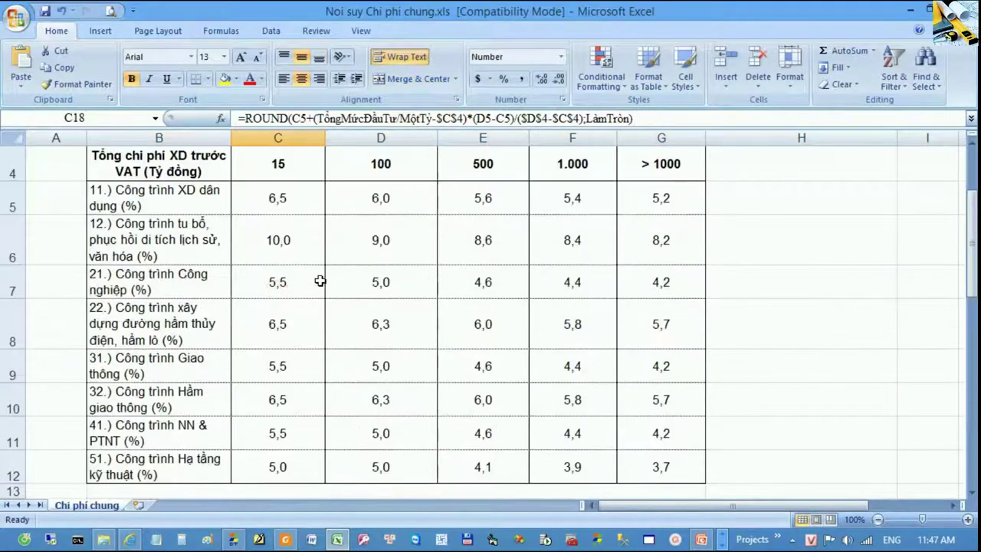
pyautogui.click(658, 121)
pyautogui.click(972, 146)
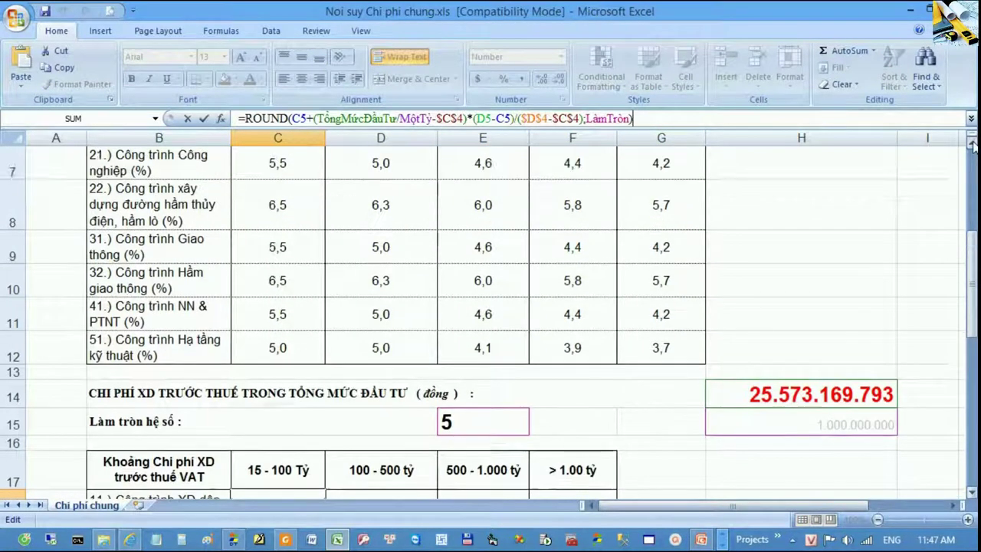
pyautogui.click(971, 146)
pyautogui.click(972, 146)
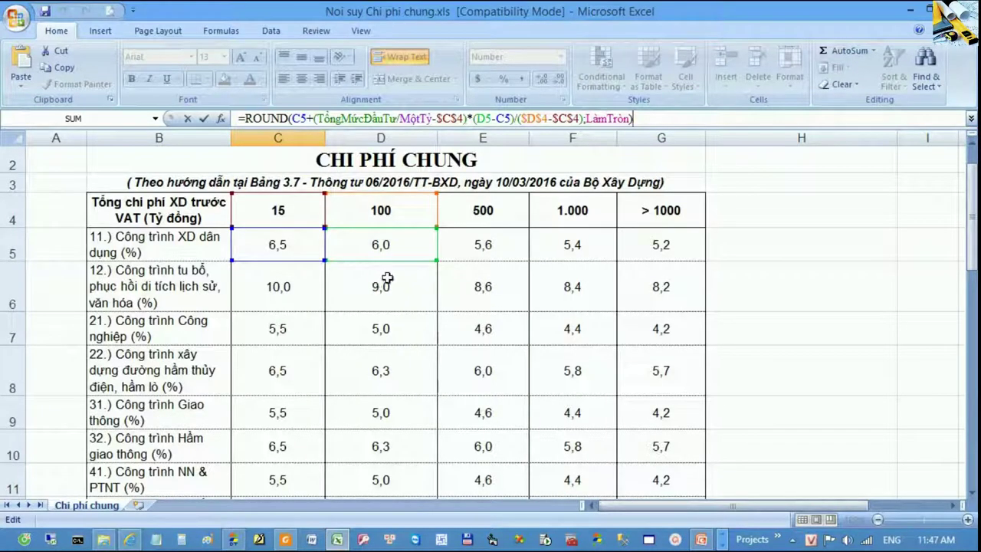
pyautogui.press('Escape')
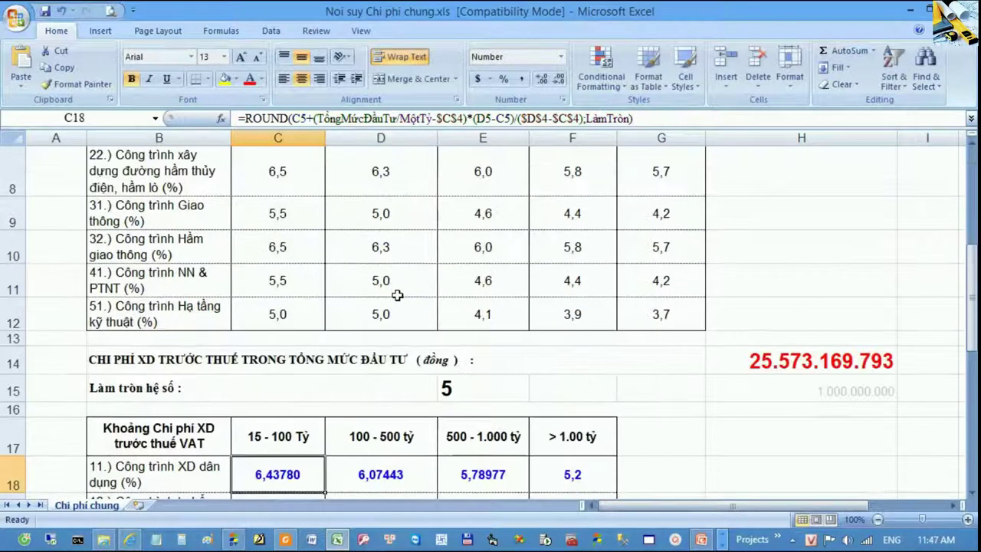
# - Highlight the interpolated rate for civil works (Công trình XD dân dụng) in row 18
pyautogui.click(393, 295)
pyautogui.scroll(-1, 393, 295)
pyautogui.click(288, 357)
pyautogui.moveTo(203, 360); pyautogui.dragTo(253, 372)
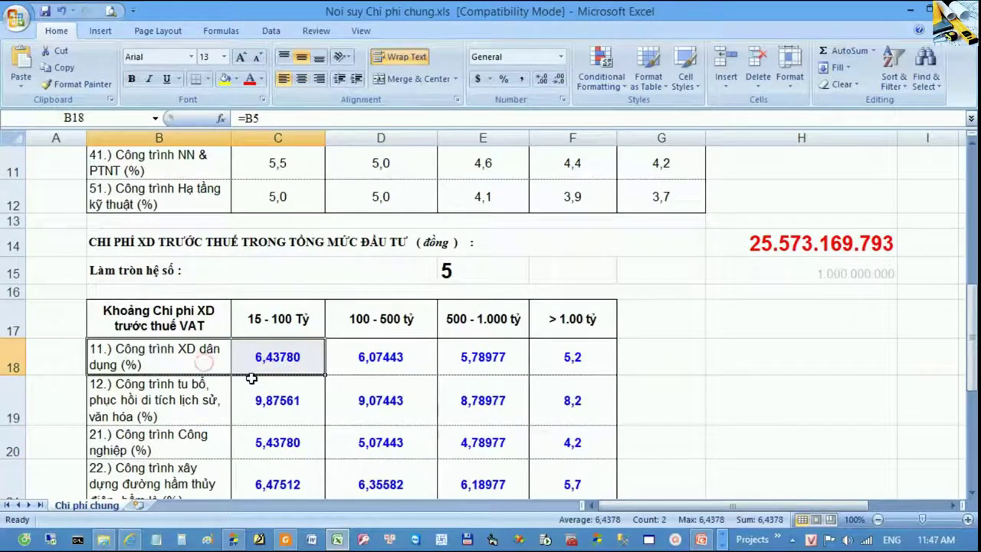
pyautogui.click(292, 367)
# - Switch to Dự toán G8, open the THKP hạng mục sheet and check the CHI PHÍ CHUNG rate in D13
pyautogui.click(236, 541)
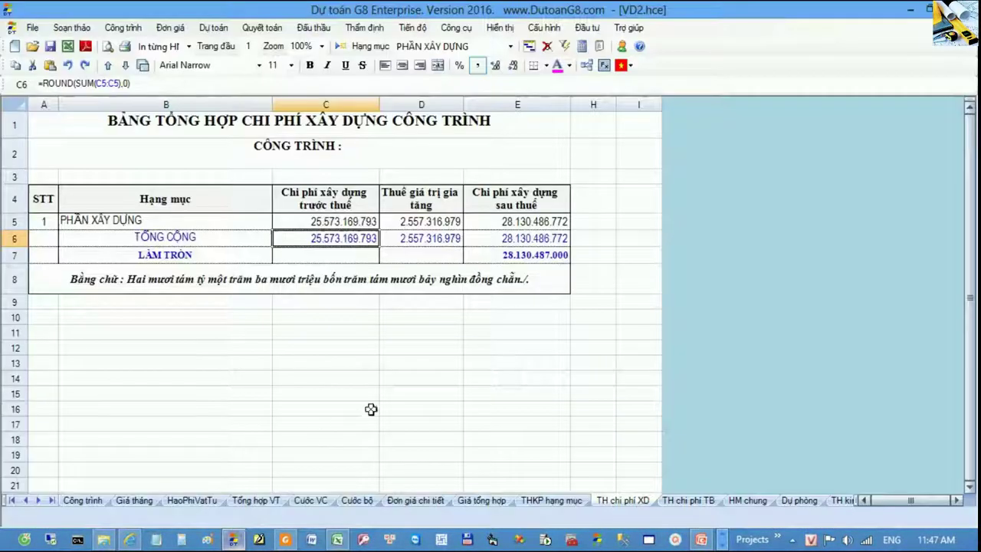
pyautogui.click(549, 500)
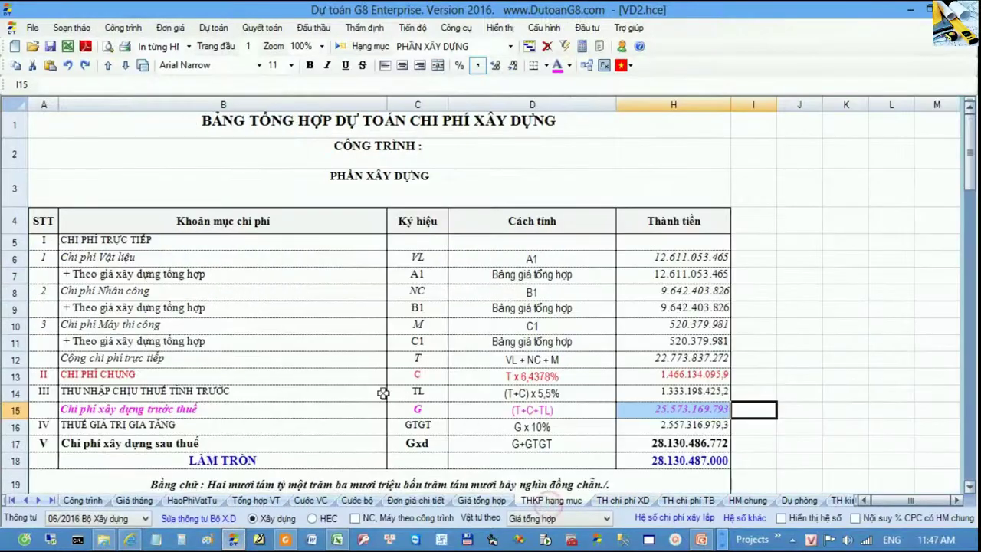
pyautogui.click(132, 376)
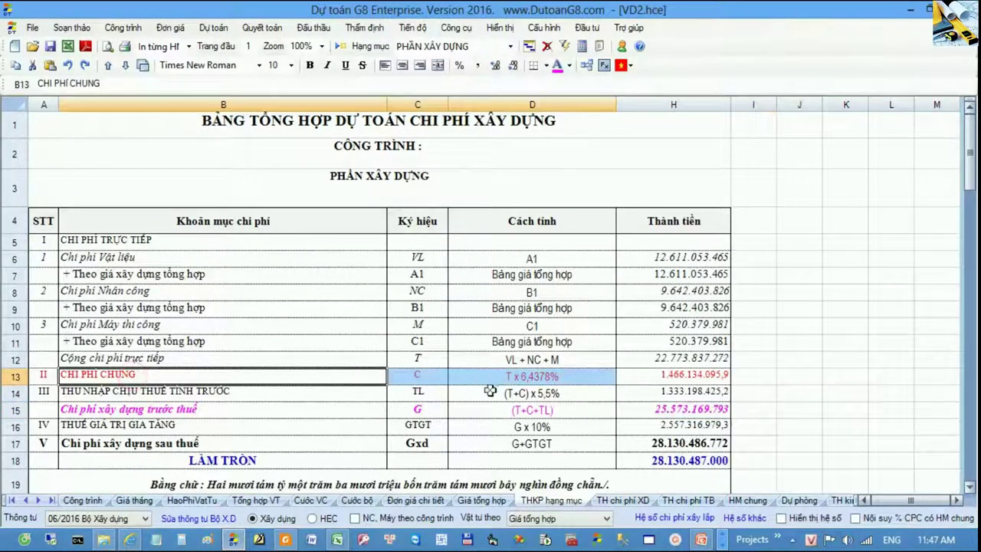
pyautogui.click(573, 377)
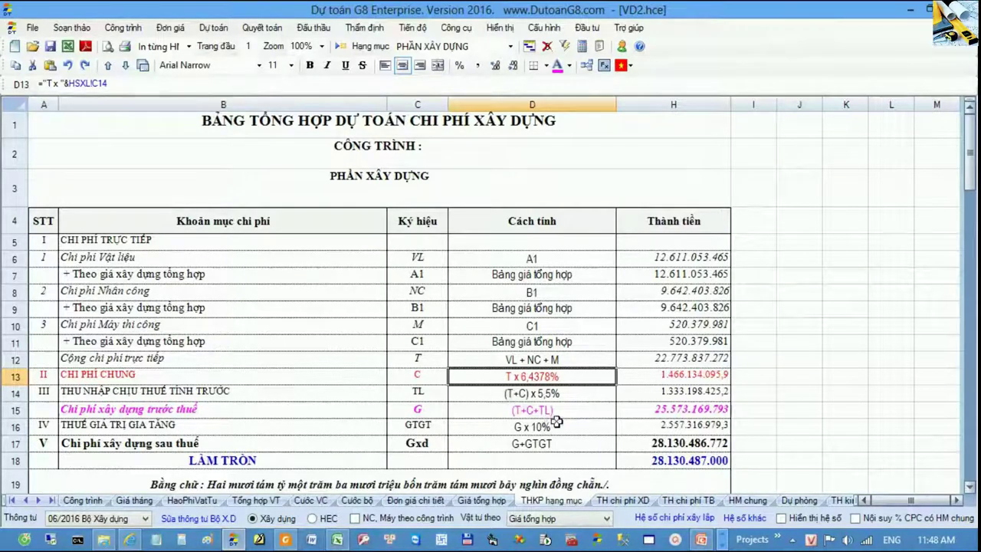
# - Trace how the pre-tax construction cost G in row 15 derives from direct cost, general cost and pre-calculated taxable income
pyautogui.moveTo(750, 412); pyautogui.dragTo(701, 415)
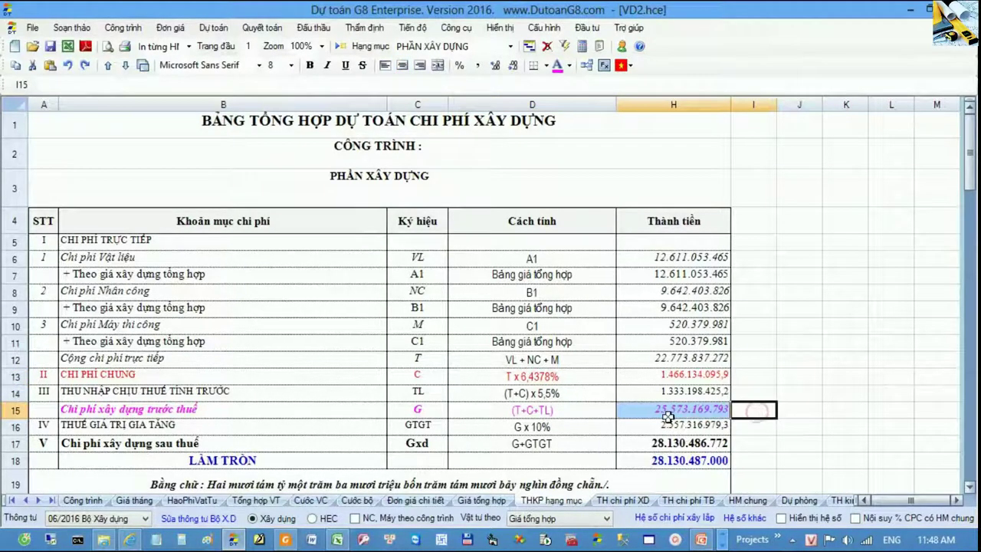
pyautogui.moveTo(539, 358); pyautogui.dragTo(538, 376)
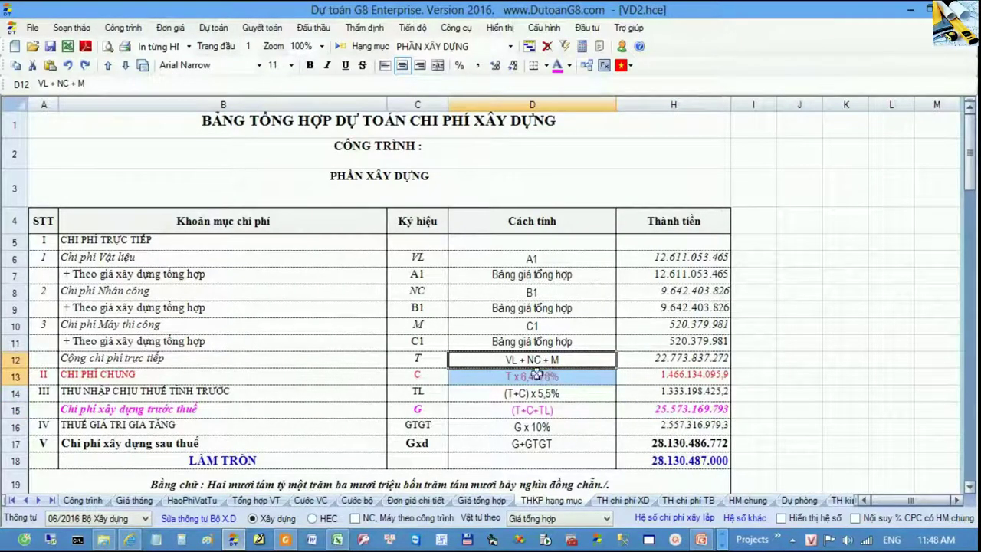
pyautogui.click(494, 380)
pyautogui.doubleClick(692, 375)
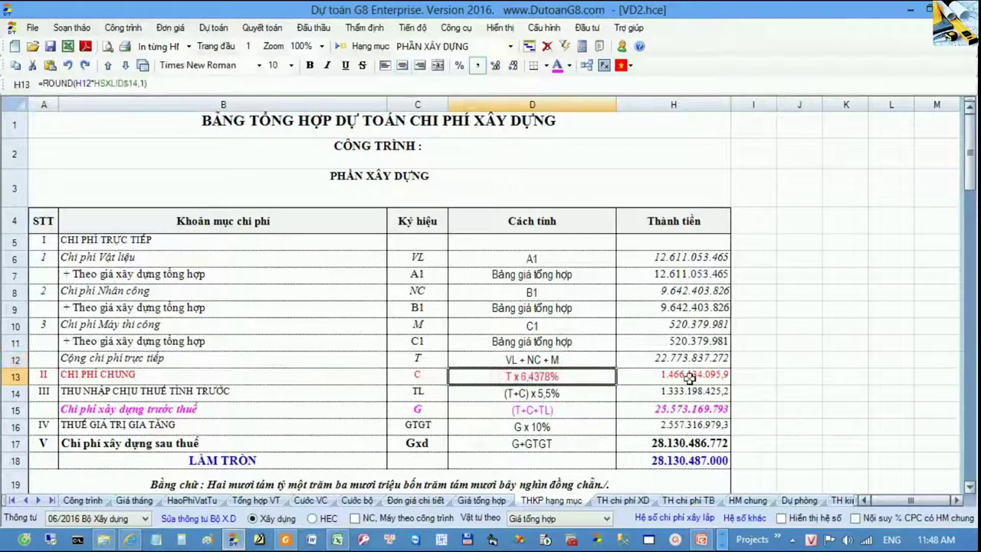
pyautogui.click(554, 408)
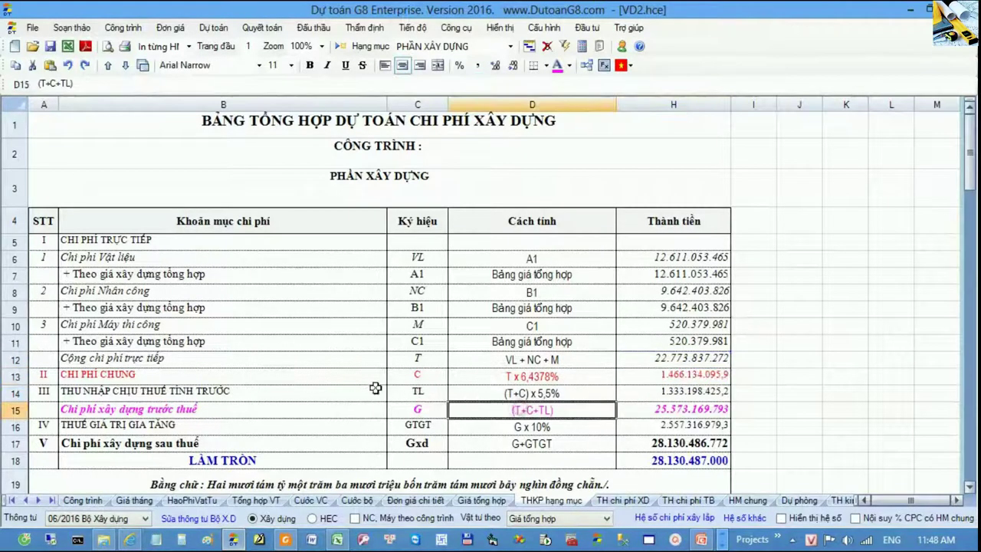
pyautogui.click(551, 396)
pyautogui.moveTo(551, 395); pyautogui.dragTo(636, 400)
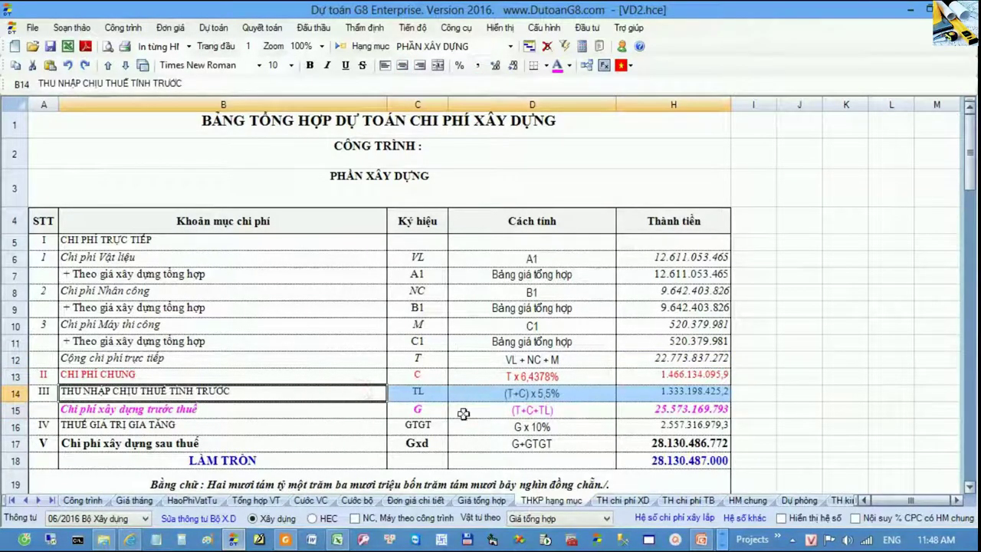
pyautogui.moveTo(334, 413); pyautogui.dragTo(662, 413)
pyautogui.click(762, 412)
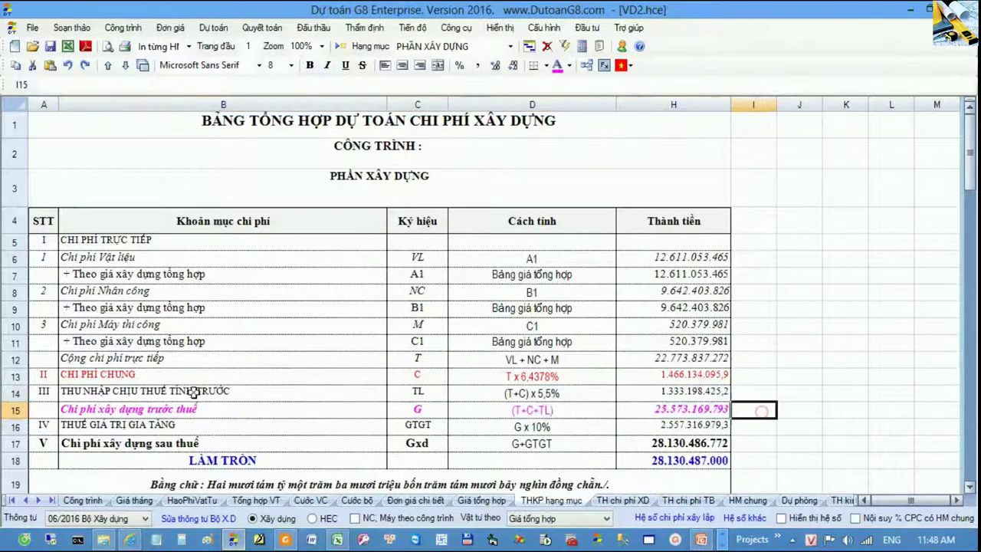
# - Examine the dependence between the CHI PHÍ CHUNG rate in D13, its amount in H13 and the pre-tax cost in H15
pyautogui.moveTo(77, 374); pyautogui.dragTo(688, 414)
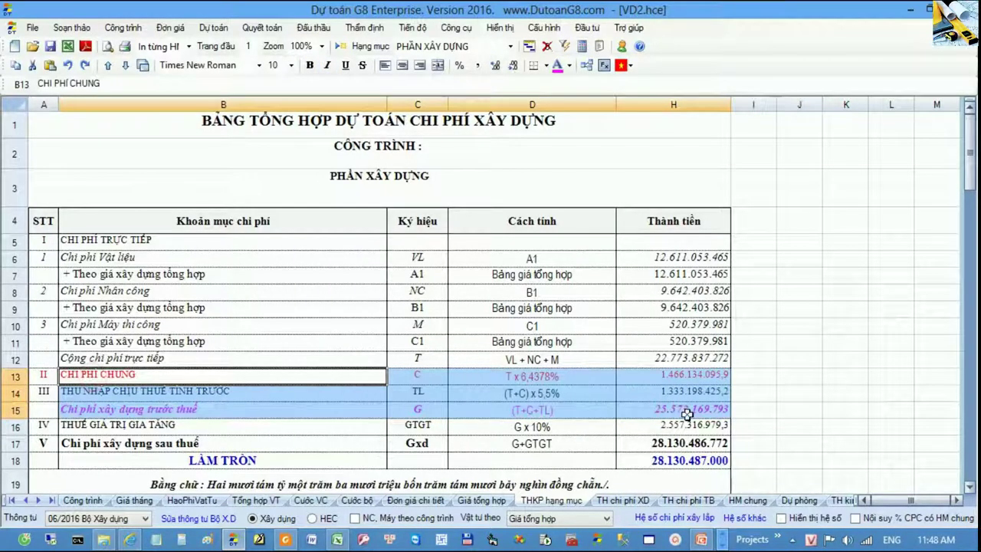
pyautogui.click(755, 443)
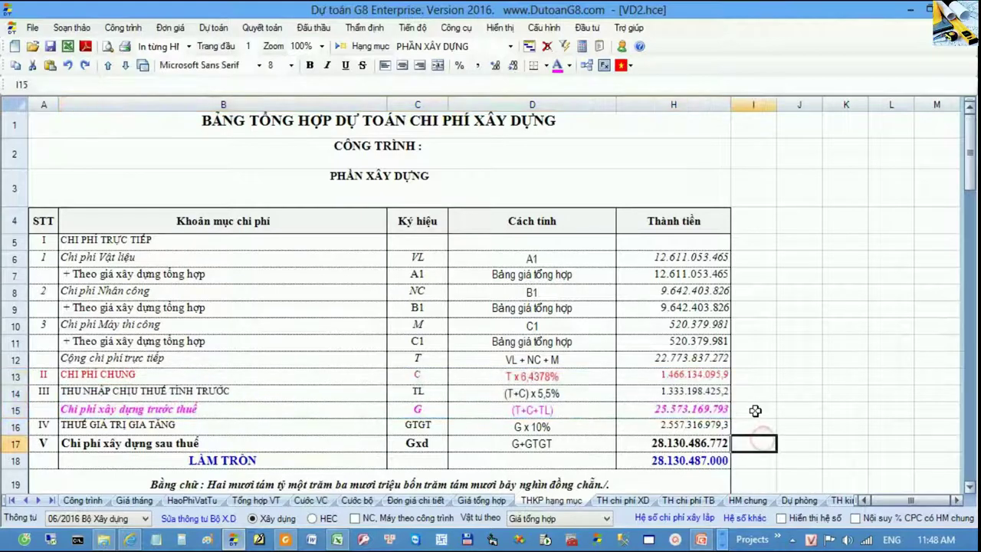
pyautogui.moveTo(752, 410); pyautogui.dragTo(689, 409)
pyautogui.moveTo(520, 346); pyautogui.dragTo(524, 377)
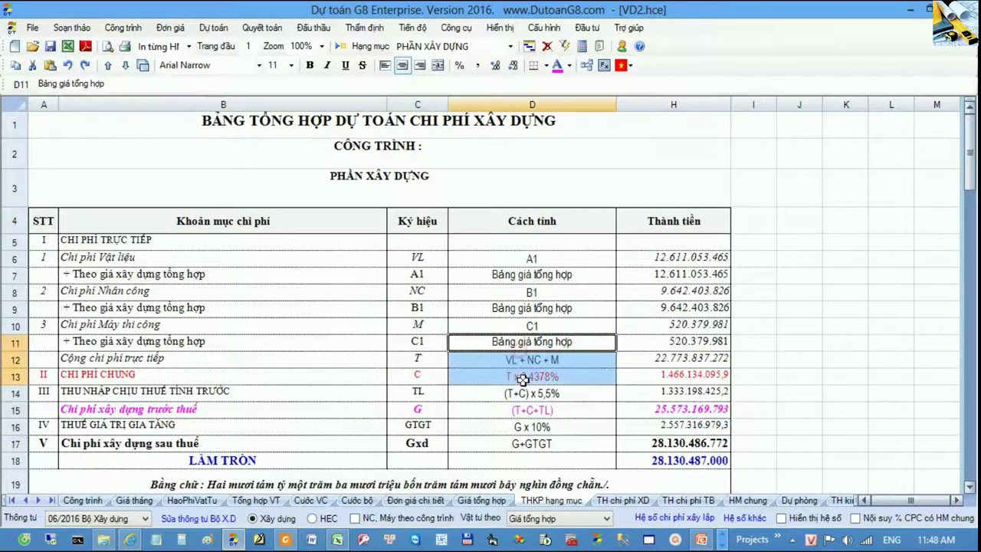
pyautogui.click(541, 376)
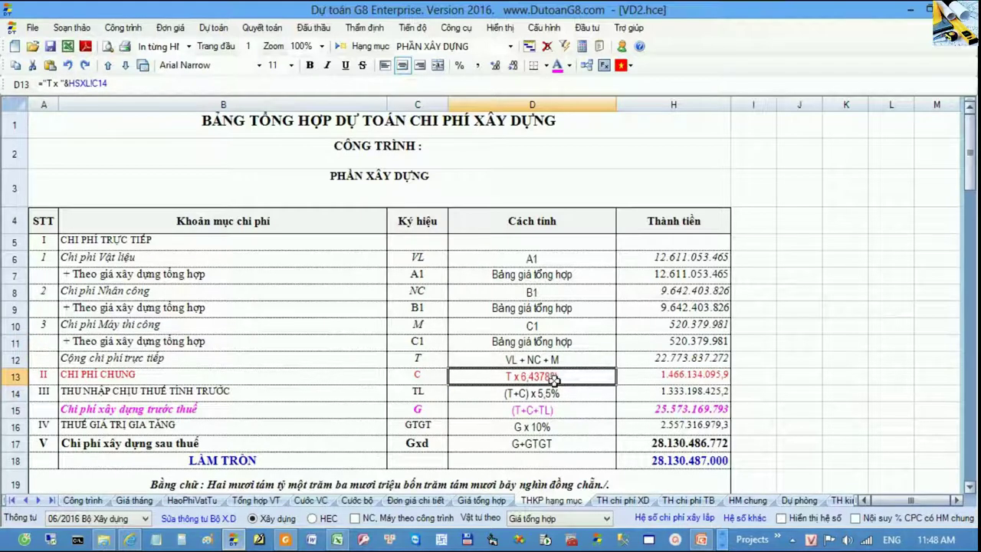
pyautogui.moveTo(763, 413); pyautogui.dragTo(672, 369)
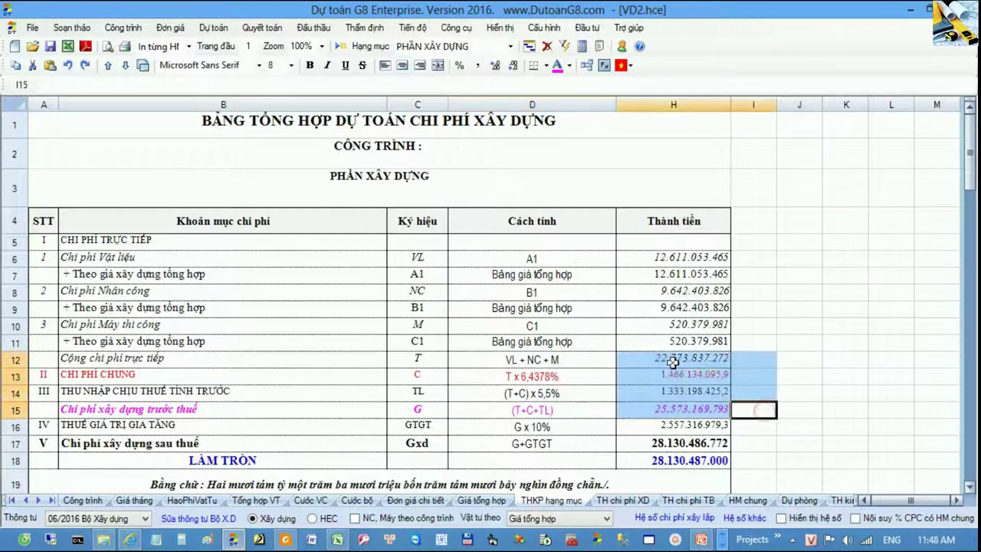
pyautogui.click(671, 379)
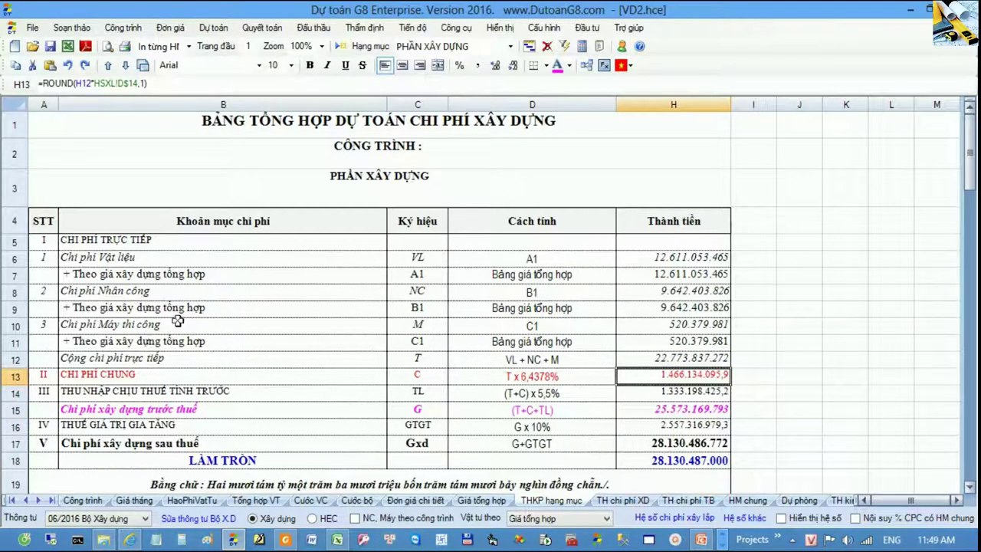
# - Check the list of work items and start a new item below the last total on the Công trình sheet with code HM in D33
pyautogui.click(483, 47)
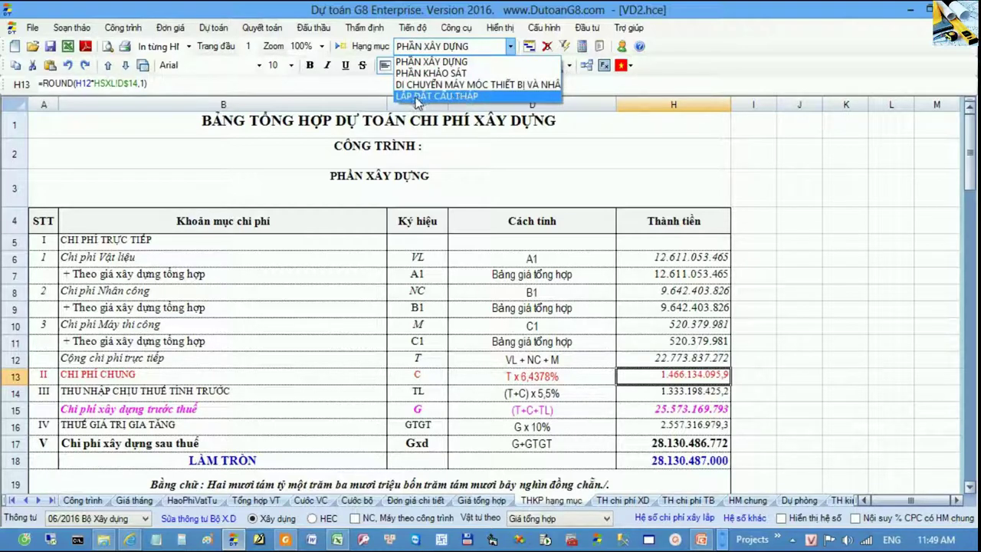
pyautogui.click(338, 307)
pyautogui.click(103, 499)
pyautogui.click(147, 331)
pyautogui.scroll(-6, 150, 346)
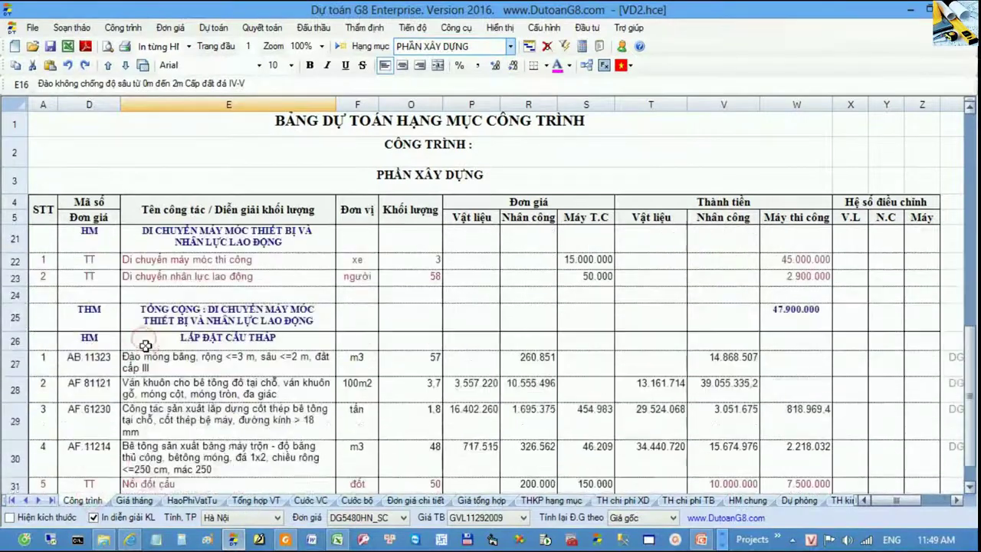
pyautogui.click(106, 305)
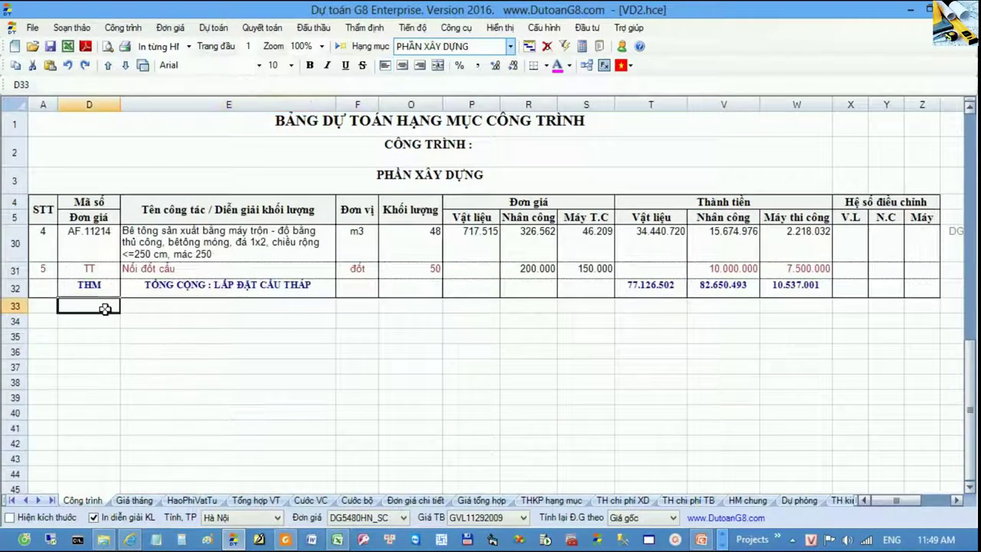
pyautogui.write('hm')
pyautogui.press('Return')
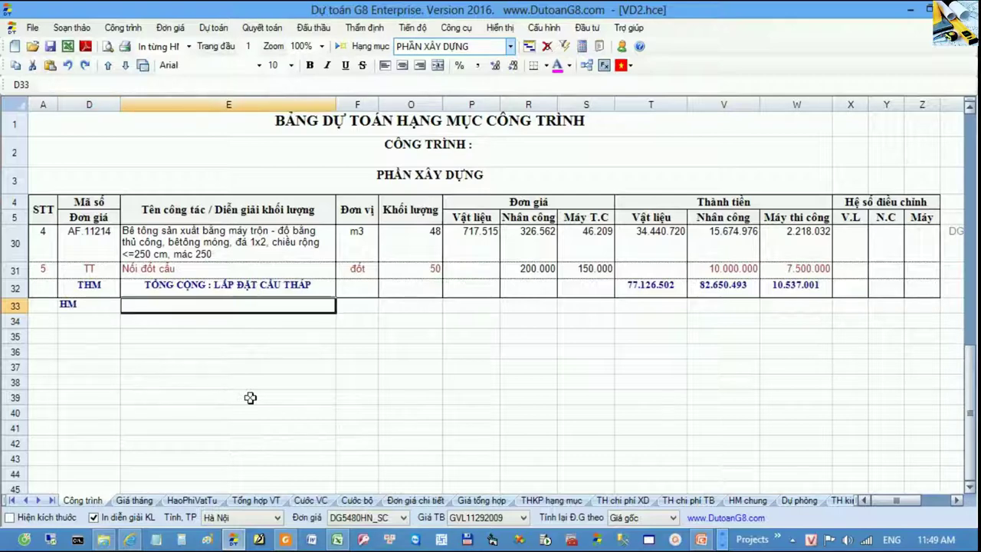
# - Name the new work item in E33 CÔNG TRÌNH GIAO THÔNG - PHẦN ĐƯỜNG
pyautogui.click(106, 308)
pyautogui.moveTo(78, 204); pyautogui.dragTo(95, 316)
pyautogui.click(90, 302)
pyautogui.click(163, 305)
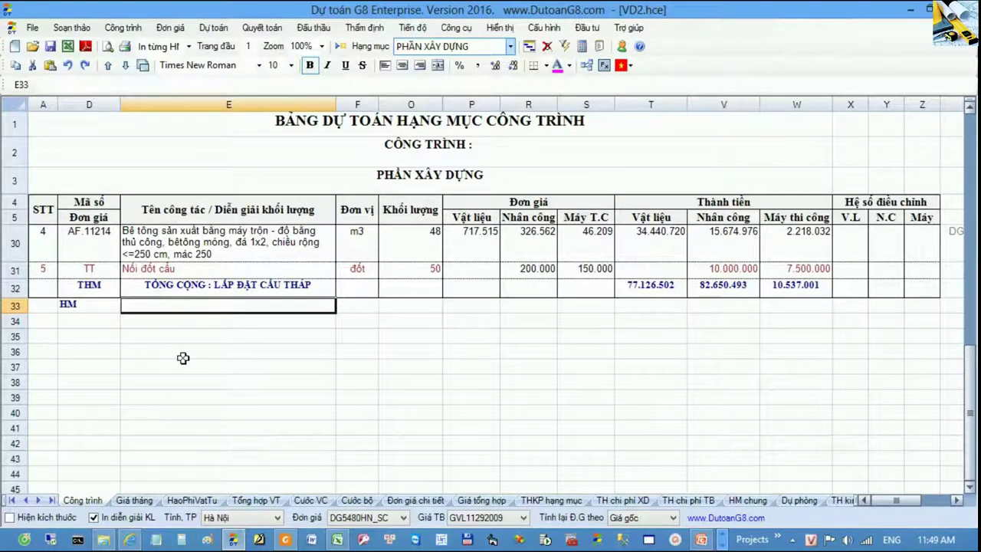
pyautogui.write('P')
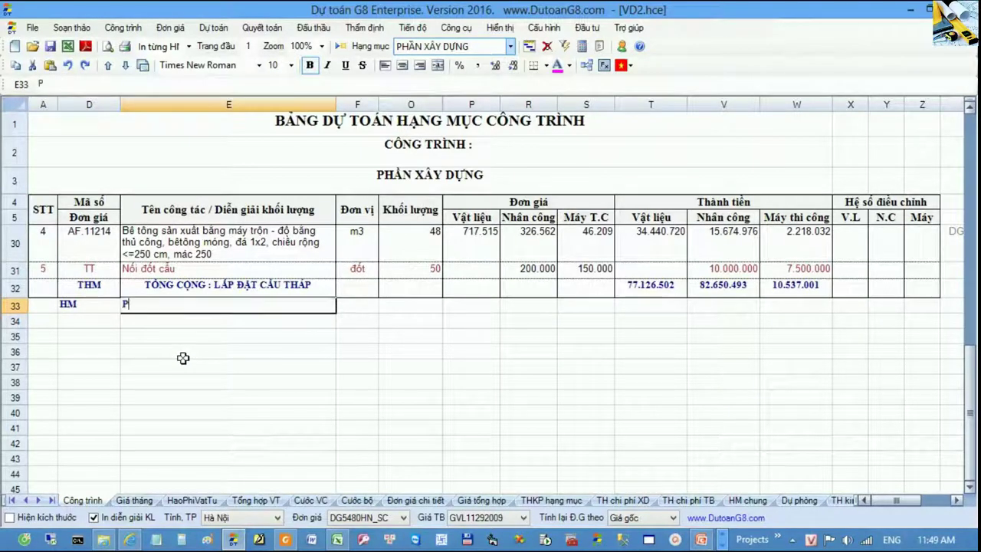
pyautogui.write('ÔNG TR')
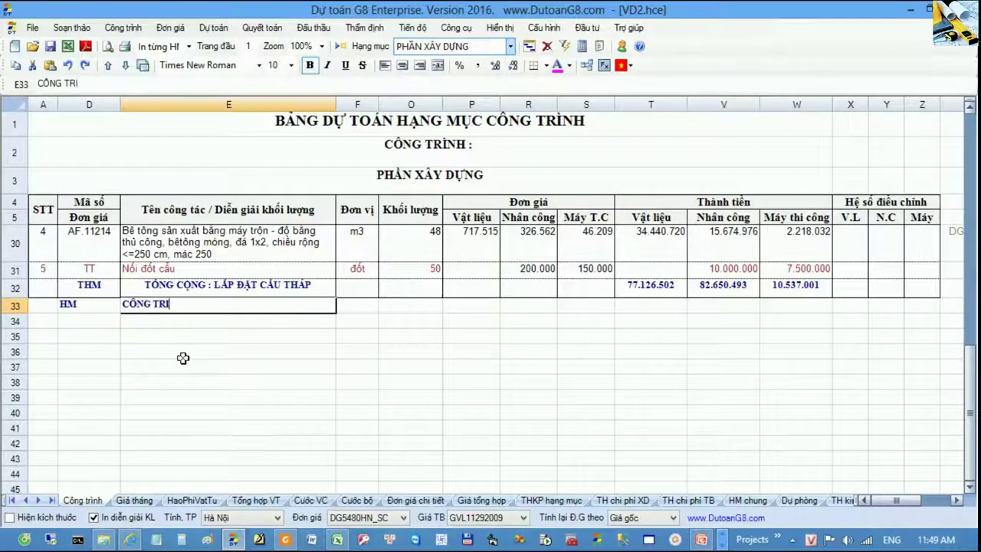
pyautogui.write('ÌNH GIAO THÔNG - PHẦN ĐƯƠ')
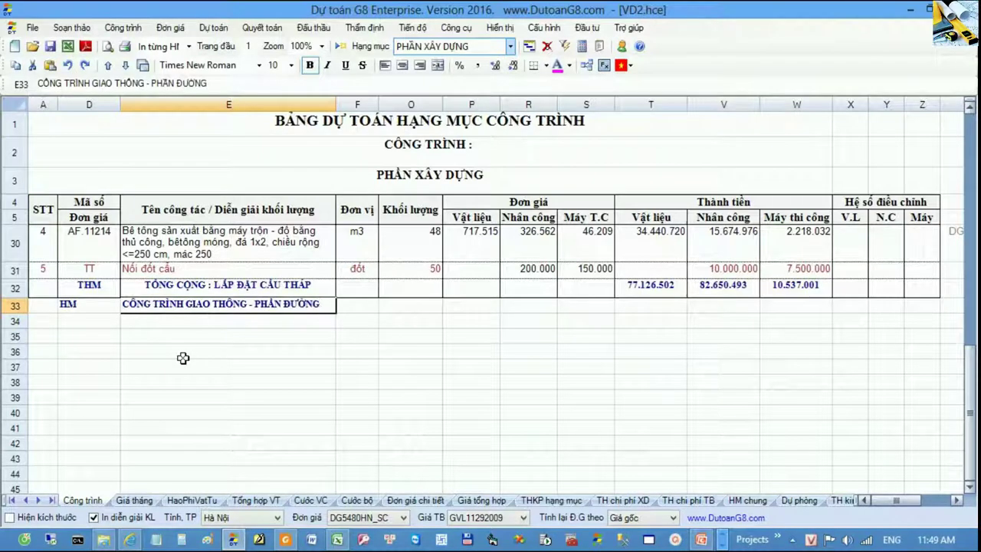
pyautogui.press('Return')
# - Look up ad.23 in D34 and add the road paving works AD.23115, AD.23211 and AD.23213
pyautogui.click(91, 327)
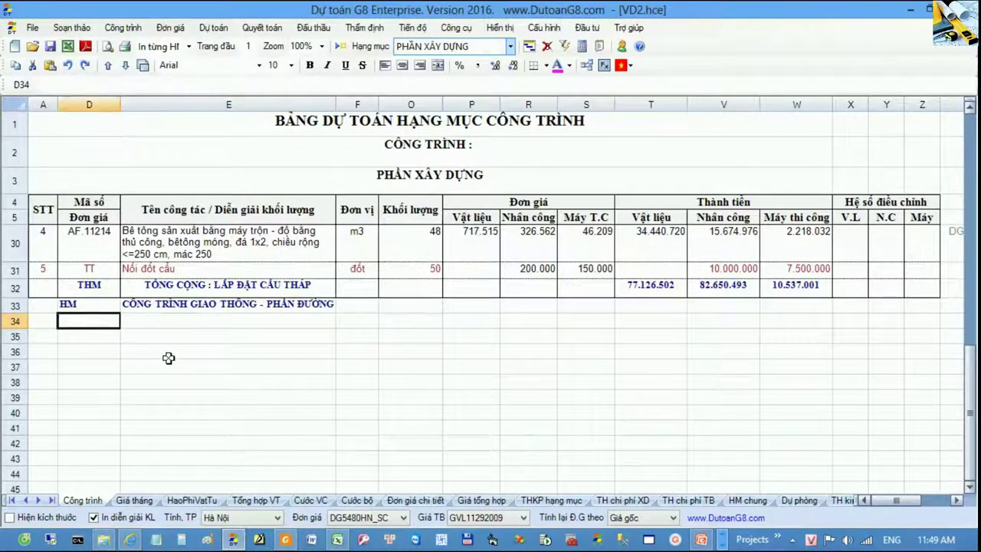
pyautogui.write('ad.23')
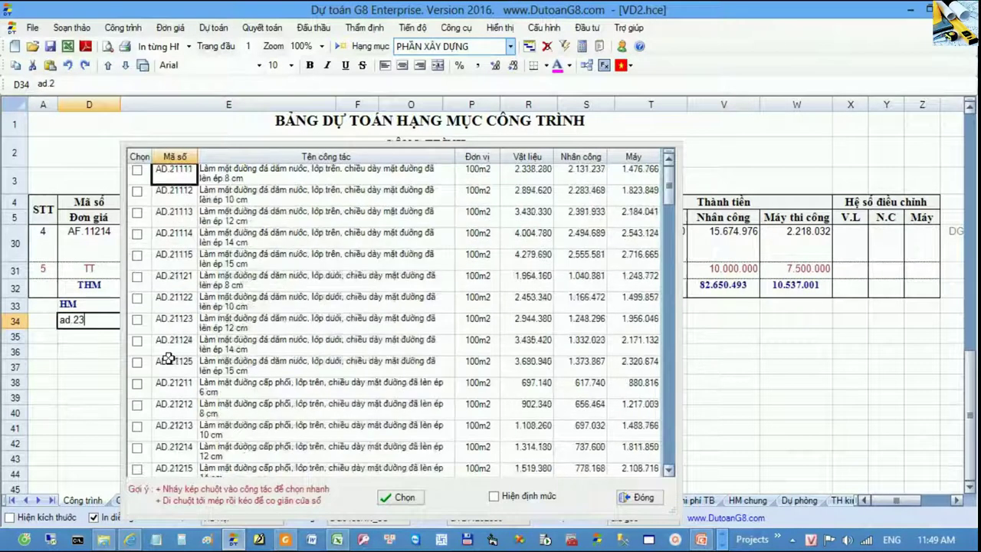
pyautogui.click(137, 255)
pyautogui.click(136, 298)
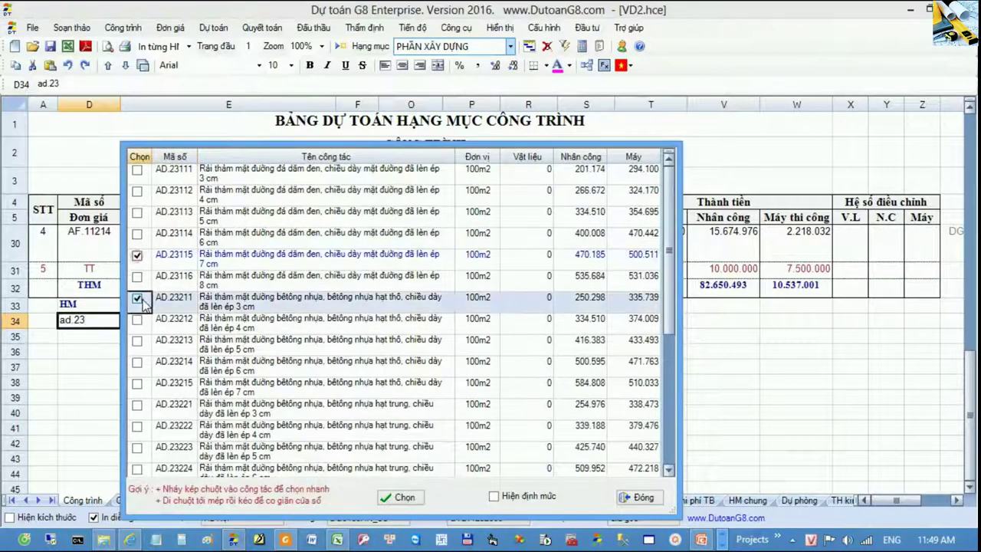
pyautogui.click(137, 341)
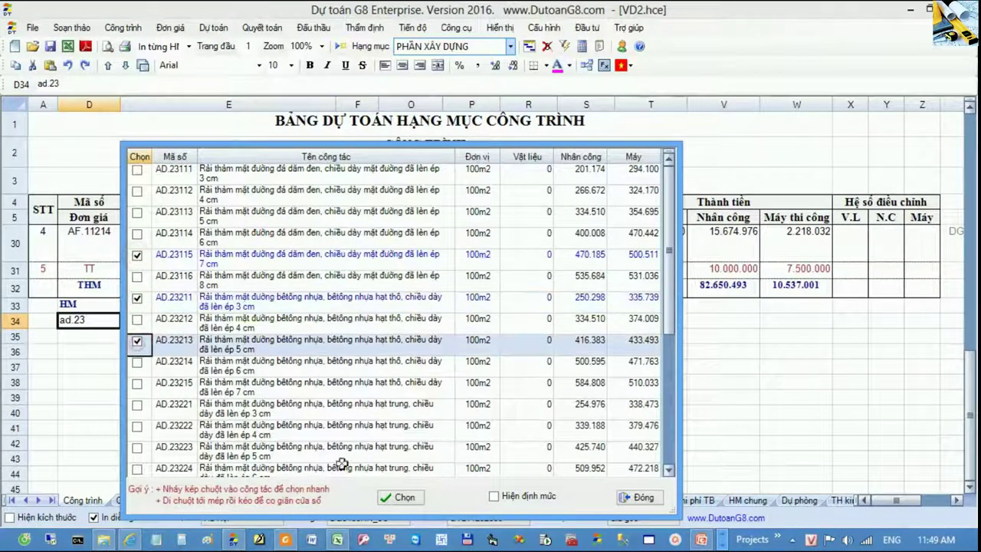
pyautogui.click(402, 497)
# - Look up ad26 in D37 and add the asphalt production works AD.26123, AD.26221 and AD.26223
pyautogui.write('ad26')
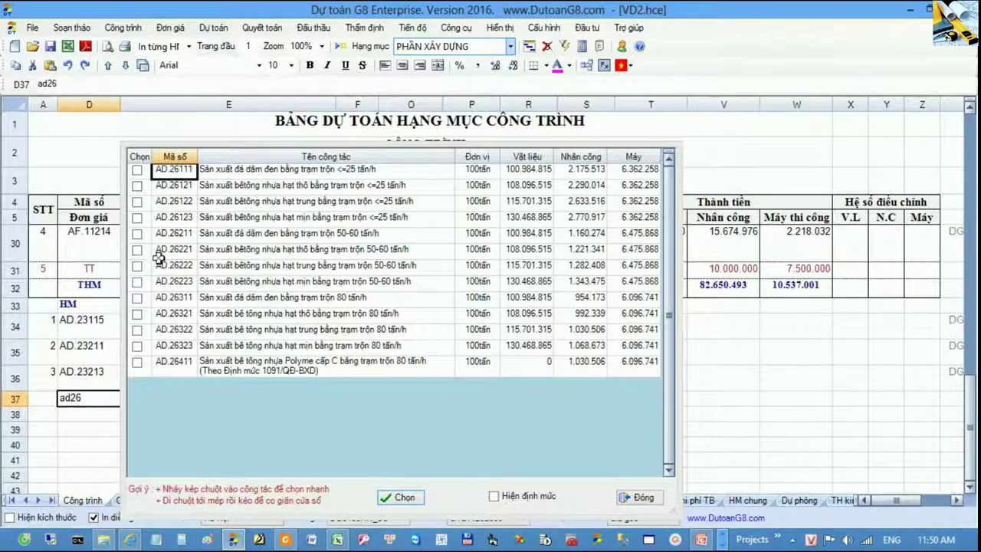
pyautogui.click(136, 217)
pyautogui.click(136, 249)
pyautogui.click(136, 281)
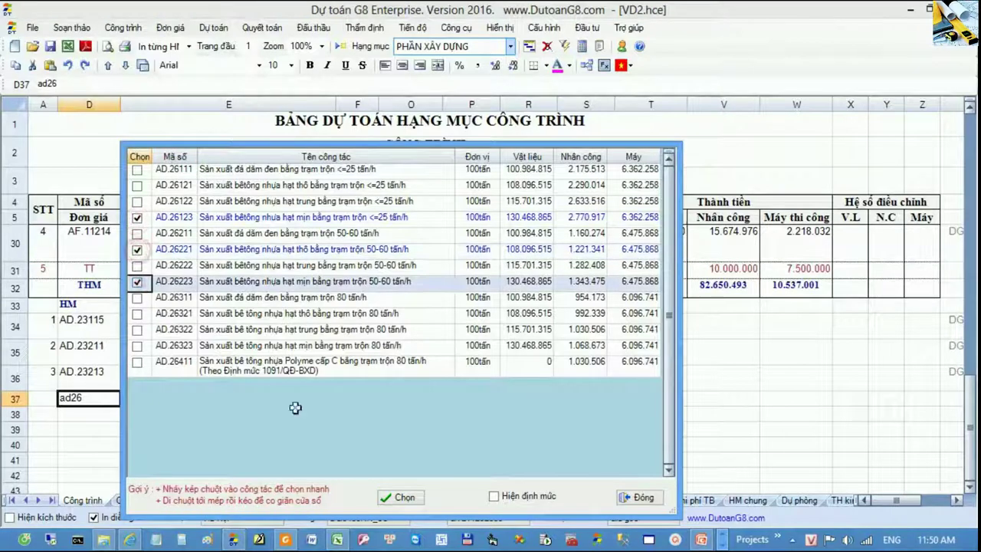
pyautogui.click(400, 497)
pyautogui.moveTo(105, 320); pyautogui.dragTo(358, 452)
# - Enter the quantities 25, 33, 5566, 7, 467 and 778 for the six road works in O34:O39
pyautogui.click(407, 331)
pyautogui.write('25')
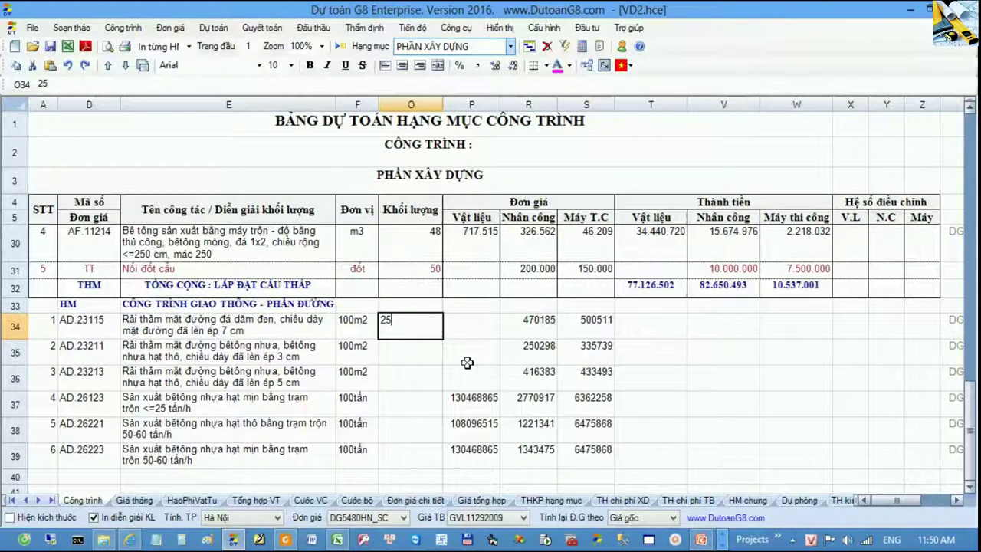
pyautogui.press('Return')
pyautogui.write('33')
pyautogui.press('Return')
pyautogui.write('5566')
pyautogui.press('Return')
pyautogui.write('7')
pyautogui.press('Return')
pyautogui.write('5')
pyautogui.press('Return')
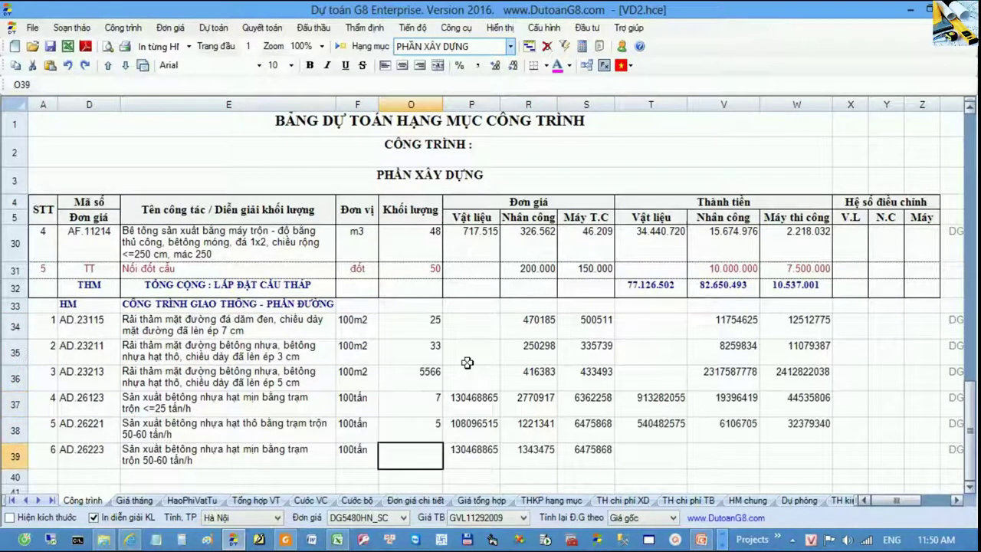
pyautogui.press('Up')
pyautogui.write('46')
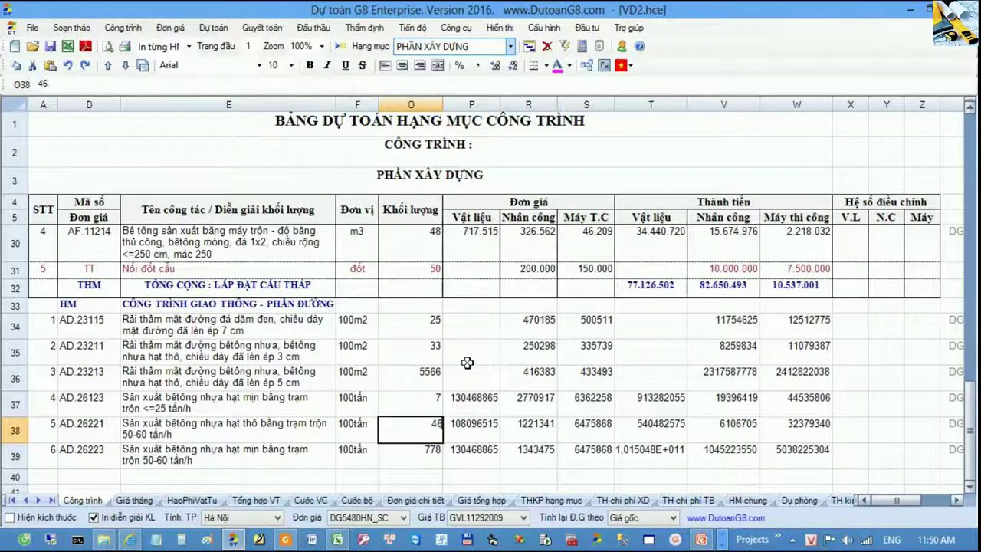
pyautogui.write('7')
pyautogui.press('Up')
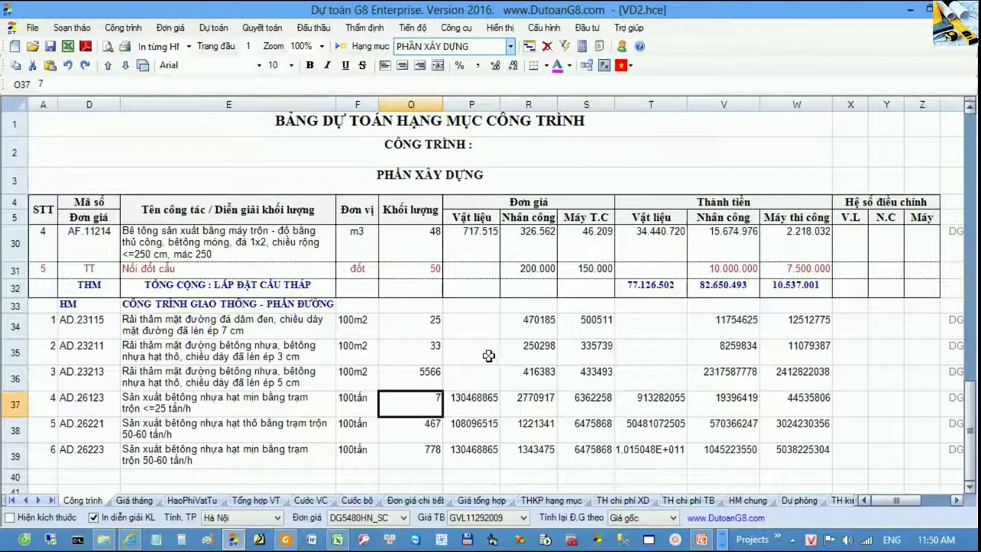
# - Check the road item's total material cost in T40
pyautogui.click(573, 346)
pyautogui.scroll(-1, 574, 346)
pyautogui.click(673, 423)
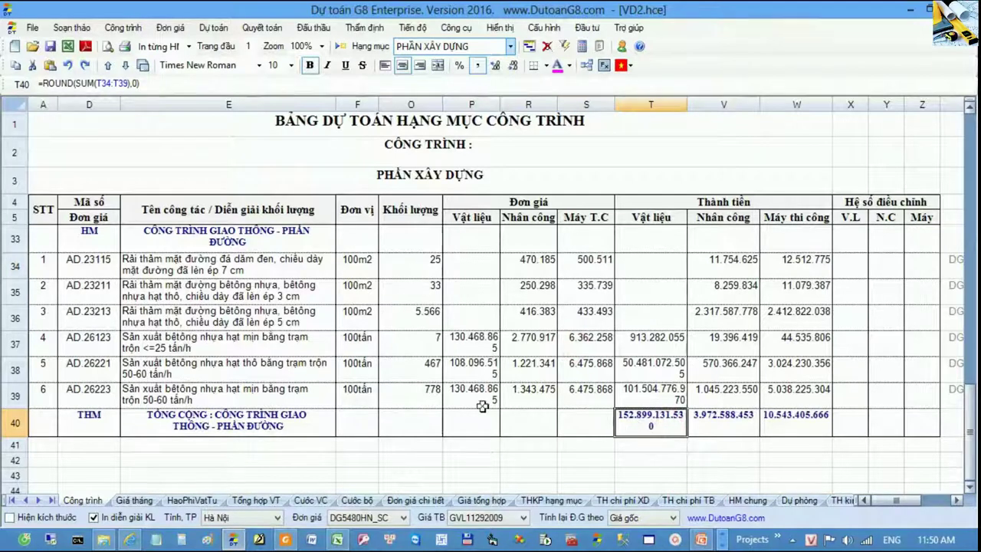
# - Reduce the quantity of AD.23213 in O36 to 566
pyautogui.doubleClick(417, 314)
pyautogui.press('BackSpace')
pyautogui.press('BackSpace')
pyautogui.press('Up')
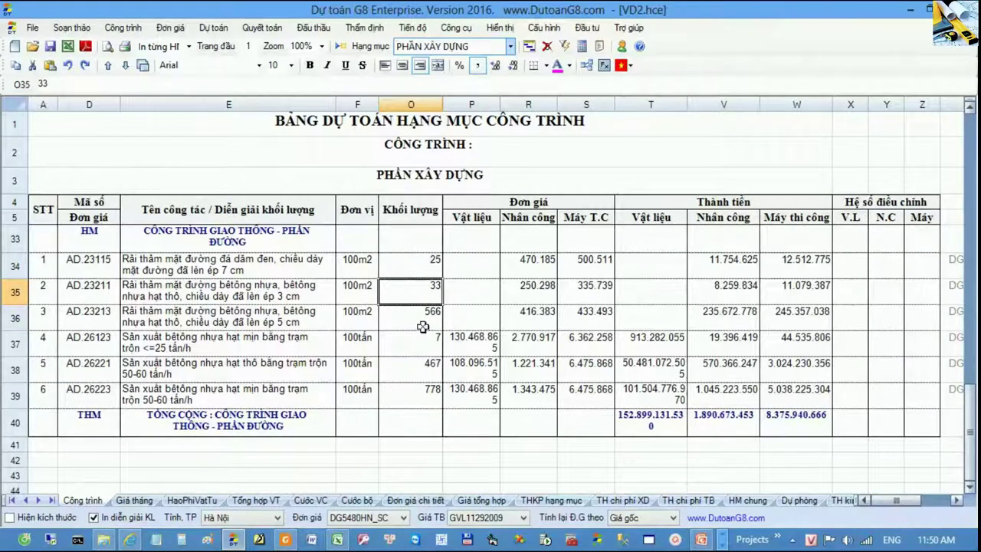
# - Reduce the quantities of AD.26221 in O38 to 167 and AD.26223 in O39 to 172
pyautogui.click(422, 325)
pyautogui.click(424, 370)
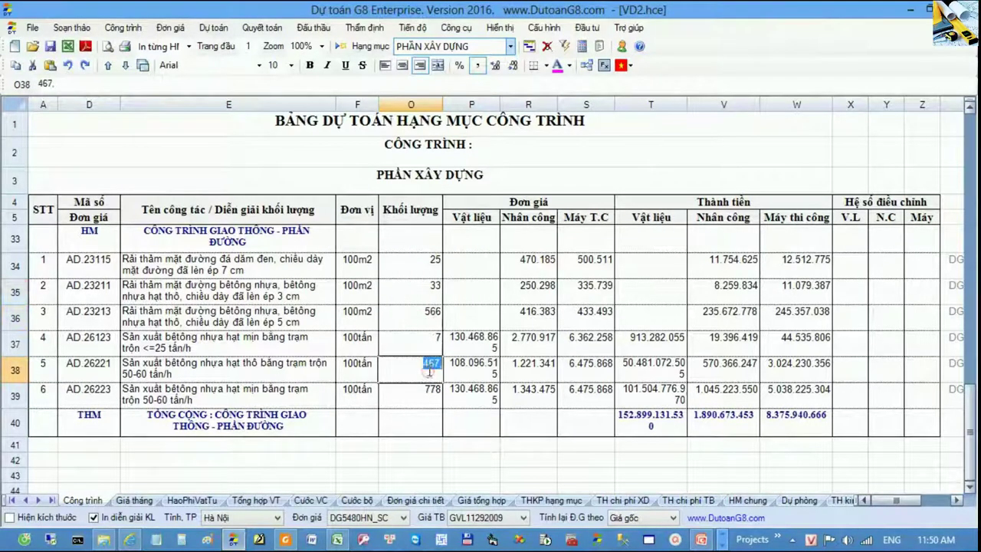
pyautogui.write('167.')
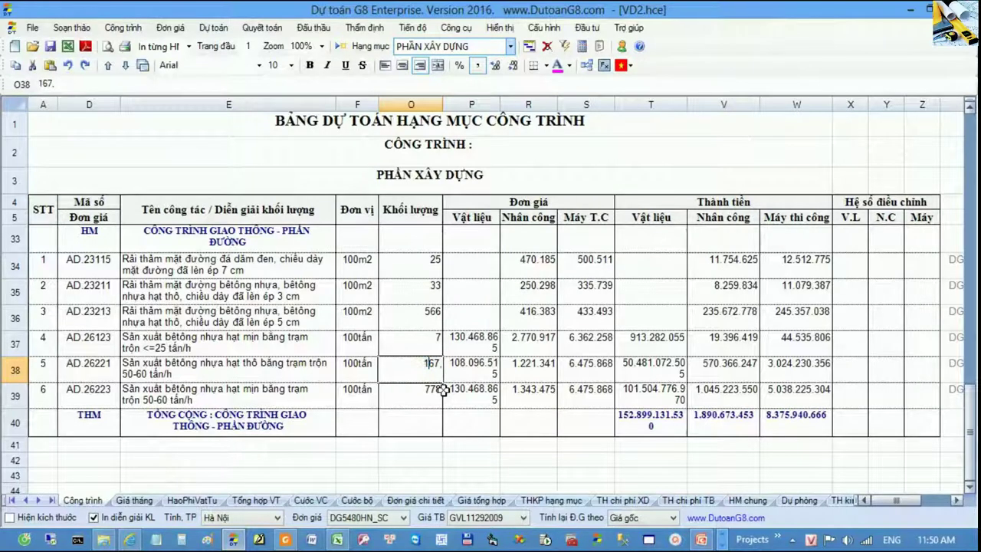
pyautogui.press('Return')
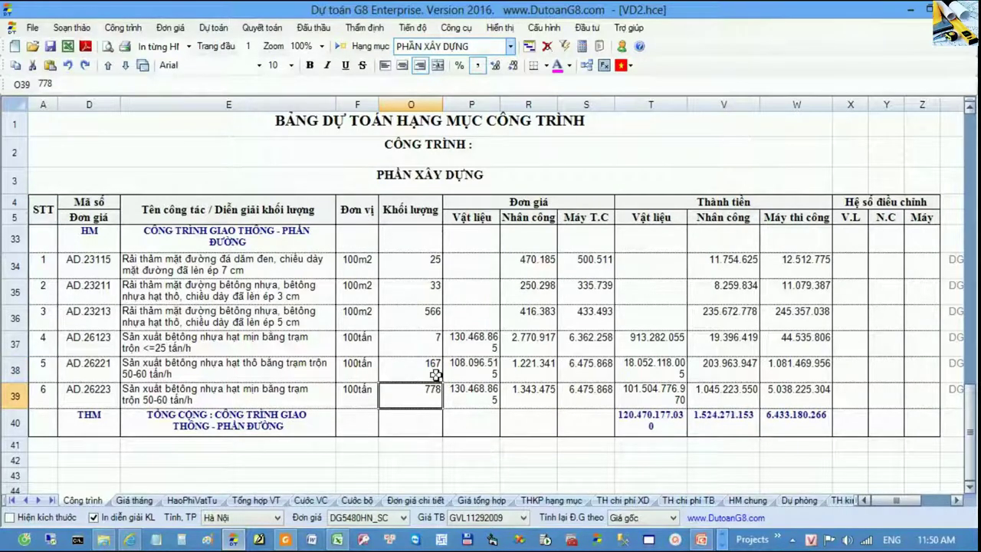
pyautogui.doubleClick(432, 395)
pyautogui.write('1')
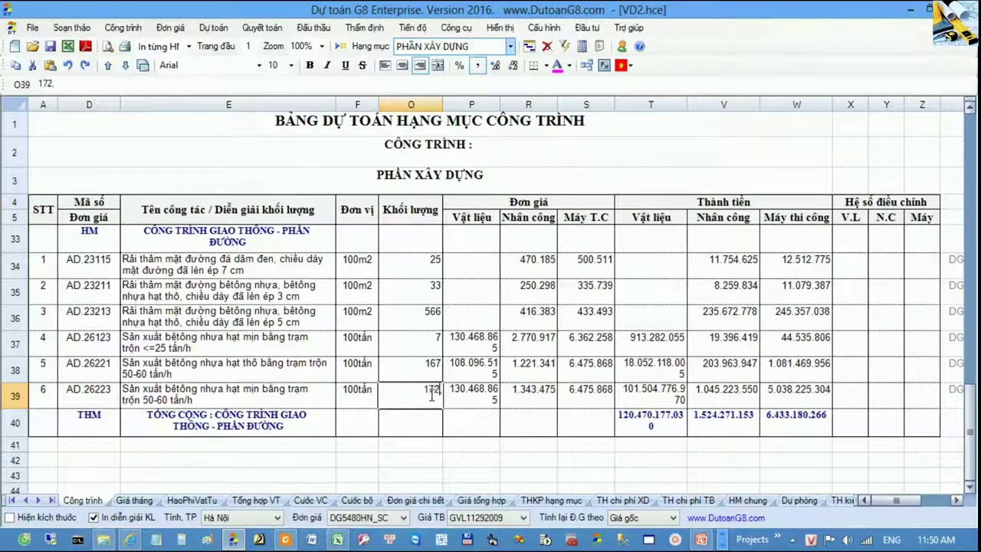
pyautogui.write('72')
pyautogui.click(421, 366)
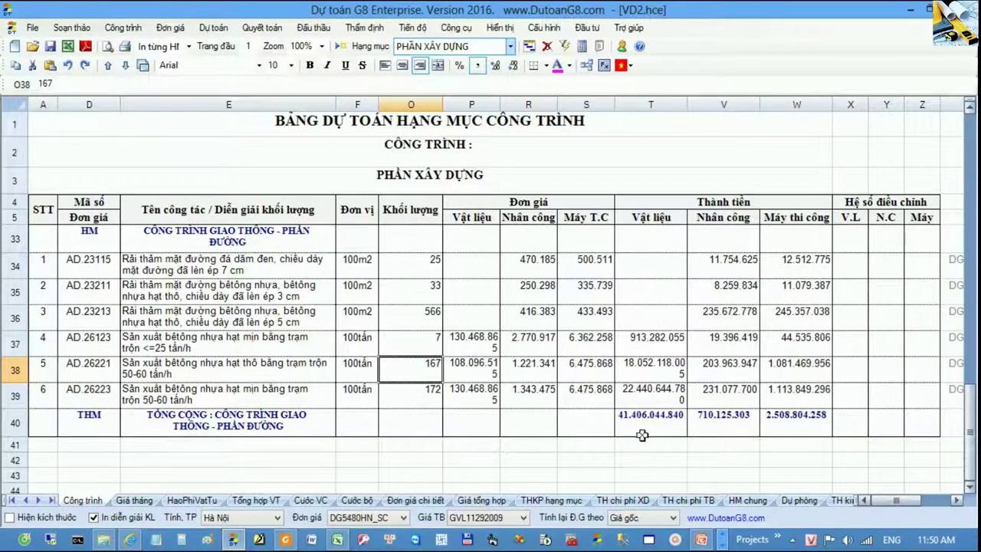
# - Check the labour total in V40 and set the quantity of AD.23213 in O36 to 57
pyautogui.click(728, 422)
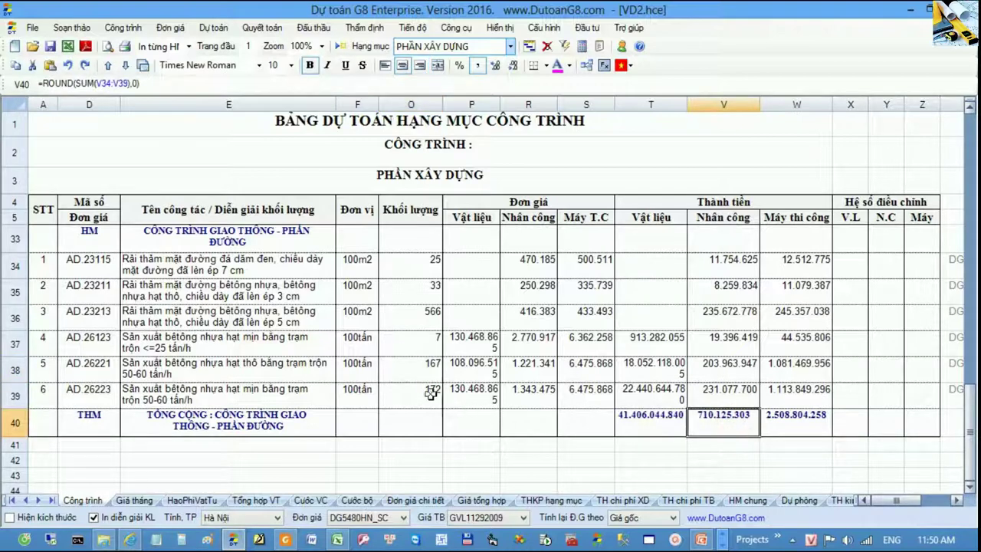
pyautogui.click(426, 316)
pyautogui.write('57.')
pyautogui.press('Up')
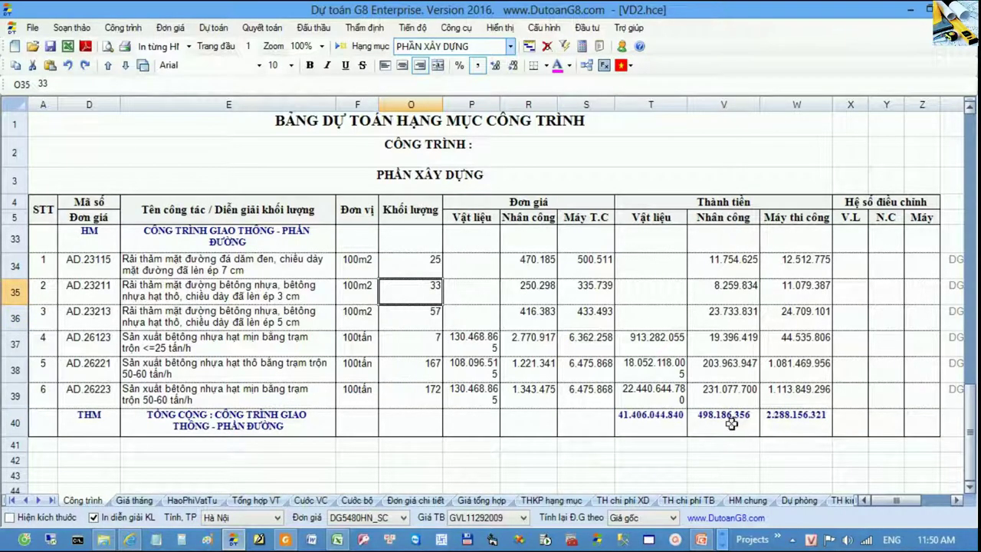
pyautogui.click(433, 322)
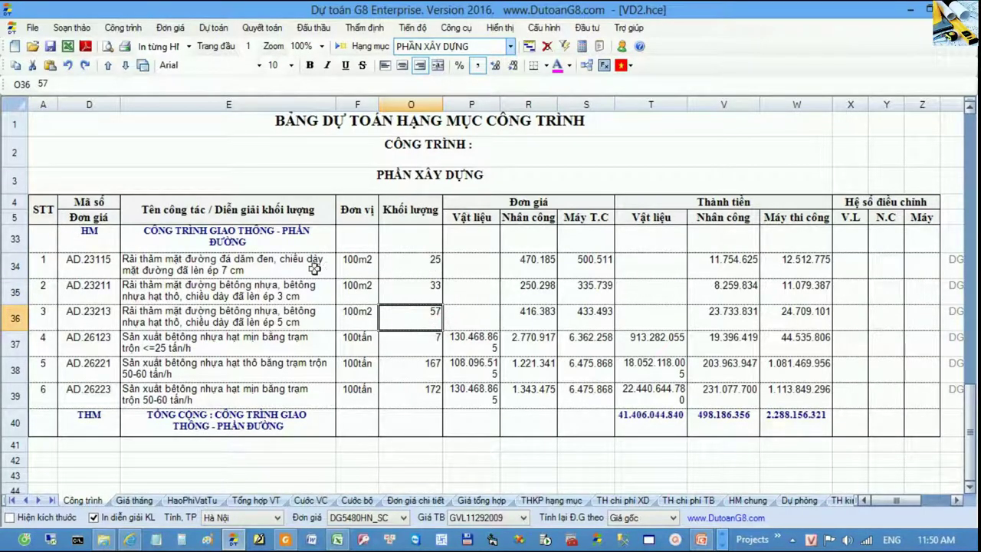
# - Highlight the road item's work codes and descriptions, its quantities, and the material, labour and machine totals in row 40
pyautogui.moveTo(91, 264); pyautogui.dragTo(342, 385)
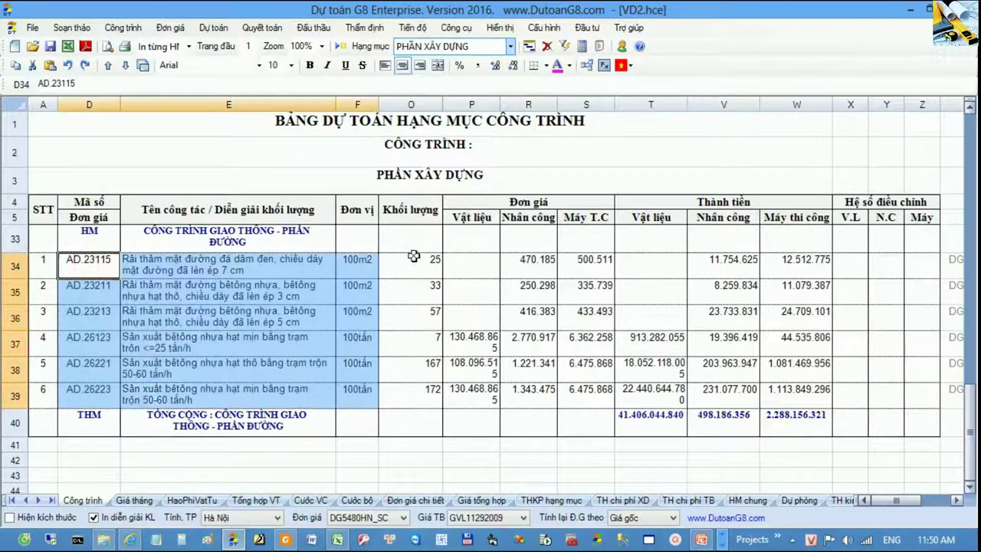
pyautogui.moveTo(410, 260); pyautogui.dragTo(426, 393)
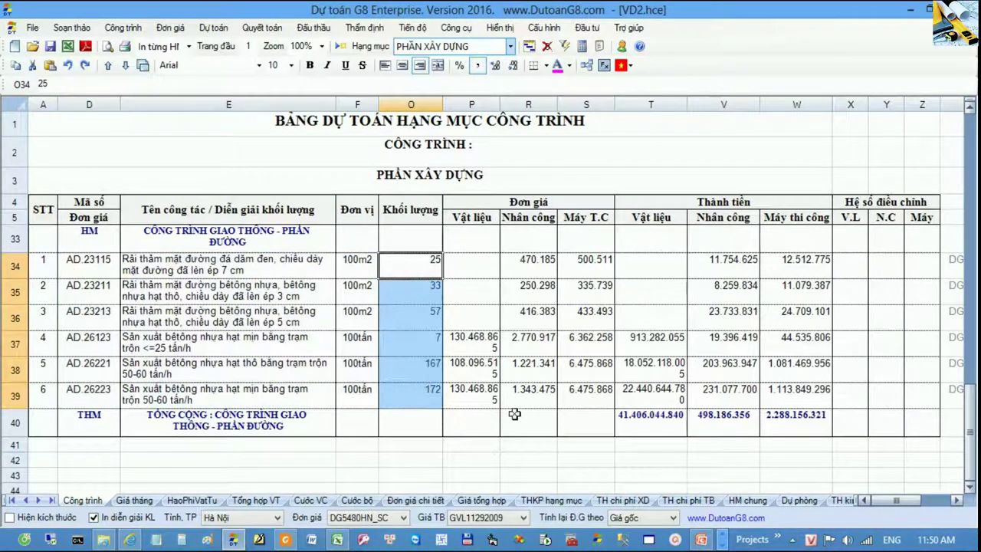
pyautogui.moveTo(415, 418); pyautogui.dragTo(786, 421)
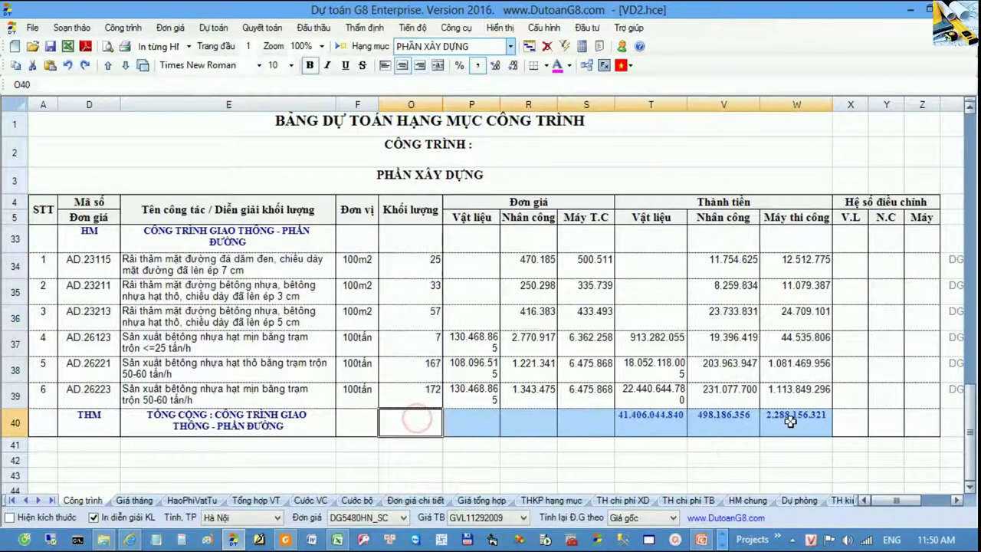
pyautogui.click(794, 417)
pyautogui.click(796, 417)
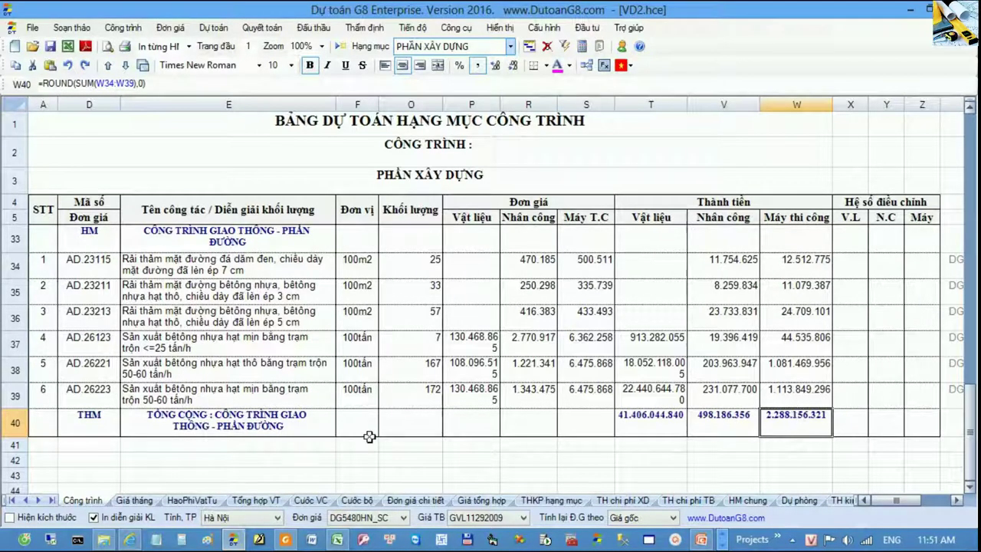
# - Start another work item below the road item's total with code HM in D41
pyautogui.click(108, 450)
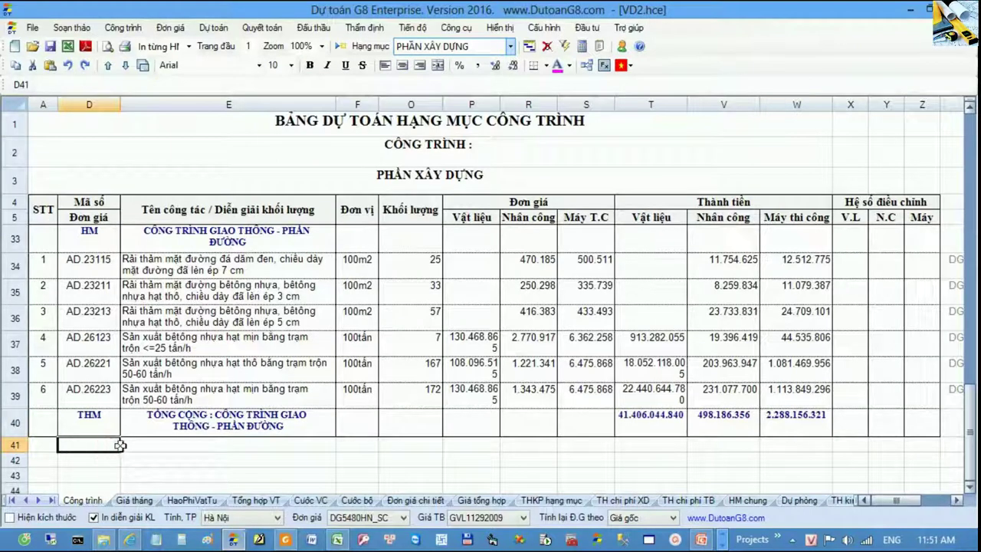
pyautogui.write('hm')
pyautogui.press('Return')
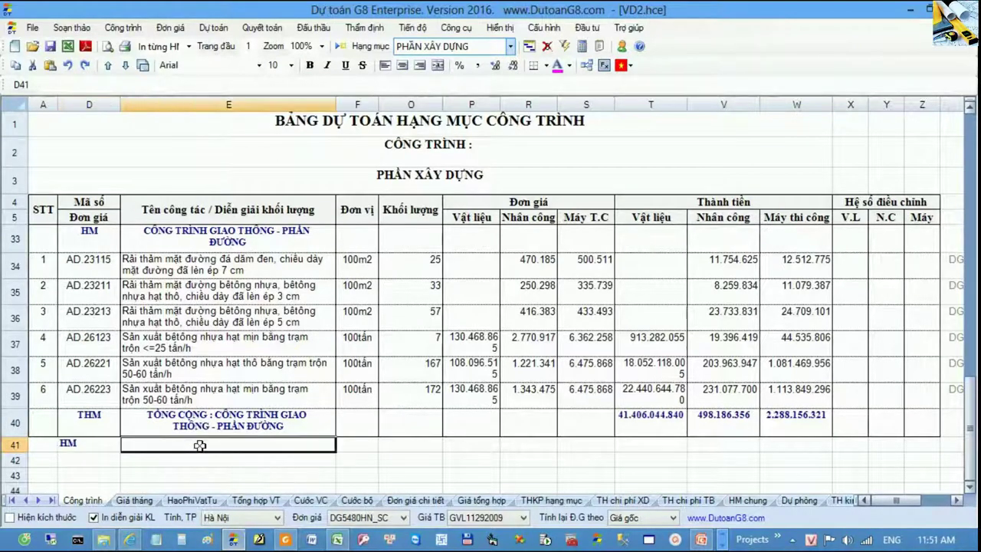
pyautogui.click(77, 445)
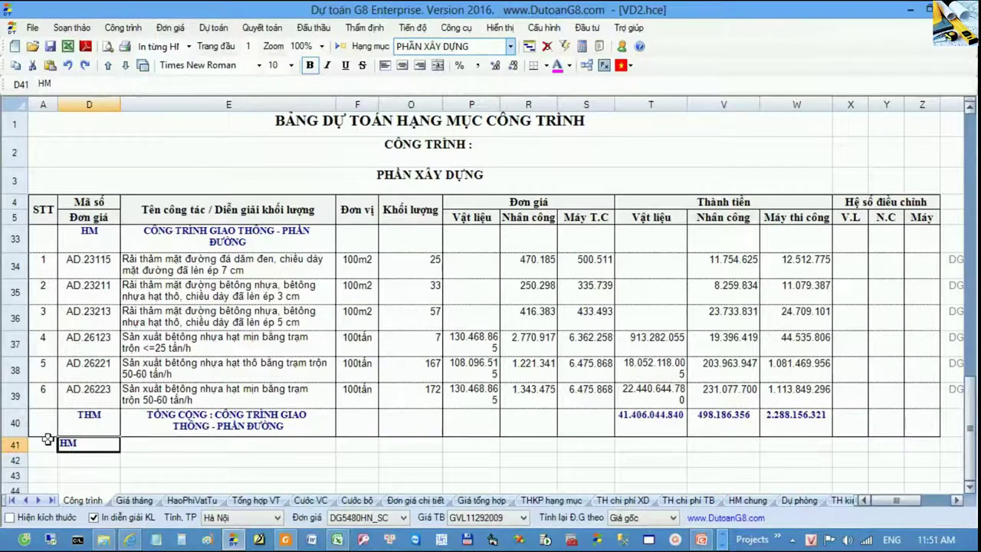
# - Name the new work item in E41 PHẦN THỦY LỢI
pyautogui.click(164, 443)
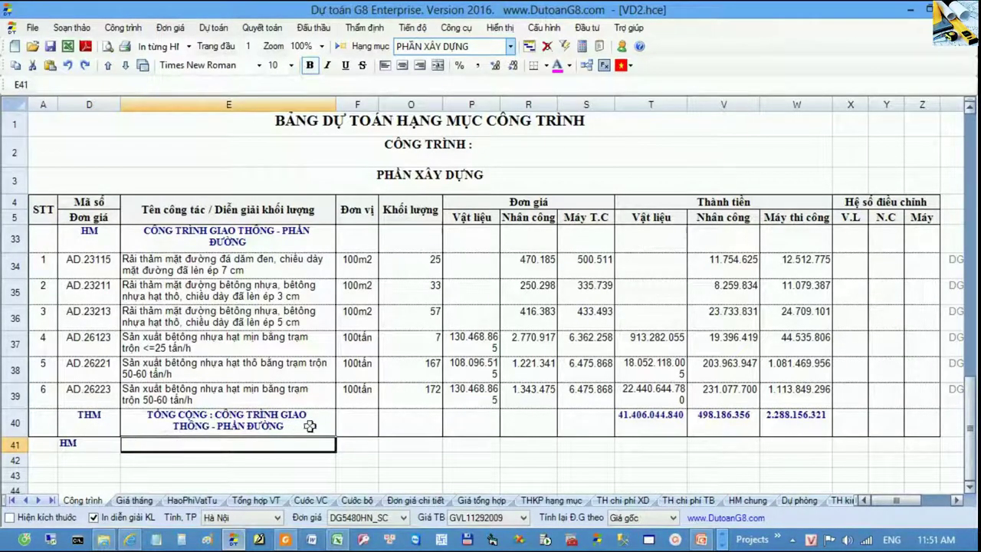
pyautogui.write('PHAN')
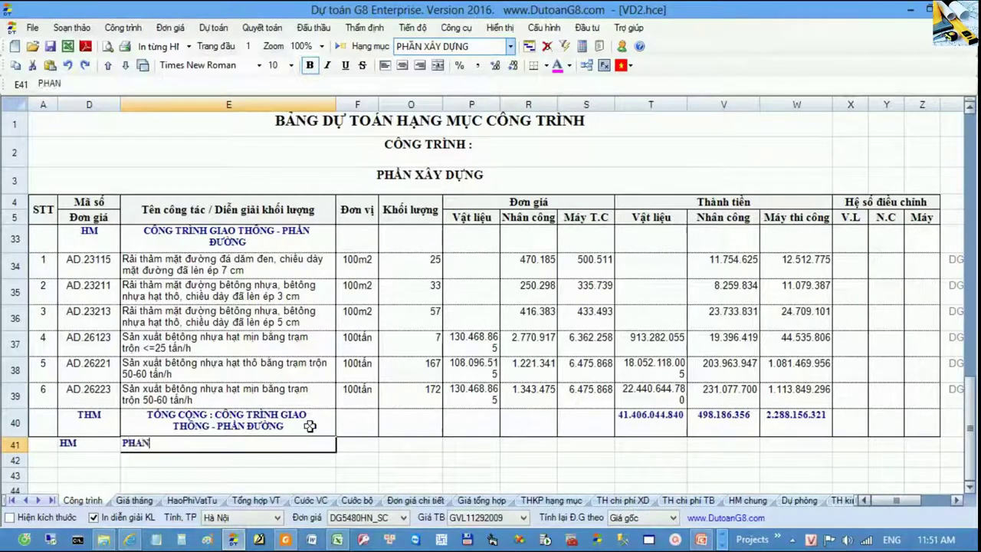
pyautogui.write('ẦN ')
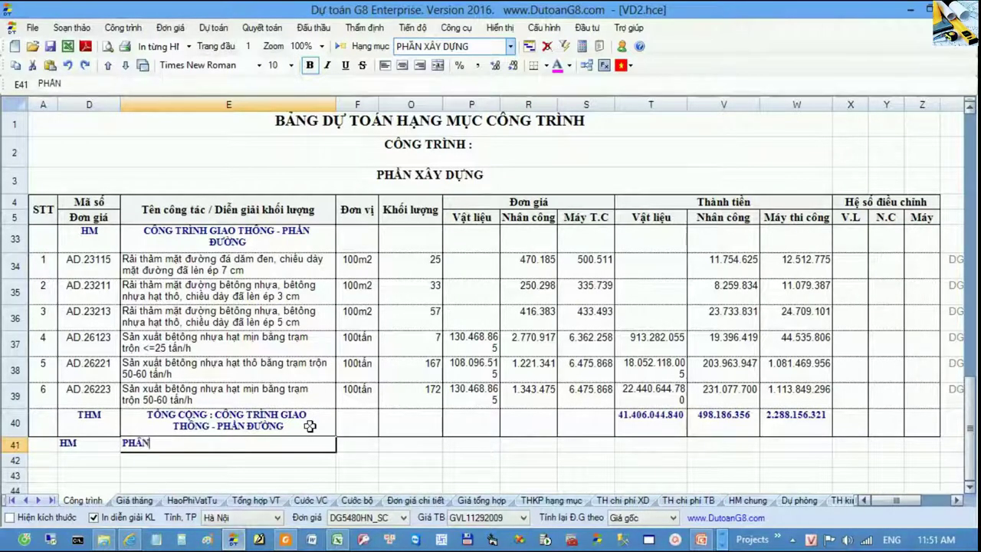
pyautogui.write('THỦY LƠ')
pyautogui.press('BackSpace')
pyautogui.write('j')
pyautogui.press('Return')
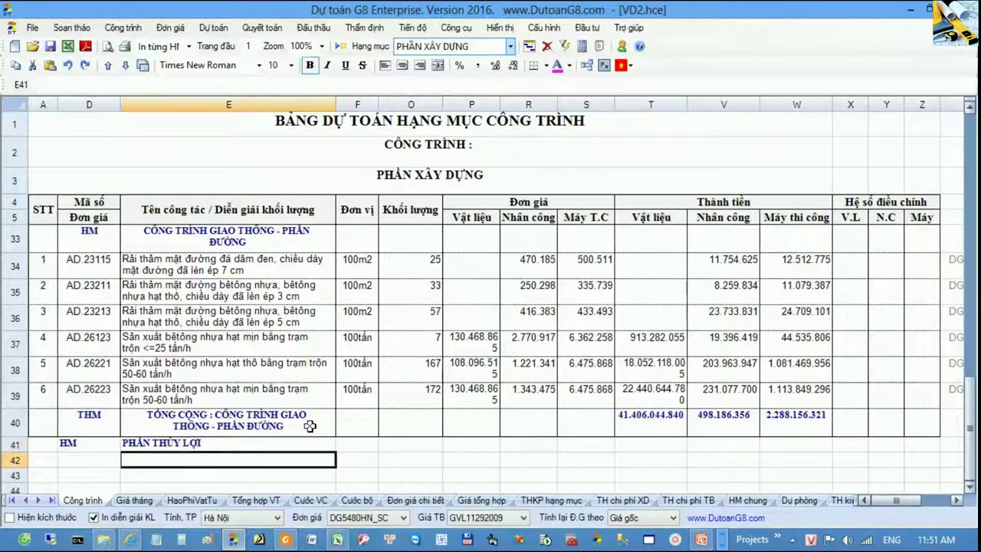
# - Add the works AB.11311, AB.11323, AB.11321 and AF.11224 under PHẦN THỦY LỢI, starting in D42
pyautogui.scroll(-1, 309, 426)
pyautogui.click(73, 384)
pyautogui.write('AB')
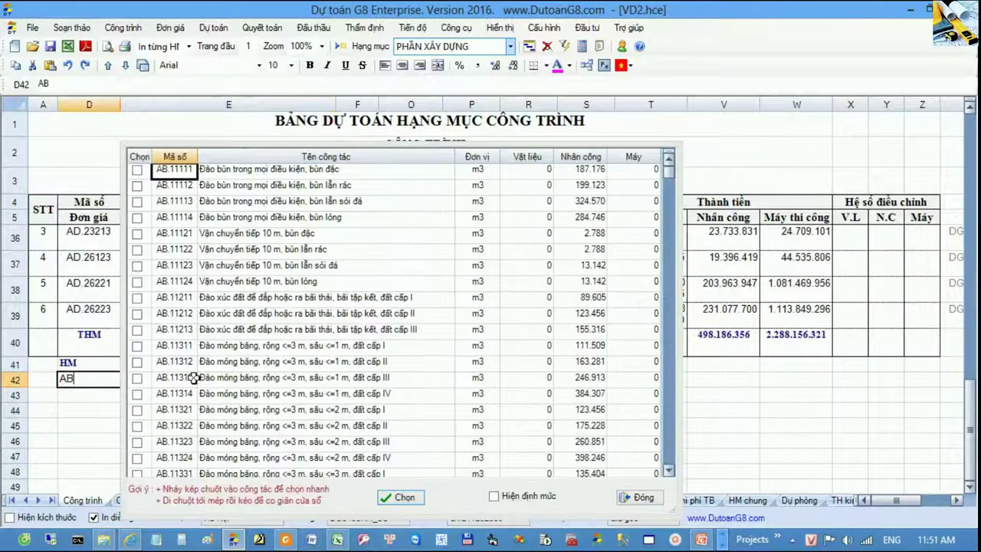
pyautogui.click(267, 364)
pyautogui.click(136, 345)
pyautogui.click(136, 409)
pyautogui.click(137, 441)
pyautogui.click(138, 410)
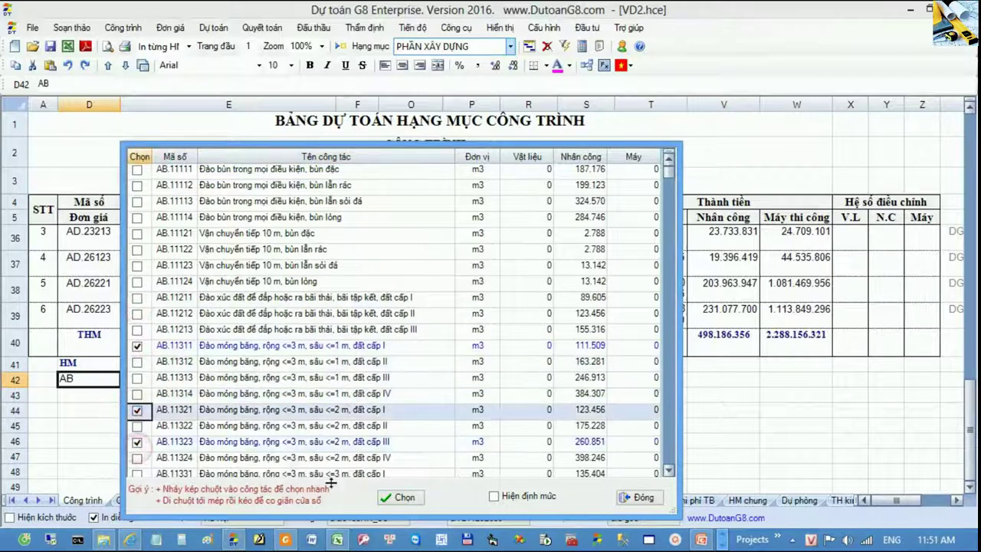
pyautogui.click(394, 497)
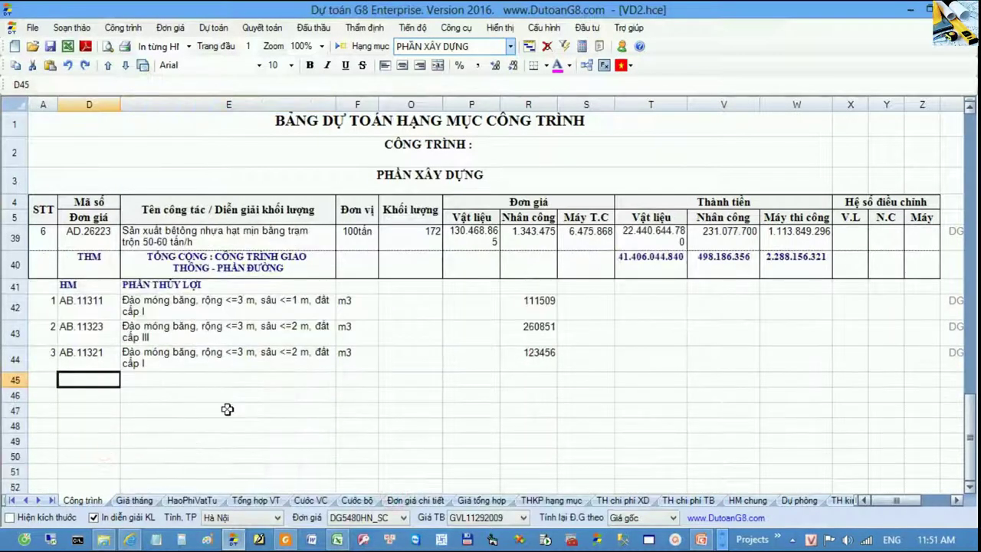
pyautogui.write('A')
pyautogui.doubleClick(270, 395)
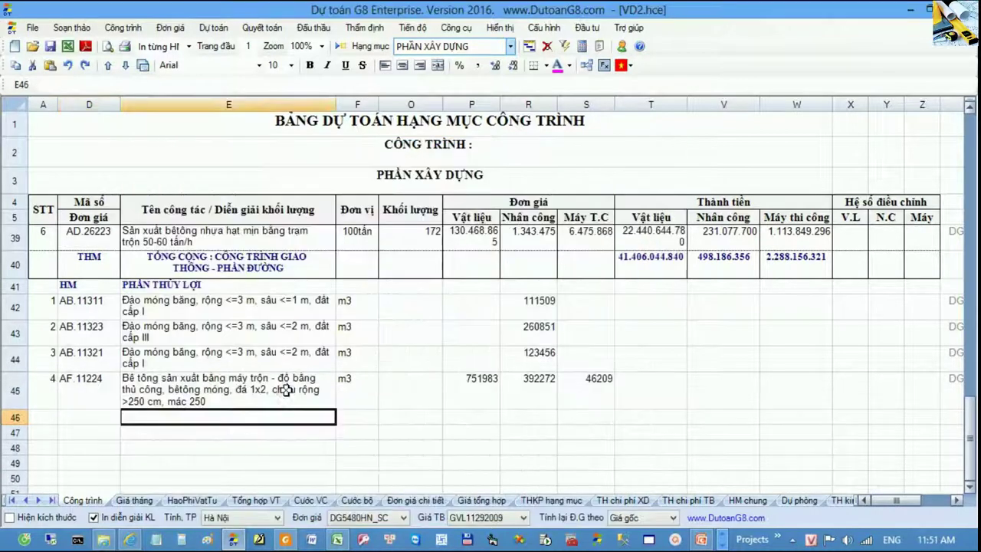
# - Set the quantities in O42 to O45 to 22, 33, 344 and 555 and close the item with its total row
pyautogui.click(416, 307)
pyautogui.write('22')
pyautogui.press('Return')
pyautogui.write('33')
pyautogui.press('Return')
pyautogui.write('344')
pyautogui.press('Return')
pyautogui.write('555')
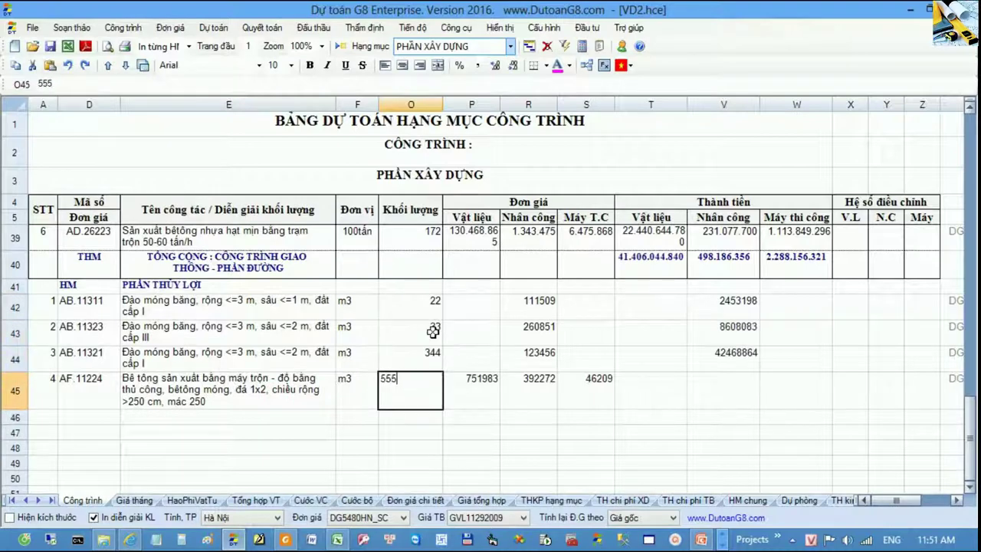
pyautogui.press('Return')
pyautogui.press('Return')
# - Highlight the material, labour and machine totals of PHẦN THỦY LỢI in row 46 and the road item's descriptions in E33:E40
pyautogui.moveTo(628, 421); pyautogui.dragTo(805, 421)
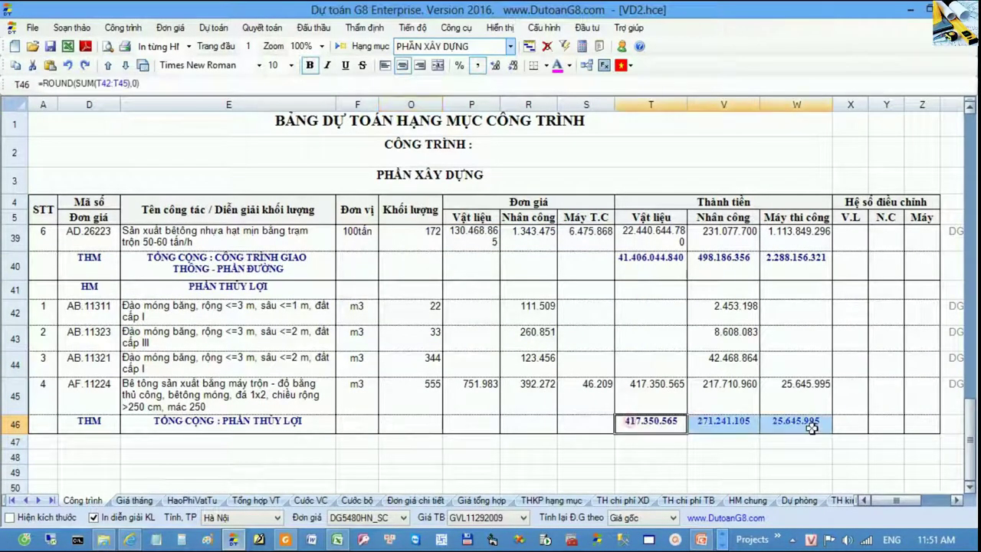
pyautogui.click(452, 316)
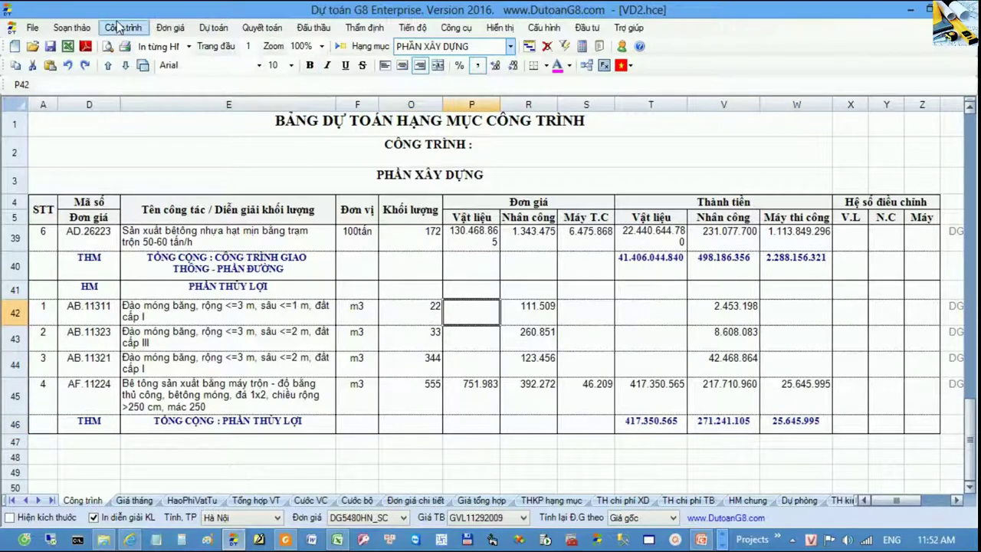
pyautogui.scroll(2, 217, 288)
pyautogui.moveTo(167, 236); pyautogui.dragTo(224, 418)
pyautogui.scroll(-1, 226, 414)
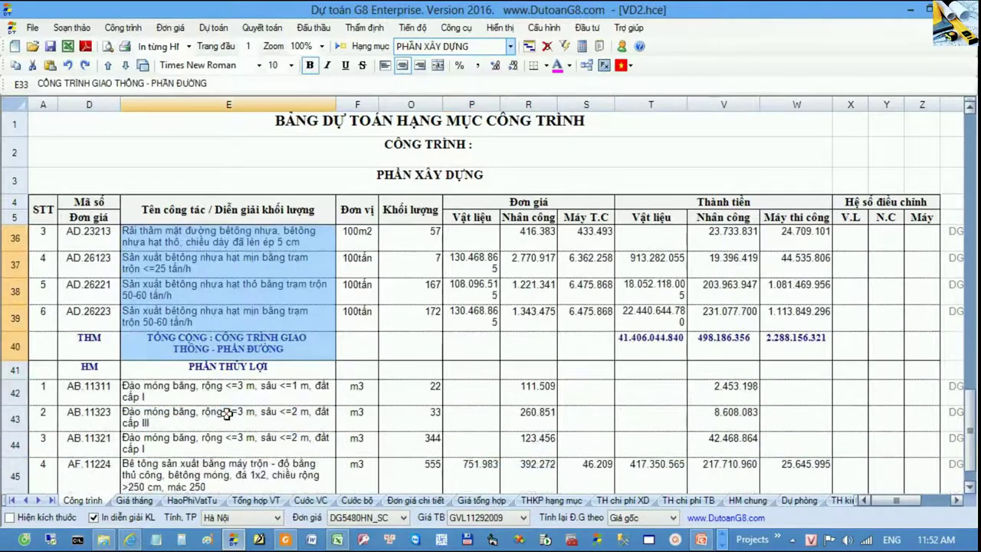
pyautogui.click(229, 417)
# - In the construction cost coefficients, assign công trình giao thông - phần đường the type Xây dựng and project group 31.) Công trình giao thông
pyautogui.click(123, 28)
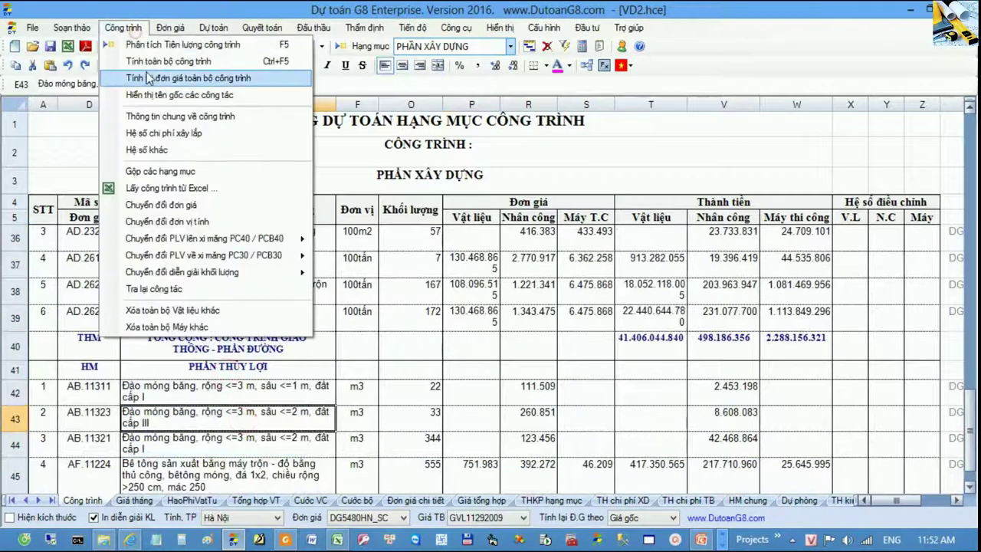
pyautogui.click(167, 133)
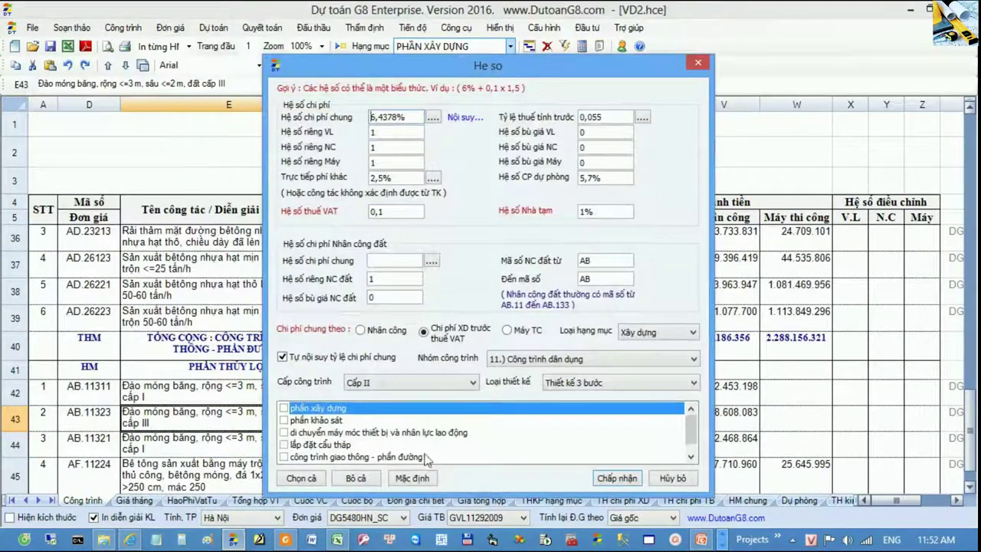
pyautogui.scroll(-1, 337, 454)
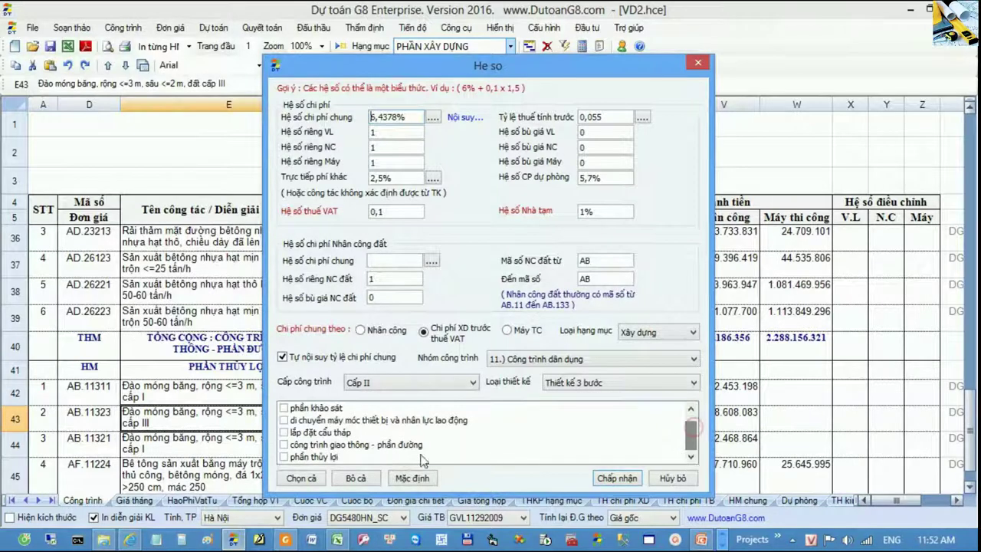
pyautogui.click(355, 448)
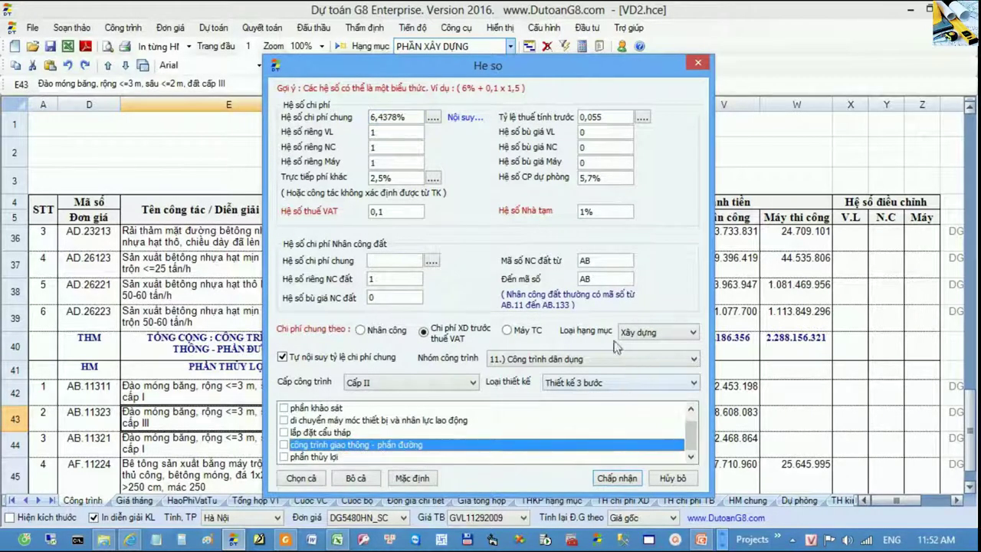
pyautogui.click(658, 335)
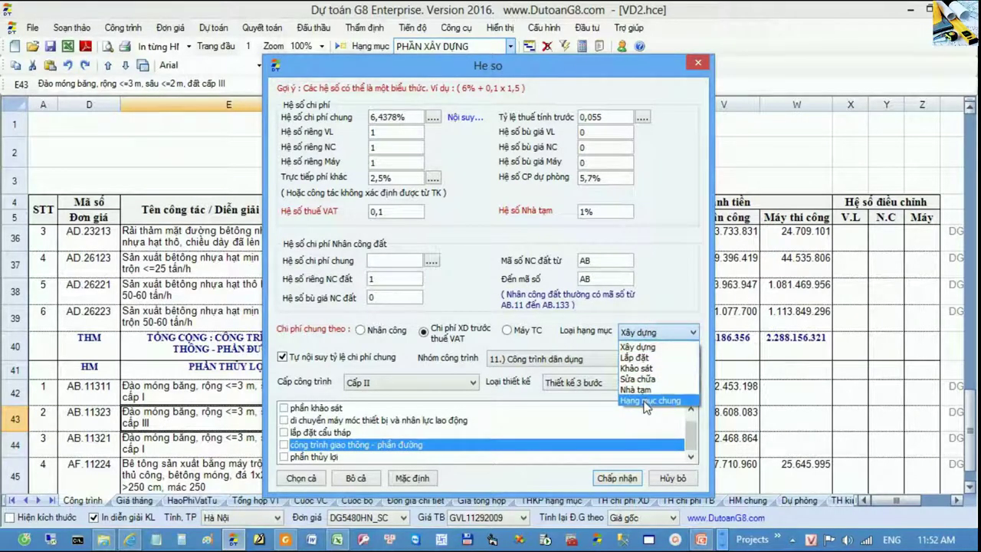
pyautogui.click(636, 346)
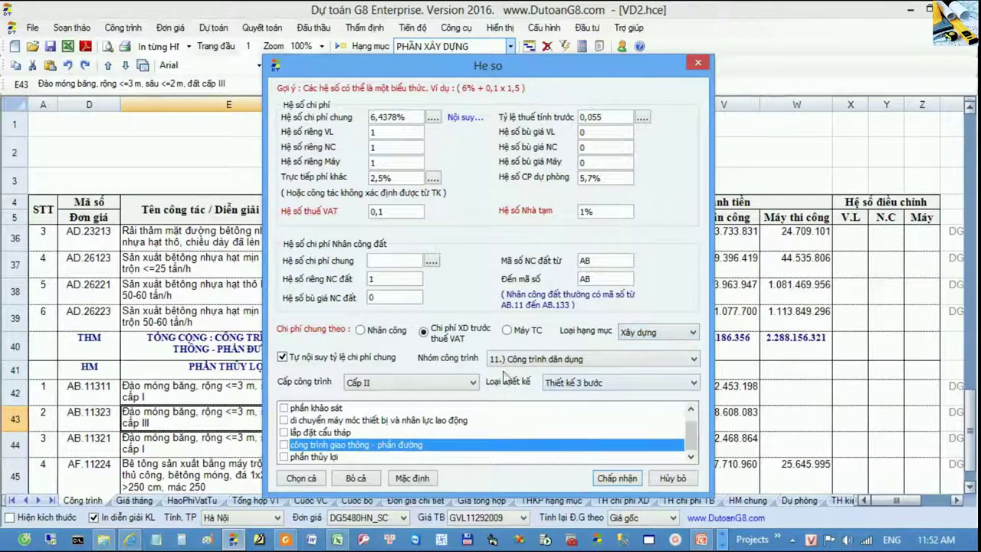
pyautogui.click(536, 359)
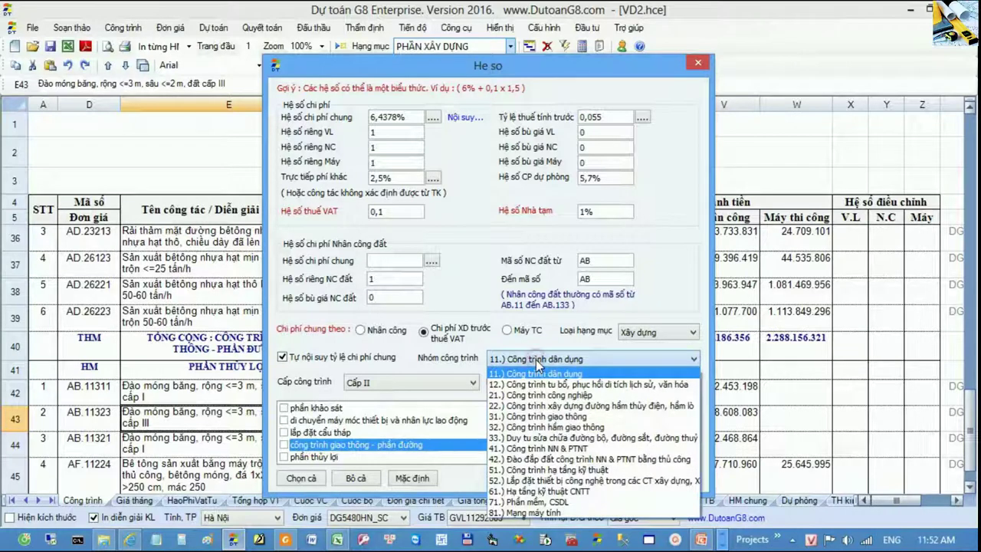
pyautogui.click(559, 416)
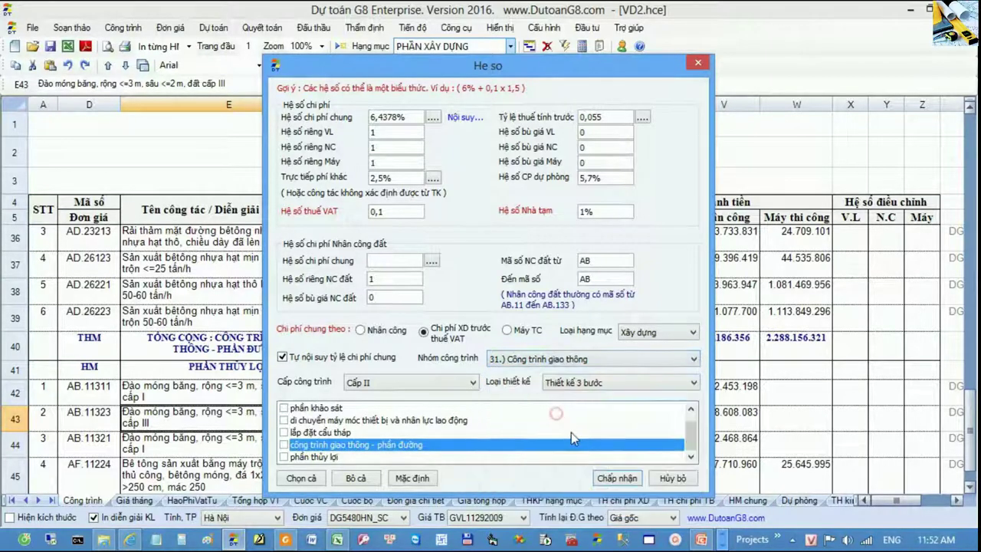
# - Assign phần thủy lợi the project group 41.) Công trình NN & PTNT, recheck the road item's group and accept the coefficients
pyautogui.click(310, 458)
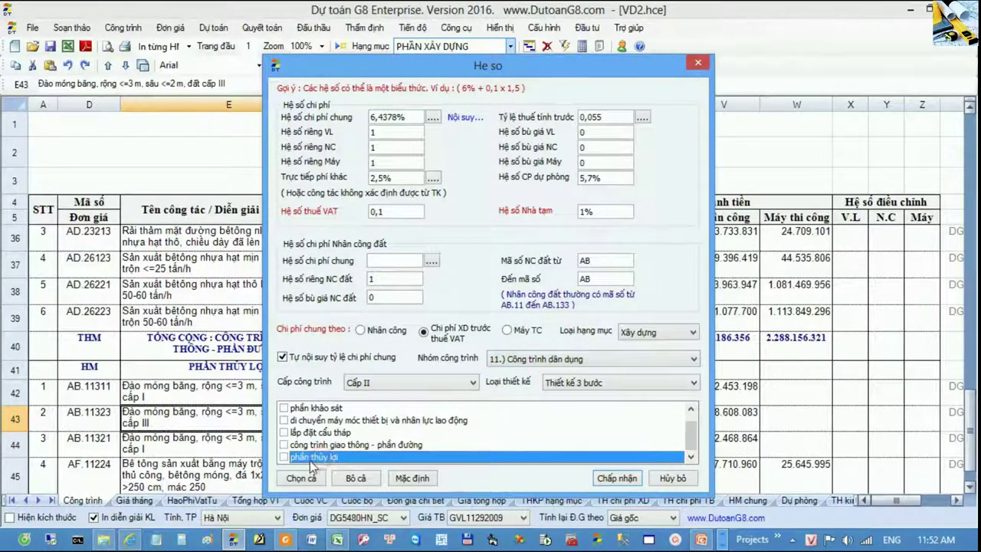
pyautogui.click(522, 361)
pyautogui.click(549, 452)
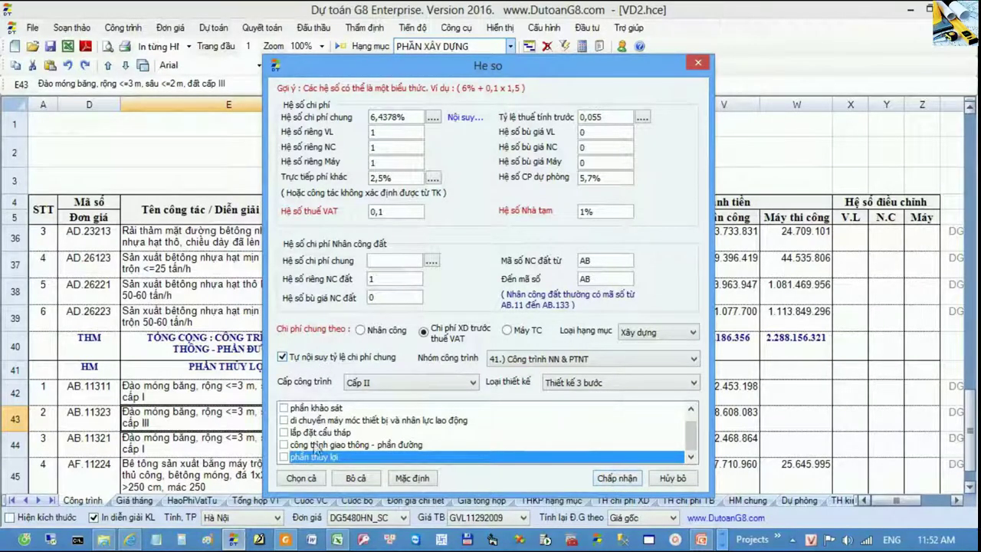
pyautogui.click(319, 445)
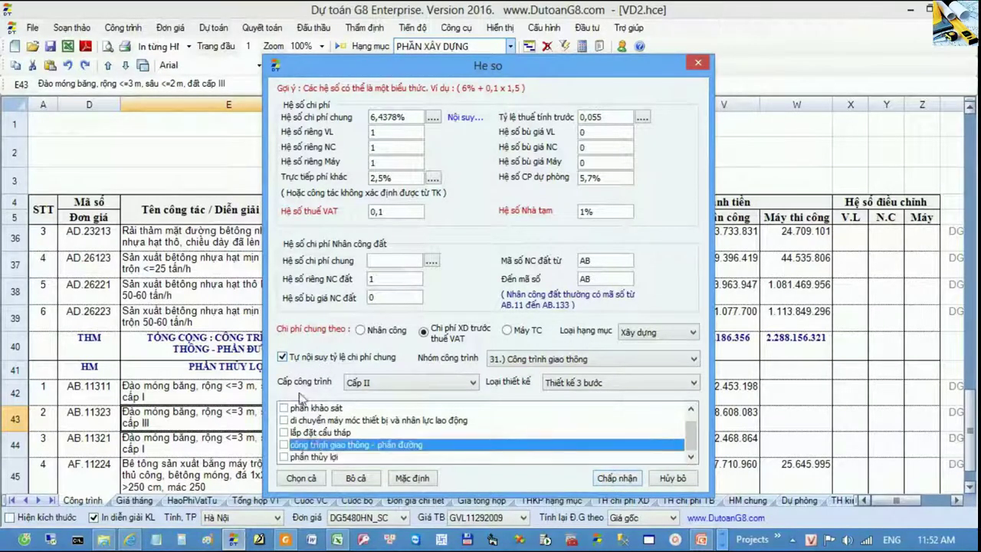
pyautogui.click(617, 478)
pyautogui.click(291, 310)
pyautogui.click(281, 264)
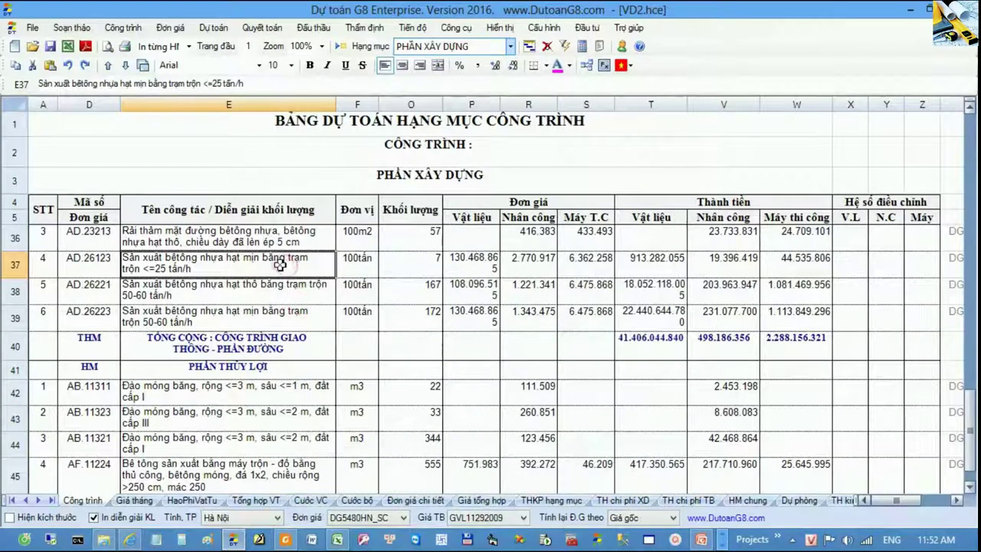
# - Show the item cost summary THKP hạng mục and highlight the CHI PHÍ CHUNG row of PHẦN XÂY DỰNG
pyautogui.click(538, 499)
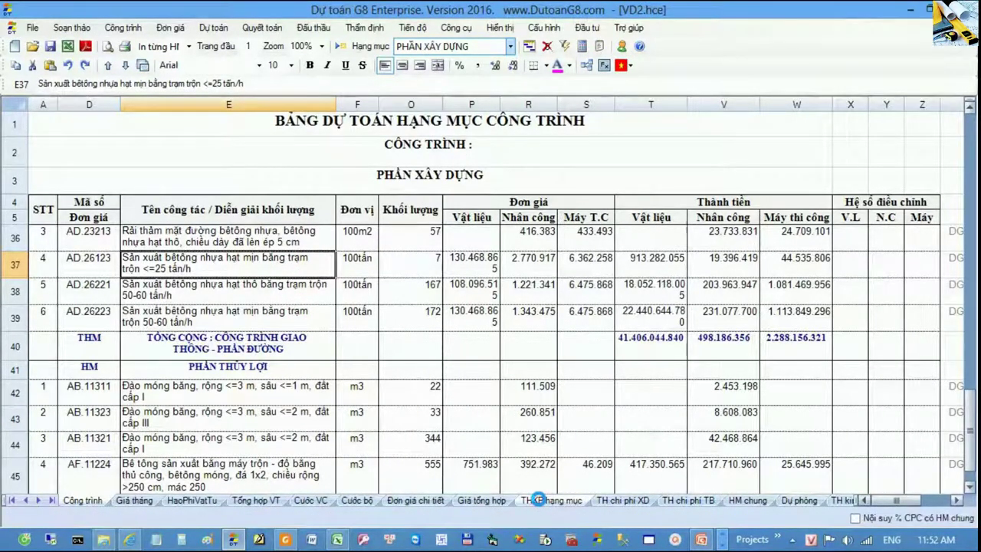
pyautogui.click(507, 427)
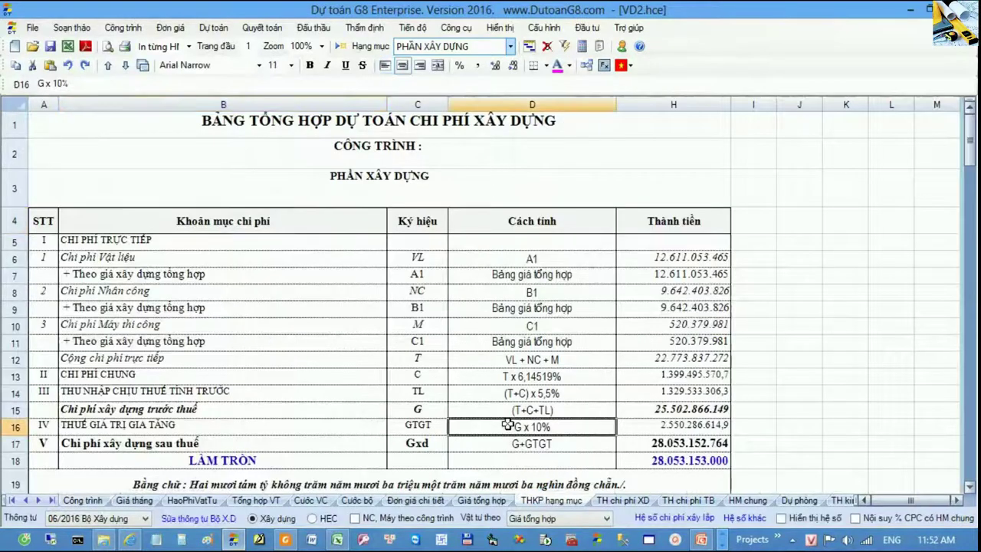
pyautogui.moveTo(123, 374); pyautogui.dragTo(663, 376)
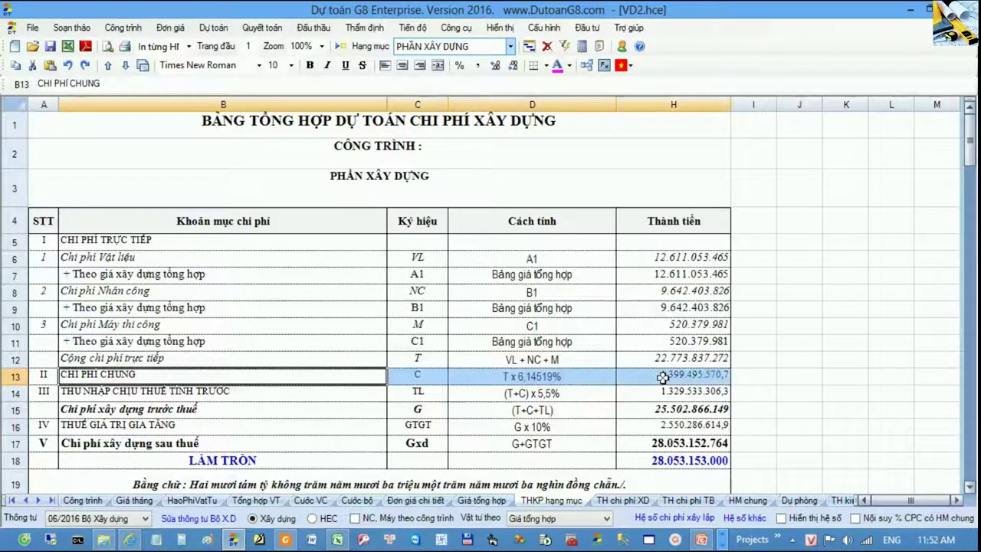
# - Compare with the interpolated civil works rate in C18 of Noi suy Chi phi chung.xls in Excel, then return to Dự toán G8
pyautogui.click(336, 540)
pyautogui.moveTo(204, 362); pyautogui.dragTo(260, 356)
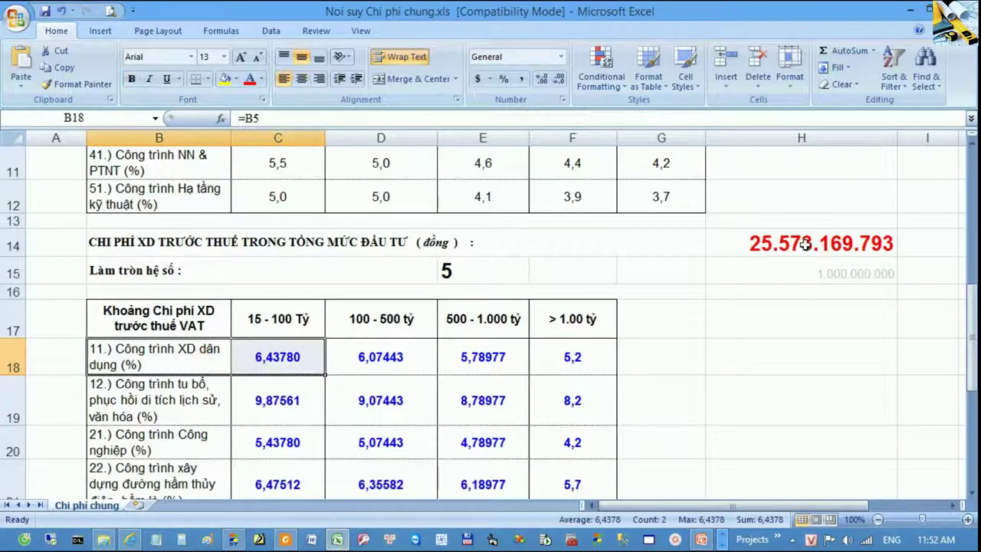
pyautogui.click(282, 365)
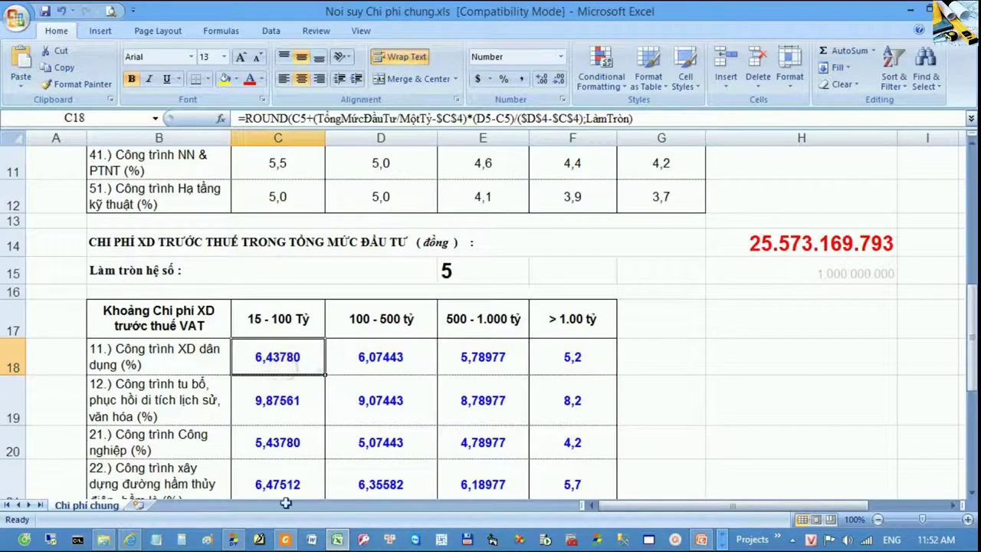
pyautogui.click(236, 541)
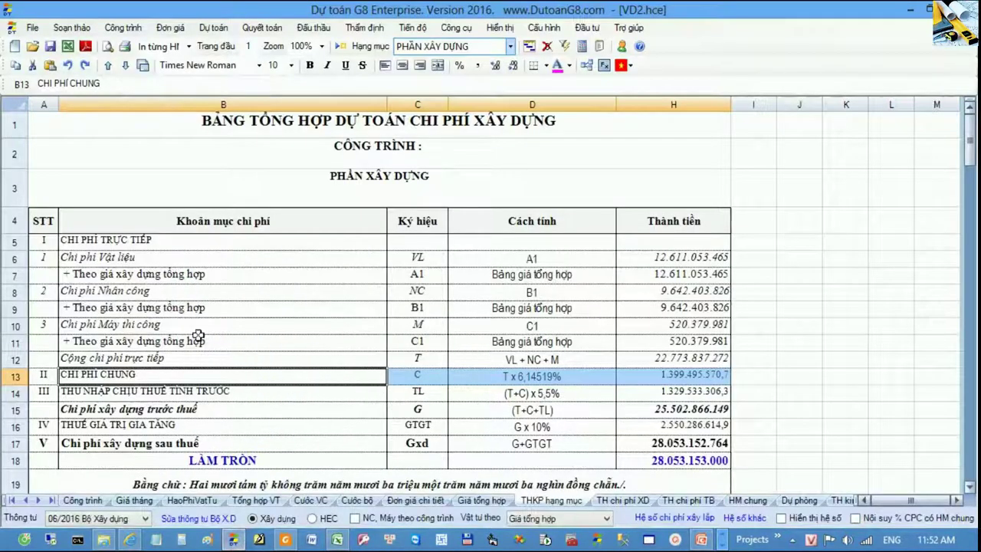
# - Colour the text of the CHI PHÍ CHUNG row 13 red
pyautogui.click(14, 374)
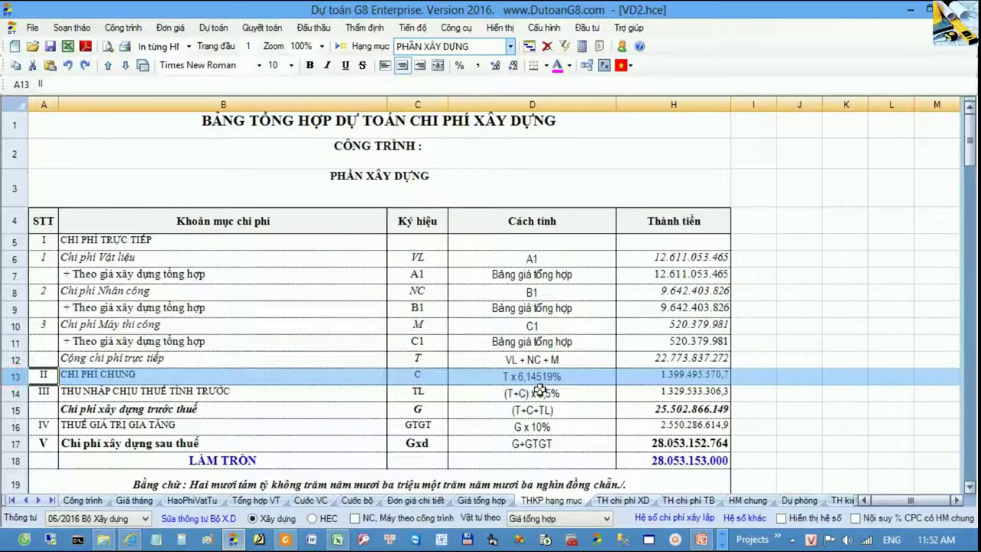
pyautogui.click(569, 65)
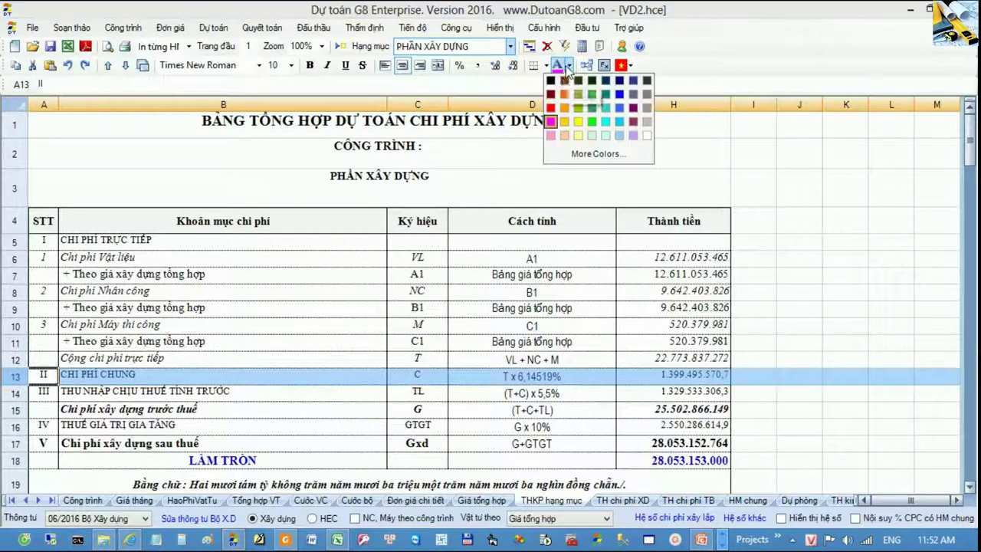
pyautogui.click(559, 108)
pyautogui.click(548, 269)
# - Show the item CÔNG TRÌNH GIAO THÔNG - PHẦN ĐƯỜNG and colour its CHI PHÍ CHUNG row 96 red
pyautogui.click(483, 46)
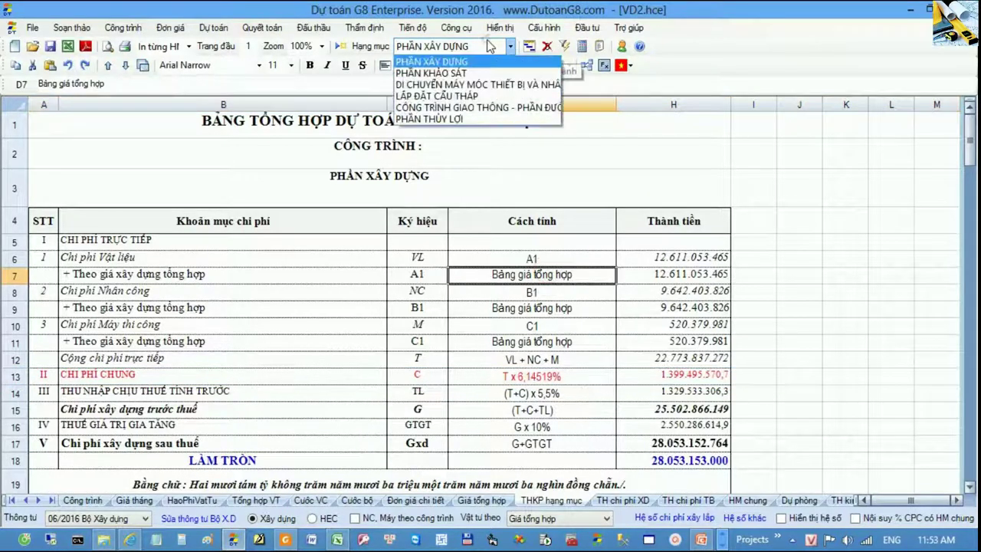
pyautogui.click(469, 109)
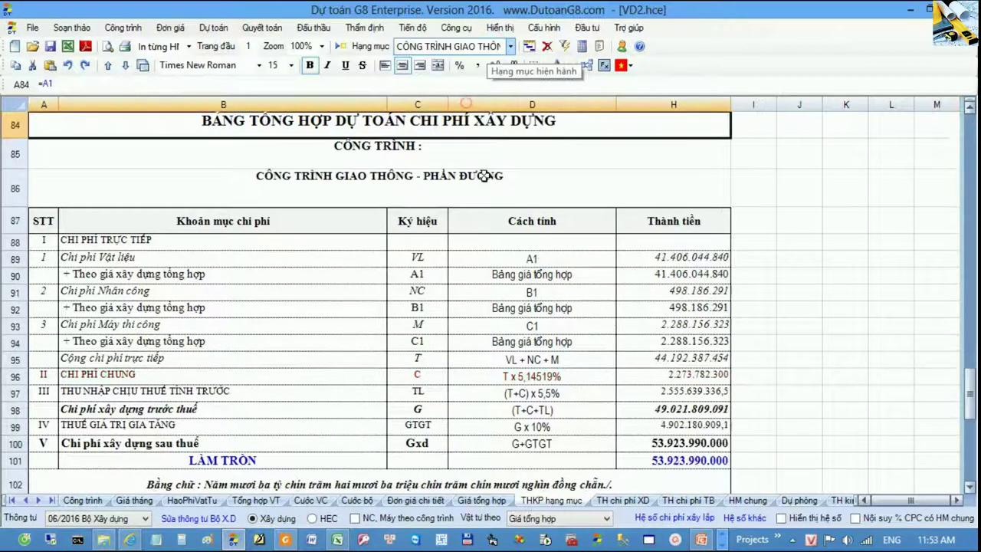
pyautogui.click(14, 376)
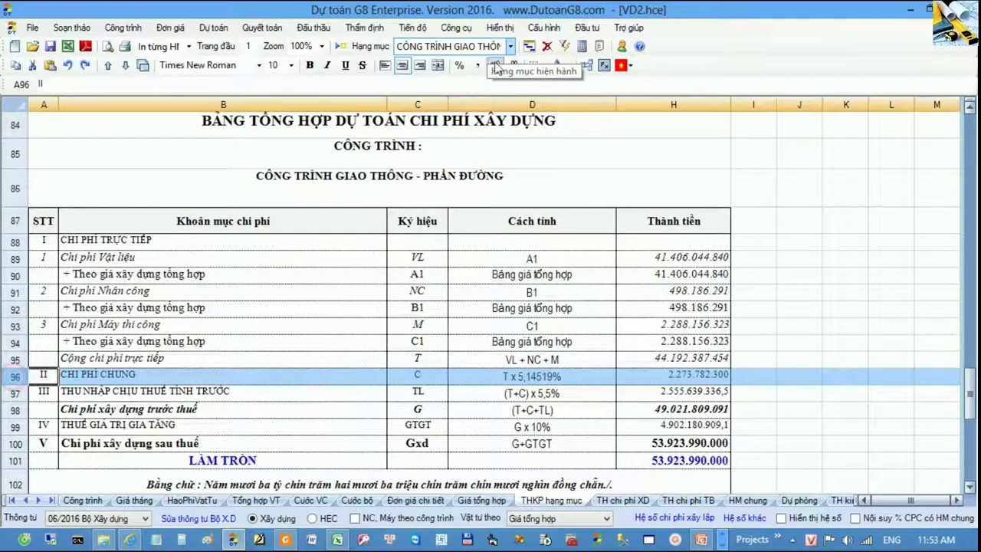
pyautogui.click(557, 66)
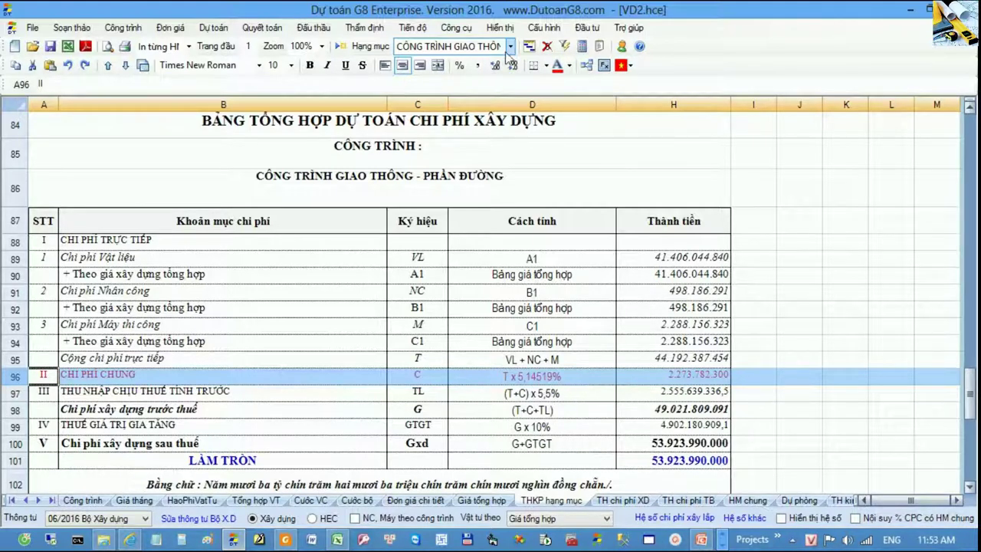
# - Colour the CHI PHÍ CHUNG row 115 of PHẦN THỦY LỢI red and select its rate formula in D115
pyautogui.scroll(-7, 511, 287)
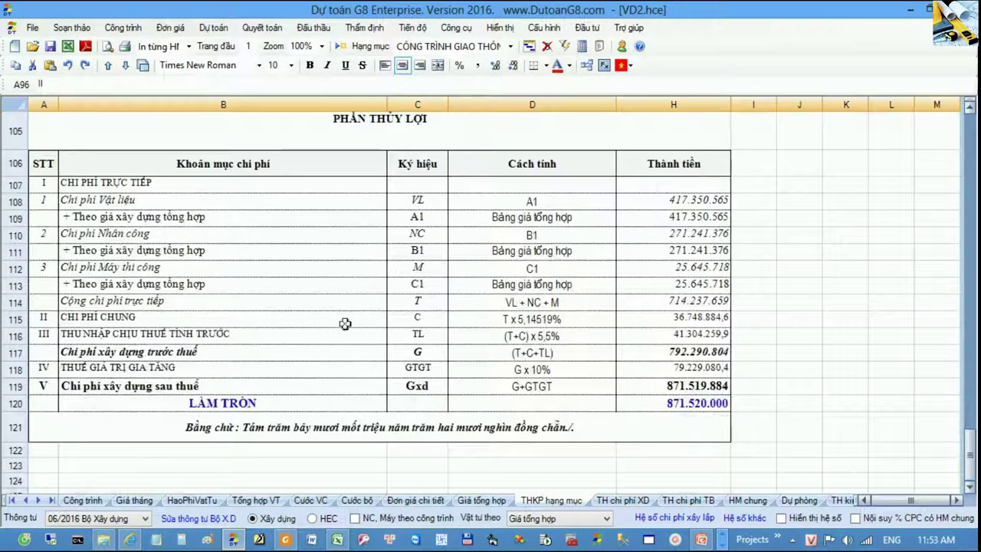
pyautogui.click(15, 319)
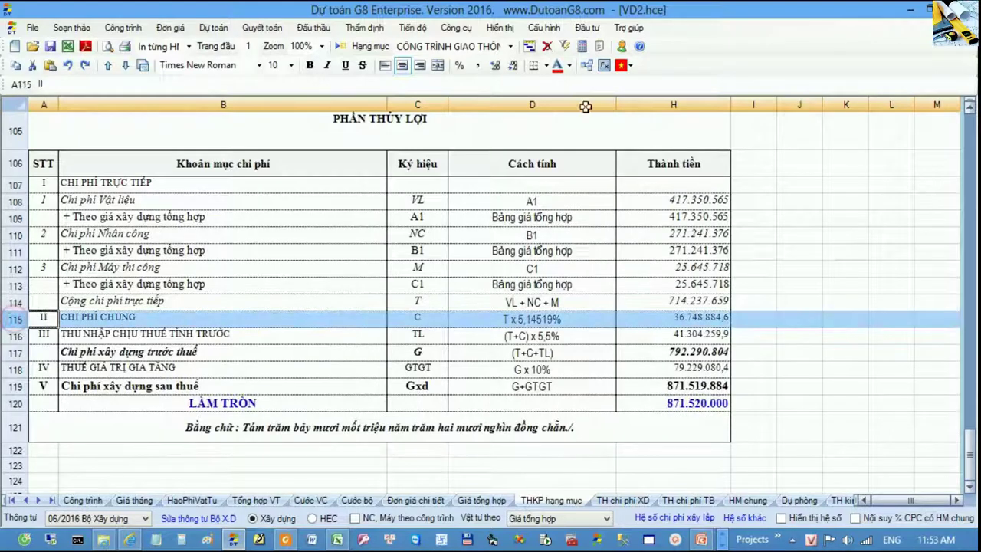
pyautogui.click(557, 65)
pyautogui.click(531, 319)
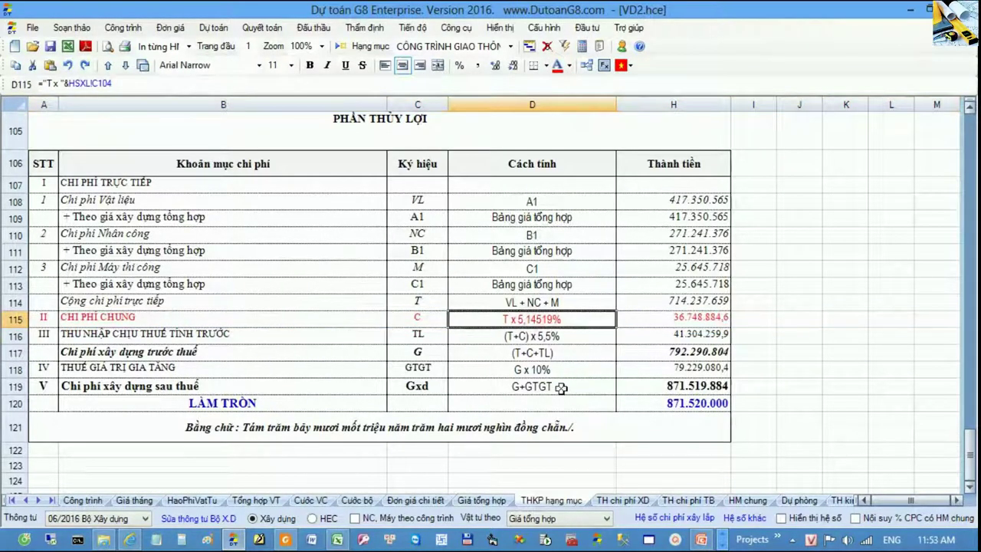
# - Show the construction cost summary TH chi phí XD and examine its three items, their pre-tax costs and the total formula
pyautogui.click(624, 495)
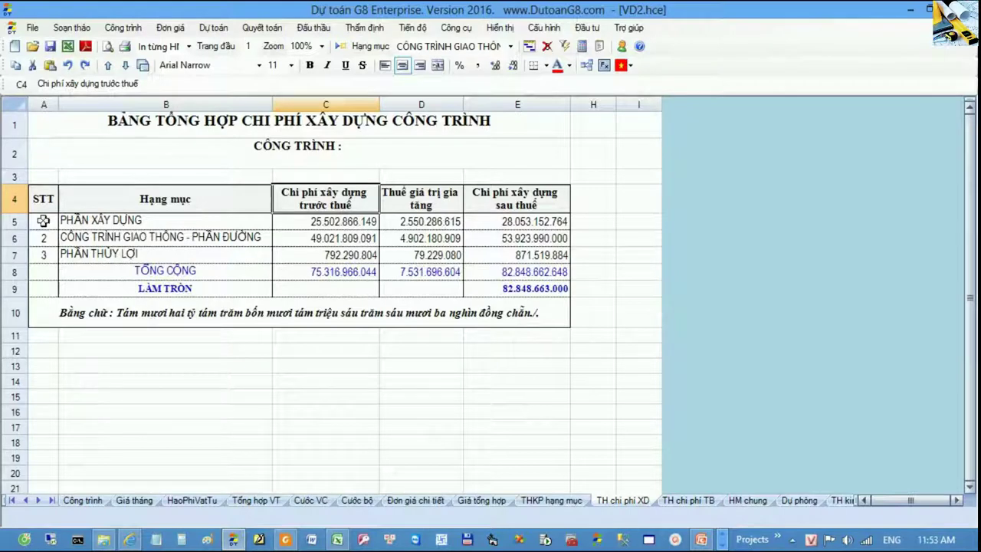
pyautogui.moveTo(43, 221); pyautogui.dragTo(161, 219)
pyautogui.moveTo(47, 237); pyautogui.dragTo(169, 256)
pyautogui.moveTo(337, 224); pyautogui.dragTo(337, 256)
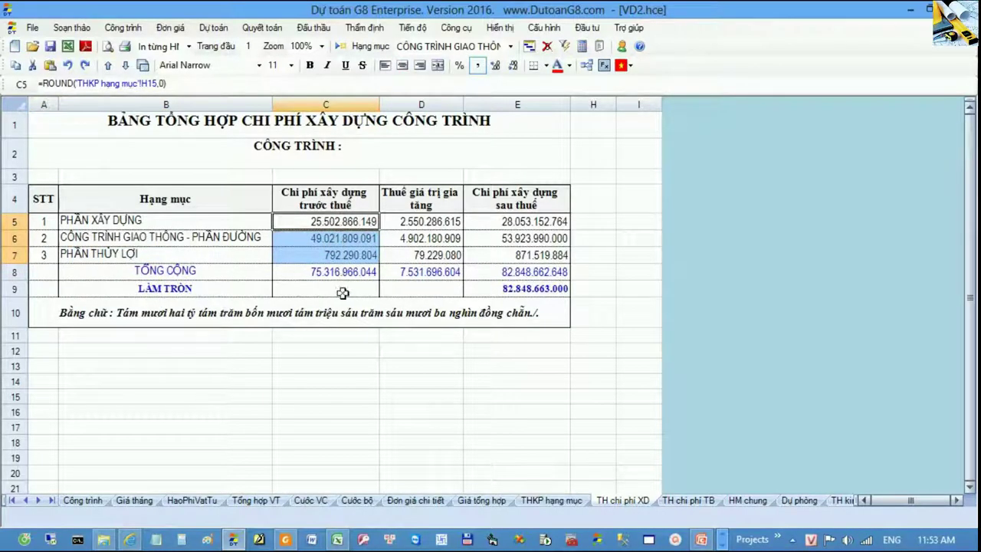
pyautogui.doubleClick(334, 273)
pyautogui.press('Escape')
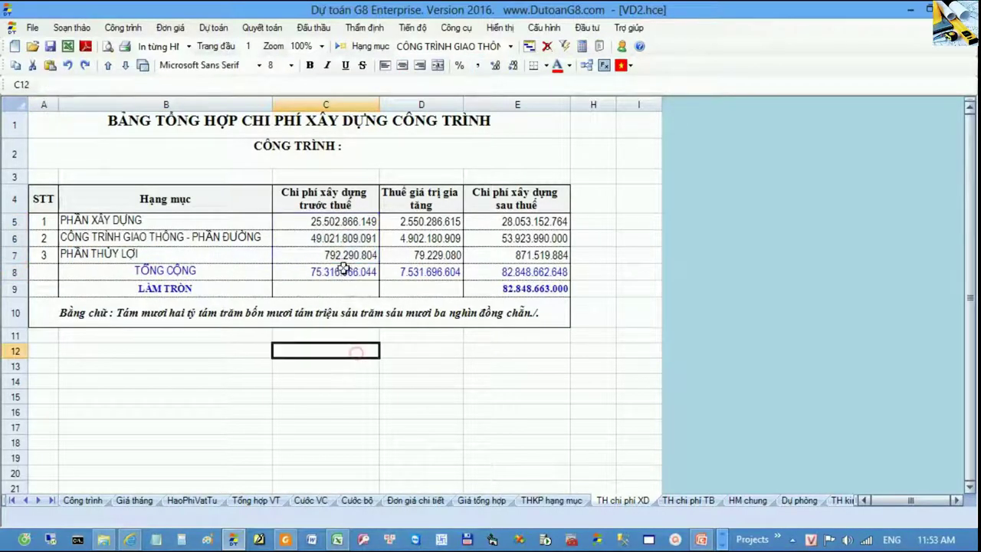
# - Consult Bảng 3.7 of the circular in Foxit Reader for the pre-tax construction cost basis, and return to Dự toán G8
pyautogui.click(286, 540)
pyautogui.scroll(4, 496, 231)
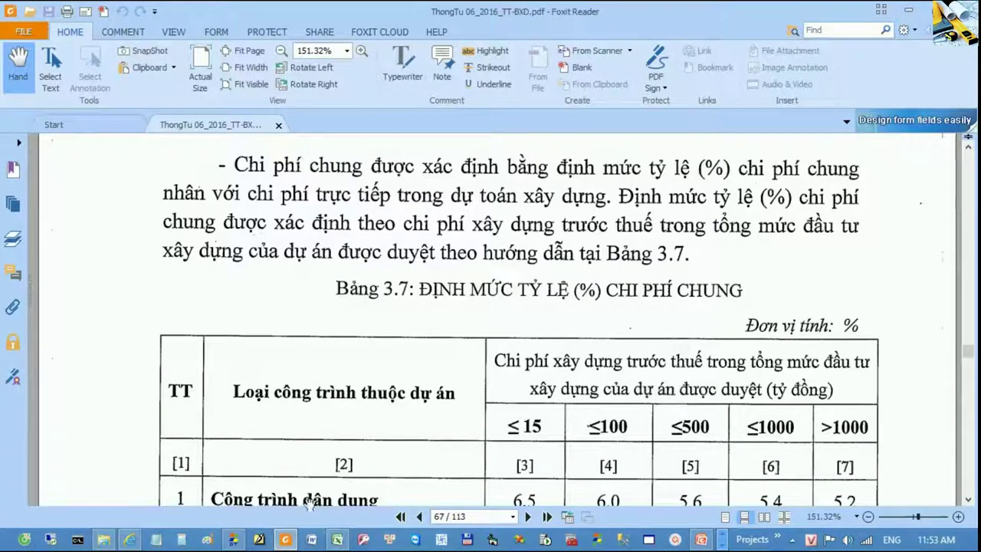
pyautogui.click(233, 540)
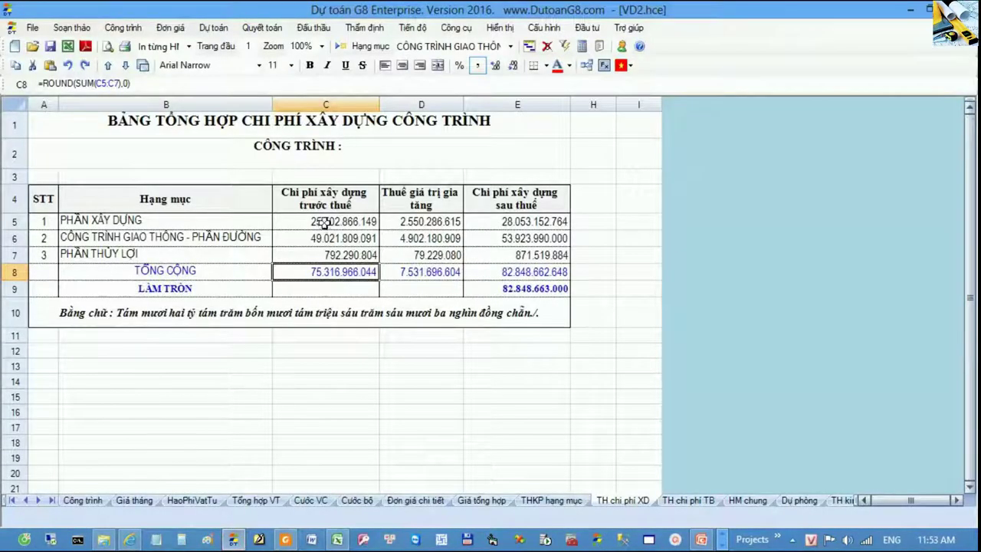
# - Highlight the pre-tax item costs C5:C7 and inspect the TỔNG CỘNG formula in C8
pyautogui.moveTo(325, 222); pyautogui.dragTo(324, 256)
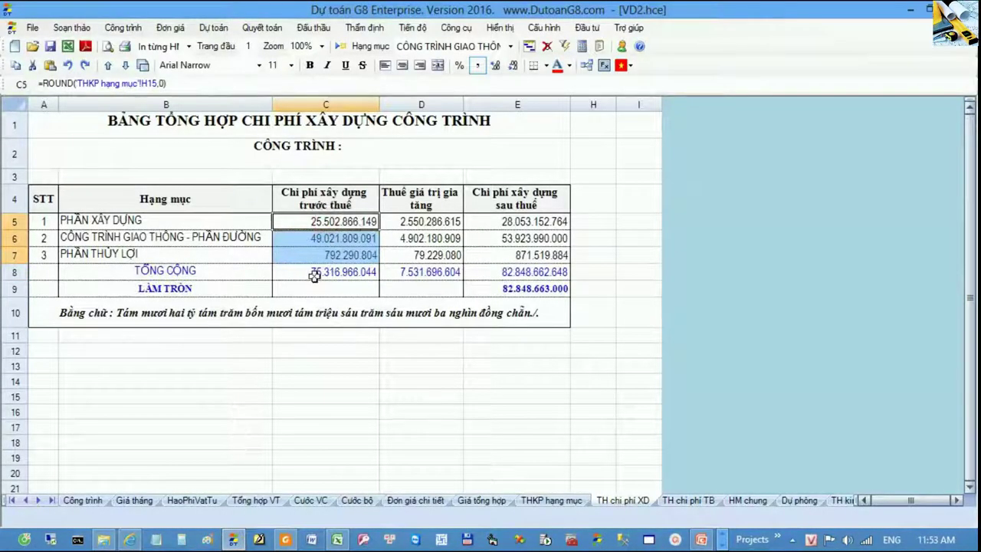
pyautogui.doubleClick(322, 270)
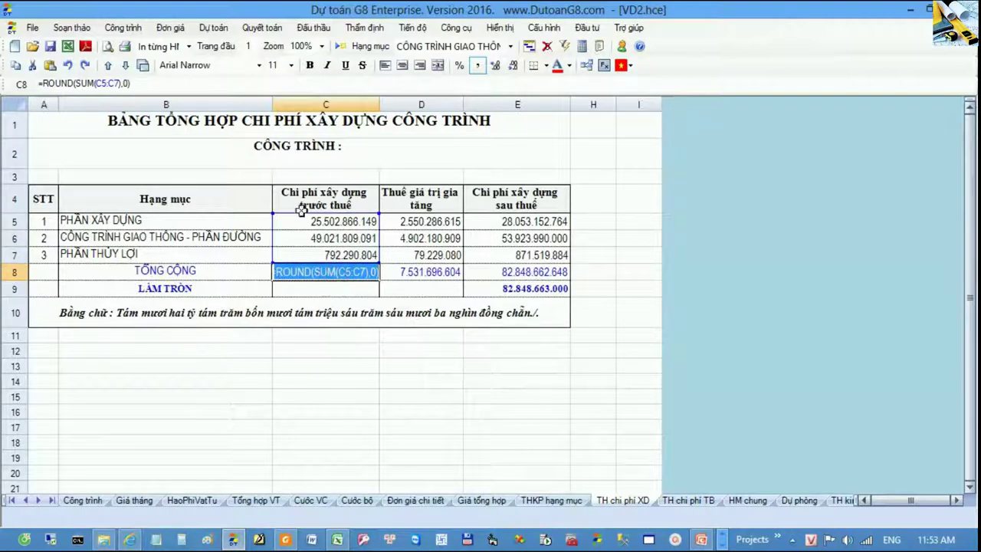
pyautogui.click(308, 328)
pyautogui.click(260, 272)
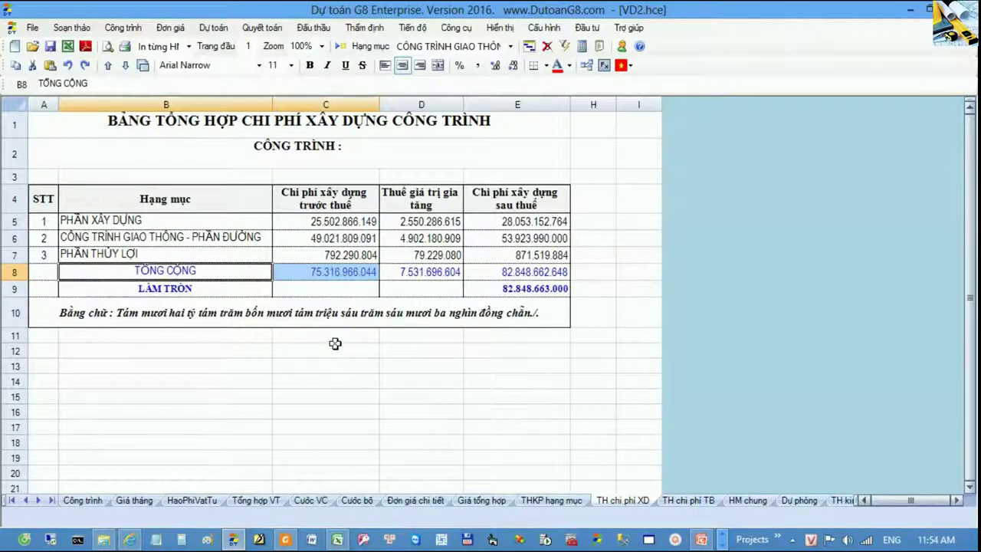
pyautogui.click(332, 273)
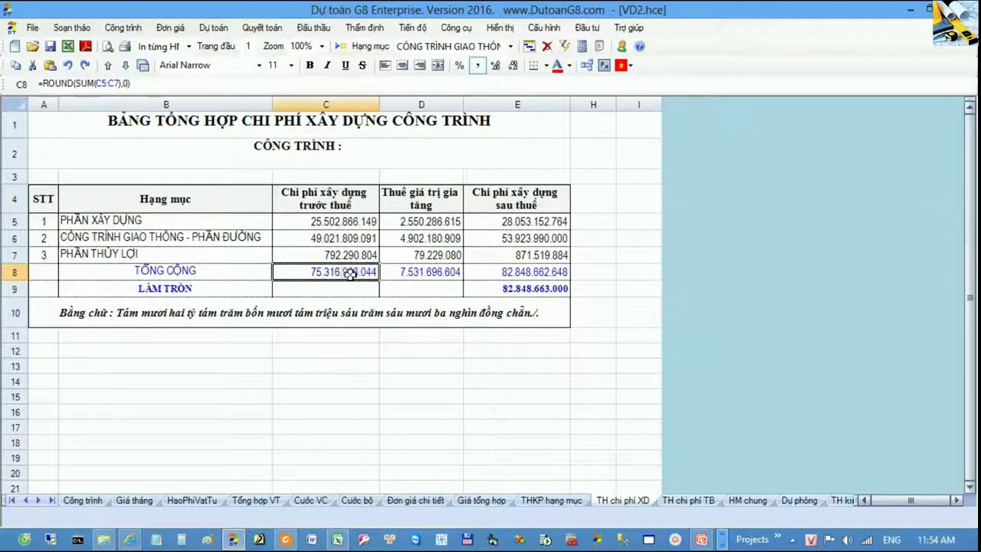
# - Review the PHẦN XÂY DỰNG cost breakdown in THKP hạng mục
pyautogui.click(546, 503)
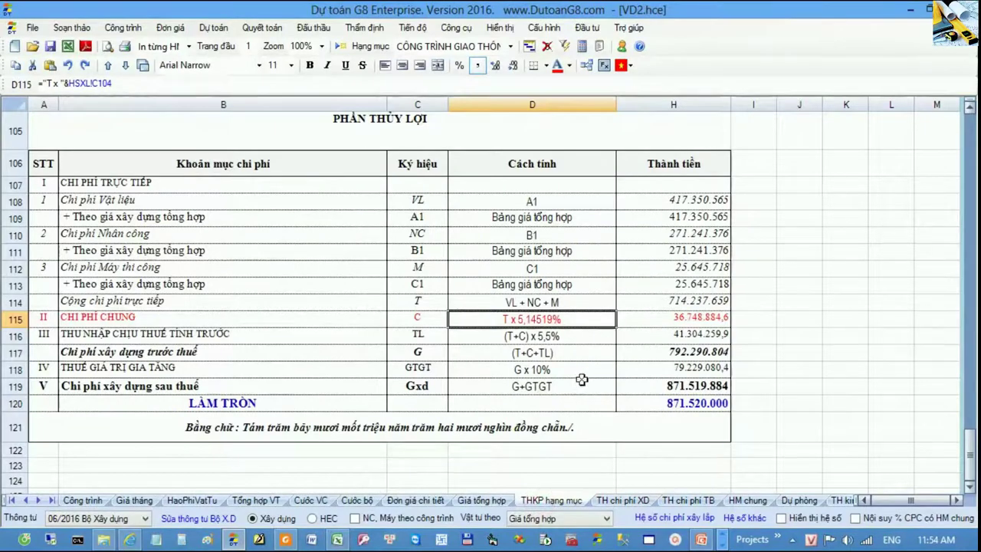
pyautogui.scroll(20, 582, 379)
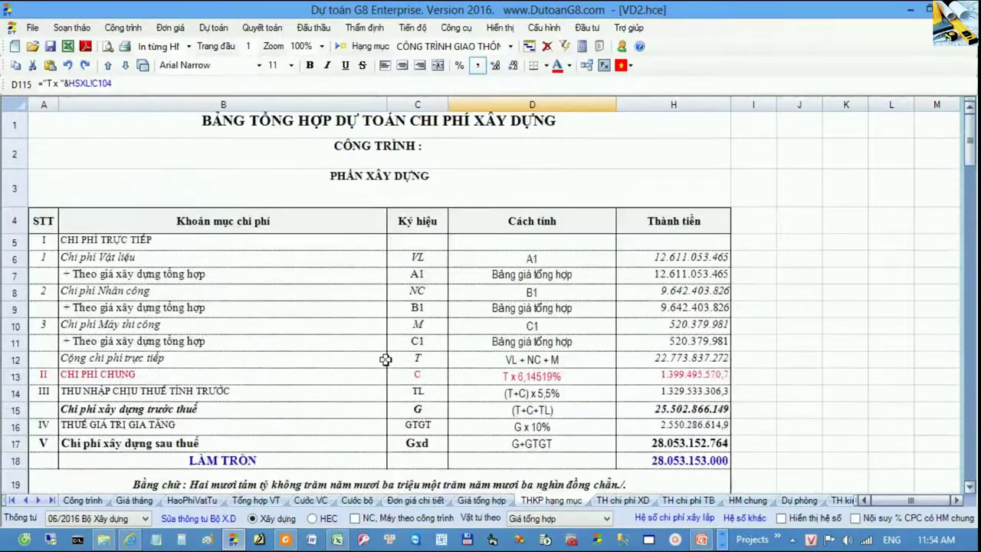
pyautogui.click(353, 326)
# - Copy the pre-tax total C8 from TH chi phí XD into the total investment cell H14 of Noi suy Chi phi chung.xls in Excel
pyautogui.click(622, 499)
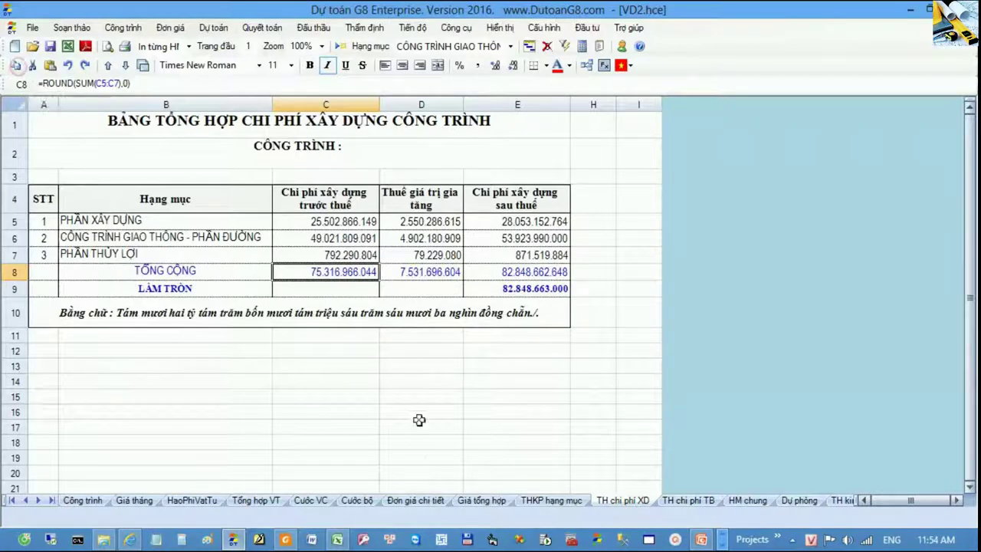
pyautogui.click(339, 540)
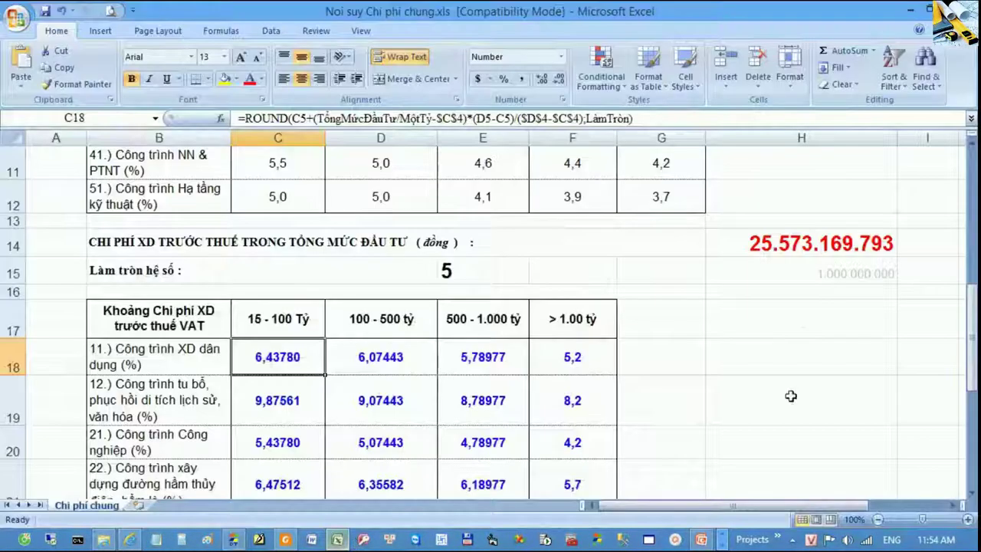
pyautogui.click(801, 253)
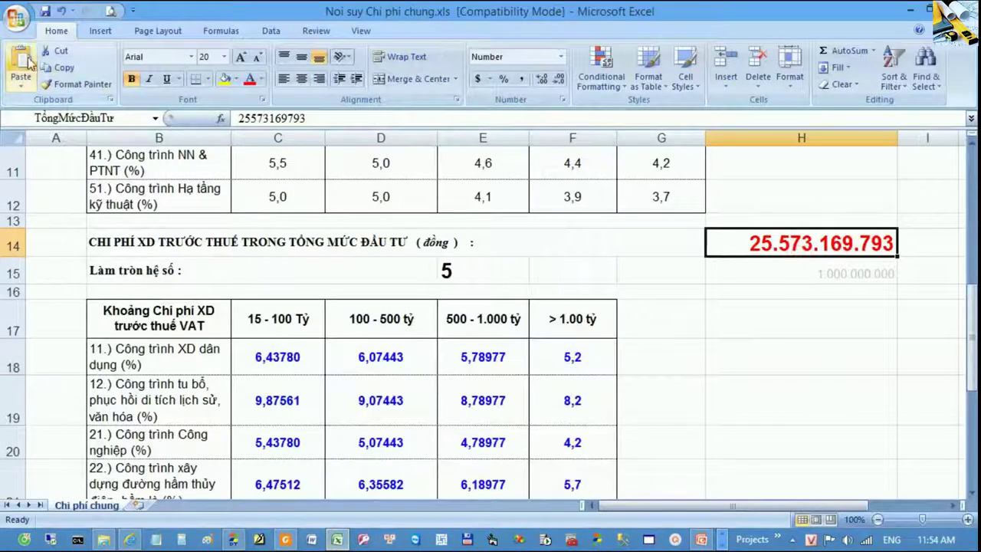
pyautogui.hotkey('ctrl', 'v')
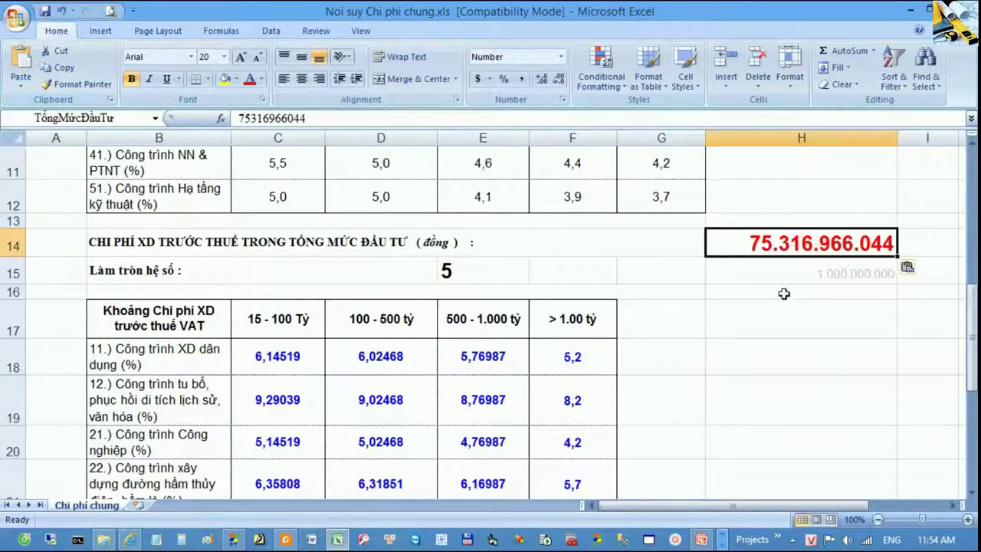
pyautogui.click(762, 347)
# - Compare the 11.) Công trình XD dân dụng rate in C18 with the CHI PHÍ CHUNG row of PHẦN XÂY DỰNG in Dự toán G8
pyautogui.moveTo(59, 358); pyautogui.dragTo(256, 360)
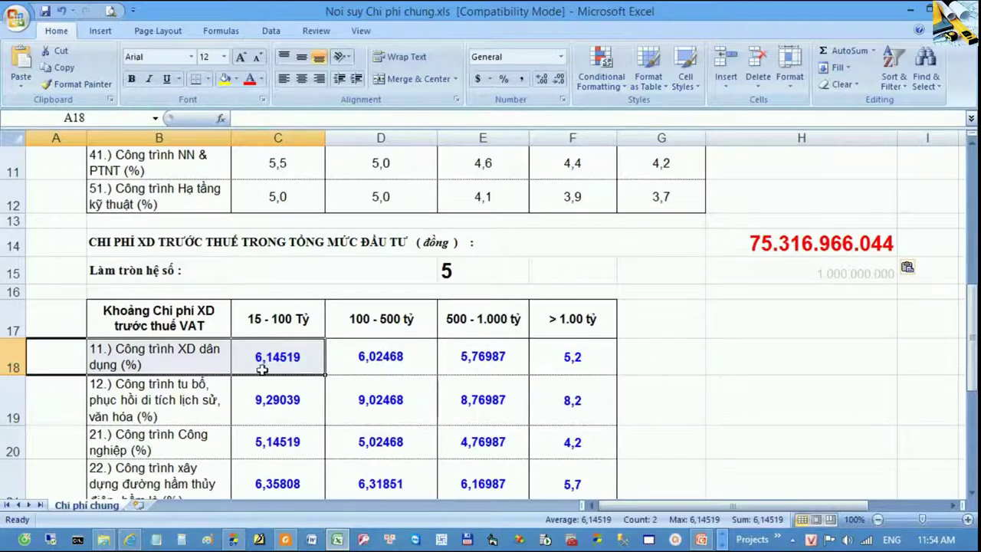
pyautogui.click(239, 538)
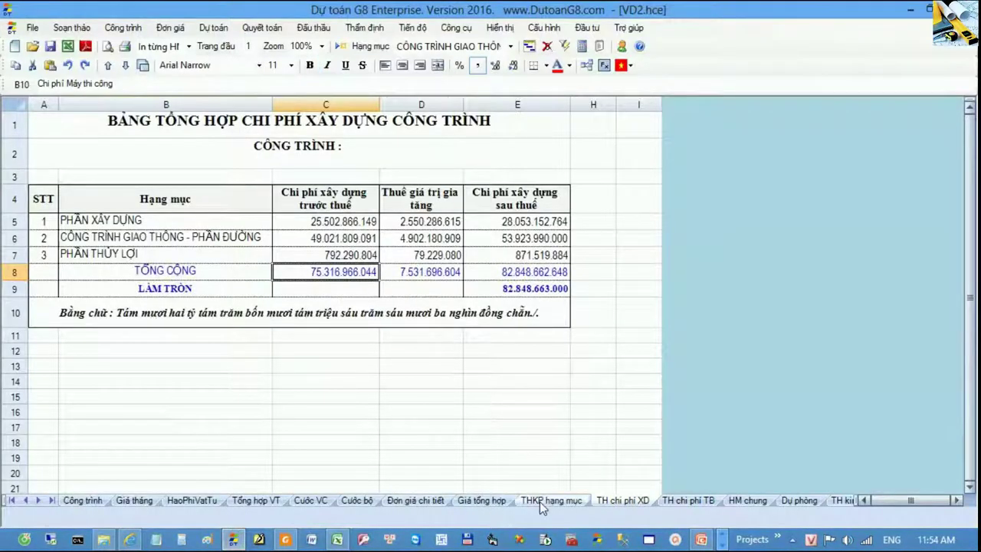
pyautogui.click(540, 501)
pyautogui.click(17, 377)
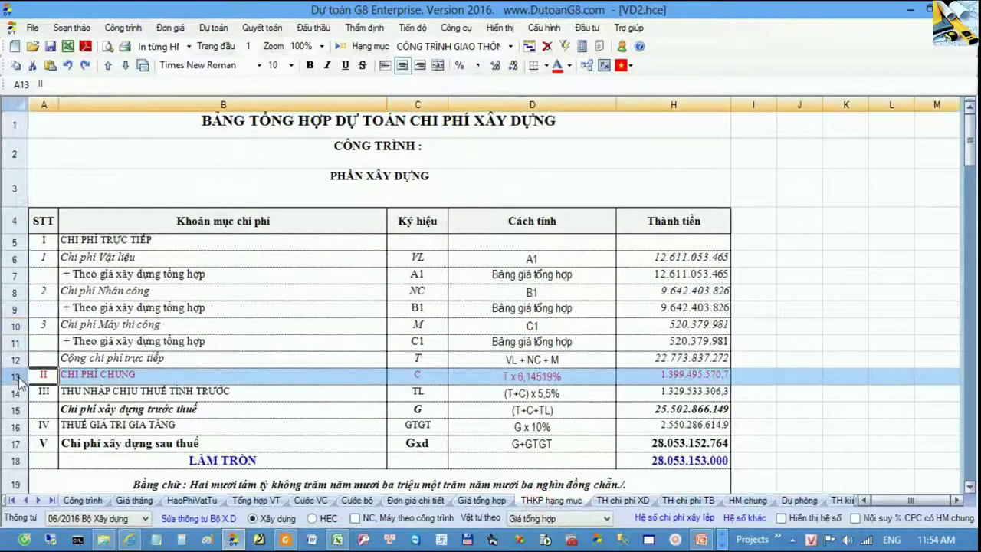
pyautogui.moveTo(423, 376); pyautogui.dragTo(491, 377)
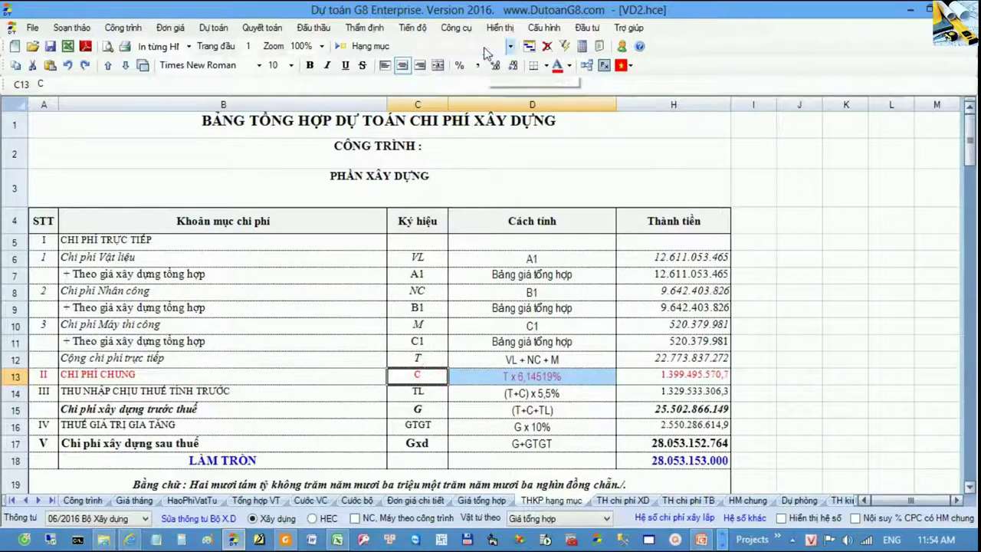
# - Show the CÔNG TRÌNH GIAO THÔNG - PHẦN ĐƯỜNG summary and highlight its title and the general cost rate in row 96
pyautogui.click(510, 46)
pyautogui.click(468, 108)
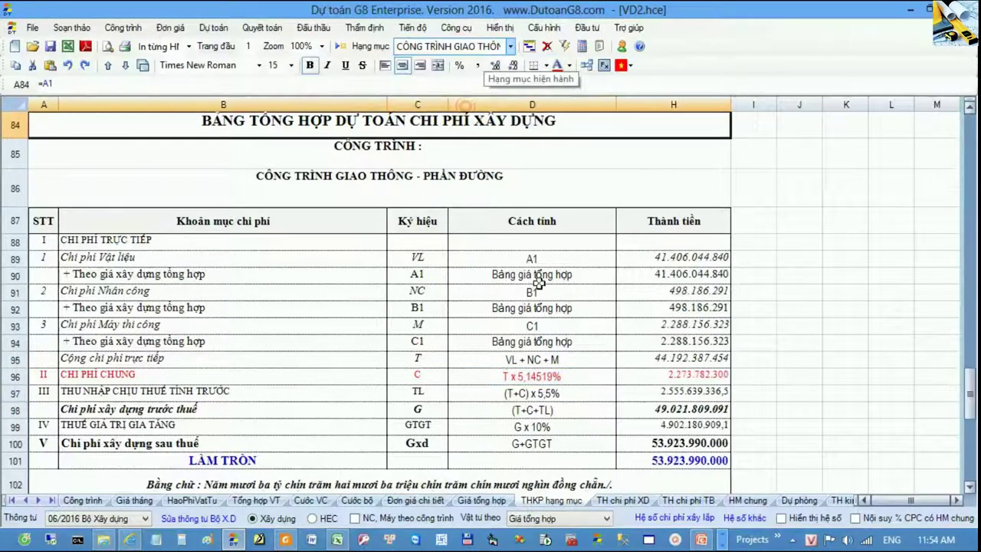
pyautogui.click(21, 379)
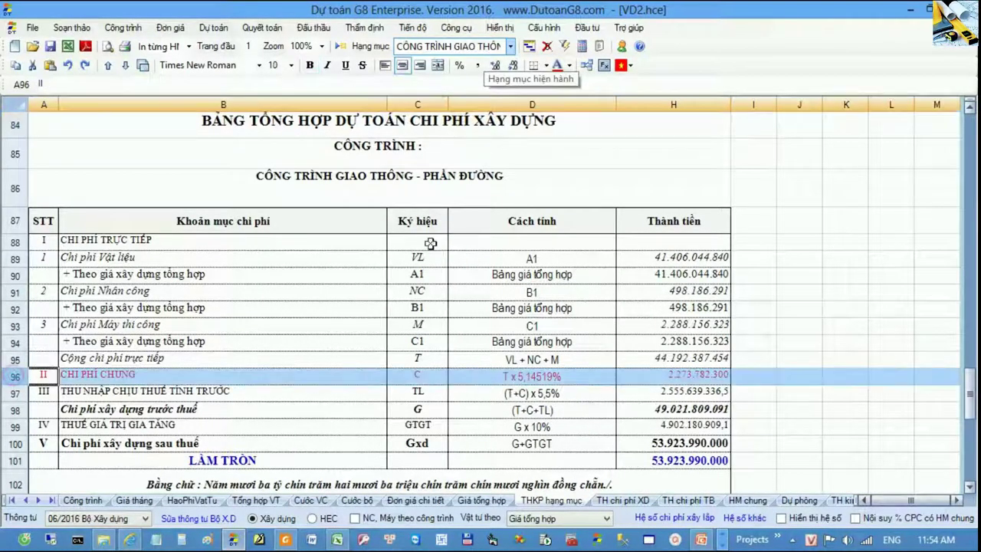
pyautogui.moveTo(392, 134); pyautogui.dragTo(396, 186)
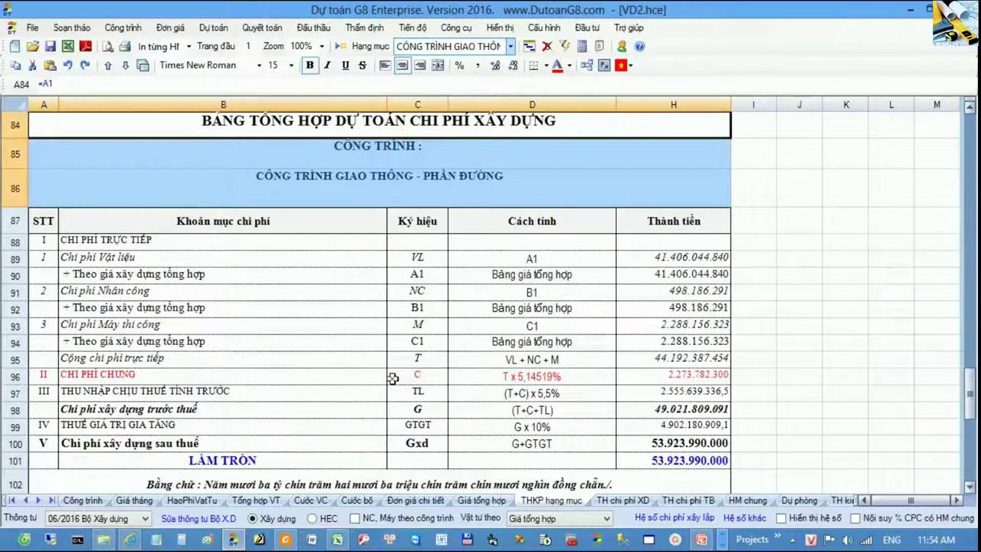
pyautogui.moveTo(413, 379); pyautogui.dragTo(507, 376)
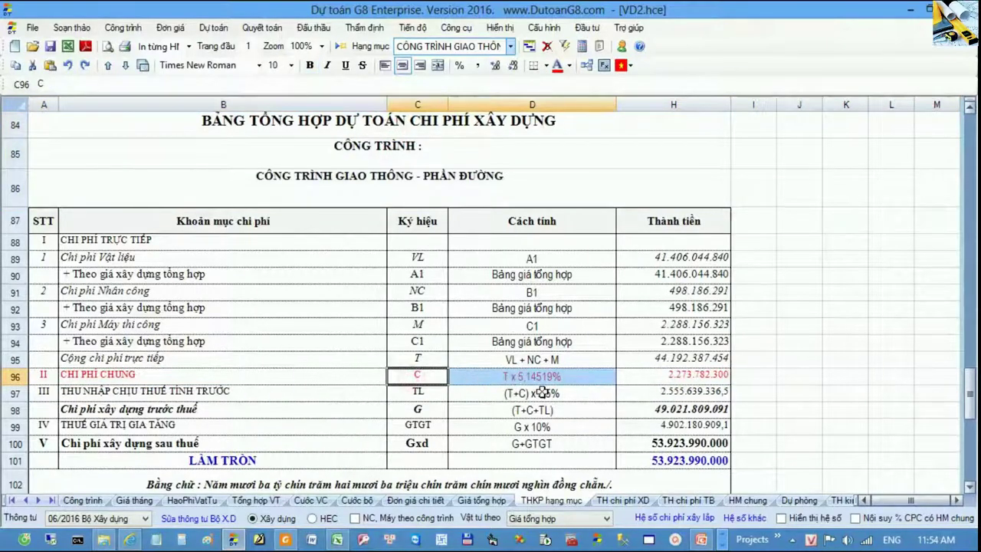
# - Switch to the Excel interpolation table and highlight the 31.) Công trình Giao thông rate for 15 - 100 Tỷ in row 22
pyautogui.click(337, 538)
pyautogui.click(138, 360)
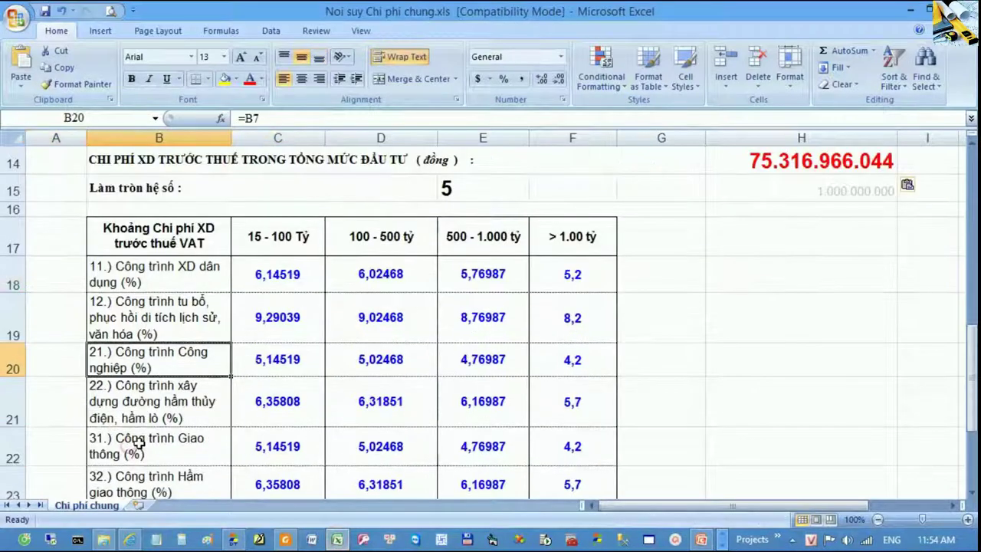
pyautogui.scroll(-1, 138, 443)
pyautogui.click(11, 377)
pyautogui.moveTo(226, 379); pyautogui.dragTo(261, 387)
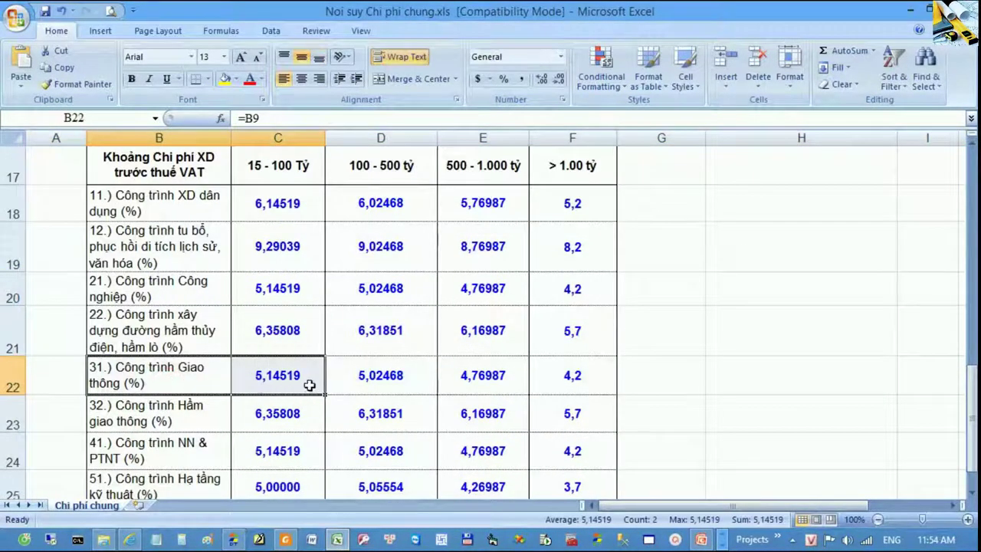
# - Highlight the 41.) Công trình NN & PTNT rates in row 24 and return to the estimate in Dự toán G8
pyautogui.scroll(-1, 309, 385)
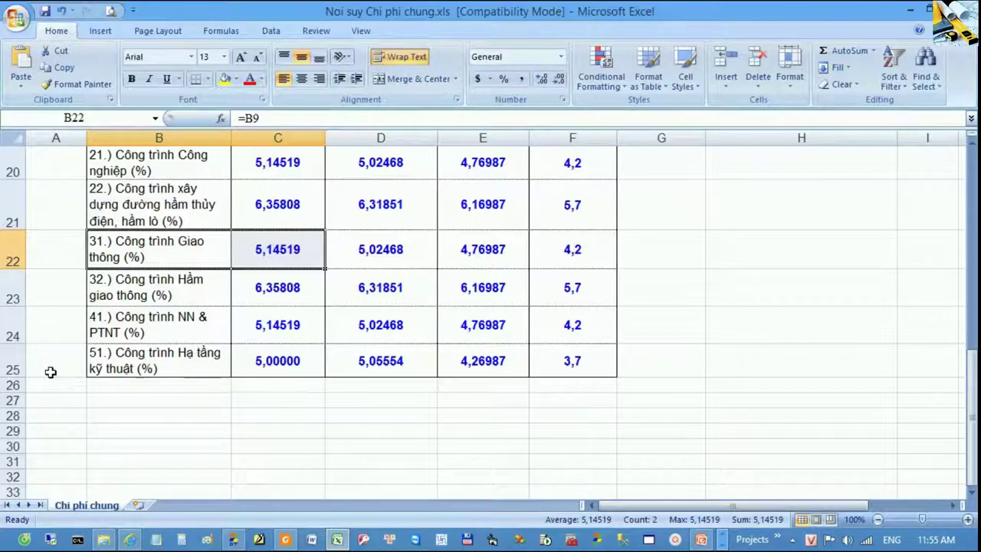
pyautogui.click(13, 335)
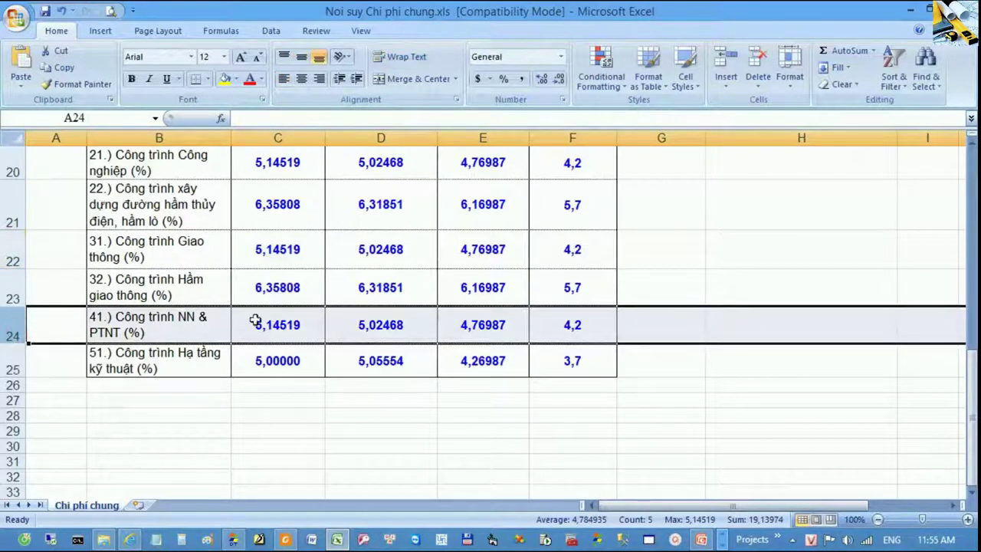
pyautogui.click(237, 540)
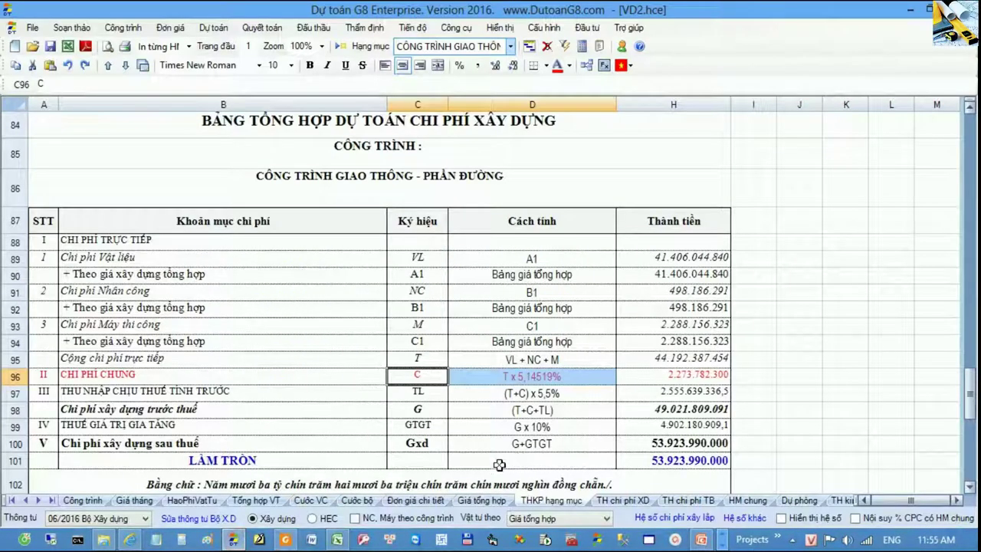
# - Show the PHẦN THỦY LỢI cost summary and highlight its title and the CHI PHÍ CHUNG rate in row 115
pyautogui.scroll(-2, 366, 424)
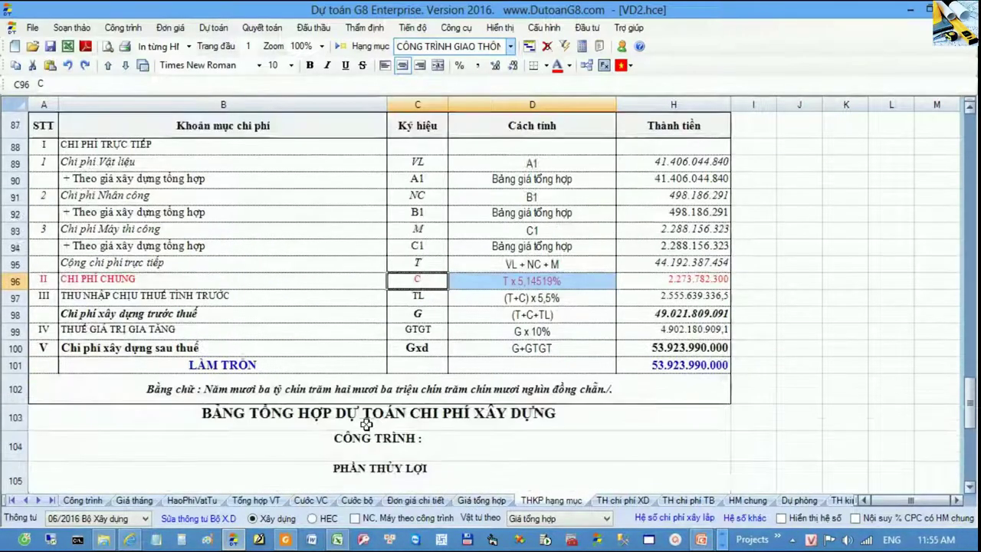
pyautogui.scroll(-1, 366, 413)
pyautogui.click(377, 376)
pyautogui.scroll(-2, 387, 379)
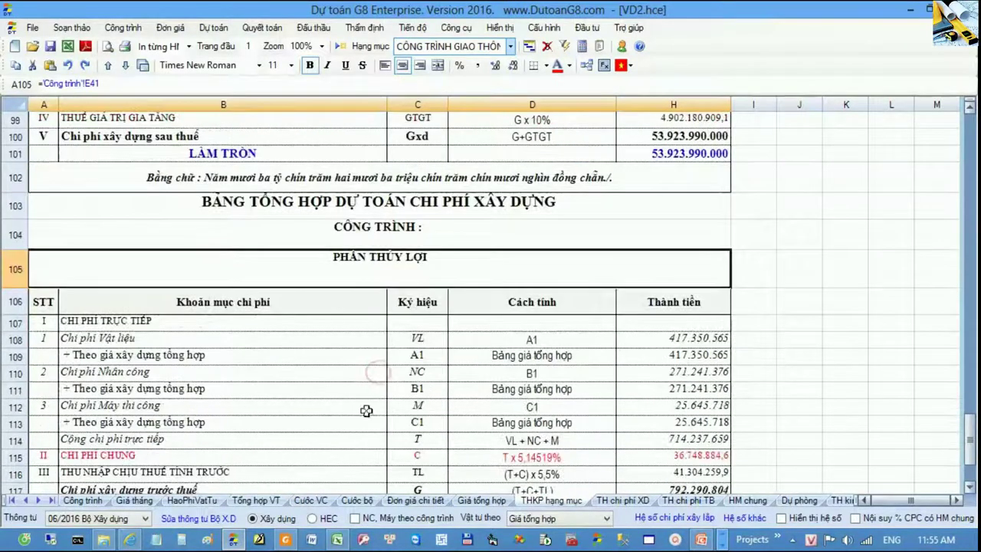
pyautogui.moveTo(420, 458); pyautogui.dragTo(510, 461)
pyautogui.click(556, 458)
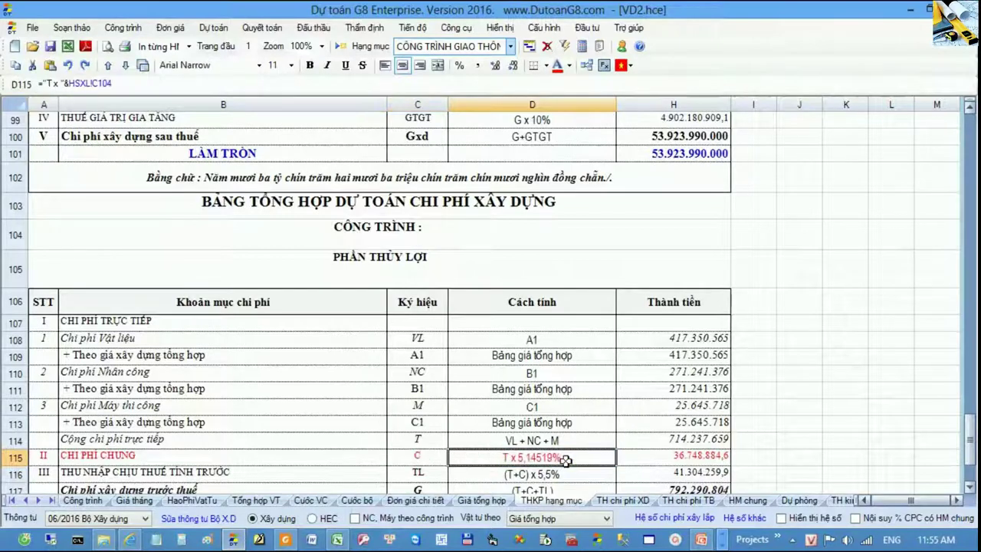
# - Glance at the TH chi phí XD totals, then return to THKP hạng mục and highlight C115:D115 in the PHẦN THỦY LỢI summary
pyautogui.click(615, 500)
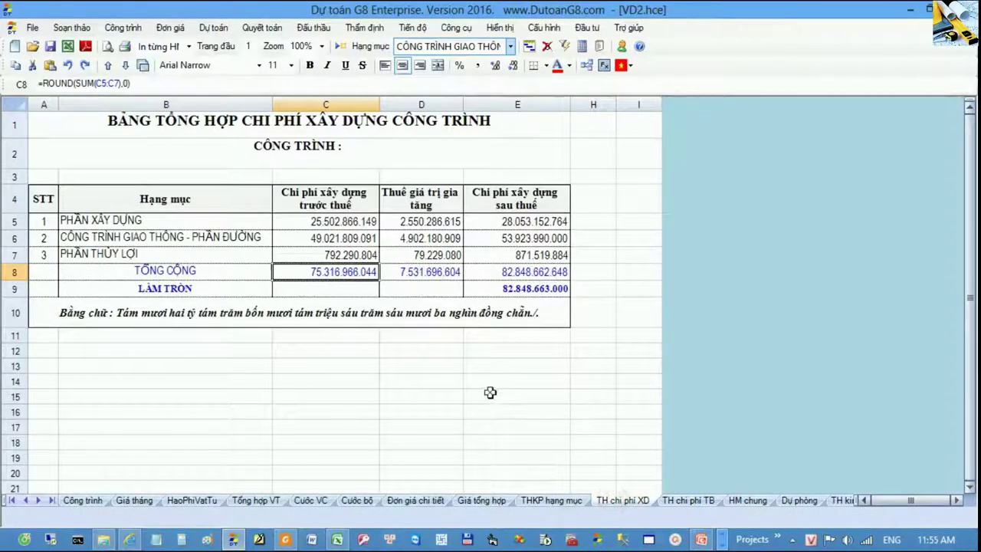
pyautogui.click(551, 499)
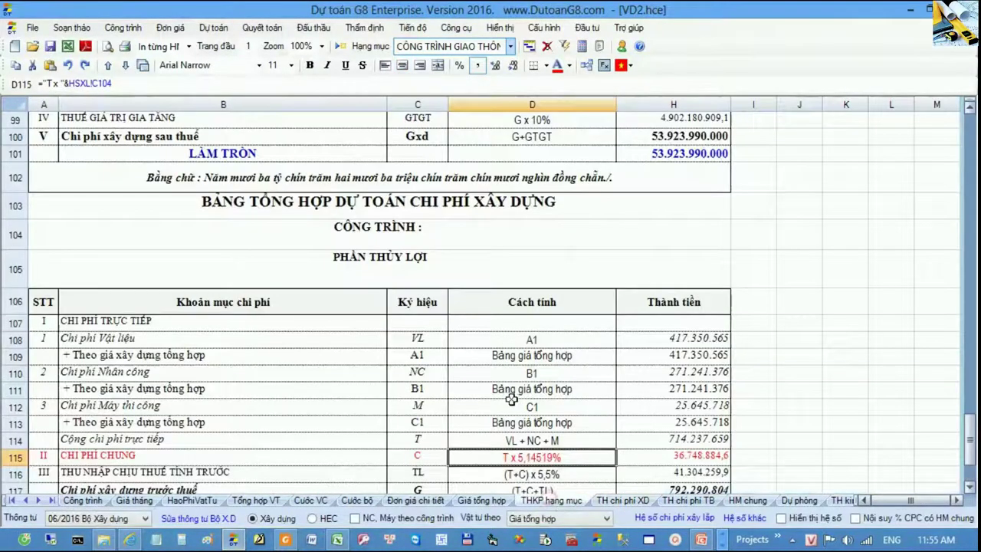
pyautogui.click(509, 404)
pyautogui.scroll(-1, 510, 397)
pyautogui.scroll(-1, 510, 397)
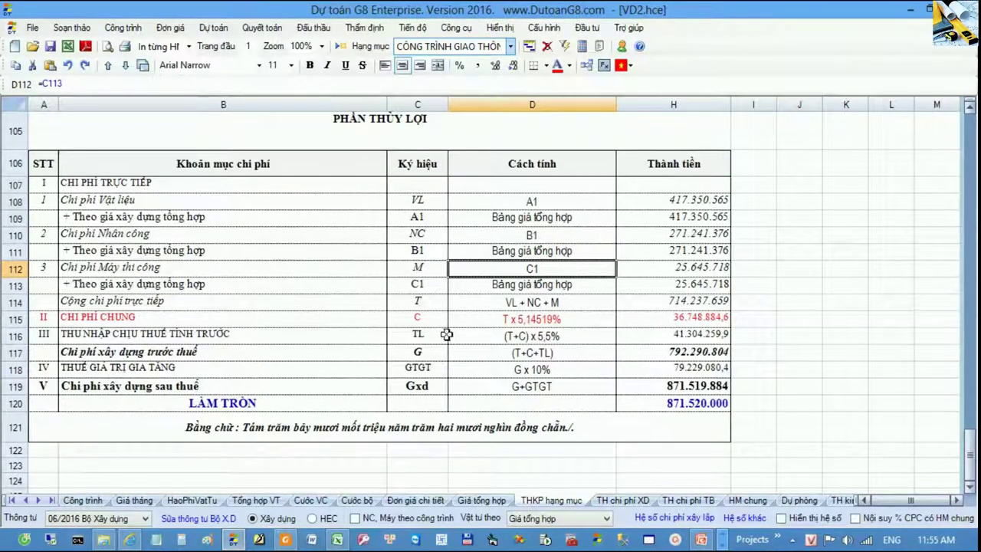
pyautogui.moveTo(419, 322); pyautogui.dragTo(488, 319)
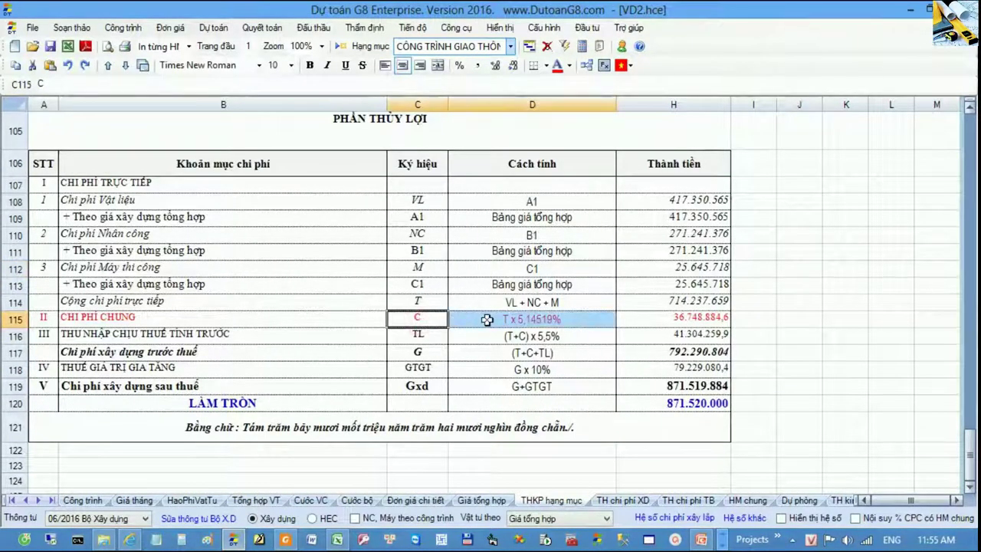
# - Review the list of work items down to PHẦN THỦY LỢI and compare it with the general cost and pre-tax income rates in rows 115 and 116
pyautogui.click(511, 46)
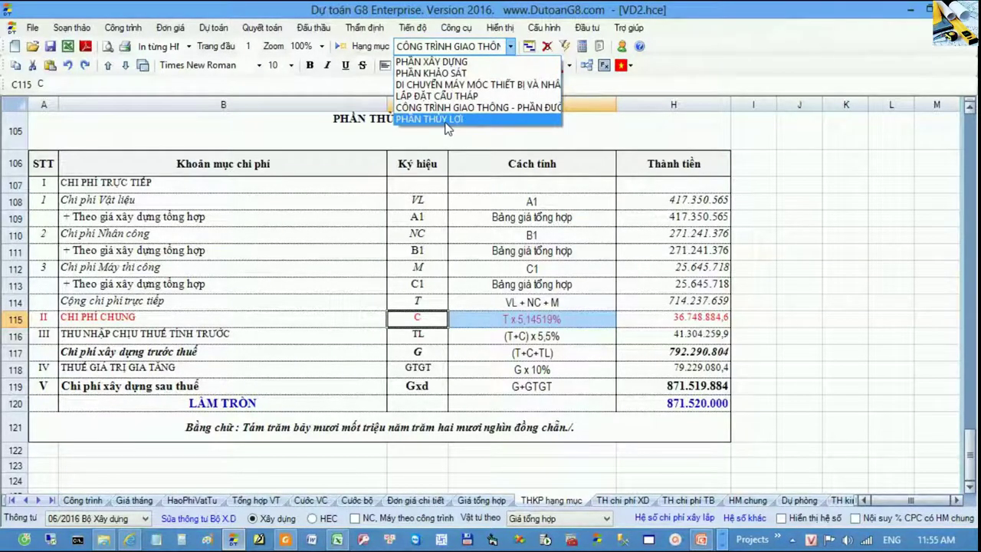
pyautogui.click(495, 303)
pyautogui.click(512, 319)
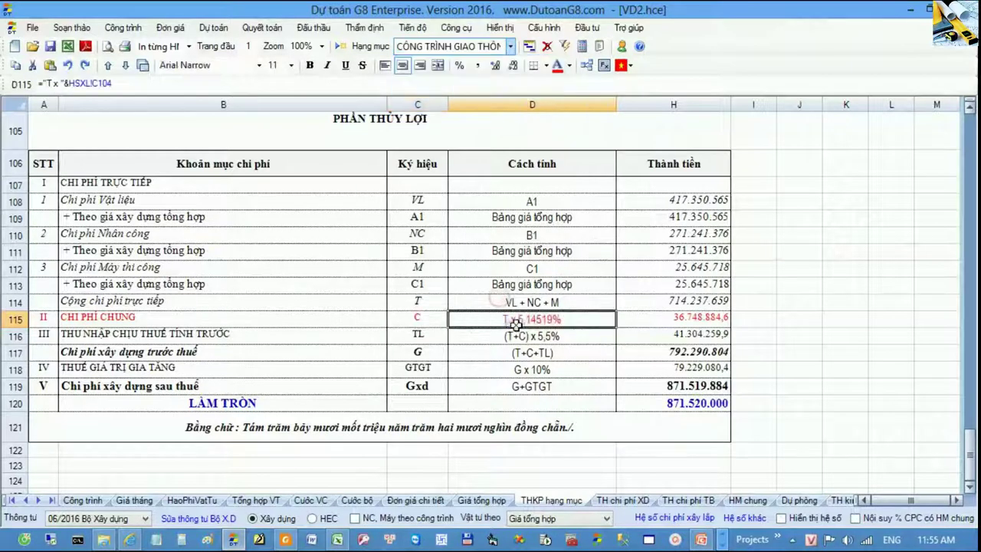
pyautogui.moveTo(426, 320); pyautogui.dragTo(504, 319)
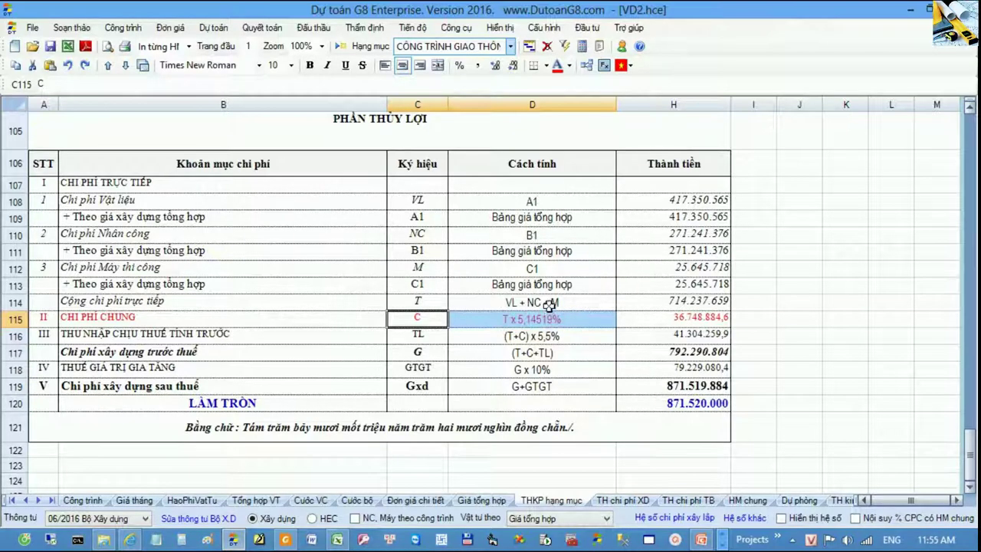
pyautogui.moveTo(546, 303); pyautogui.dragTo(547, 328)
pyautogui.click(546, 329)
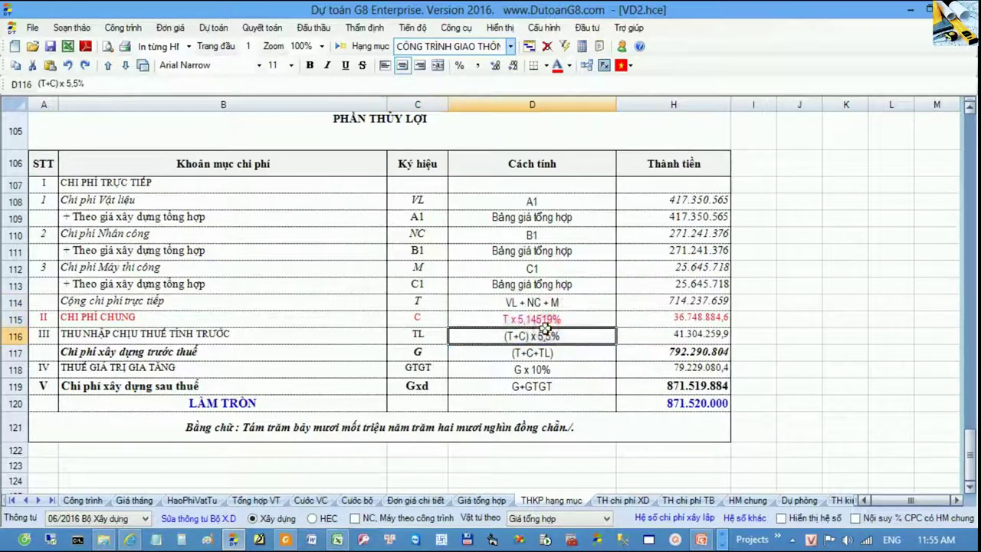
# - Return to the PHẦN XÂY DỰNG summary at the start of the sheet and highlight its CHI PHÍ CHUNG rate in D13
pyautogui.hotkey('ctrl', 'Home')
pyautogui.click(332, 184)
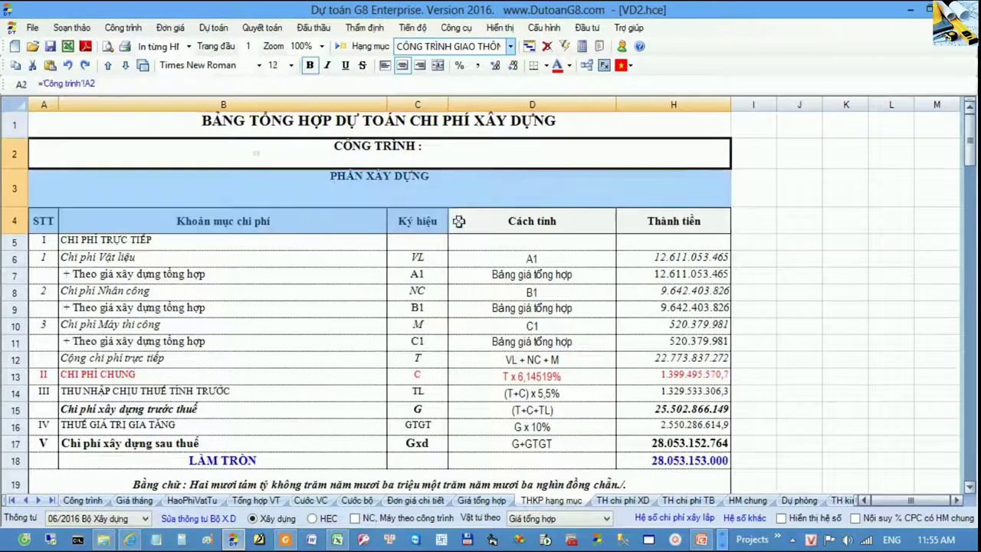
pyautogui.click(467, 341)
pyautogui.moveTo(426, 377); pyautogui.dragTo(499, 379)
pyautogui.click(521, 392)
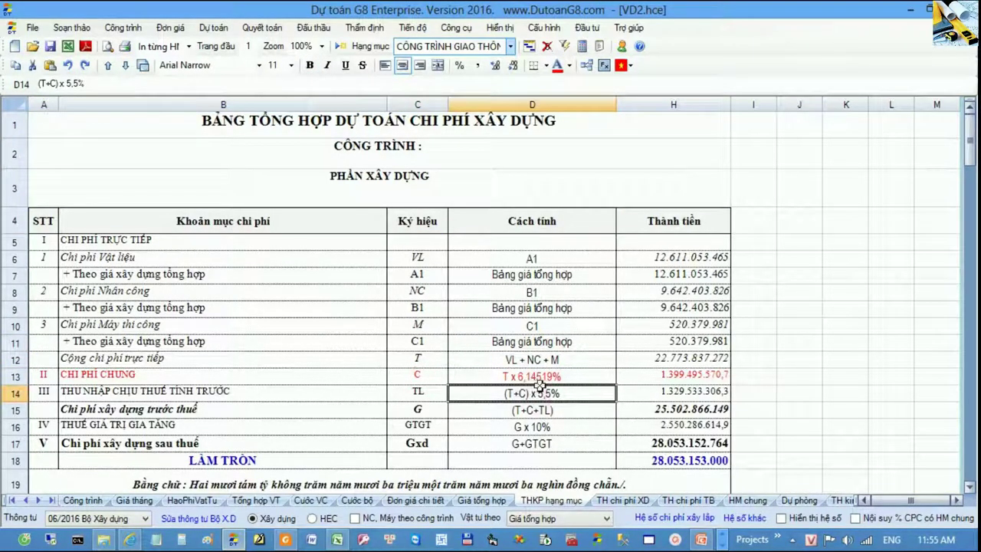
pyautogui.click(552, 378)
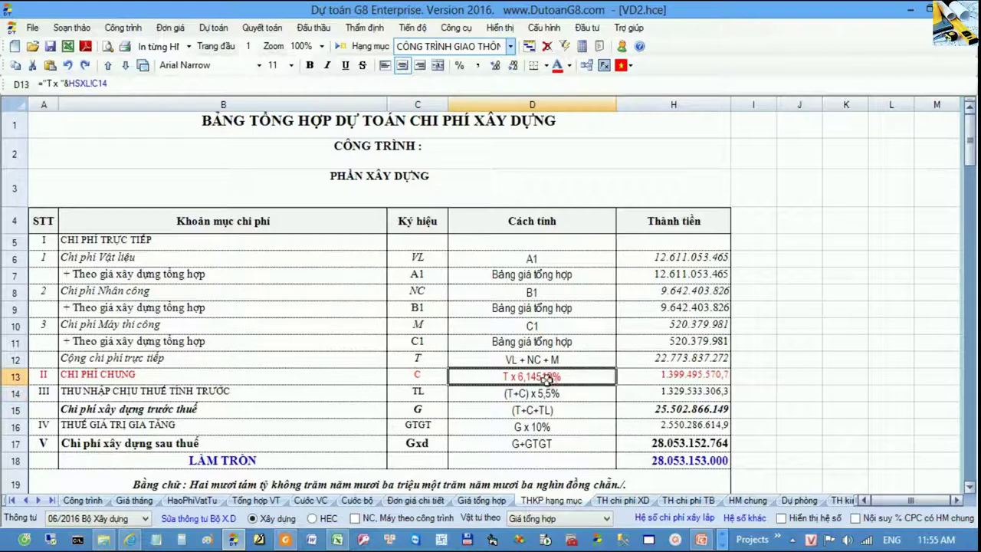
# - Inspect the Tròn hệ số value in the Làm tròn số học system settings and leave without changing anything
pyautogui.click(555, 30)
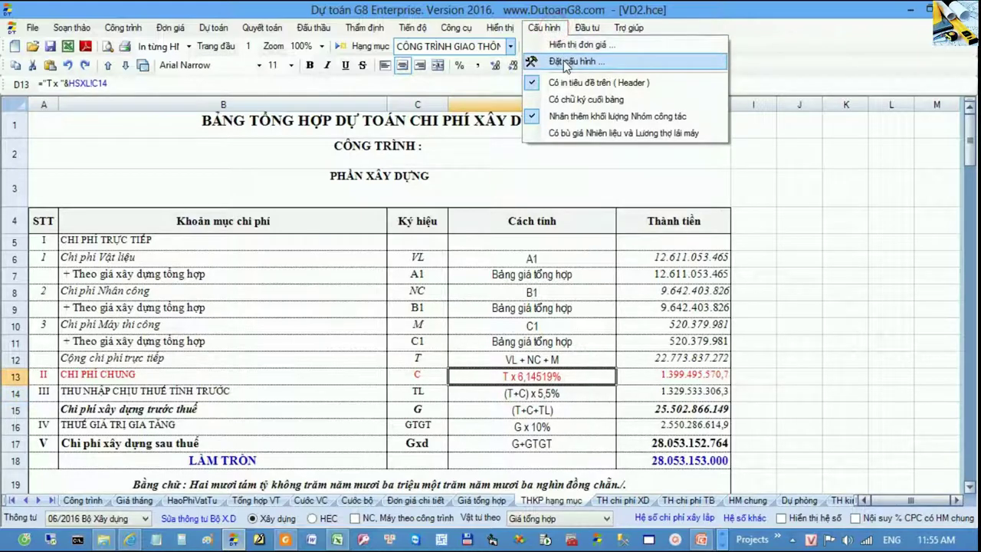
pyautogui.click(565, 61)
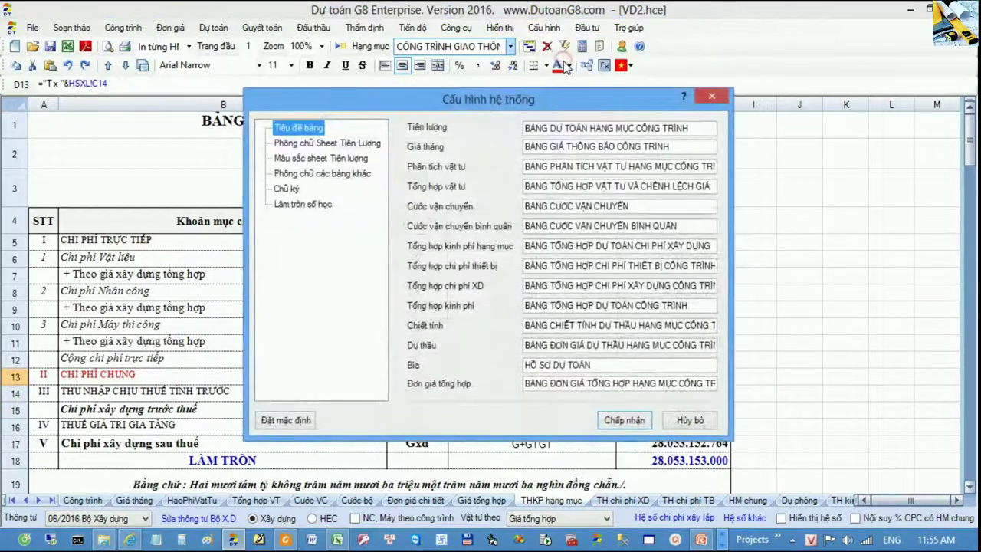
pyautogui.click(299, 203)
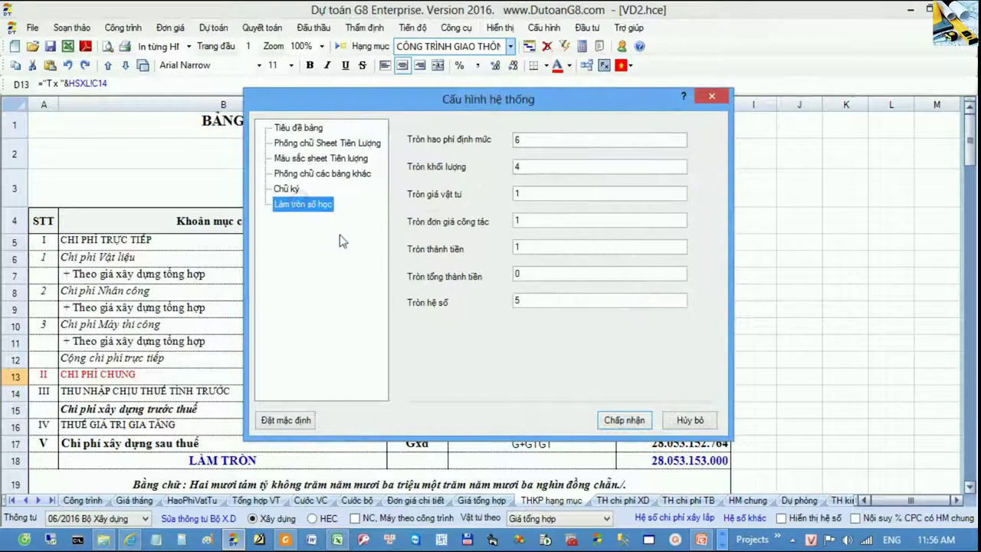
pyautogui.click(543, 300)
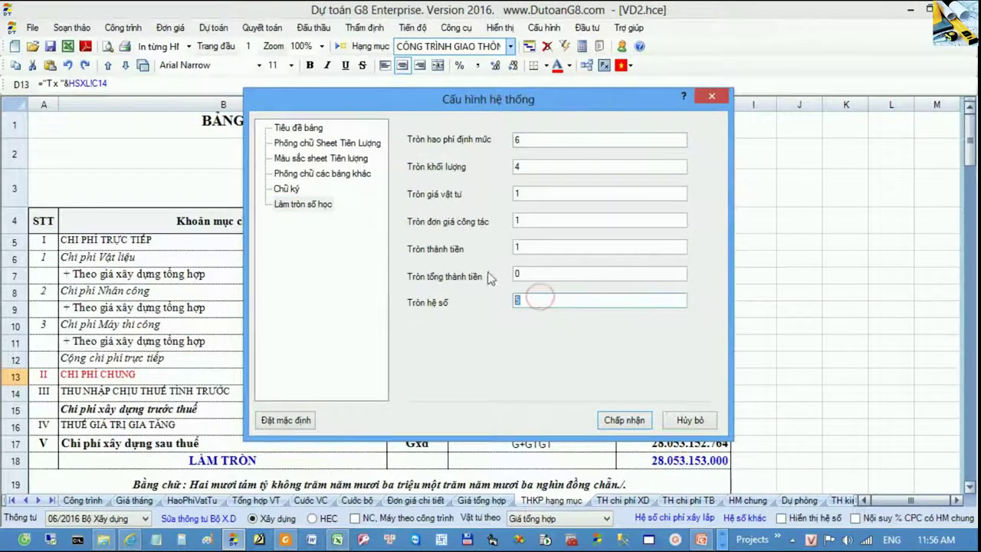
pyautogui.click(690, 420)
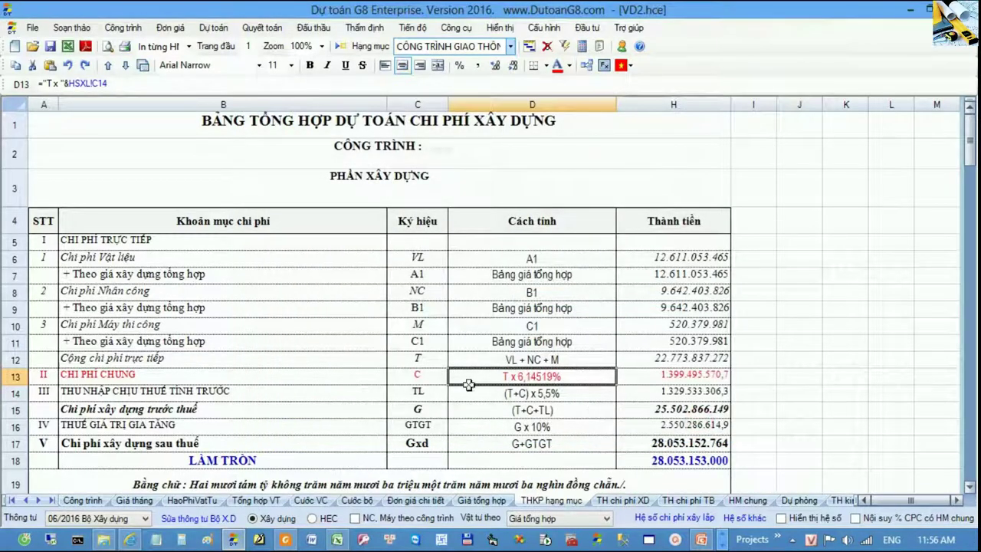
# - Highlight the CHI PHÍ CHUNG row of PHẦN XÂY DỰNG and inspect the formula of its amount in H13
pyautogui.moveTo(418, 375); pyautogui.dragTo(504, 381)
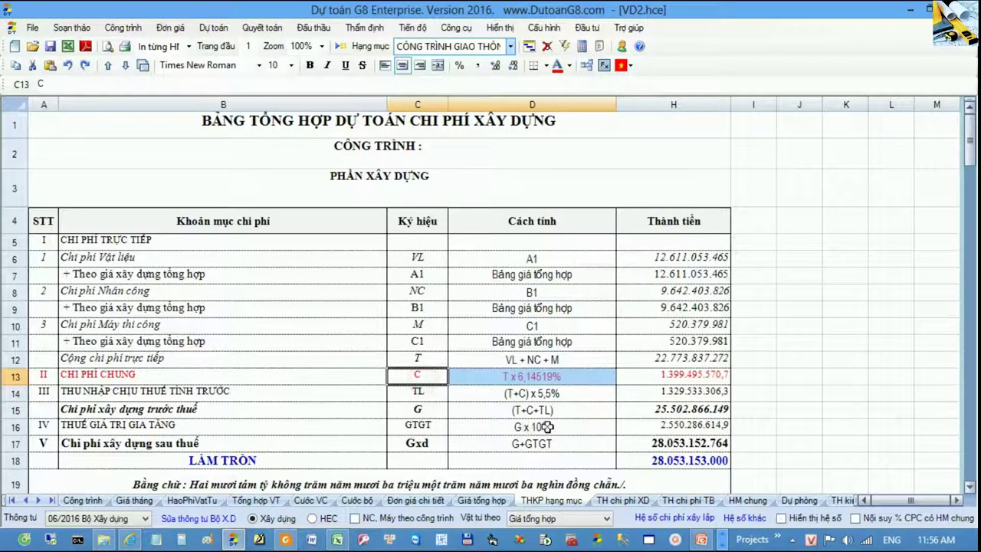
pyautogui.moveTo(368, 381); pyautogui.dragTo(527, 378)
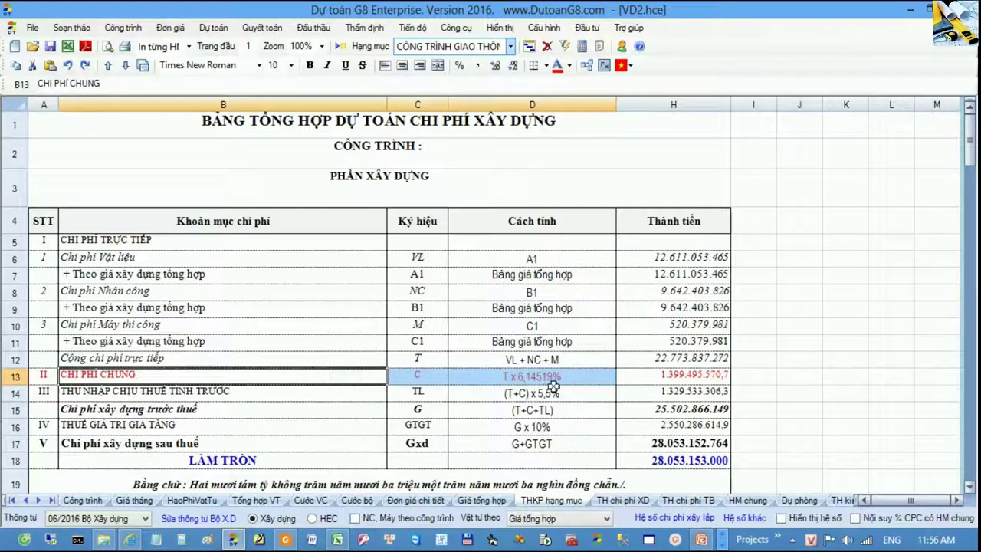
pyautogui.moveTo(753, 383); pyautogui.dragTo(679, 375)
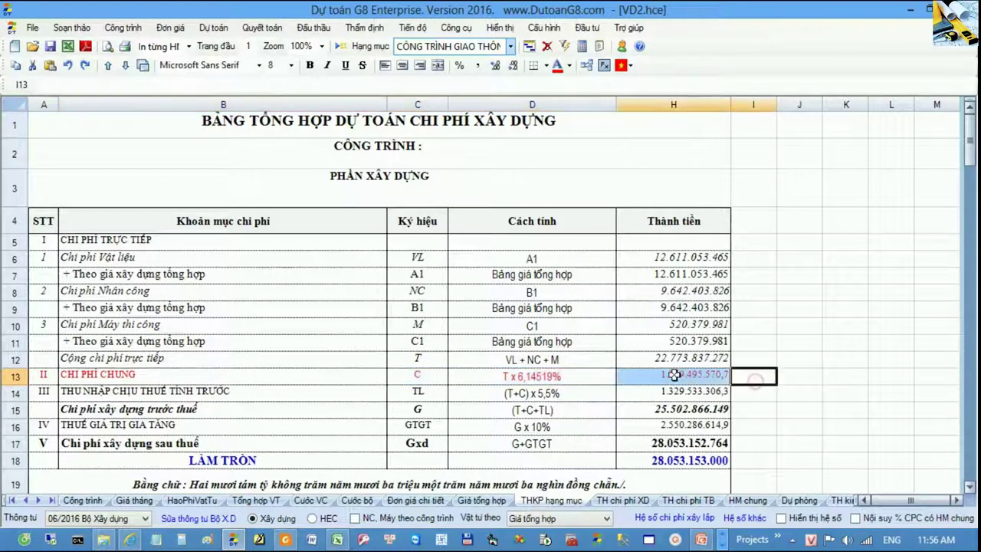
pyautogui.click(671, 375)
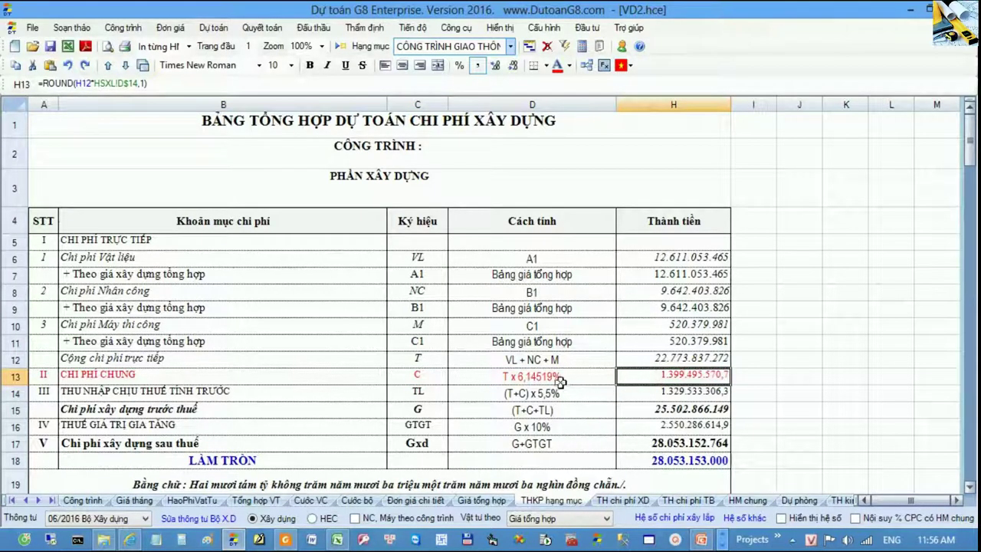
# - Show TH chi phí XD and highlight the pre-tax costs of the three items in C5:C7 and their TỔNG CỘNG in C8
pyautogui.click(620, 499)
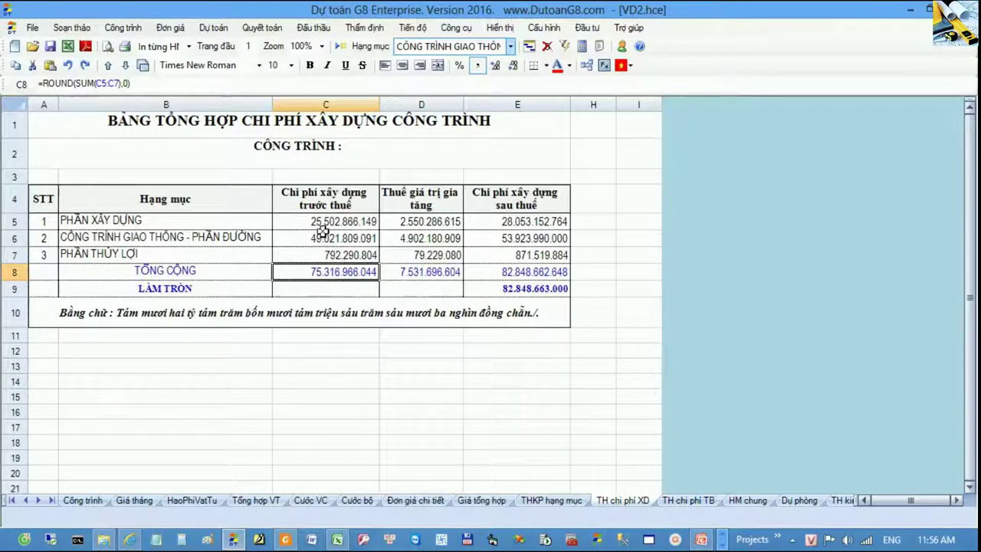
pyautogui.moveTo(323, 221); pyautogui.dragTo(329, 257)
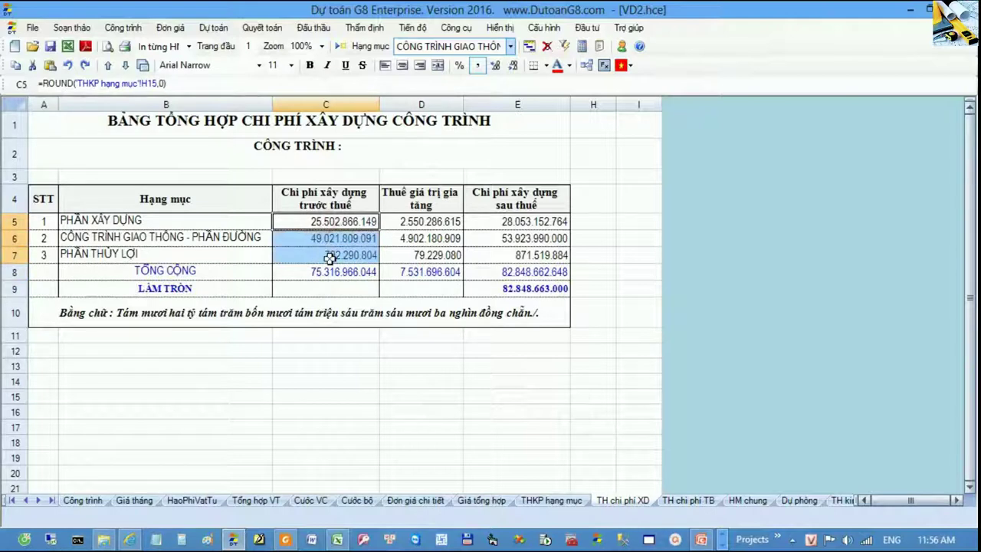
pyautogui.click(321, 267)
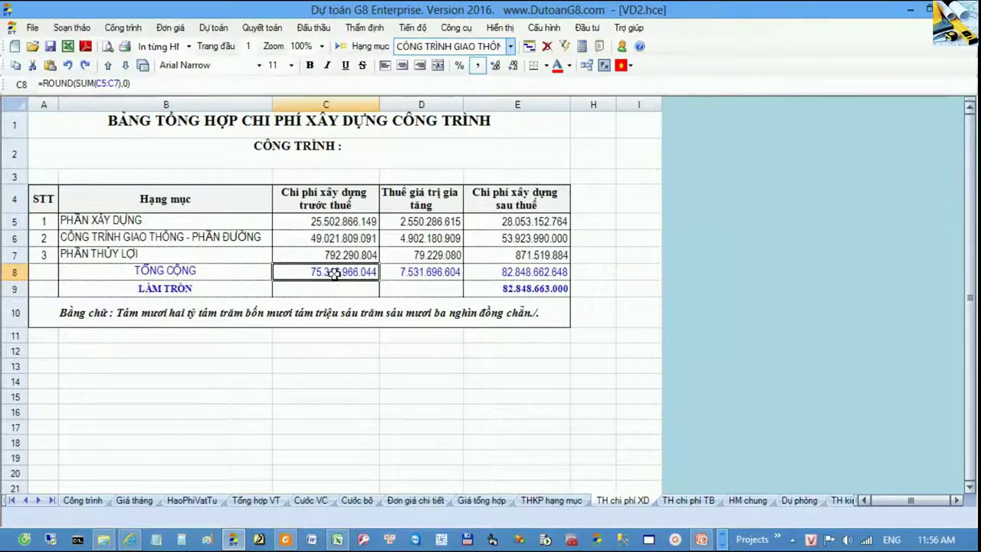
# - Return to THKP hạng mục and highlight the direct cost and general cost calculations in D12:D13 of PHẦN XÂY DỰNG
pyautogui.click(551, 500)
pyautogui.moveTo(502, 344); pyautogui.dragTo(525, 376)
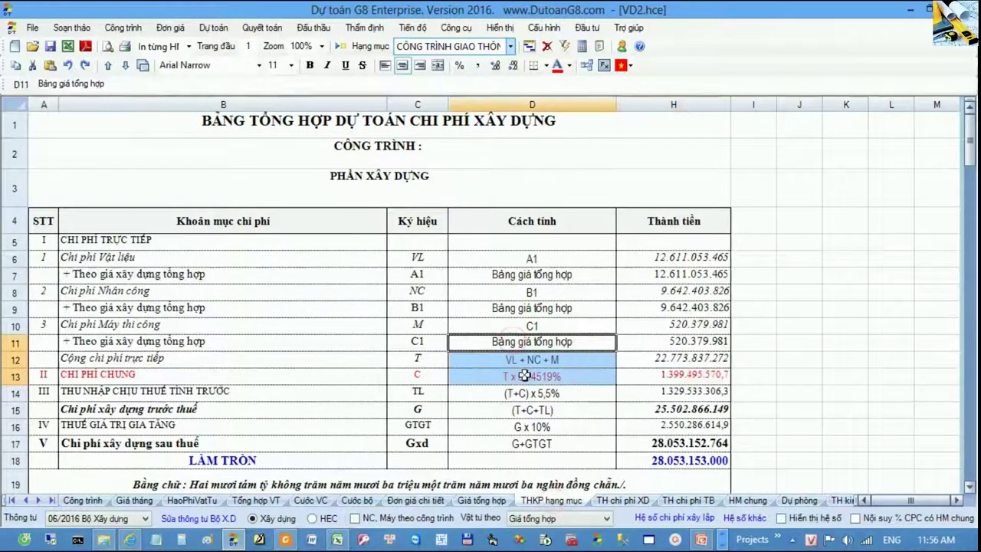
pyautogui.click(523, 375)
pyautogui.click(526, 357)
pyautogui.moveTo(525, 357); pyautogui.dragTo(529, 376)
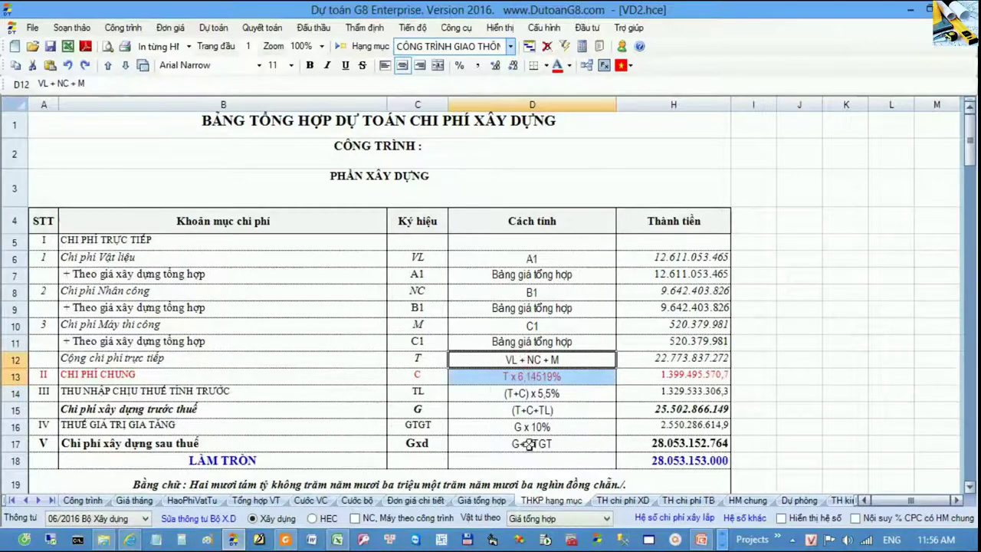
# - Switch to the Excel interpolation table and highlight the pre-tax total in H14 and the 15 - 100 Tỷ rates in column C
pyautogui.click(338, 540)
pyautogui.click(679, 337)
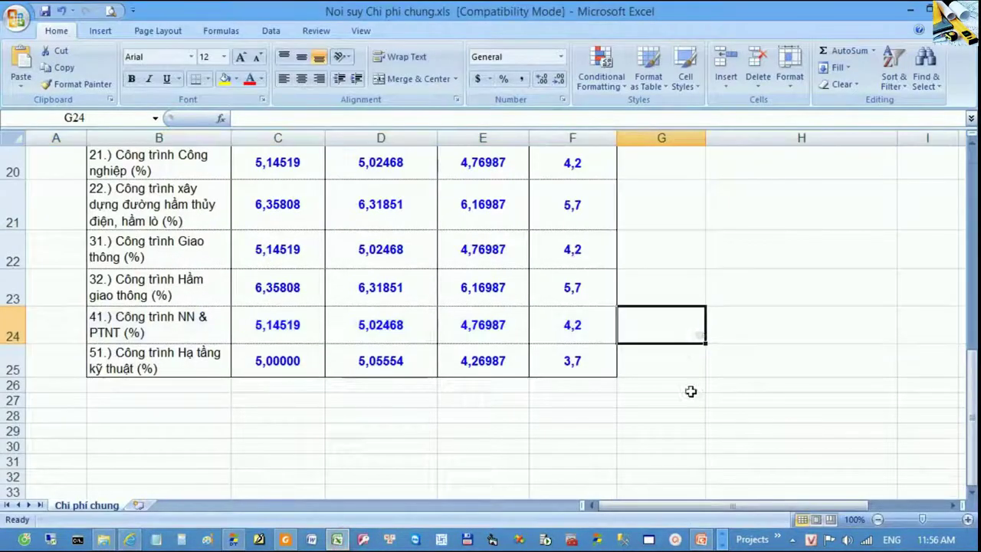
pyautogui.scroll(7, 694, 396)
pyautogui.scroll(-3, 695, 397)
pyautogui.click(863, 280)
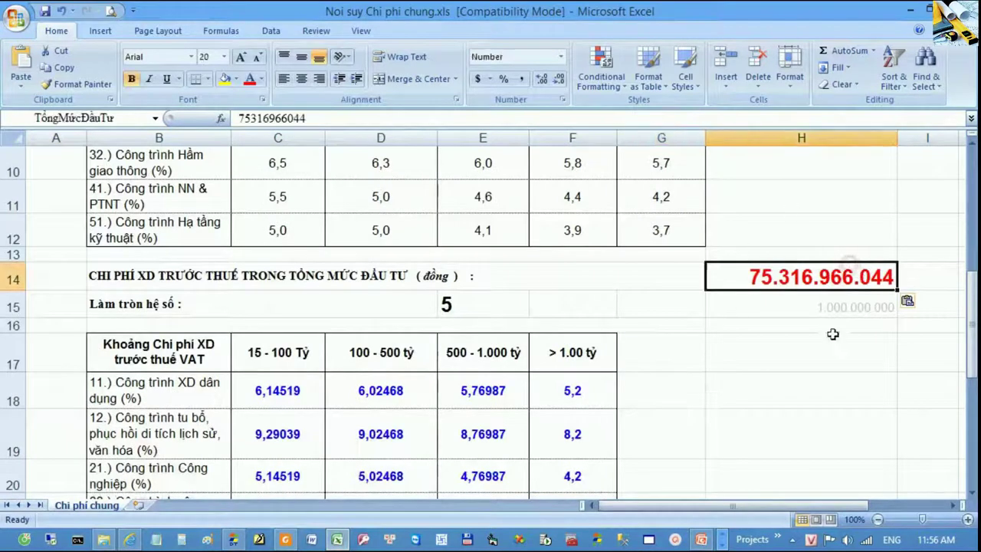
pyautogui.moveTo(260, 360); pyautogui.dragTo(278, 479)
pyautogui.click(278, 434)
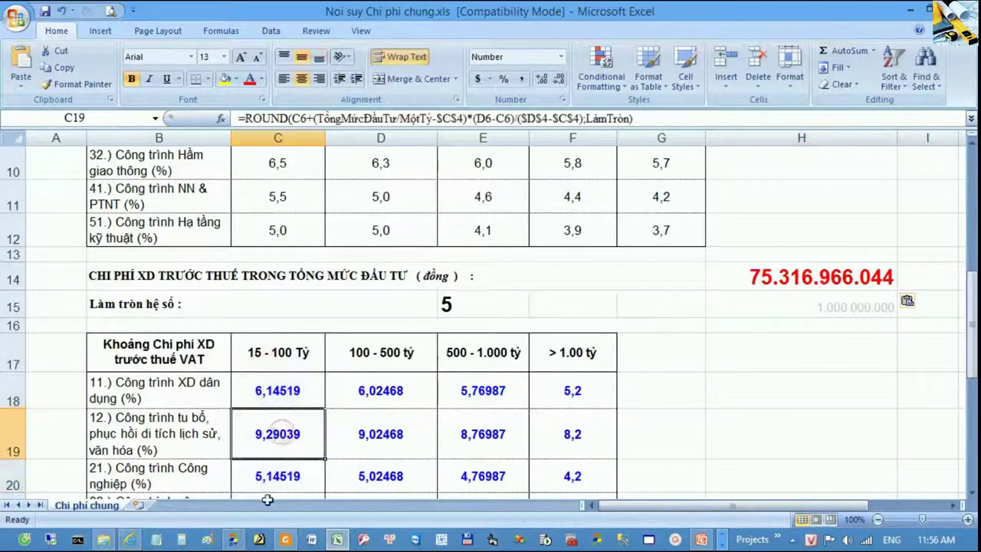
# - Switch back to Dự toán G8 and inspect the formulas for CHI PHÍ CHUNG in H13 and THU NHẬP CHỊU THUẾ TÍNH TRƯỚC in H14
pyautogui.click(232, 539)
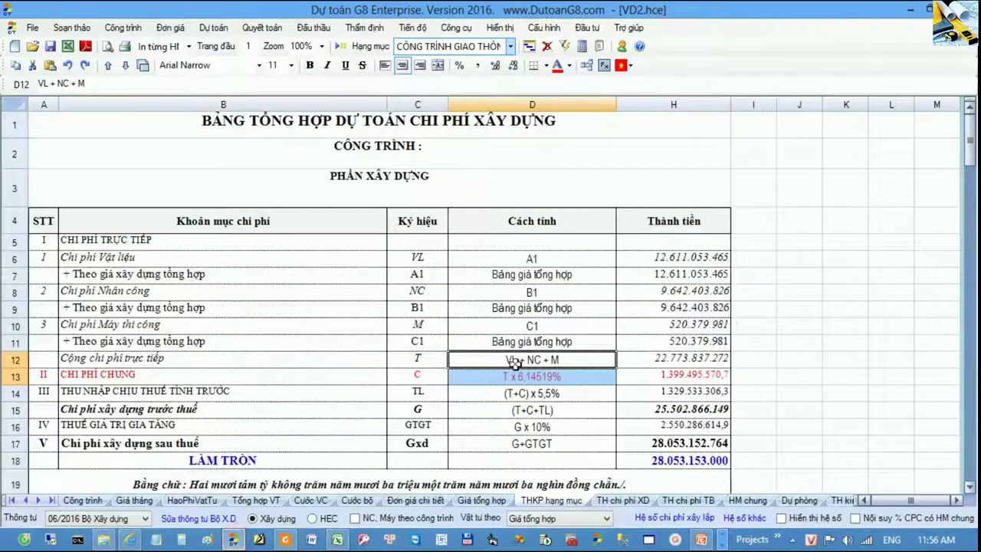
pyautogui.click(765, 358)
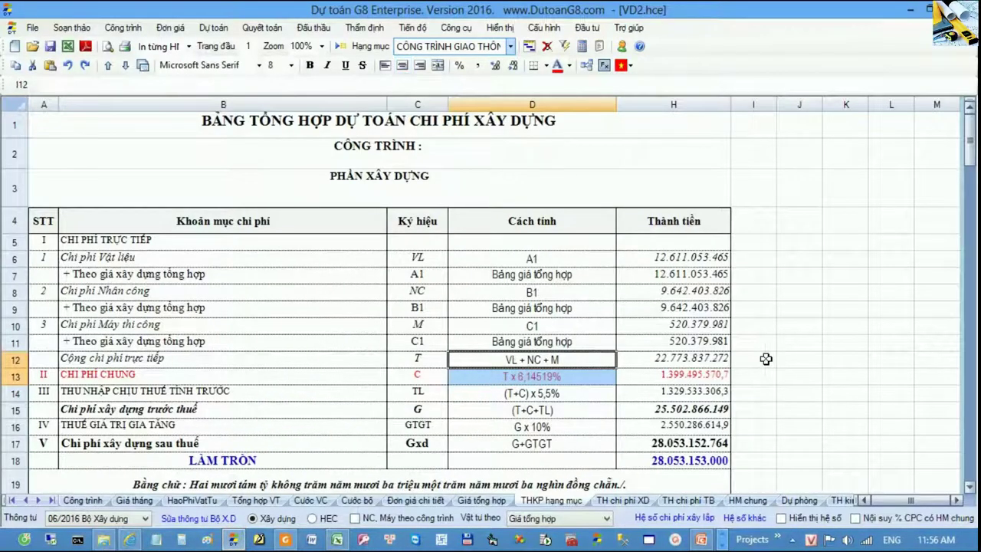
pyautogui.click(537, 376)
pyautogui.click(667, 379)
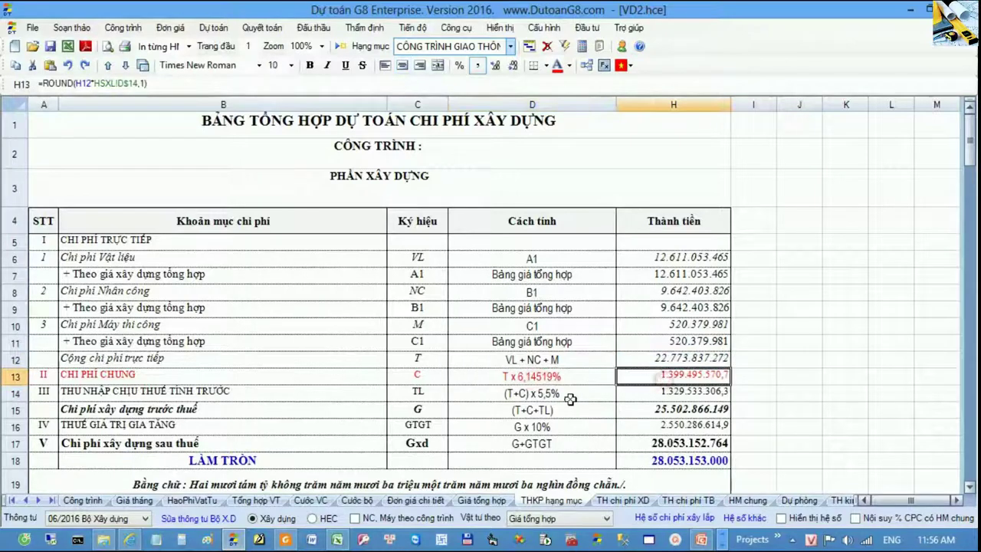
pyautogui.doubleClick(683, 393)
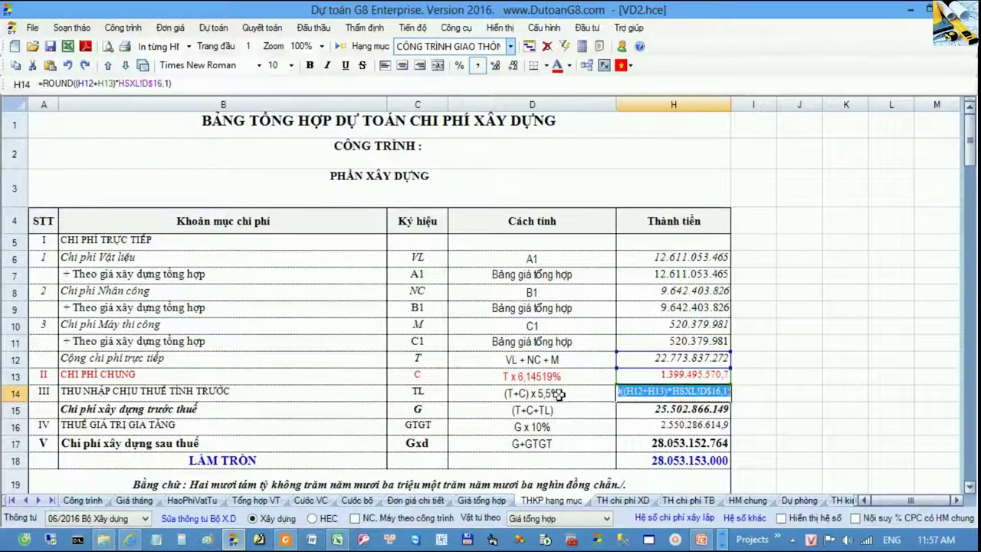
# - Close the H14 formula, highlight the calculations and amounts in D13:H15, and show the project total on TH chi phí XD
pyautogui.click(748, 394)
pyautogui.moveTo(609, 370); pyautogui.dragTo(684, 413)
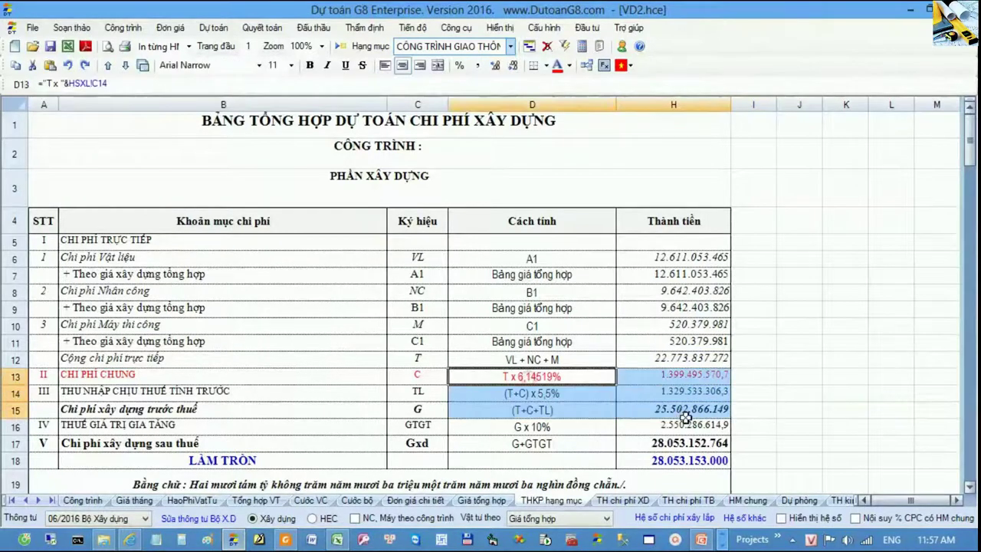
pyautogui.click(630, 502)
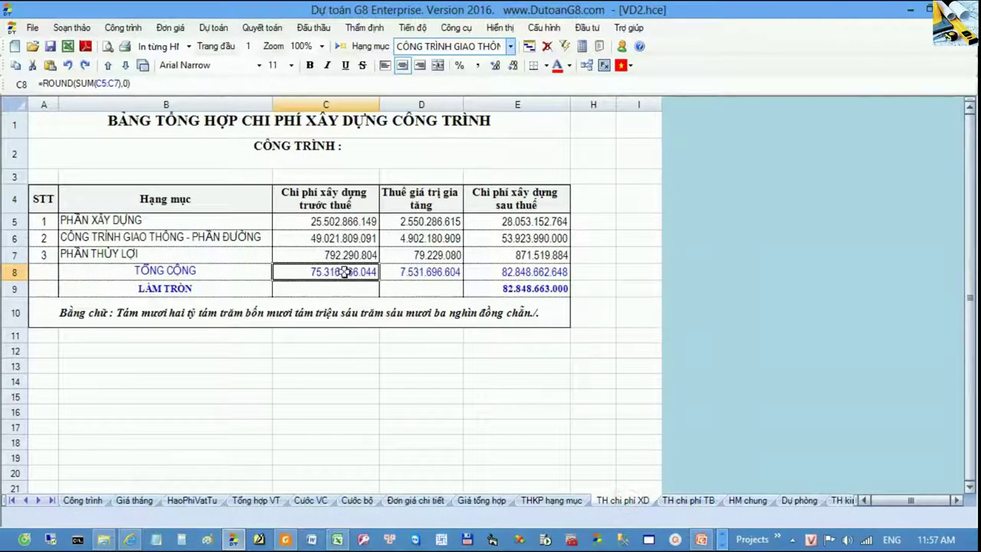
# - Switch to the Excel interpolation table and highlight the 15 - 100 Tỷ general cost rates in C18:C19
pyautogui.click(345, 541)
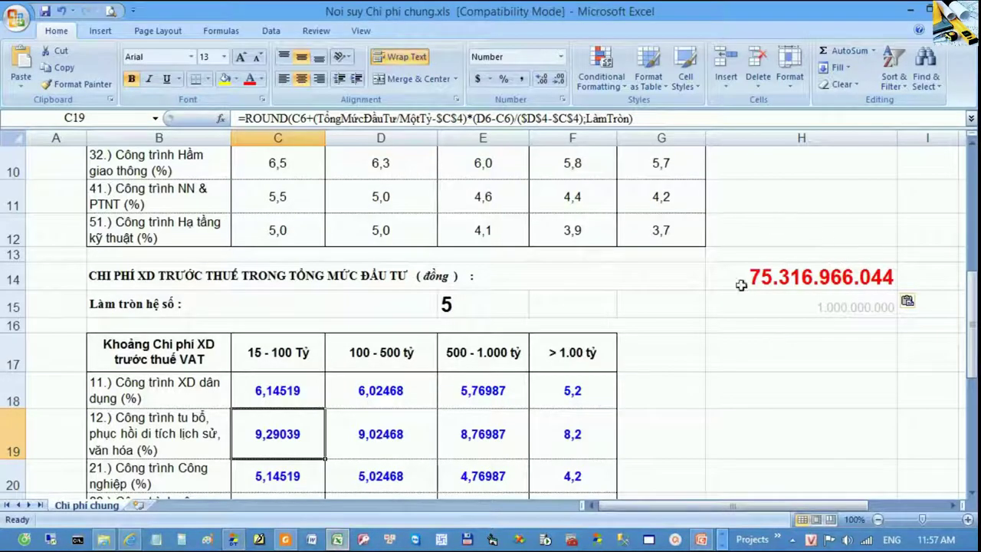
pyautogui.moveTo(274, 371); pyautogui.dragTo(287, 429)
pyautogui.click(286, 432)
# - Switch back to Dự toán G8 and highlight the direct and general cost calculations in D12:D13 of THKP hạng mục
pyautogui.click(233, 540)
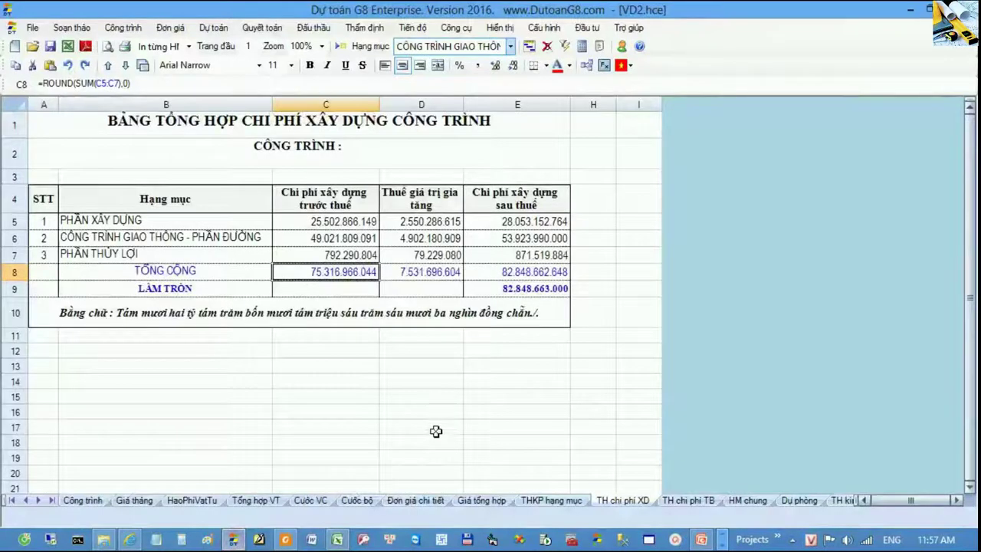
pyautogui.click(536, 498)
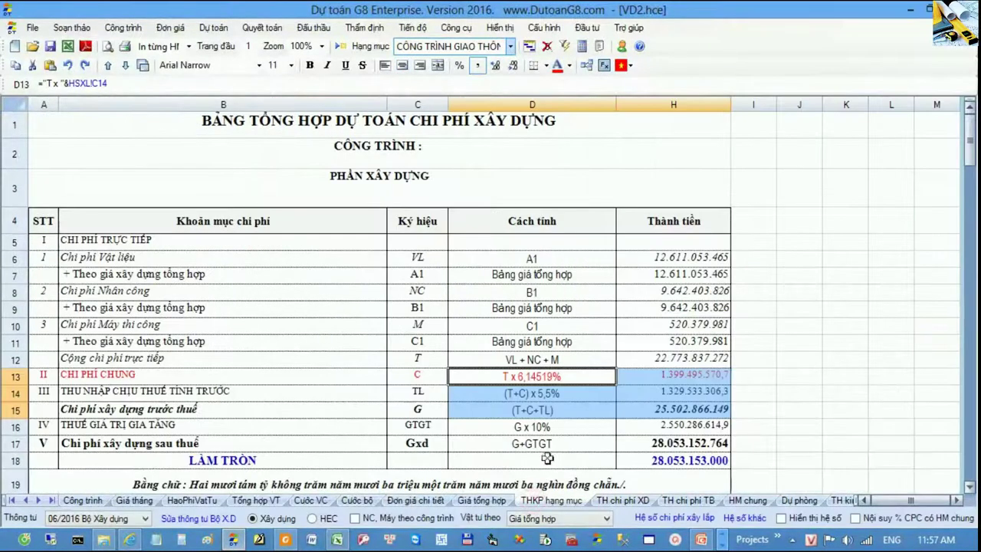
pyautogui.click(532, 360)
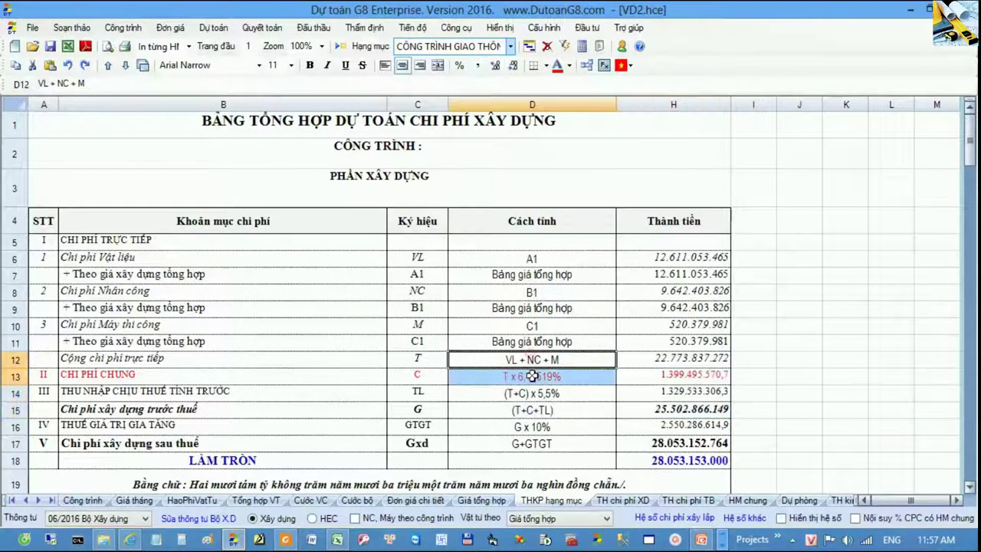
# - Jump to the item PHẦN THỦY LỢI and highlight its CHI PHÍ CHUNG row and the rate calculation in D115
pyautogui.click(456, 45)
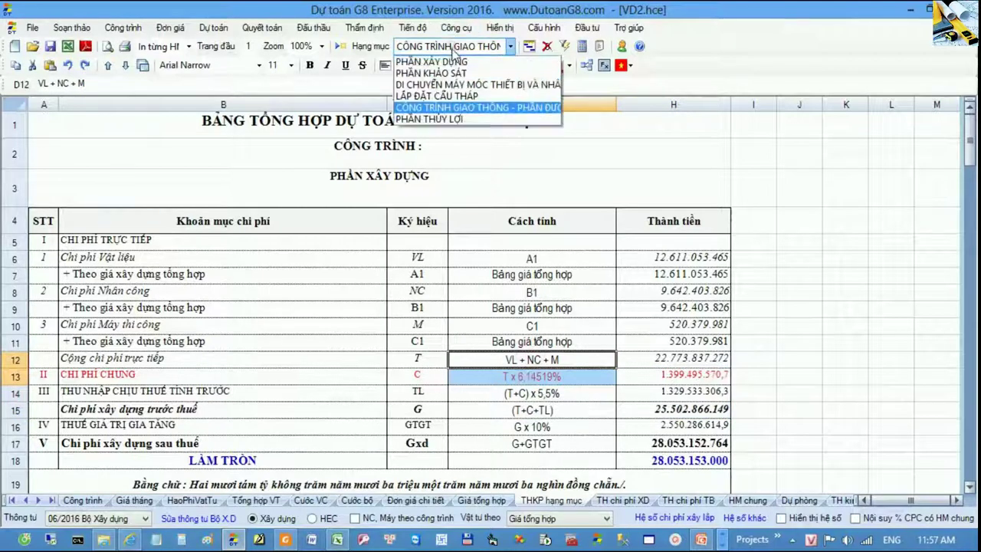
pyautogui.click(453, 121)
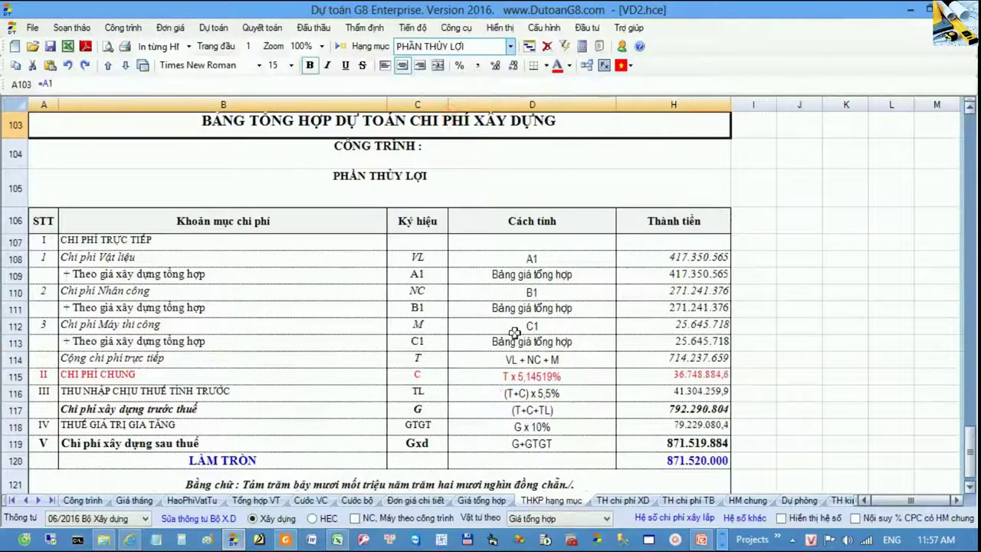
pyautogui.moveTo(376, 377); pyautogui.dragTo(506, 383)
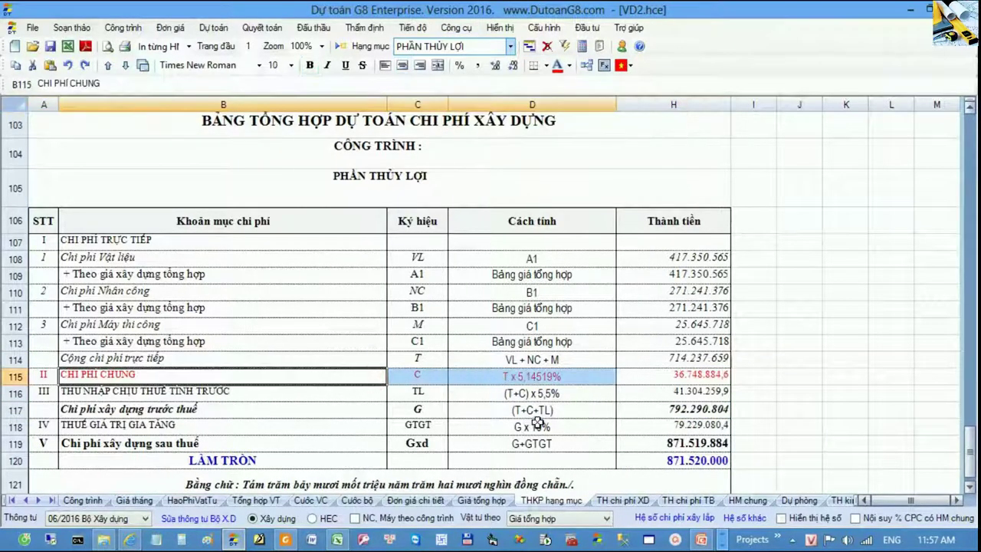
pyautogui.click(536, 387)
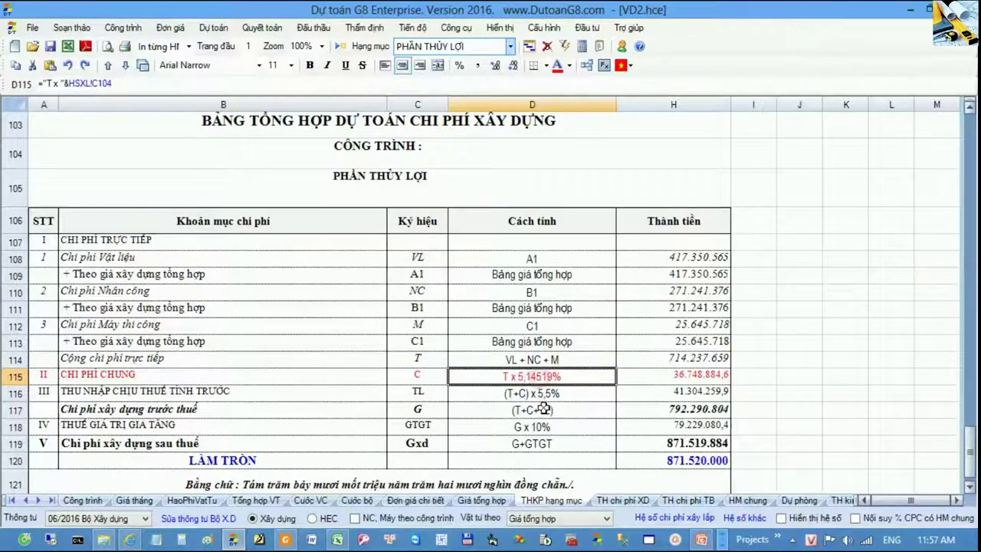
# - Return to the PHẦN XÂY DỰNG table and check its CHI PHÍ CHUNG symbol, rate calculation and label in row 13
pyautogui.click(423, 379)
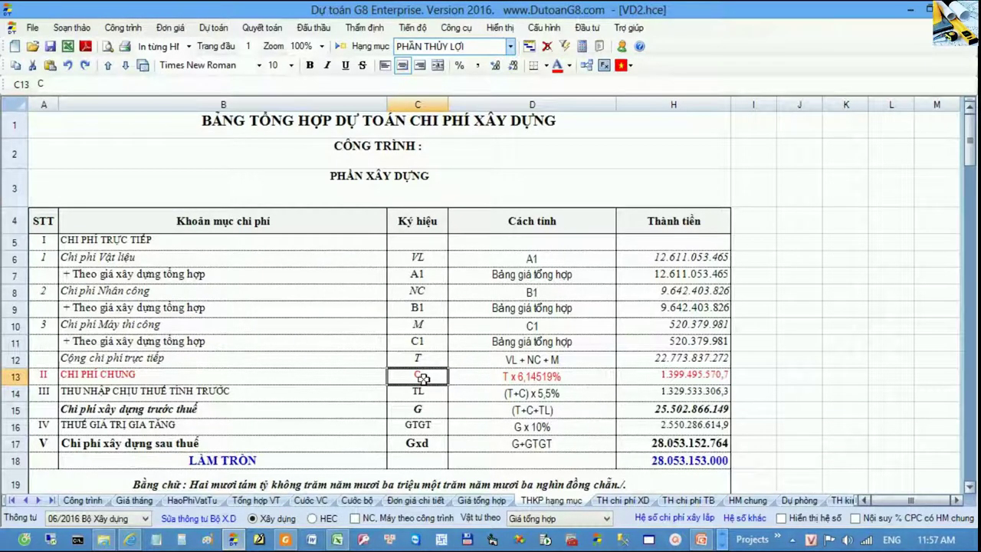
pyautogui.click(532, 377)
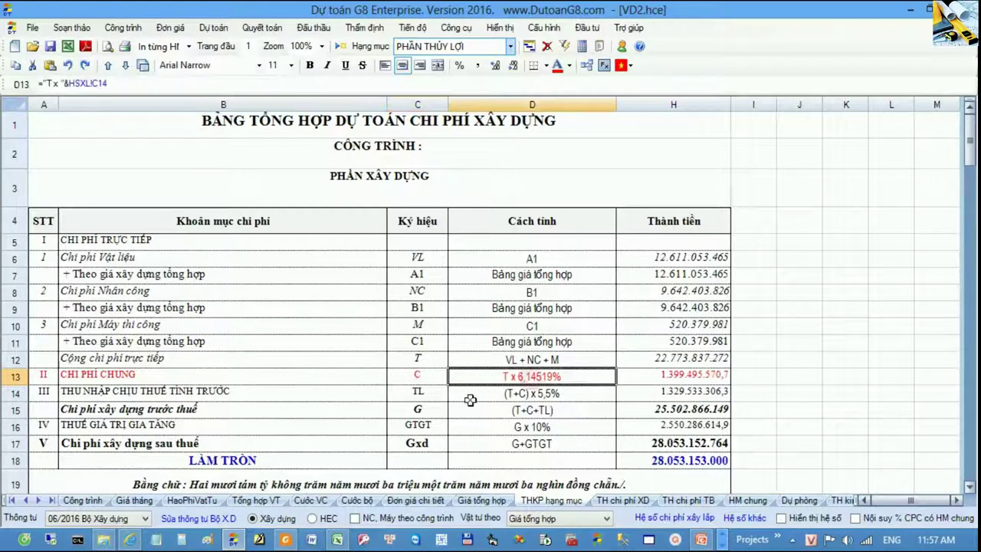
pyautogui.click(292, 377)
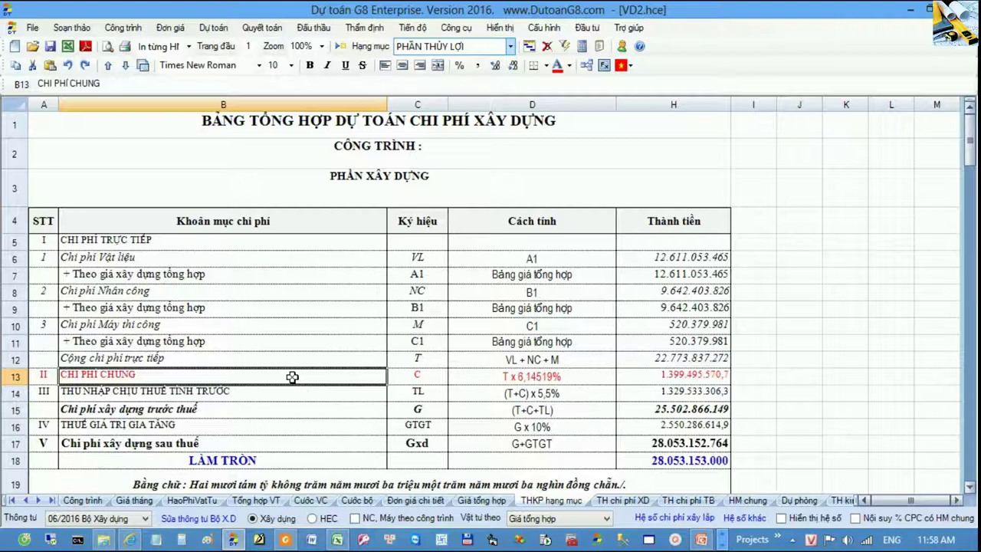
# - Highlight TỔNG CỘNG and its pre-tax cost in B8:C8 of TH chi phí XD and compare it with THKP hạng mục
pyautogui.click(622, 499)
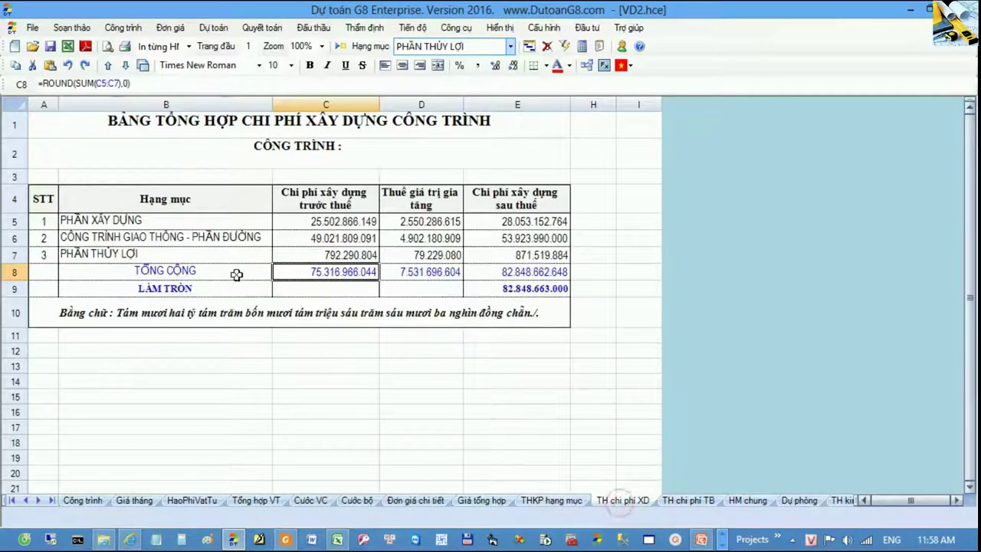
pyautogui.moveTo(236, 273); pyautogui.dragTo(306, 273)
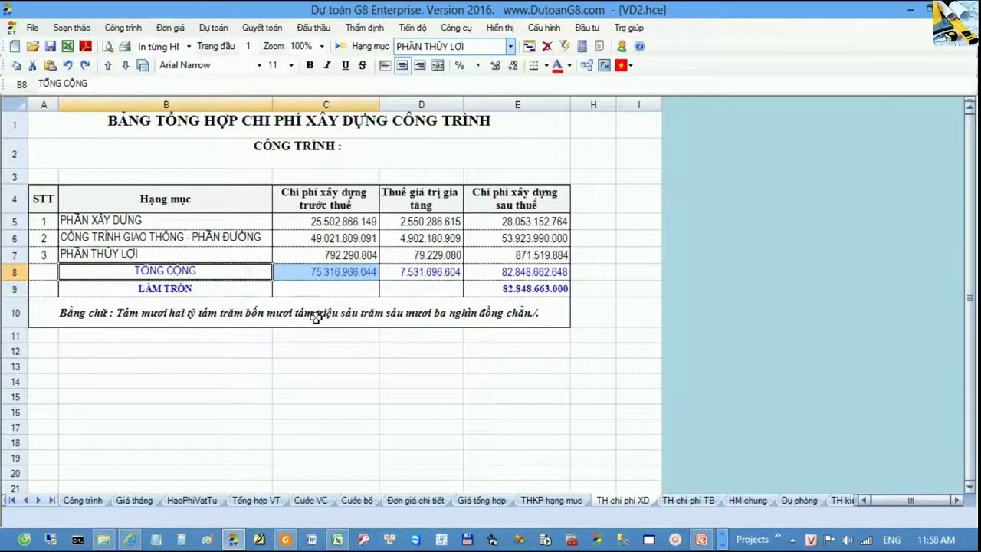
pyautogui.click(548, 500)
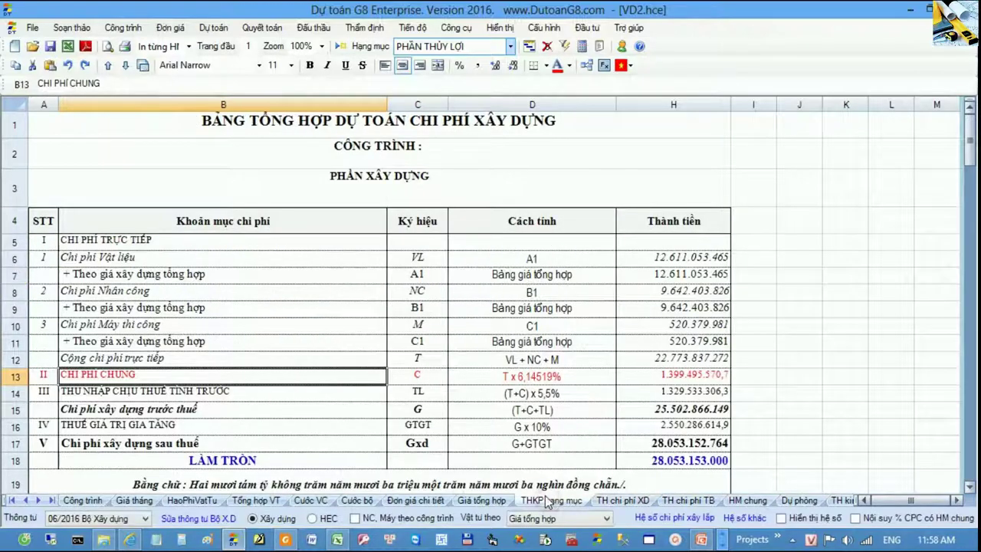
pyautogui.click(625, 500)
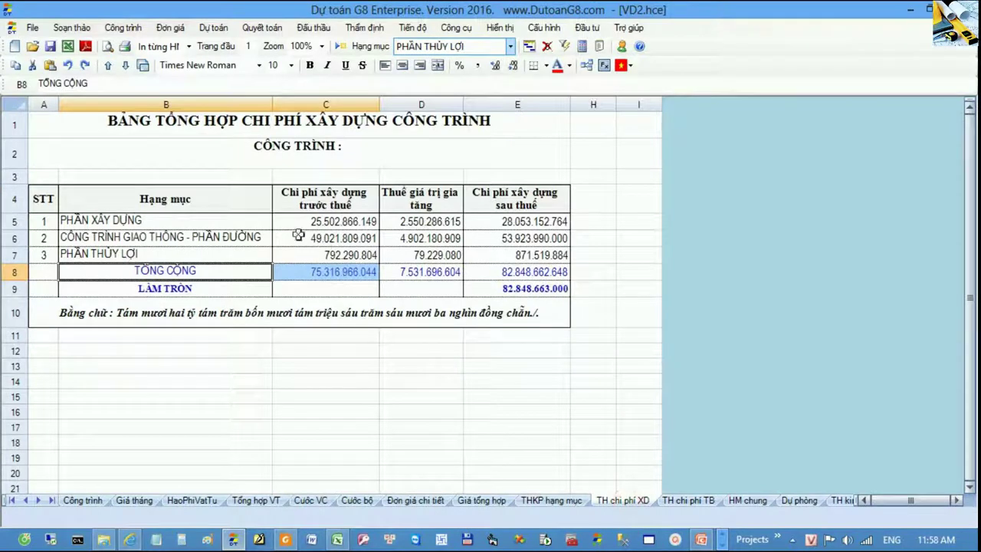
# - Highlight the three items' pre-tax costs in B5:C7 and their TỔNG CỘNG, and inspect the formula in C5
pyautogui.moveTo(267, 226); pyautogui.dragTo(335, 252)
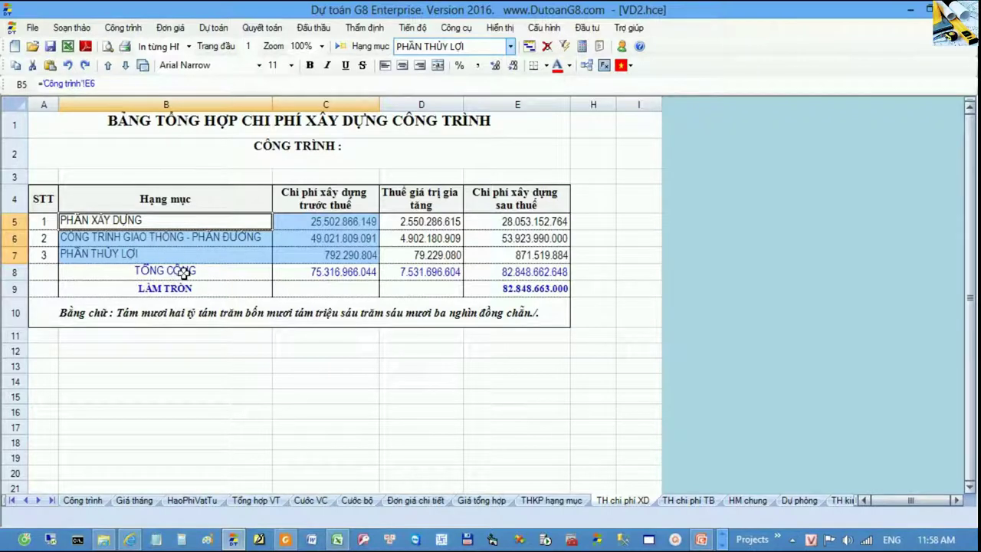
pyautogui.moveTo(322, 222); pyautogui.dragTo(332, 256)
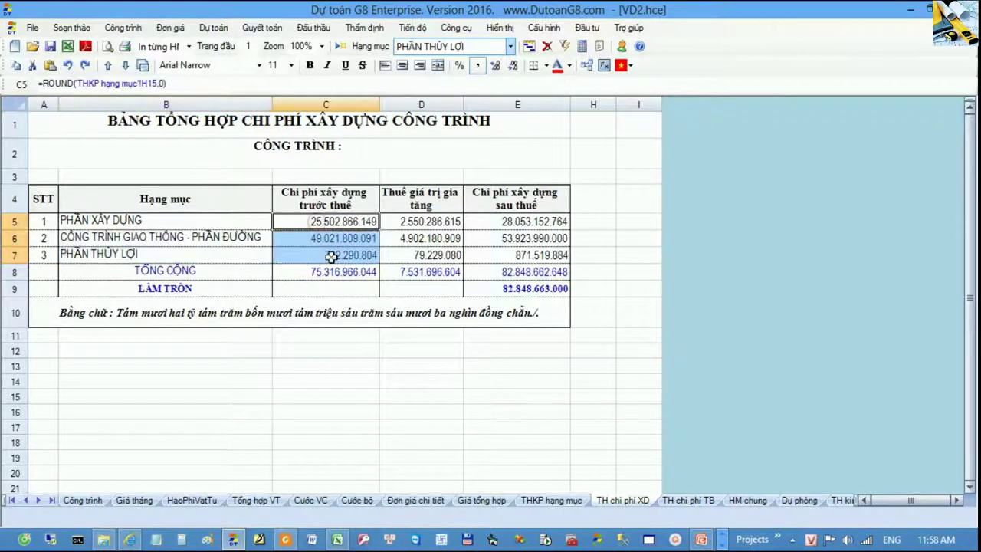
pyautogui.moveTo(237, 272); pyautogui.dragTo(349, 271)
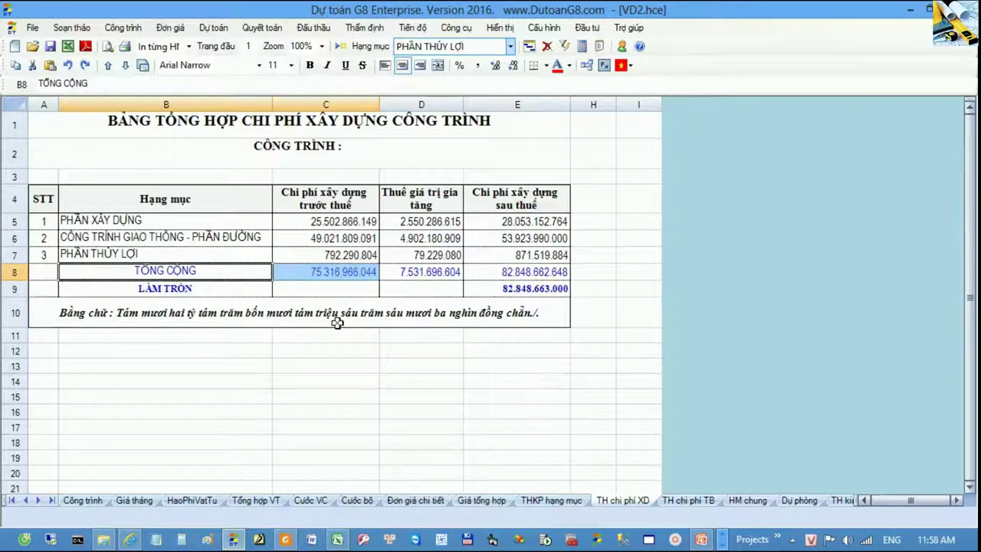
pyautogui.click(338, 222)
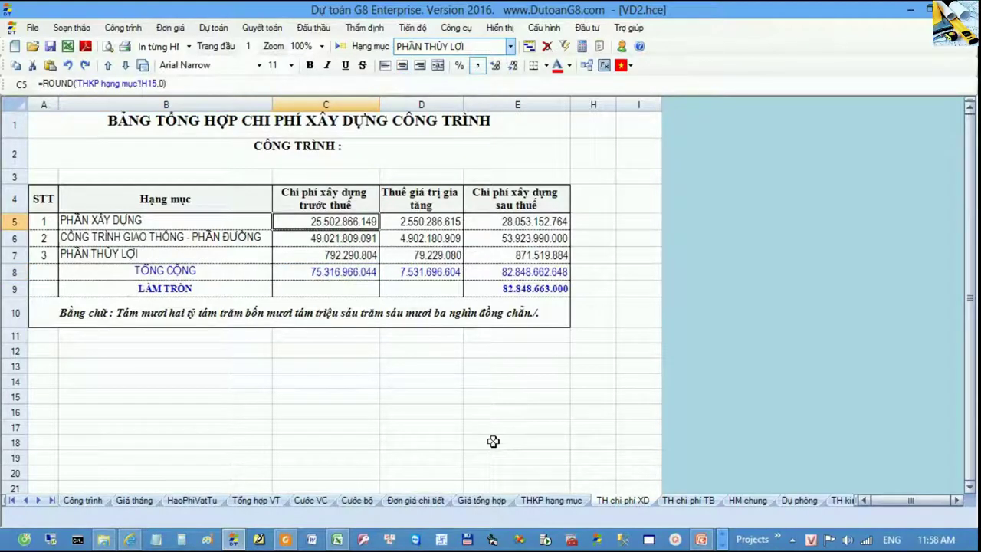
# - Look through Công trình and TH chi phí XD, and highlight CHI PHÍ CHUNG in B13:D13 of THKP hạng mục
pyautogui.click(89, 502)
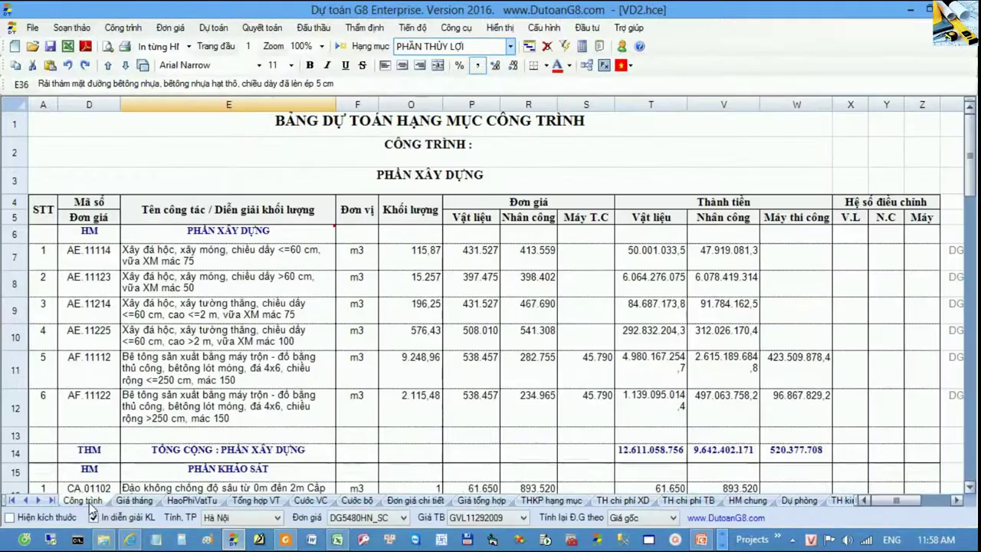
pyautogui.click(624, 500)
pyautogui.click(552, 499)
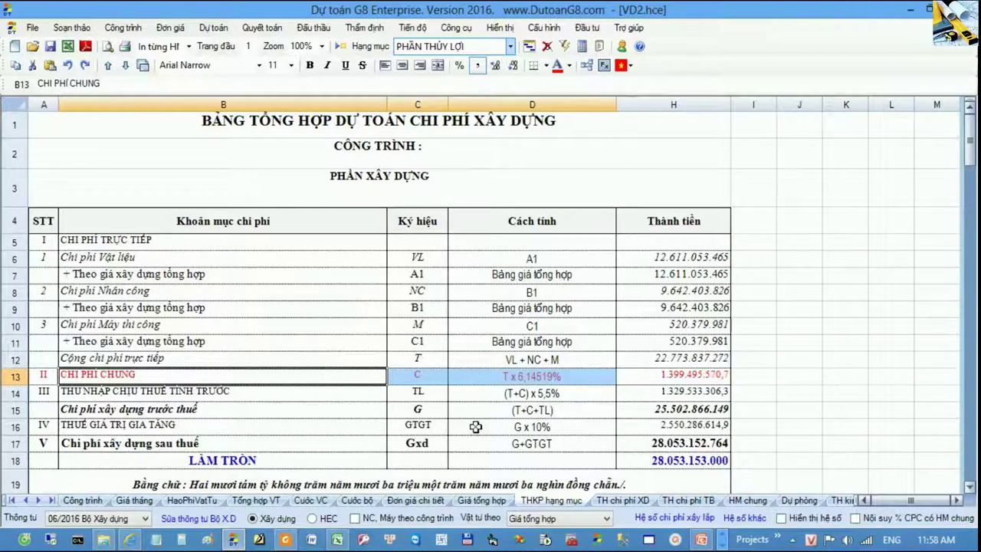
pyautogui.click(477, 393)
pyautogui.moveTo(335, 376); pyautogui.dragTo(510, 379)
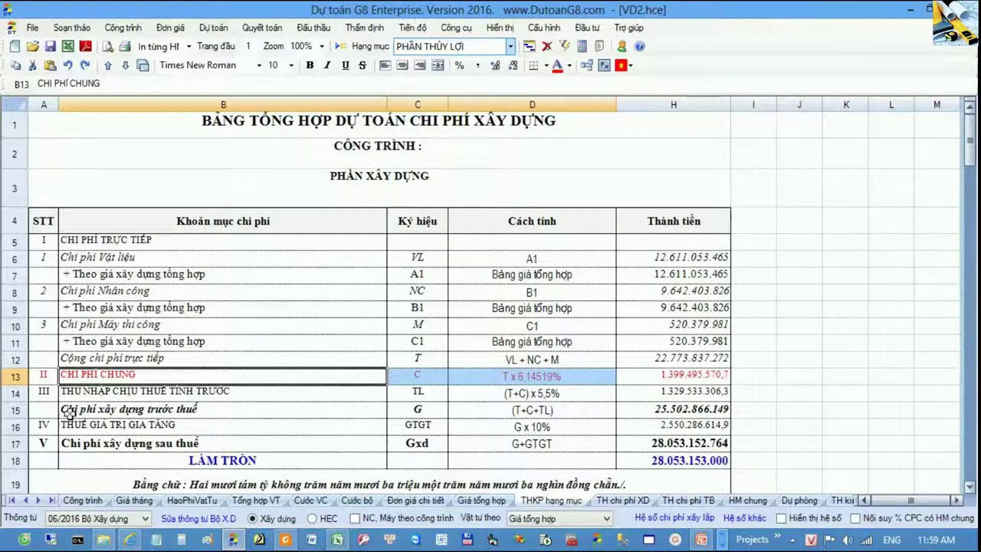
# - Select the whole CHI PHÍ CHUNG row 13 and inspect the formula of its amount in H13
pyautogui.click(18, 376)
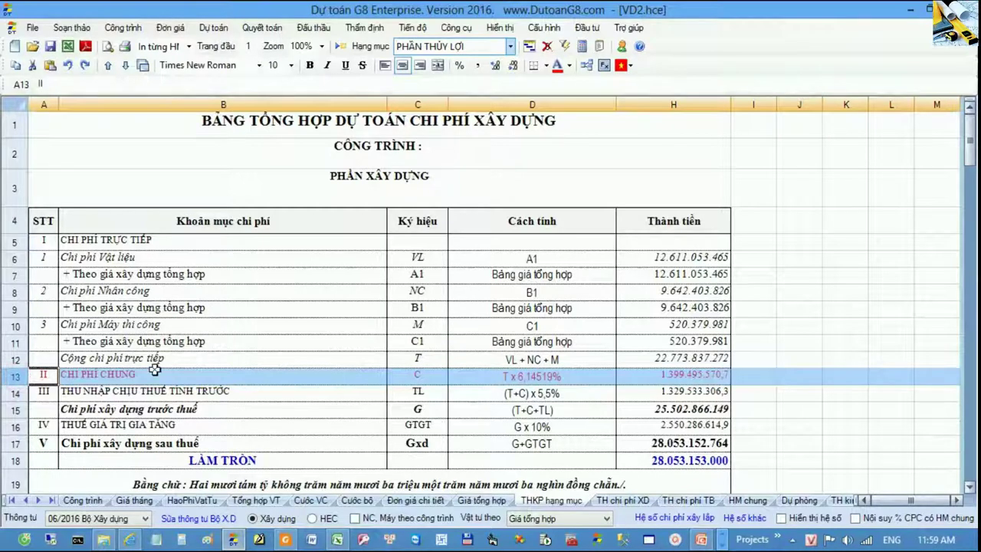
pyautogui.moveTo(409, 375)
pyautogui.mouseDown()
pyautogui.moveTo(665, 376)
pyautogui.moveTo(404, 377)
pyautogui.mouseUp()
pyautogui.click(665, 376)
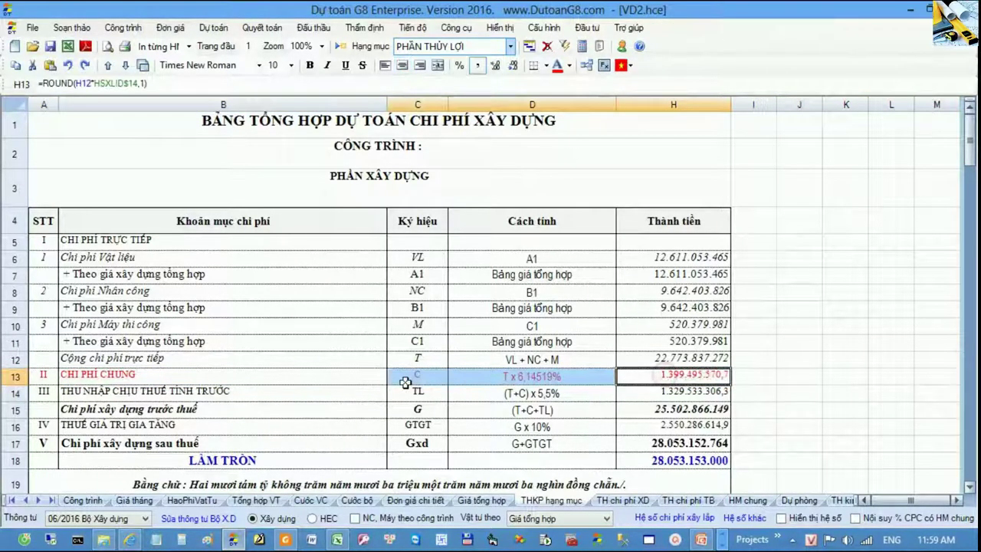
pyautogui.click(291, 375)
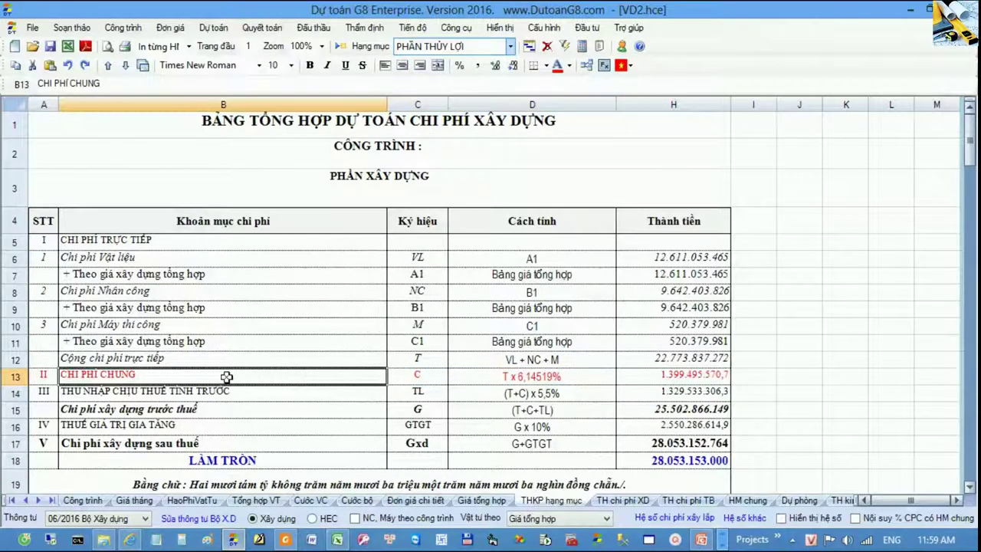
# - Highlight the CHI PHÍ CHUNG label in A13:B13 and its rate calculation in C13:D13
pyautogui.moveTo(40, 373); pyautogui.dragTo(357, 379)
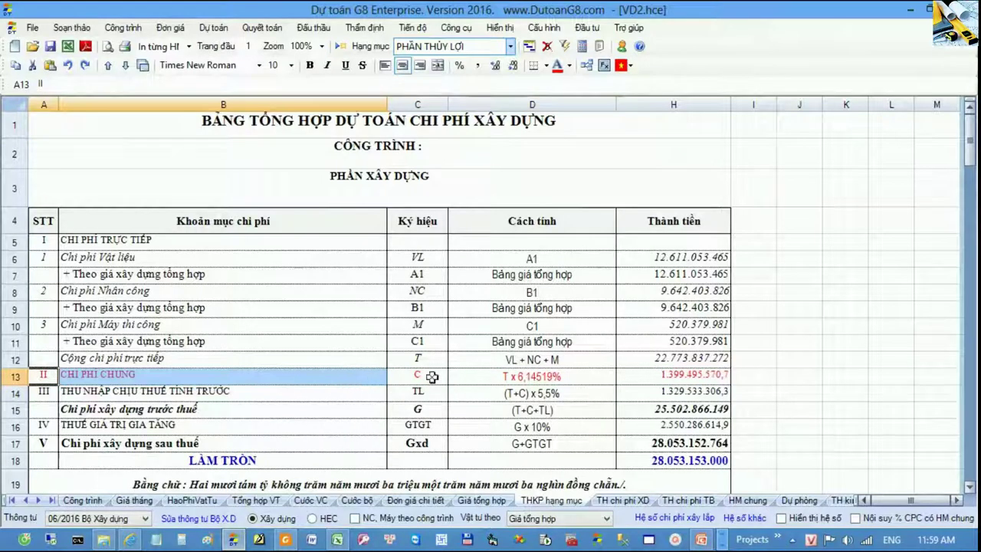
pyautogui.click(563, 377)
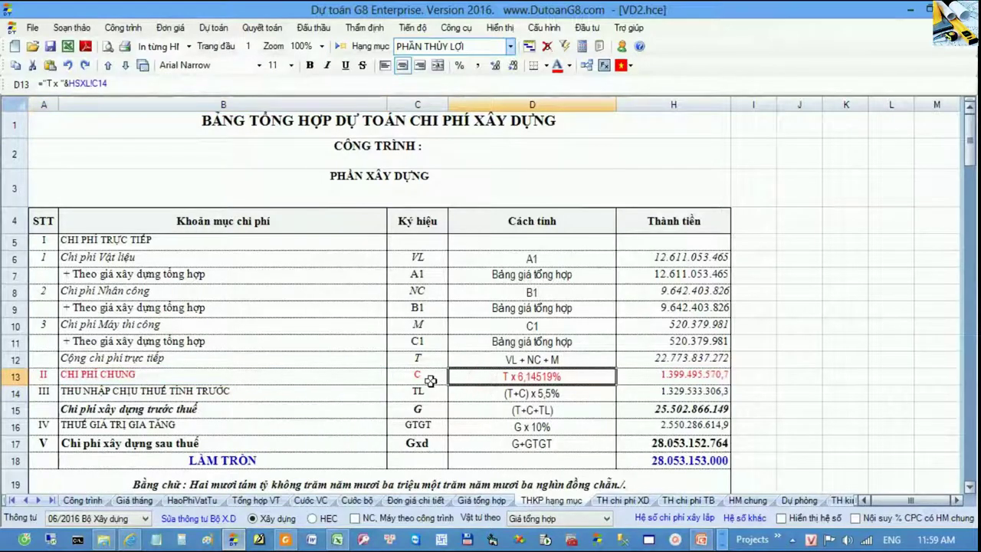
pyautogui.click(90, 375)
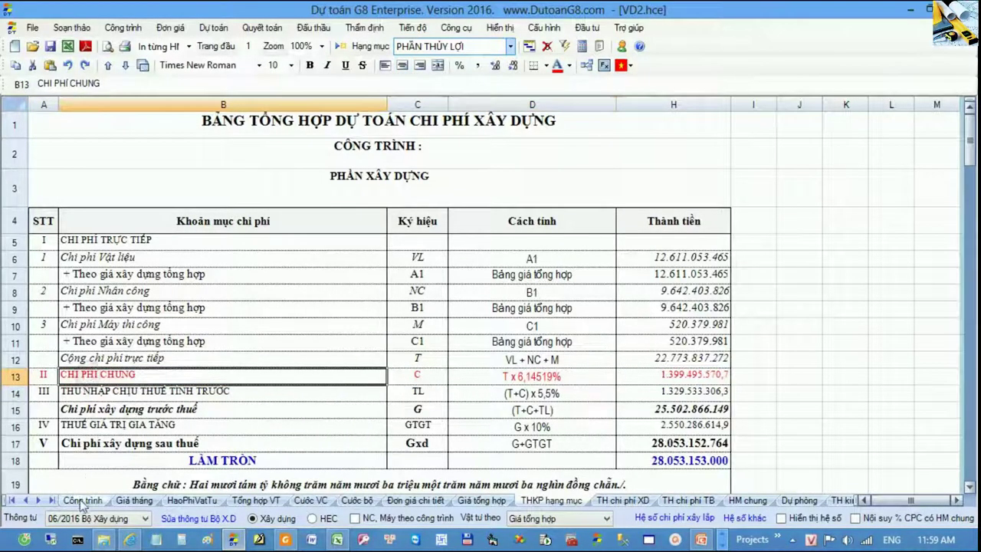
pyautogui.click(536, 376)
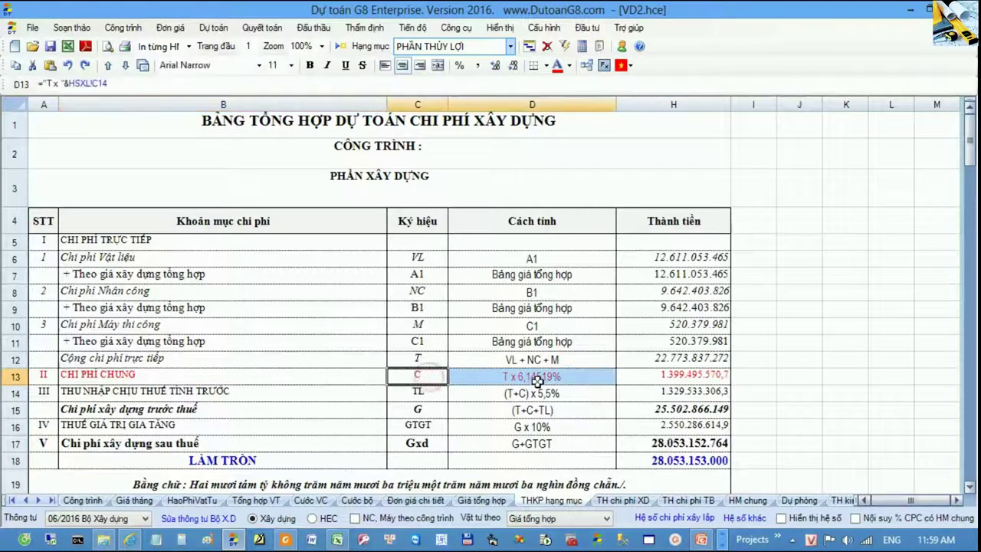
pyautogui.click(115, 276)
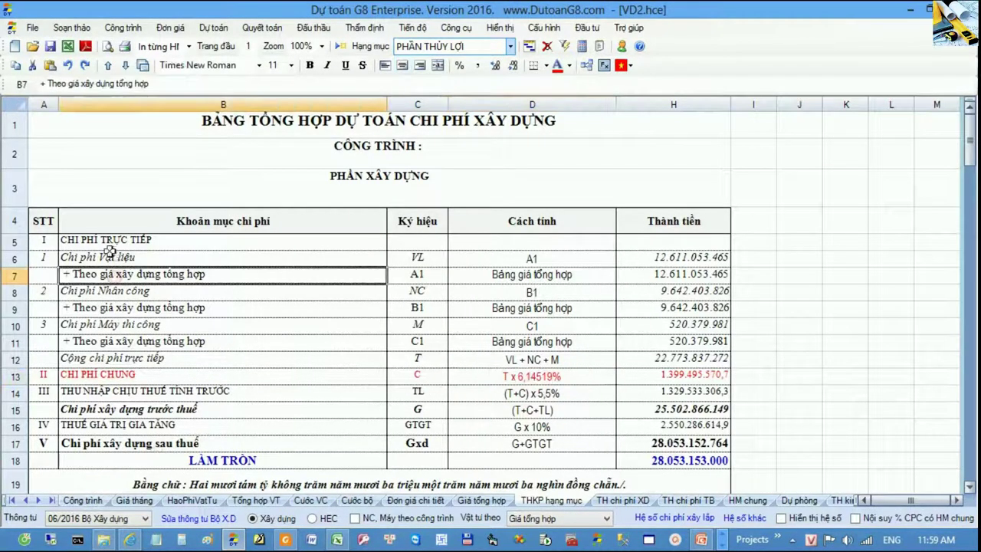
# - Open the cost coefficients from the Công trình sheet and set the general cost rate of phần xây dựng to 5,78%
pyautogui.click(83, 500)
pyautogui.click(112, 29)
pyautogui.click(138, 130)
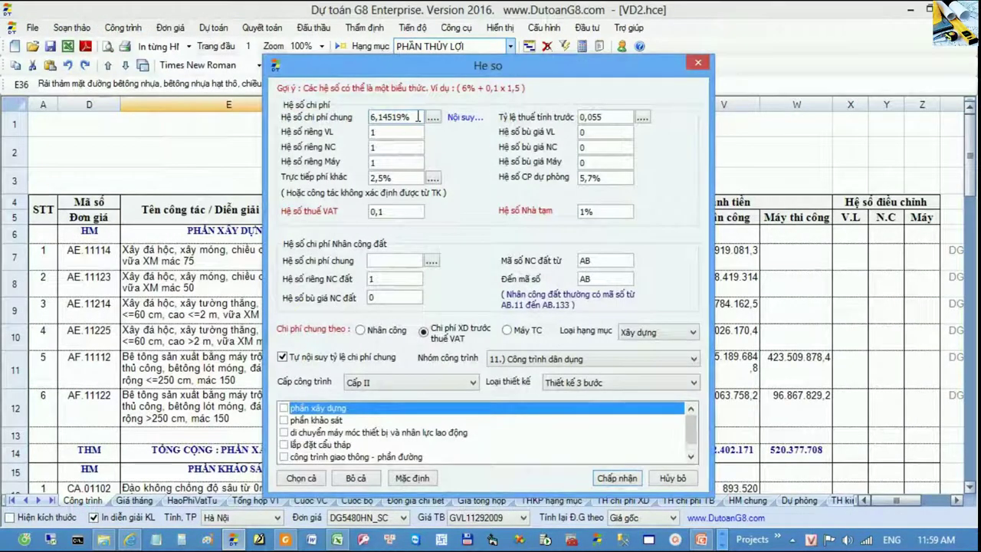
pyautogui.doubleClick(418, 117)
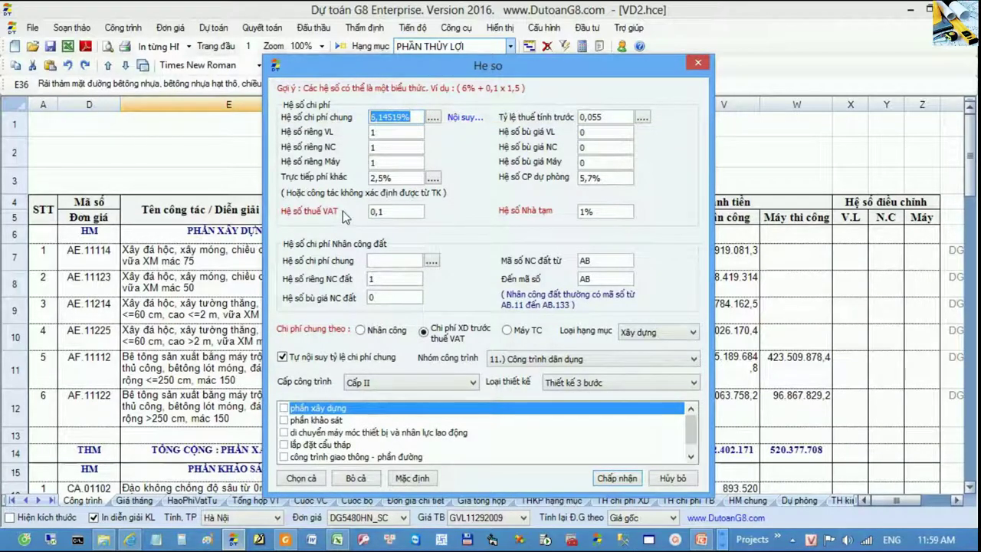
pyautogui.write('5,7')
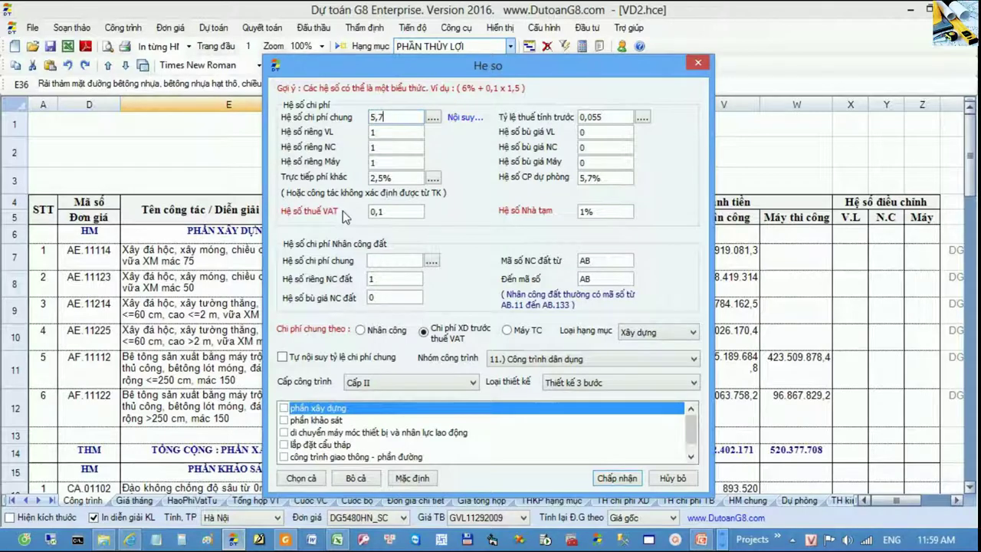
pyautogui.write('8%')
pyautogui.moveTo(404, 116); pyautogui.dragTo(361, 117)
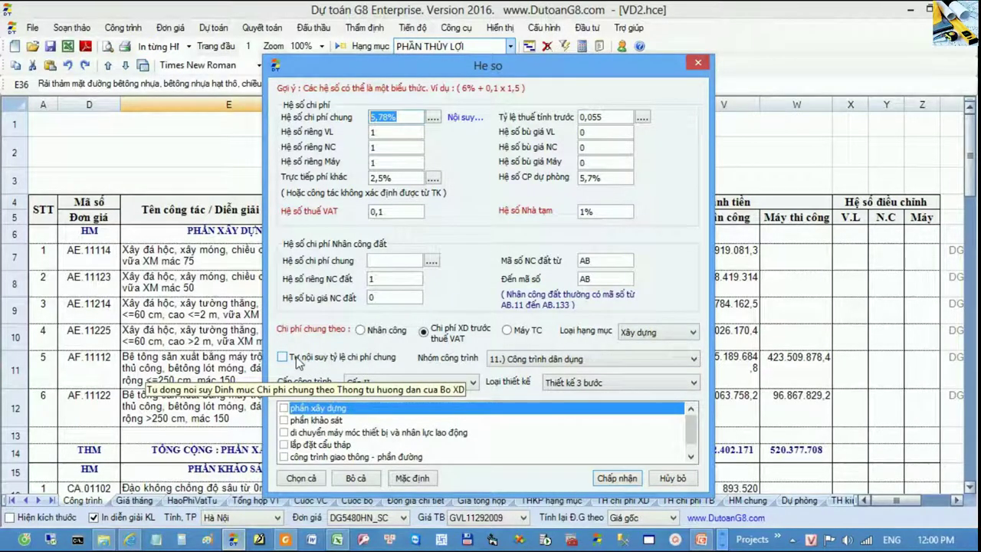
pyautogui.doubleClick(404, 115)
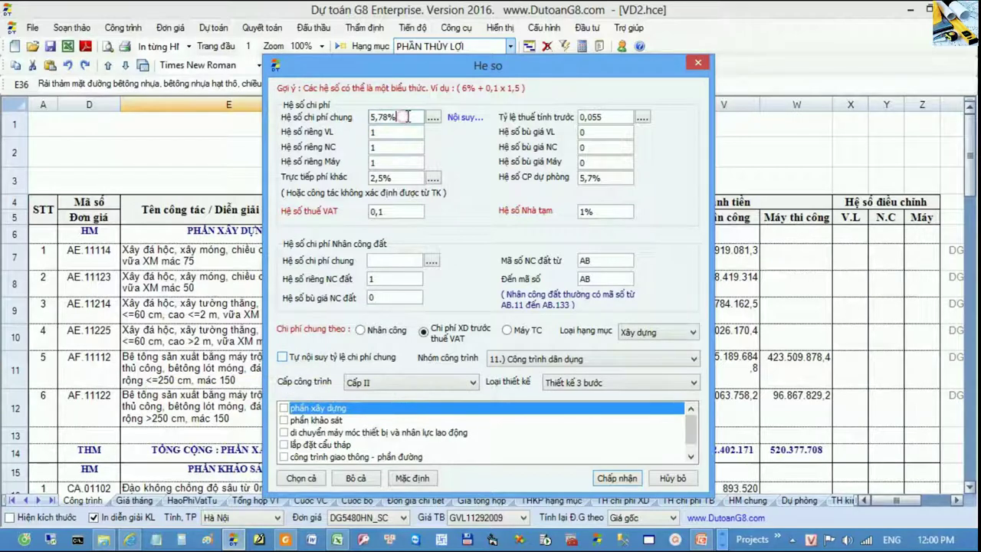
pyautogui.click(406, 116)
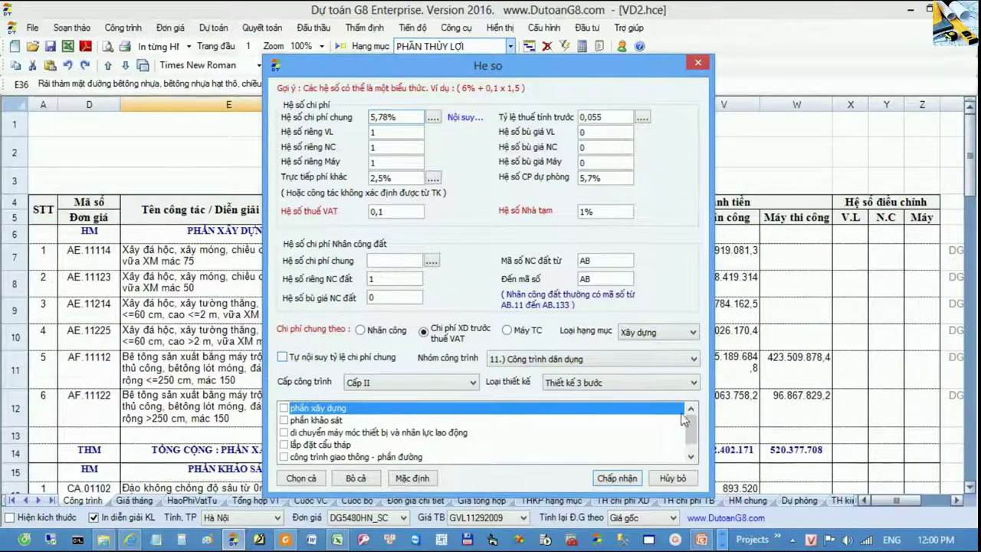
# - Set the general cost rate to 4,78% for both công trình giao thông - phần đường and phần thủy lợi
pyautogui.moveTo(690, 426); pyautogui.dragTo(690, 433)
pyautogui.click(381, 445)
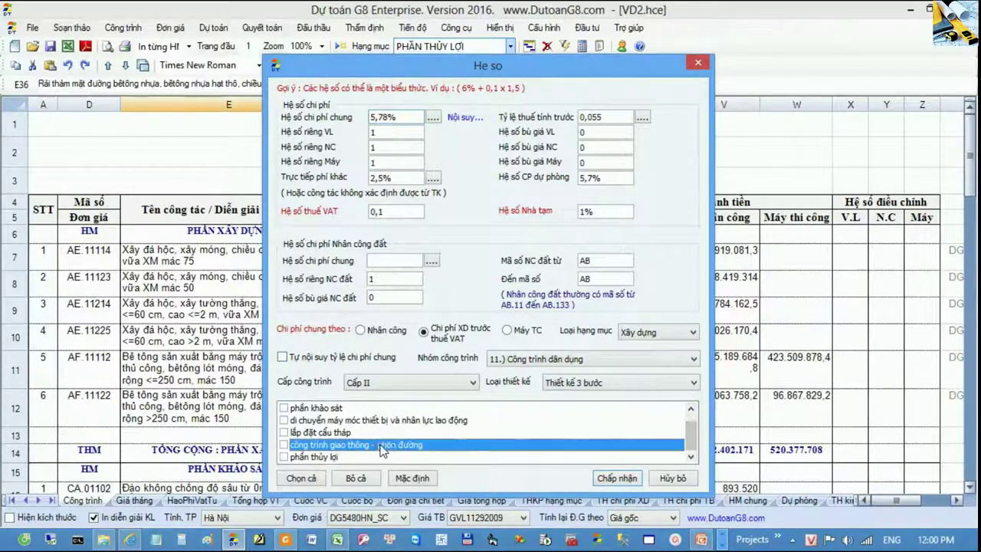
pyautogui.moveTo(415, 117); pyautogui.dragTo(349, 115)
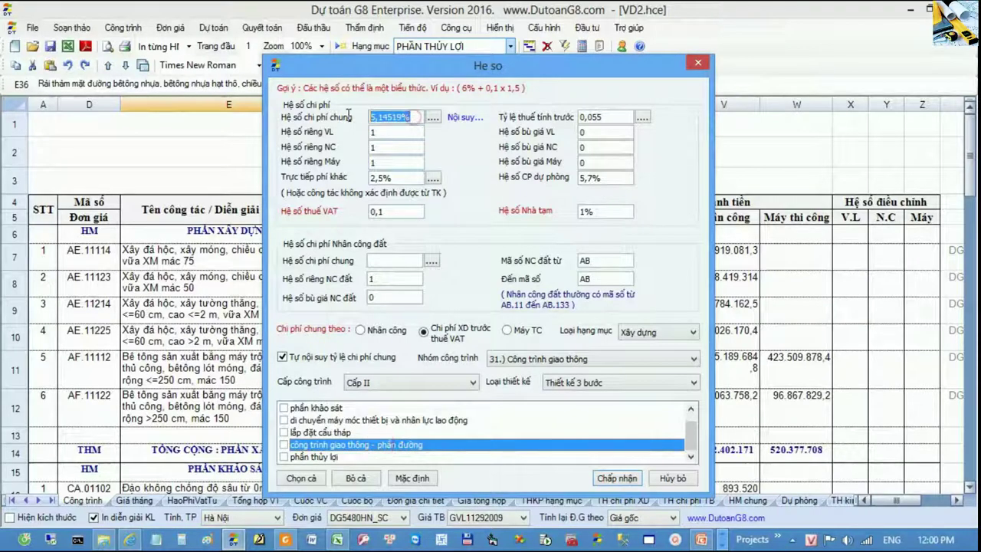
pyautogui.write('4,78')
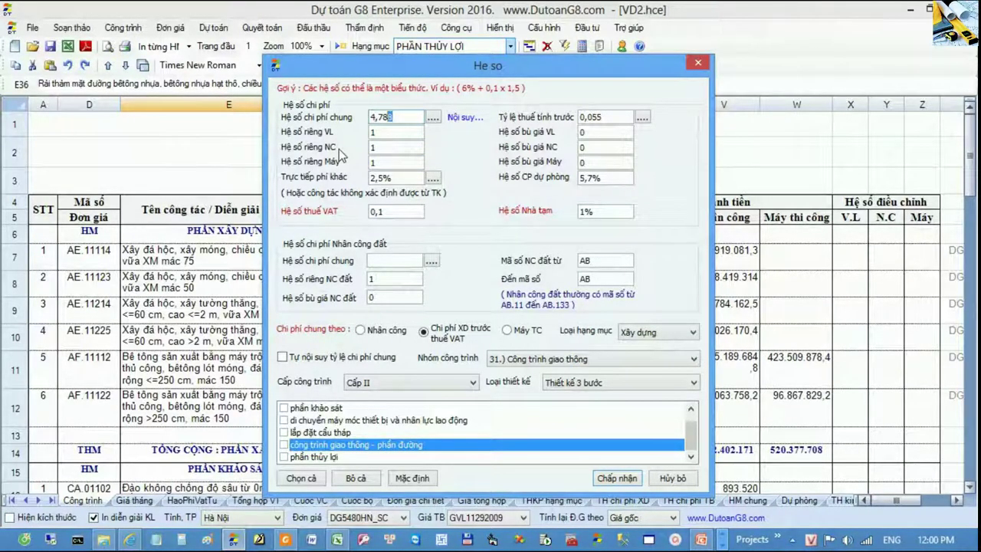
pyautogui.write('8%')
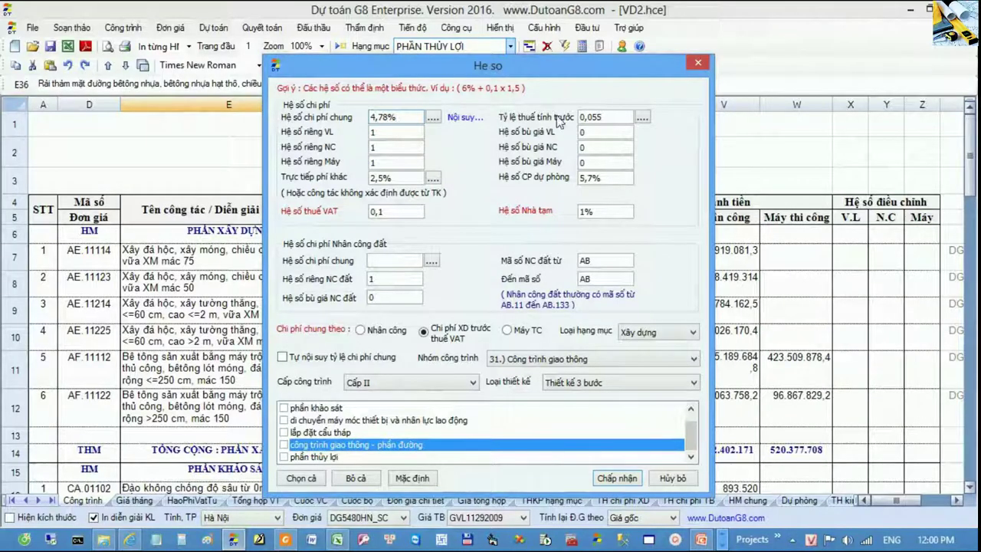
pyautogui.click(325, 456)
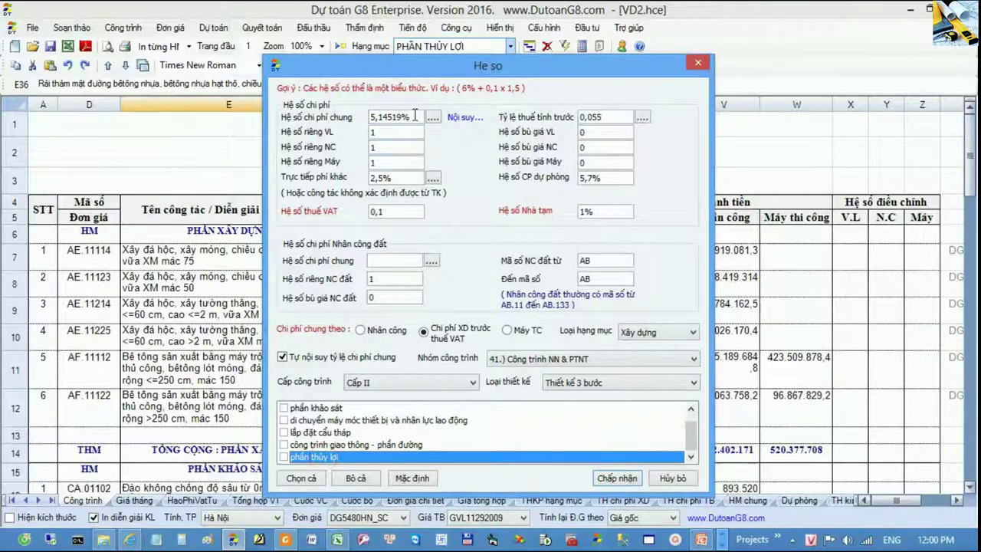
pyautogui.write('4,78%')
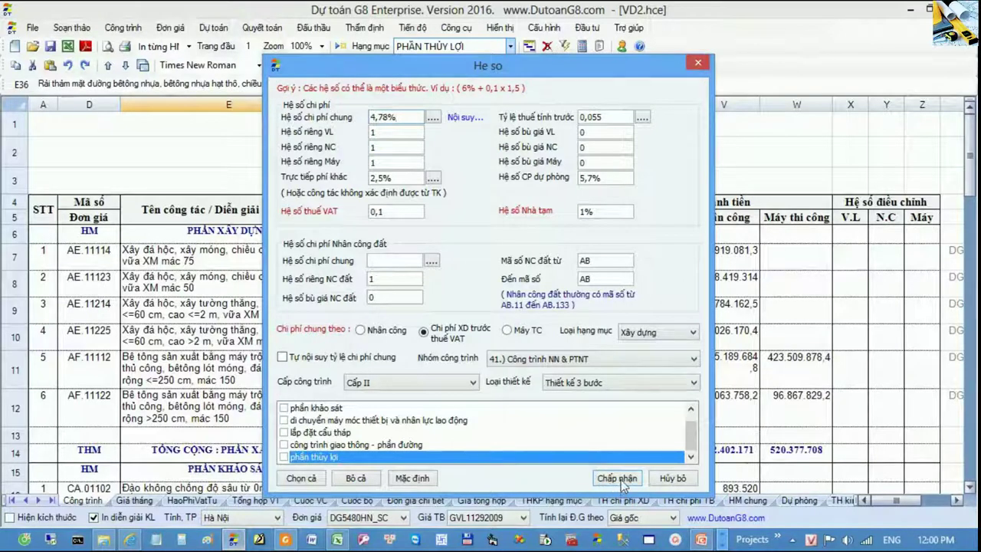
# - Review the coefficients of each work item in the list and accept the manually entered general cost rates
pyautogui.click(367, 446)
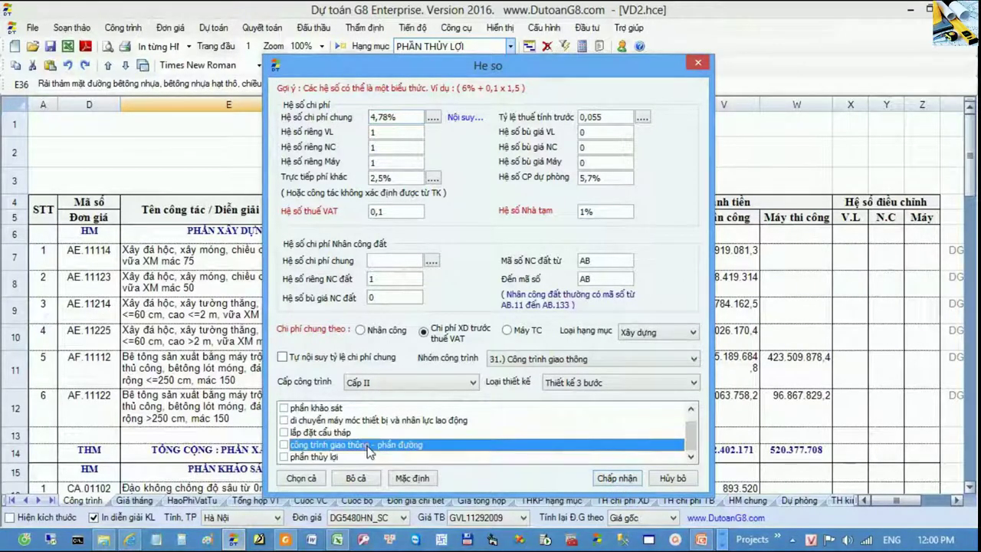
pyautogui.click(338, 433)
pyautogui.click(328, 421)
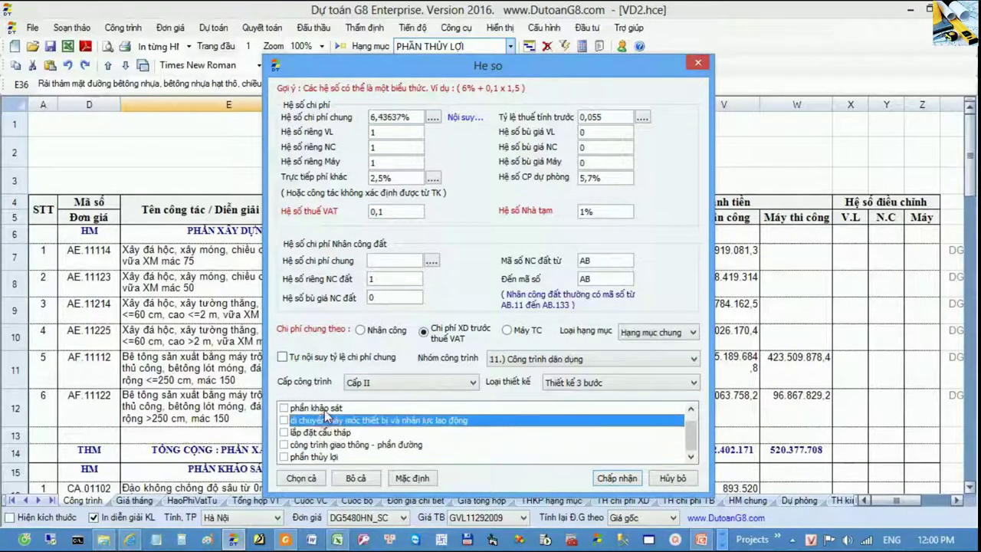
pyautogui.click(325, 408)
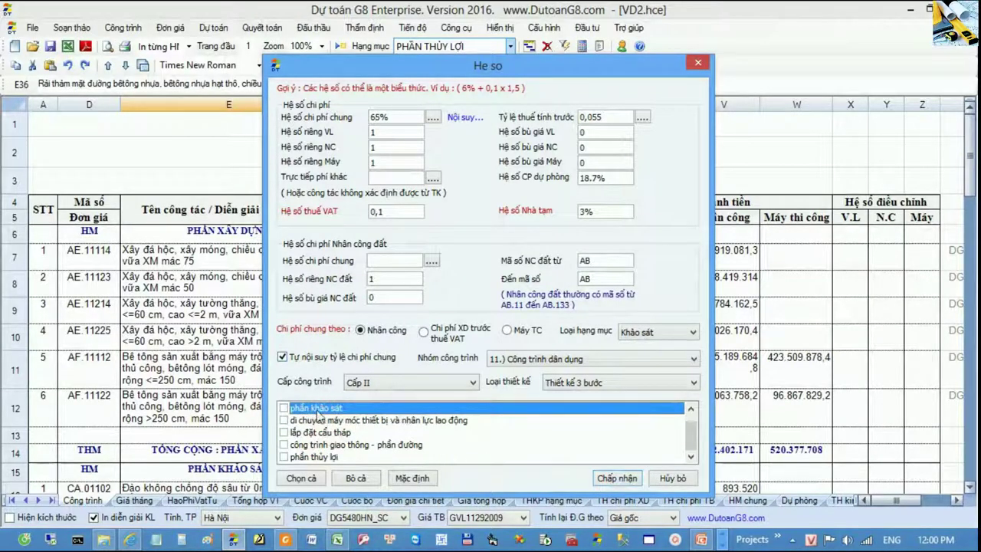
pyautogui.scroll(1, 318, 412)
pyautogui.click(317, 409)
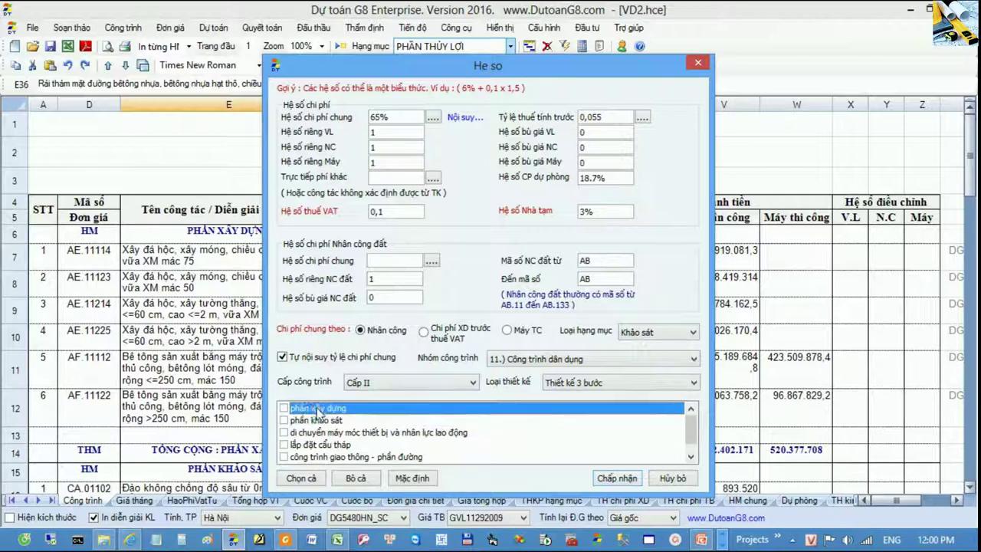
pyautogui.click(335, 456)
pyautogui.scroll(-1, 322, 459)
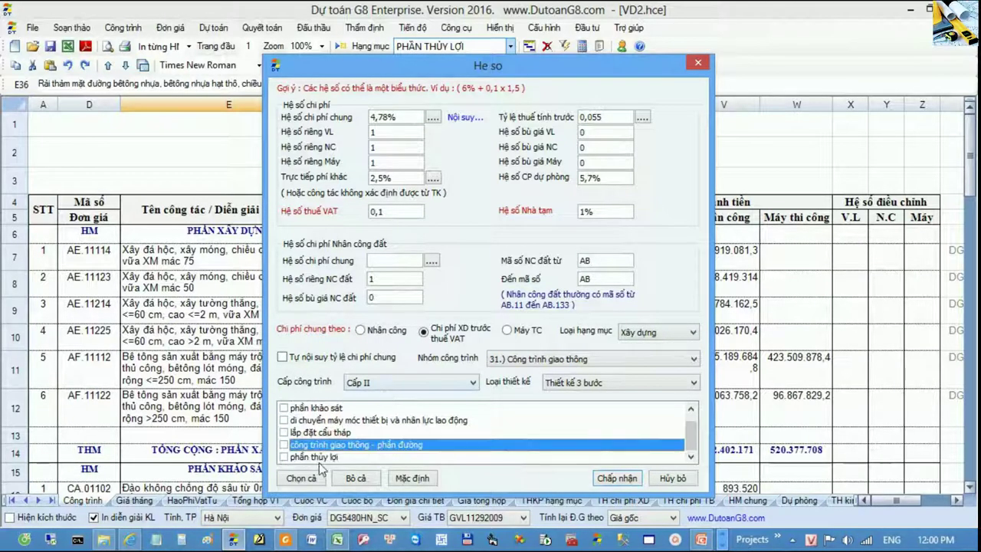
pyautogui.click(318, 458)
pyautogui.click(603, 478)
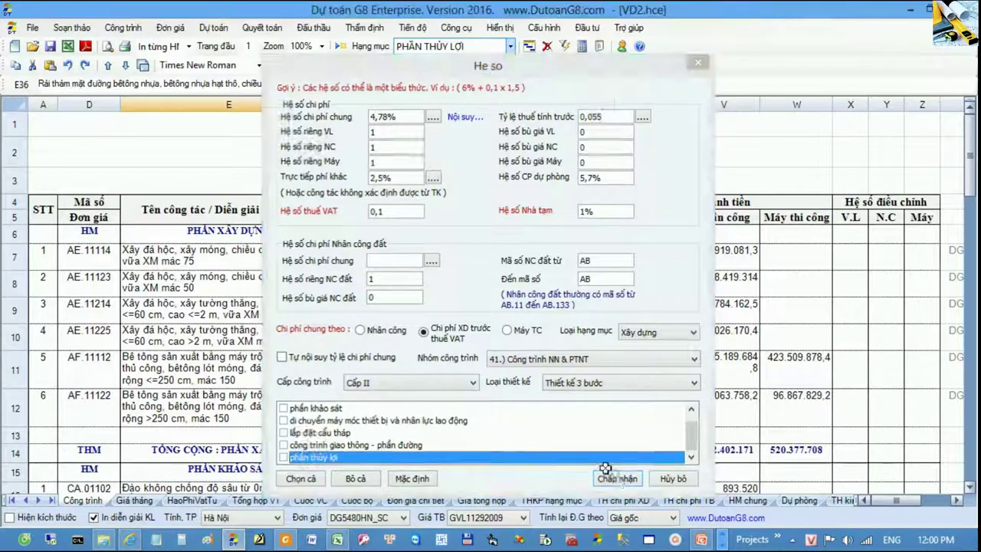
pyautogui.click(458, 408)
pyautogui.click(448, 364)
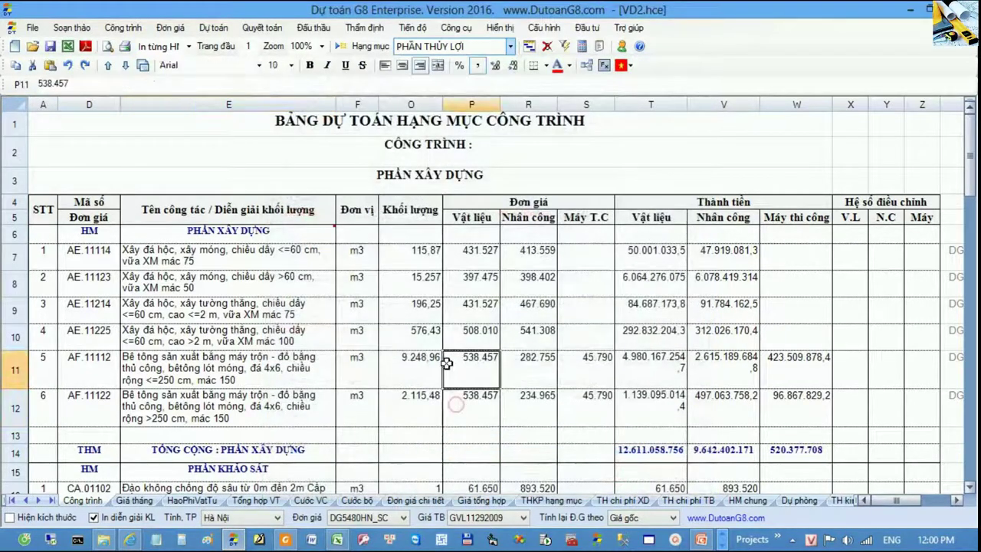
# - Open THKP hạng mục and highlight the CHI PHÍ CHUNG row 13 and the title of PHẦN XÂY DỰNG
pyautogui.click(545, 502)
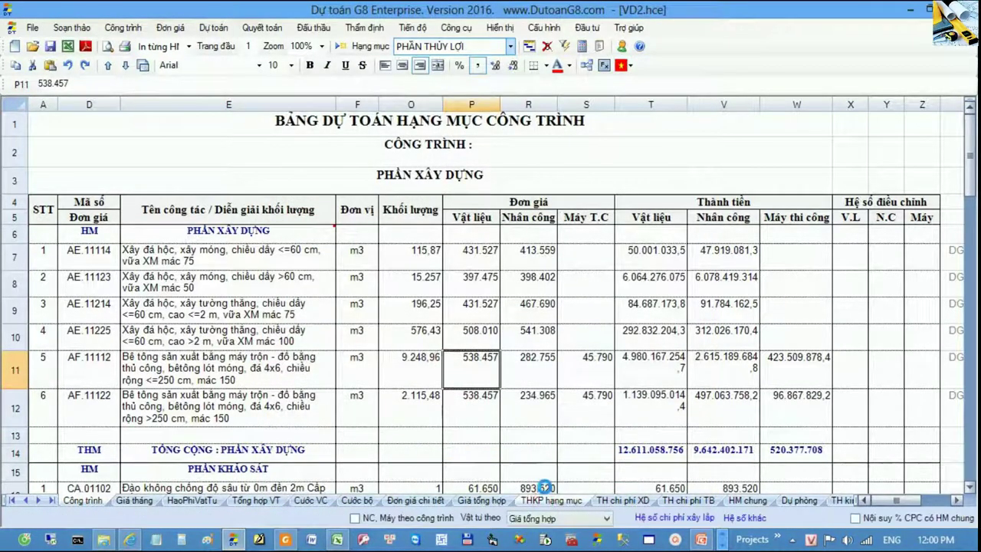
pyautogui.click(508, 410)
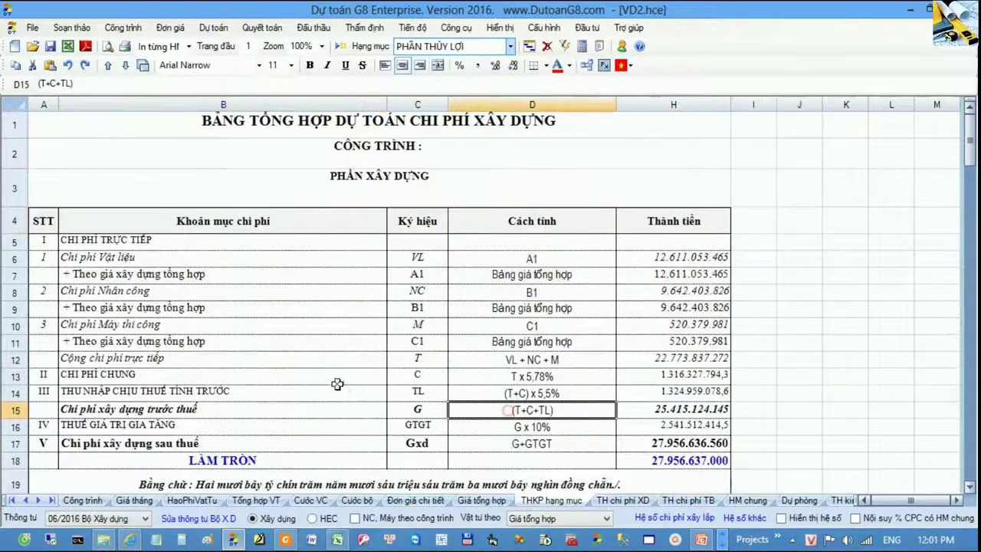
pyautogui.moveTo(46, 376); pyautogui.dragTo(374, 386)
pyautogui.click(566, 374)
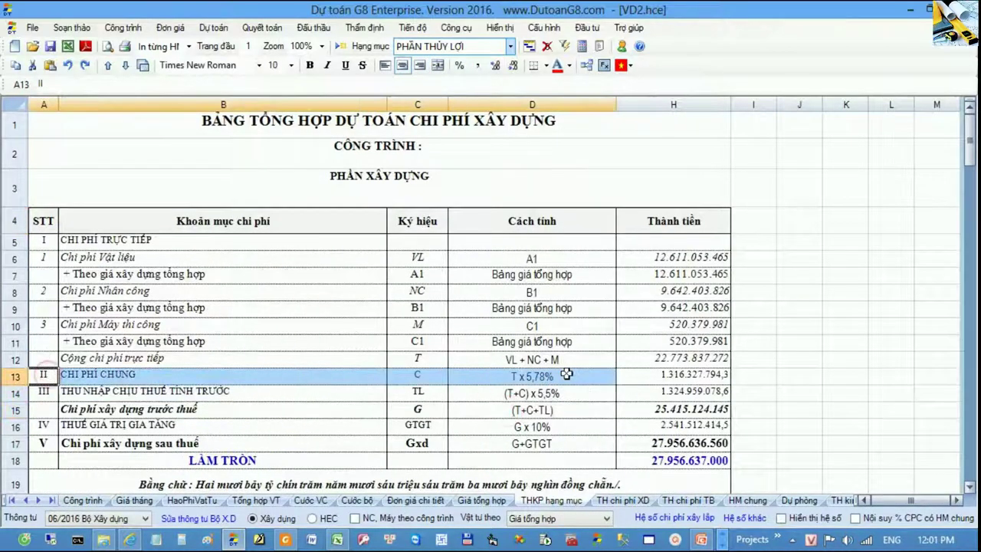
pyautogui.moveTo(397, 144); pyautogui.dragTo(418, 196)
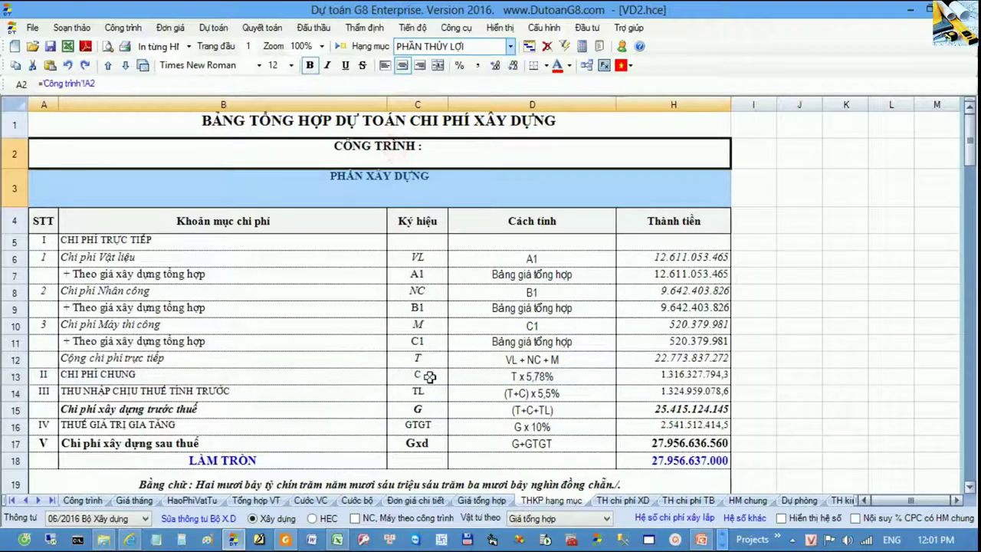
pyautogui.moveTo(443, 377); pyautogui.dragTo(552, 376)
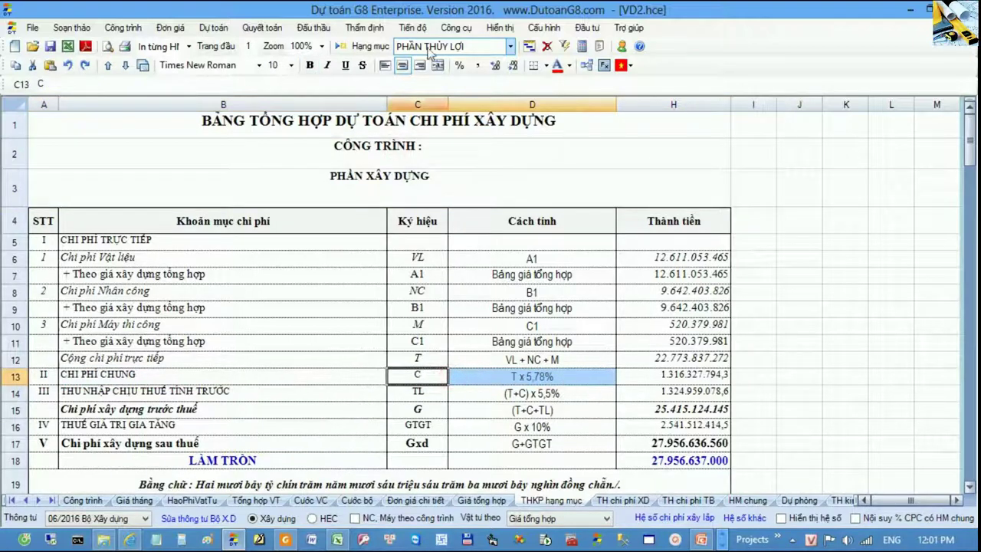
# - Go to the CÔNG TRÌNH GIAO THÔNG item and highlight its CHI PHÍ CHUNG row in B96:H96
pyautogui.click(452, 46)
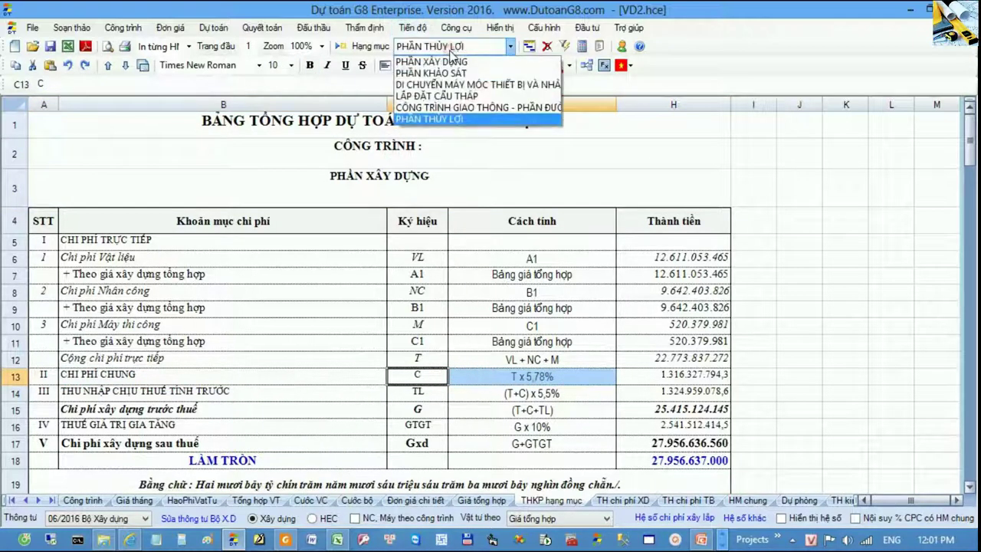
pyautogui.click(459, 107)
pyautogui.moveTo(347, 381); pyautogui.dragTo(670, 374)
# - Highlight the PHẦN THỦY LỢI title and its CHI PHÍ CHUNG row 115, and inspect the formula in H115
pyautogui.scroll(-5, 671, 374)
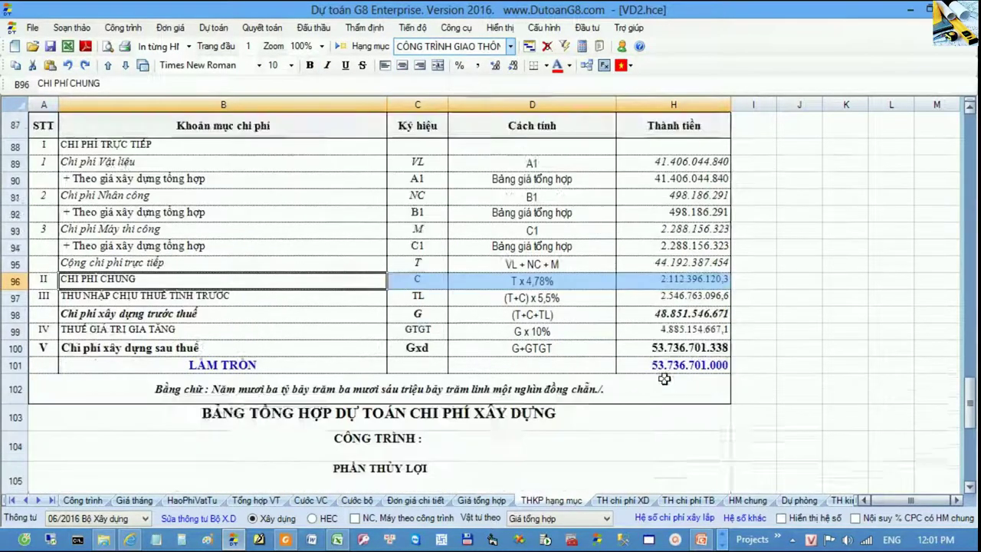
pyautogui.moveTo(309, 219); pyautogui.dragTo(456, 296)
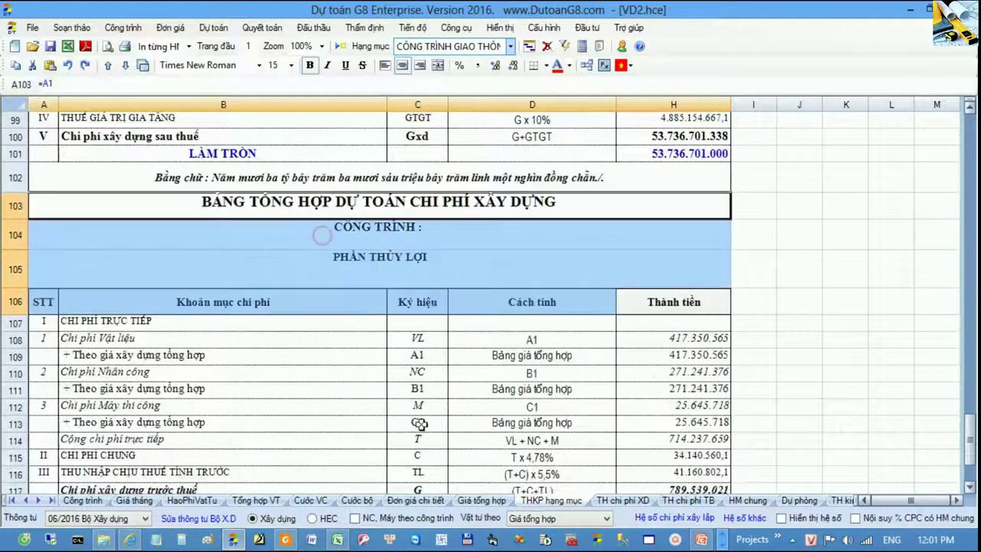
pyautogui.moveTo(365, 453); pyautogui.dragTo(713, 462)
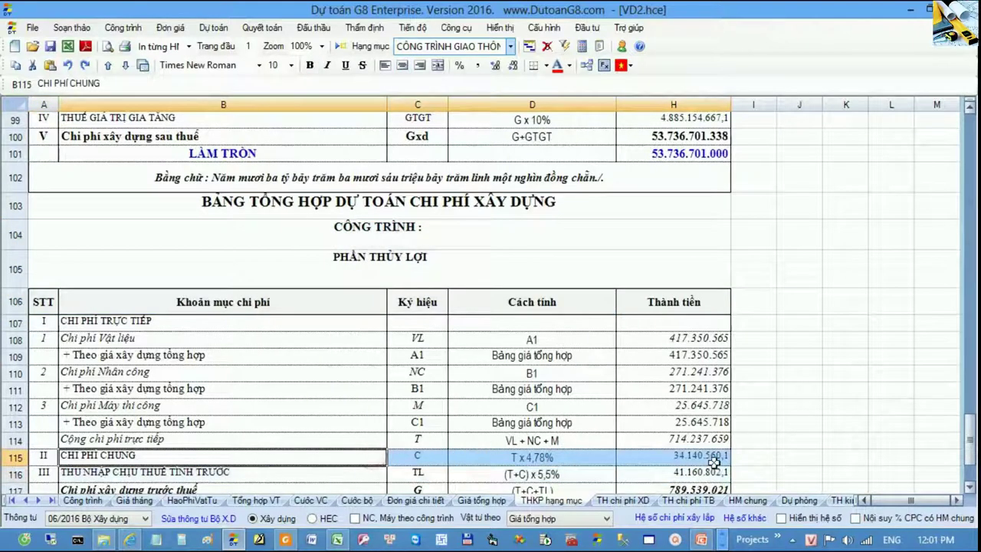
pyautogui.click(712, 454)
# - Open the Chiết tính sheet and highlight the CHI PHÍ CHUNG row 16 and the PHẦN XÂY DỰNG title
pyautogui.click(39, 500)
pyautogui.click(40, 499)
pyautogui.click(40, 500)
pyautogui.click(40, 499)
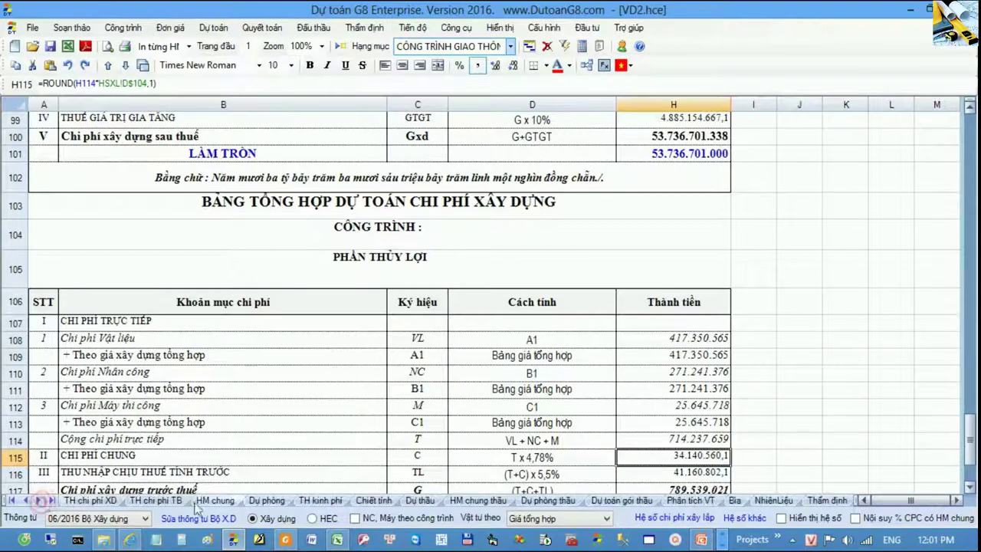
pyautogui.click(373, 500)
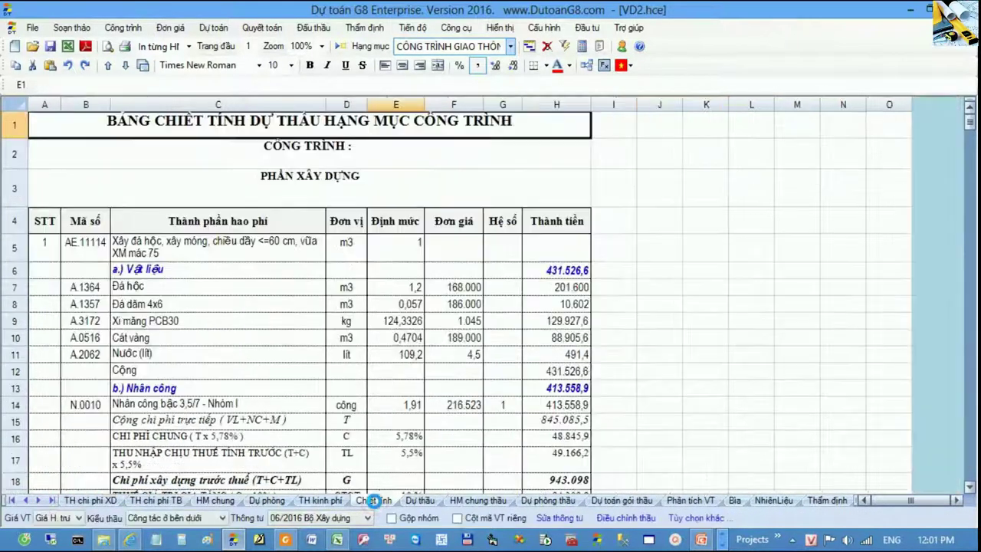
pyautogui.click(352, 422)
pyautogui.moveTo(54, 438); pyautogui.dragTo(580, 438)
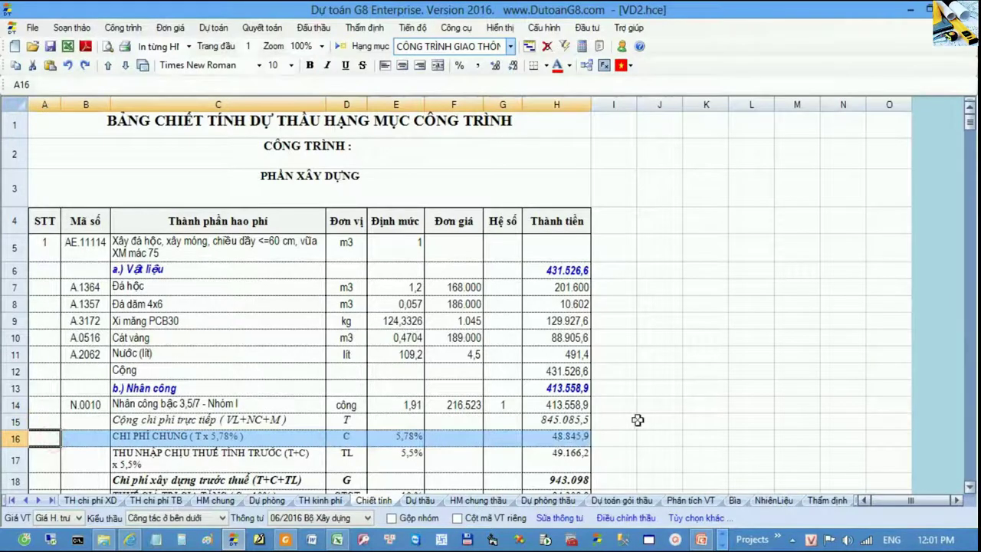
pyautogui.moveTo(226, 147); pyautogui.dragTo(419, 221)
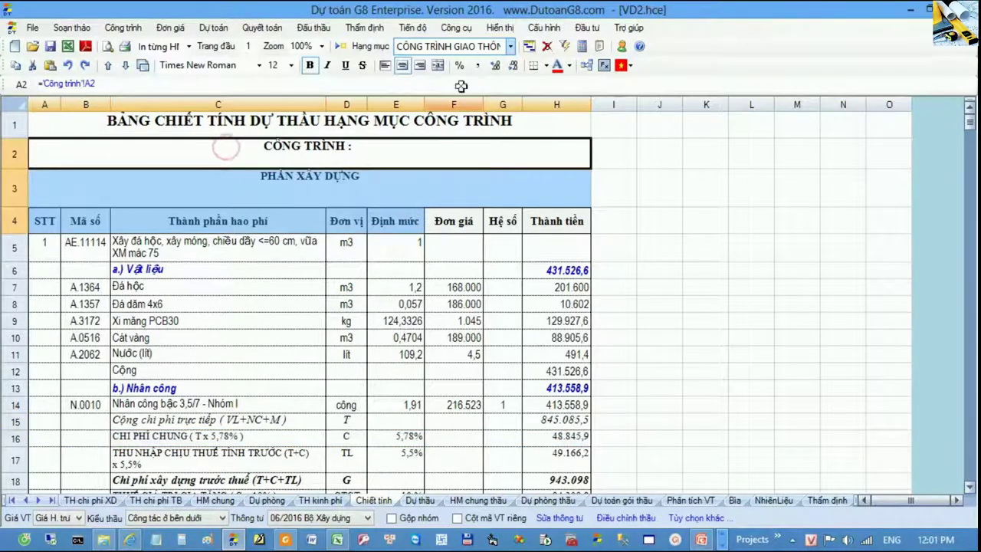
# - Go to PHẦN THỦY LỢI in Chiết tính and highlight its title and the CHI PHÍ CHUNG row 446
pyautogui.click(471, 46)
pyautogui.click(463, 121)
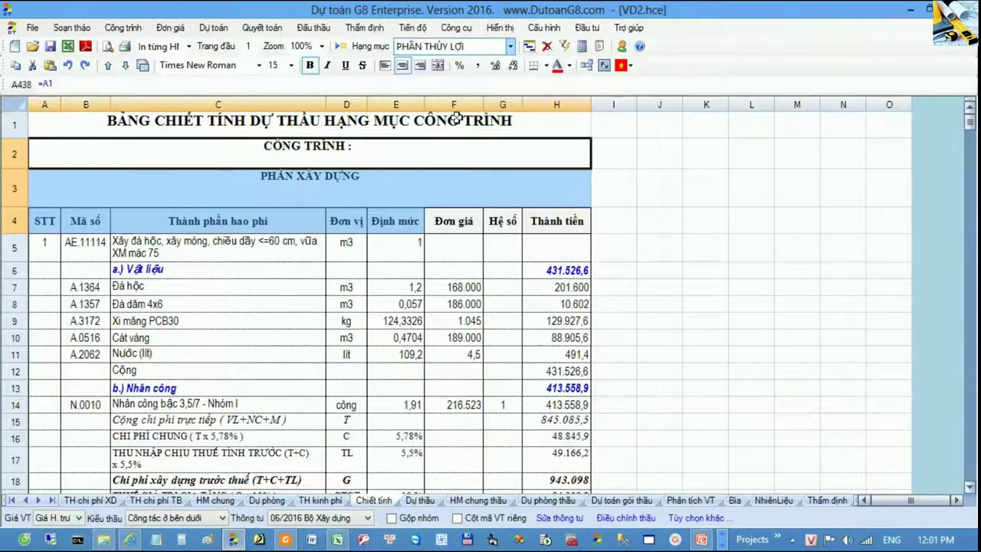
pyautogui.moveTo(98, 328); pyautogui.dragTo(467, 324)
pyautogui.moveTo(309, 162); pyautogui.dragTo(381, 207)
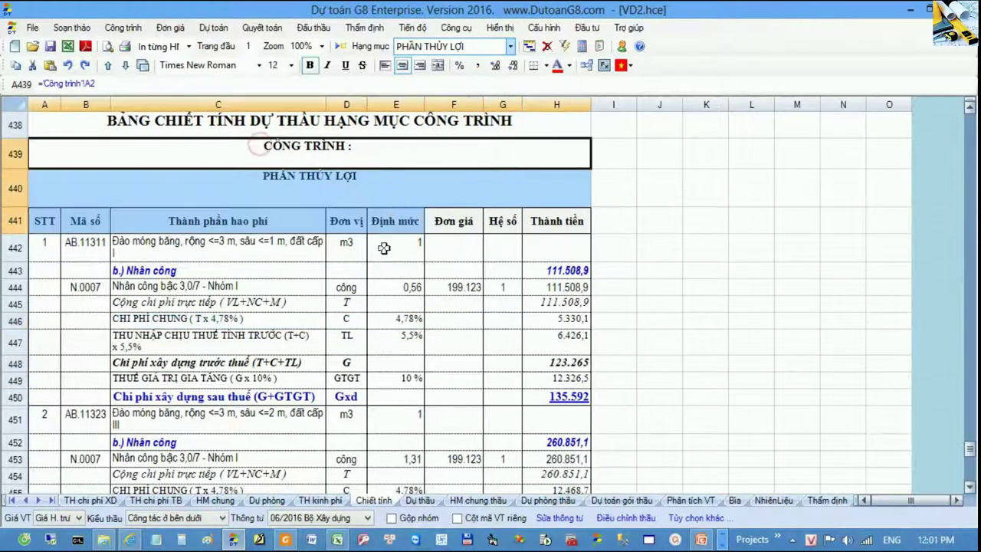
pyautogui.moveTo(257, 320); pyautogui.dragTo(560, 328)
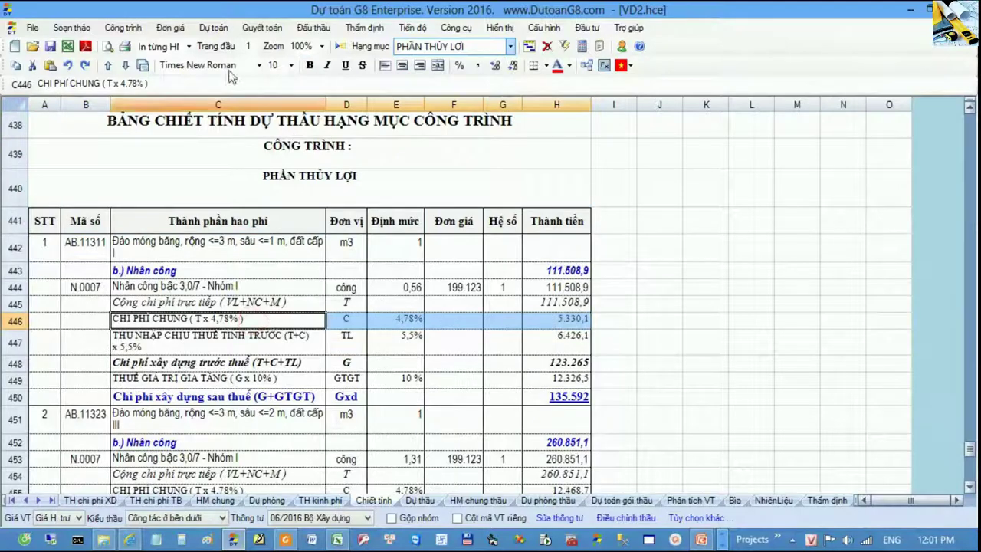
# - Review the Hệ số chi phí xây lắp settings of phần thủy lợi, công trình giao thông and phần xây dựng without changing them
pyautogui.click(123, 27)
pyautogui.click(163, 130)
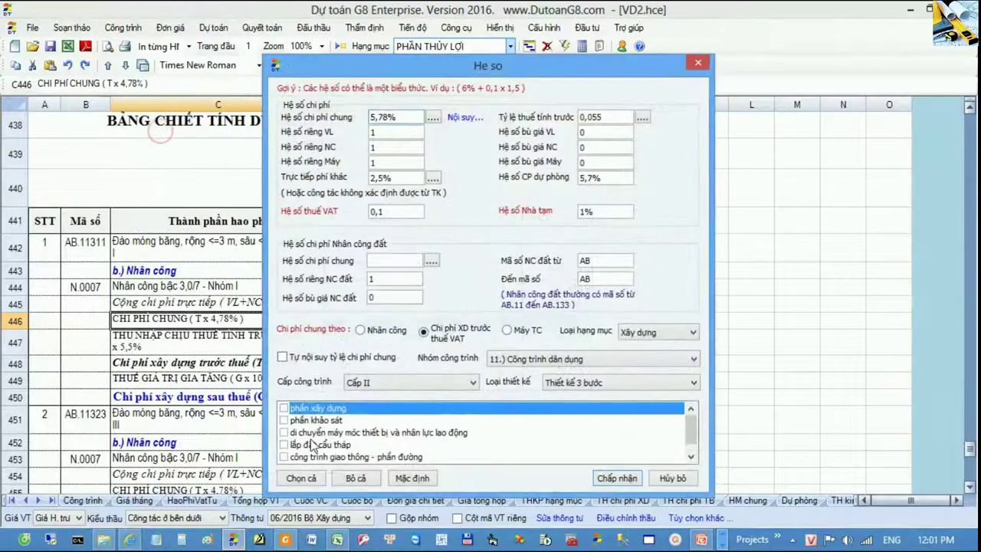
pyautogui.click(329, 458)
pyautogui.click(329, 458)
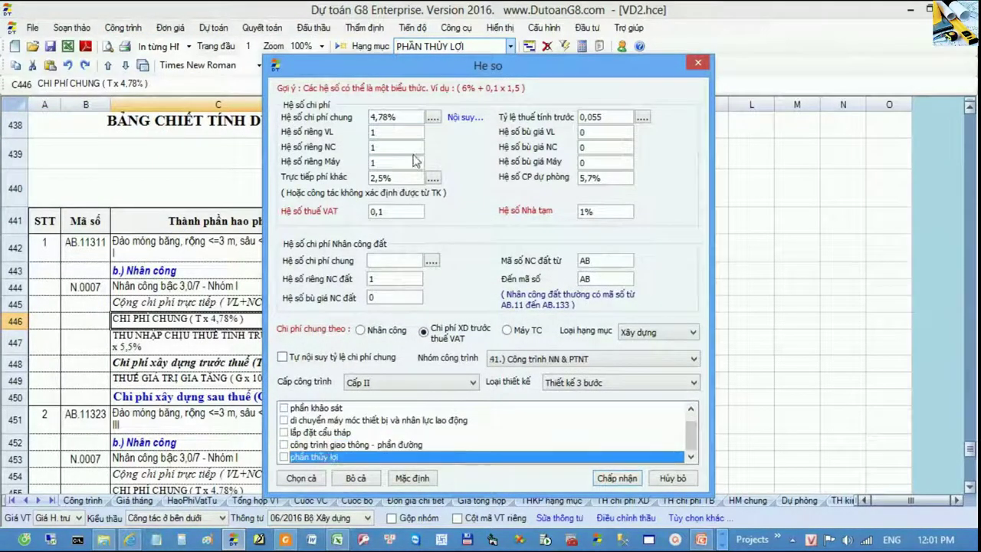
pyautogui.click(376, 301)
pyautogui.click(349, 446)
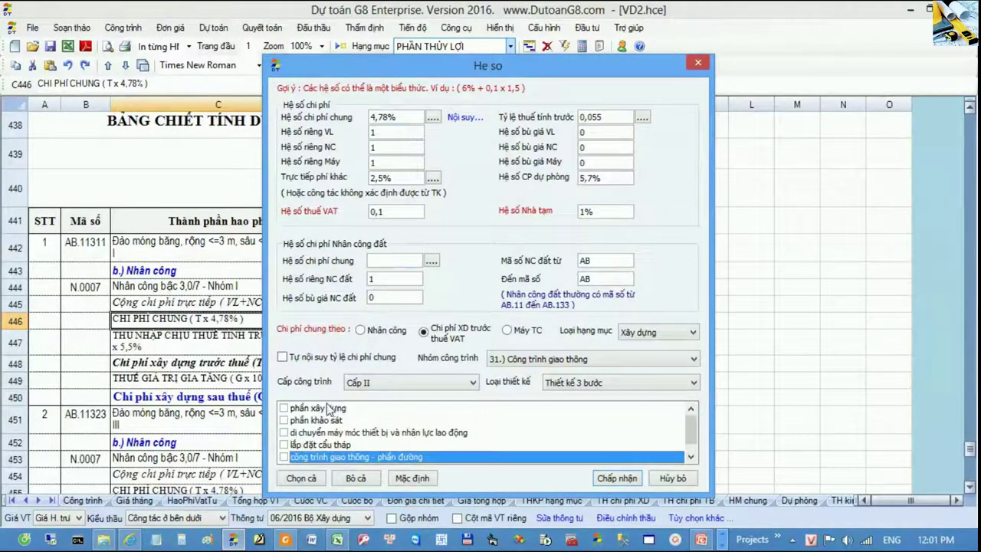
pyautogui.click(331, 408)
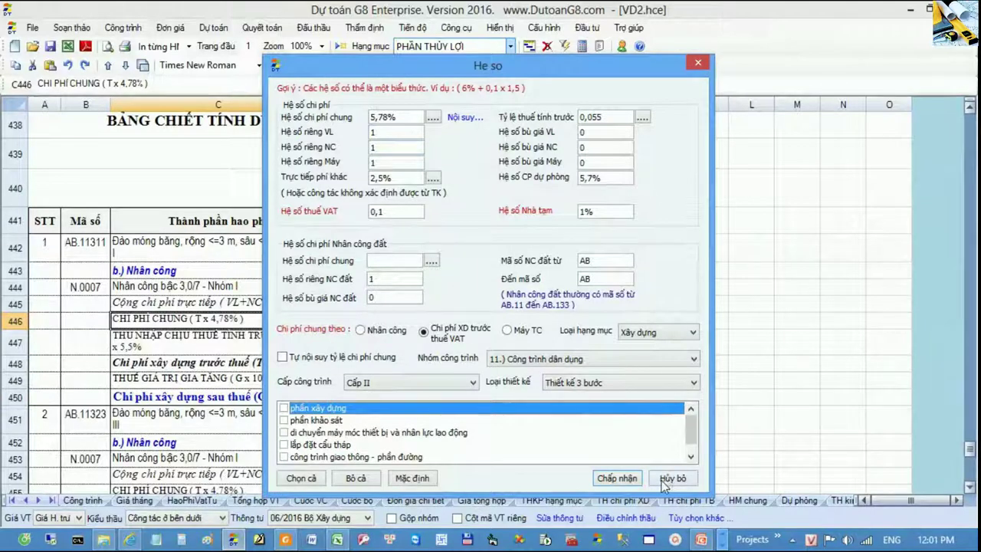
pyautogui.moveTo(406, 117); pyautogui.dragTo(370, 116)
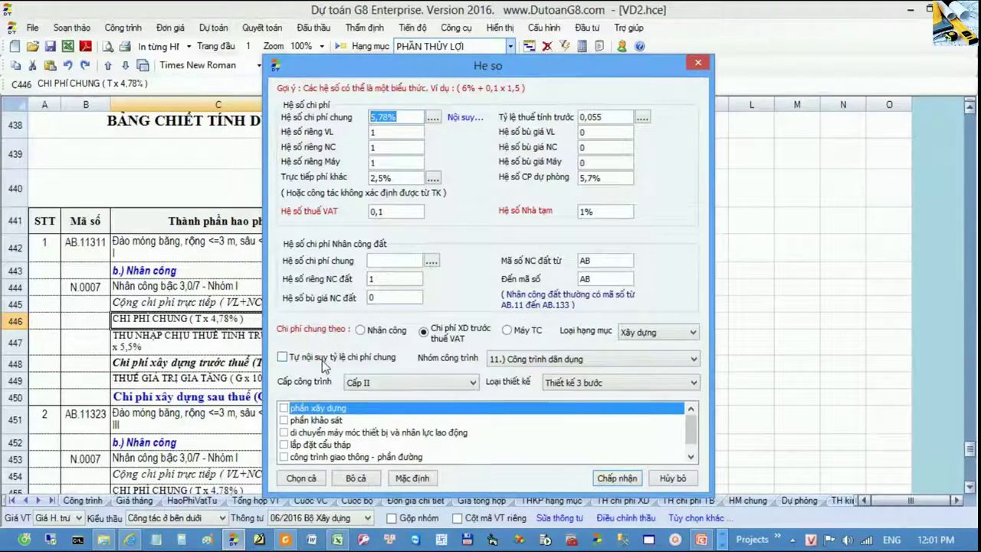
pyautogui.click(677, 479)
# - Highlight the CHI PHÍ CHUNG row 446 of PHẦN THỦY LỢI and inspect the rate formula in E446
pyautogui.click(357, 337)
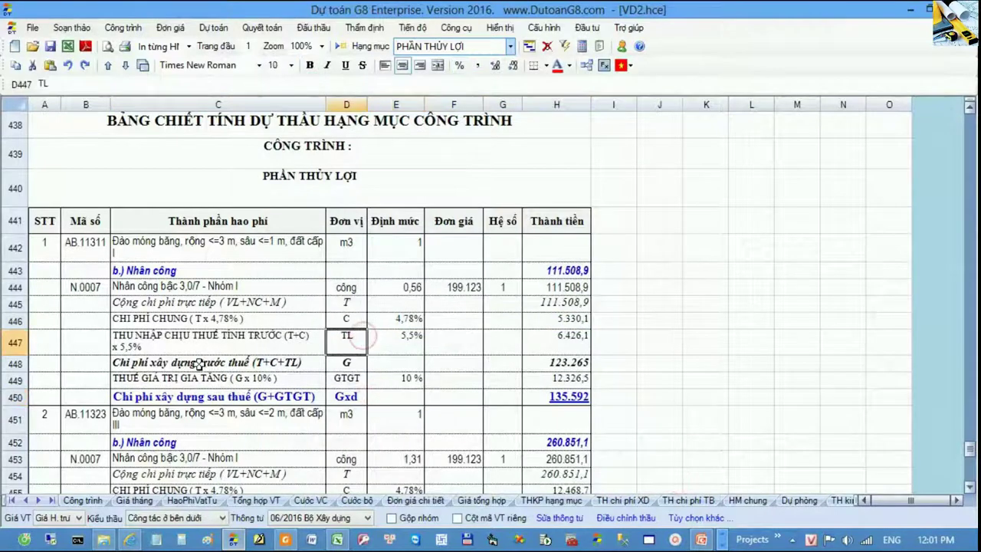
pyautogui.moveTo(93, 322); pyautogui.dragTo(410, 319)
pyautogui.click(409, 319)
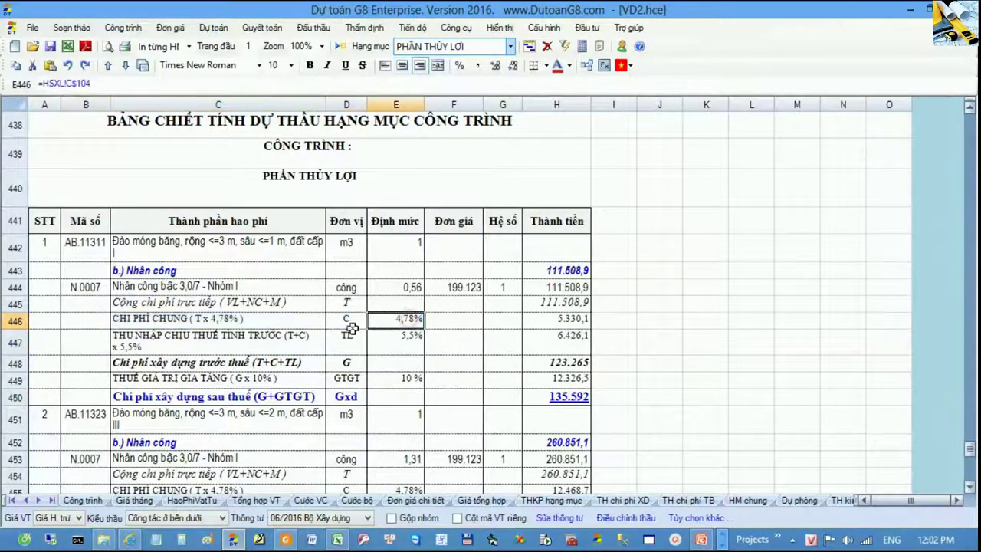
pyautogui.click(388, 302)
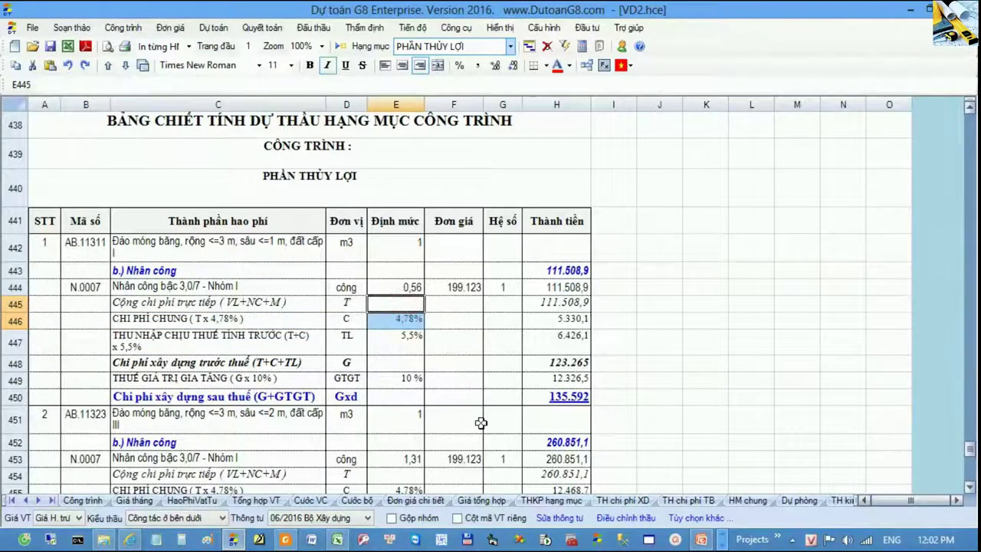
pyautogui.moveTo(82, 322); pyautogui.dragTo(561, 318)
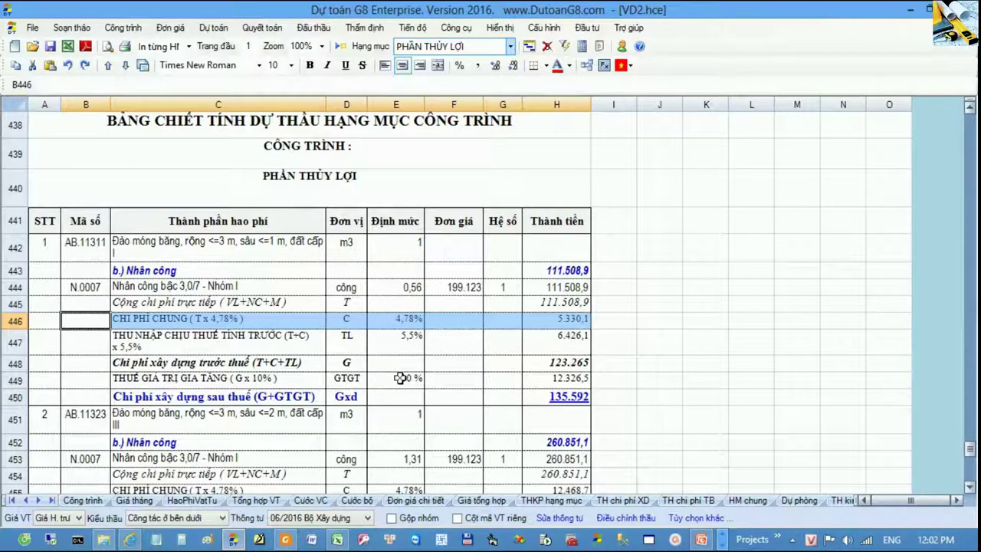
pyautogui.click(179, 318)
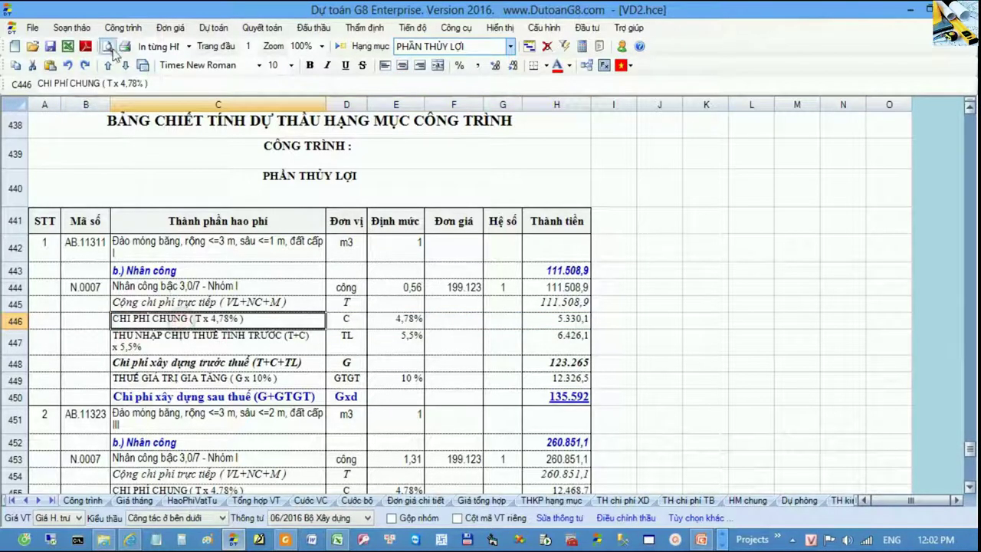
# - Enable Tự nội suy tỷ lệ chi phí chung for phần xây dựng, công trình giao thông - phần đường and phần thủy lợi
pyautogui.click(123, 28)
pyautogui.click(165, 134)
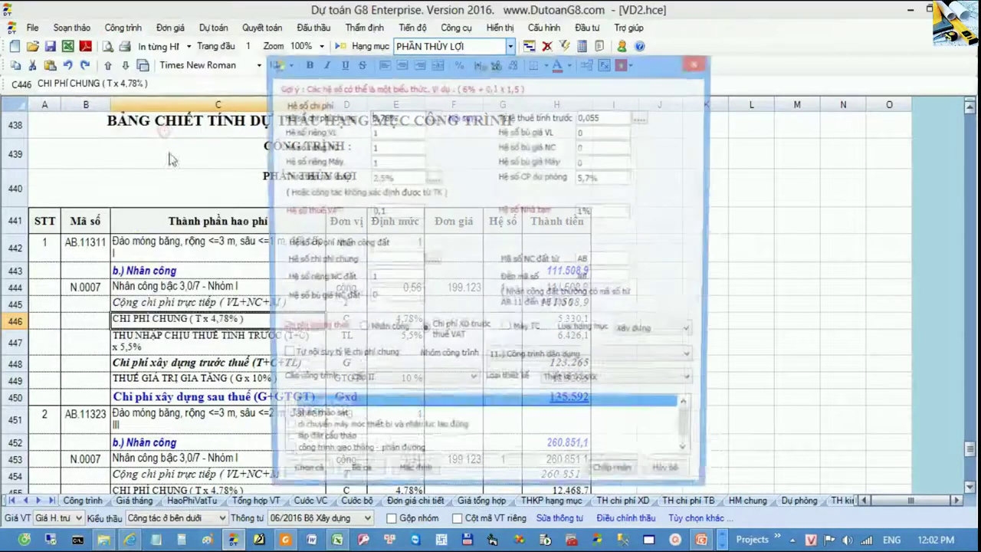
pyautogui.click(284, 408)
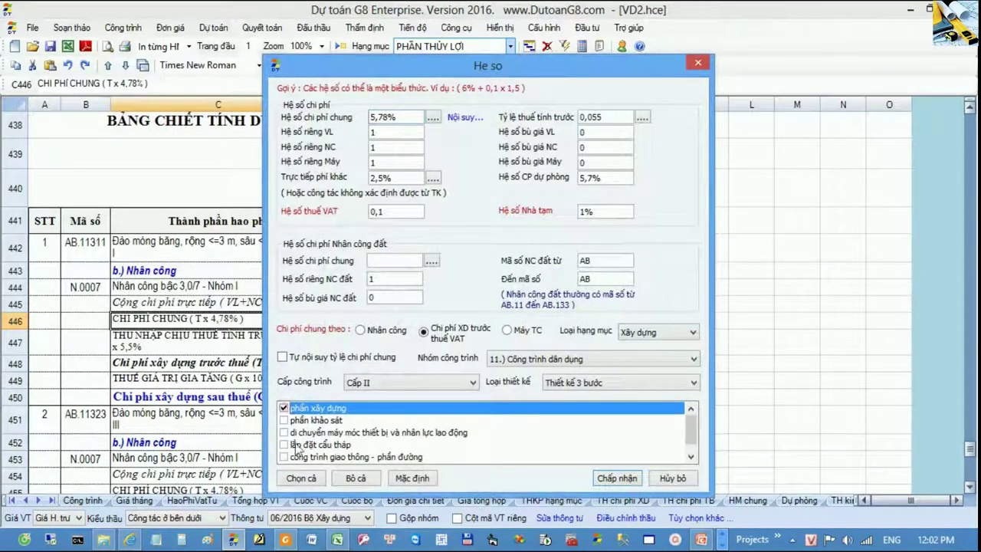
pyautogui.click(284, 456)
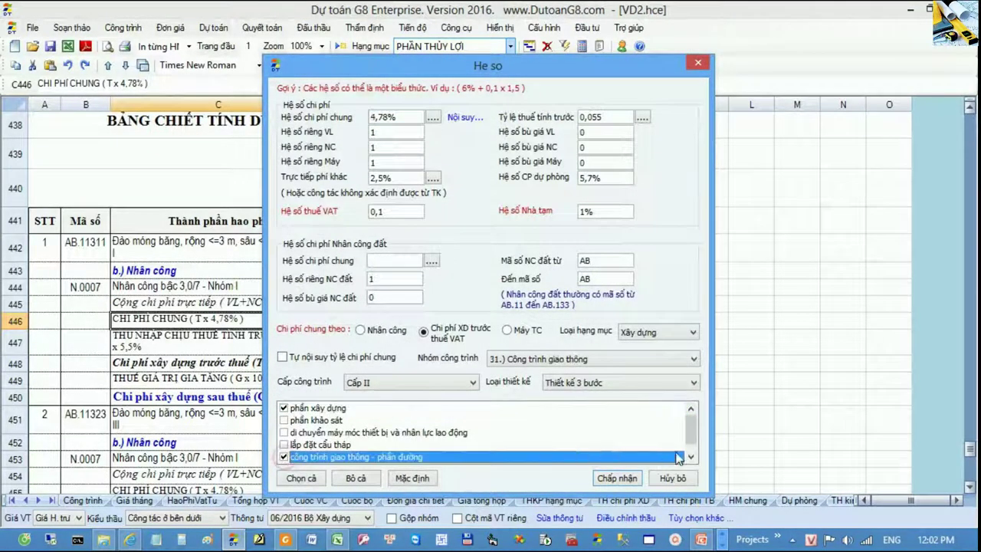
pyautogui.click(689, 458)
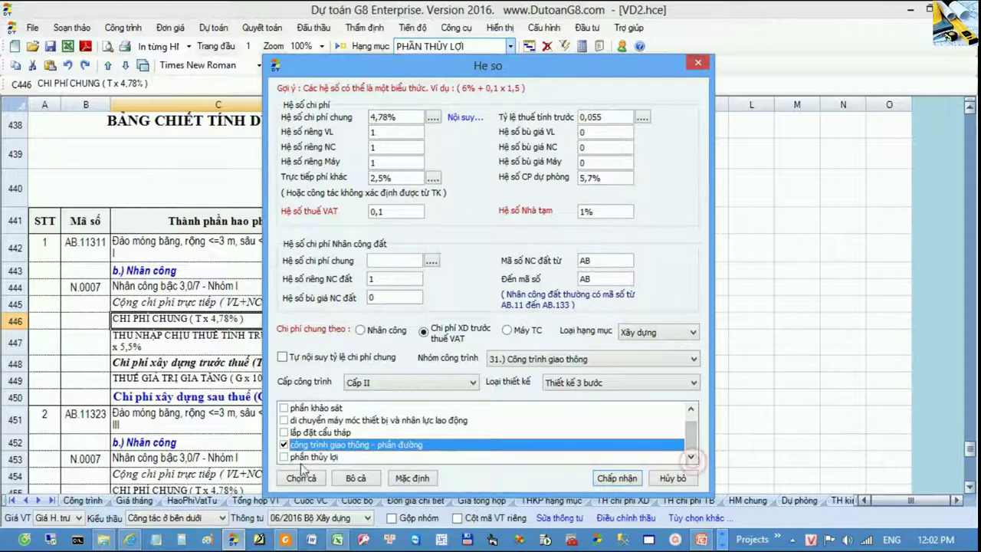
pyautogui.click(284, 456)
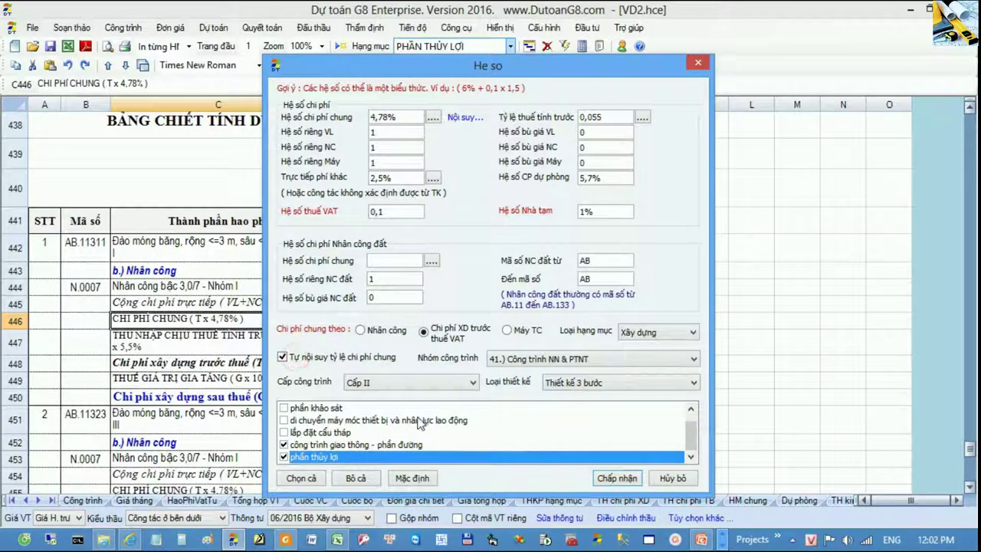
pyautogui.click(617, 478)
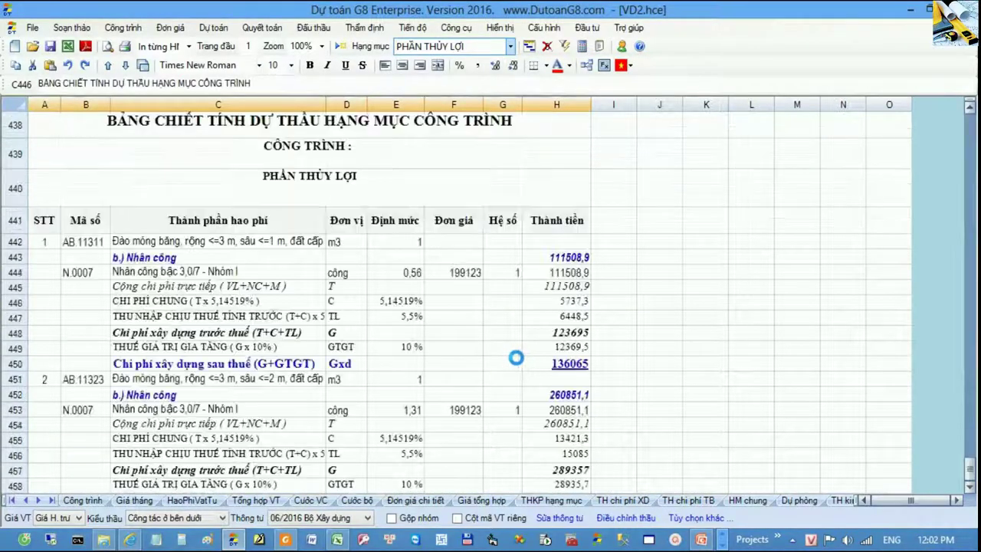
# - Check the recalculated CHI PHÍ CHUNG row 446 of PHẦN THỦY LỢI and its rate in E446
pyautogui.click(570, 325)
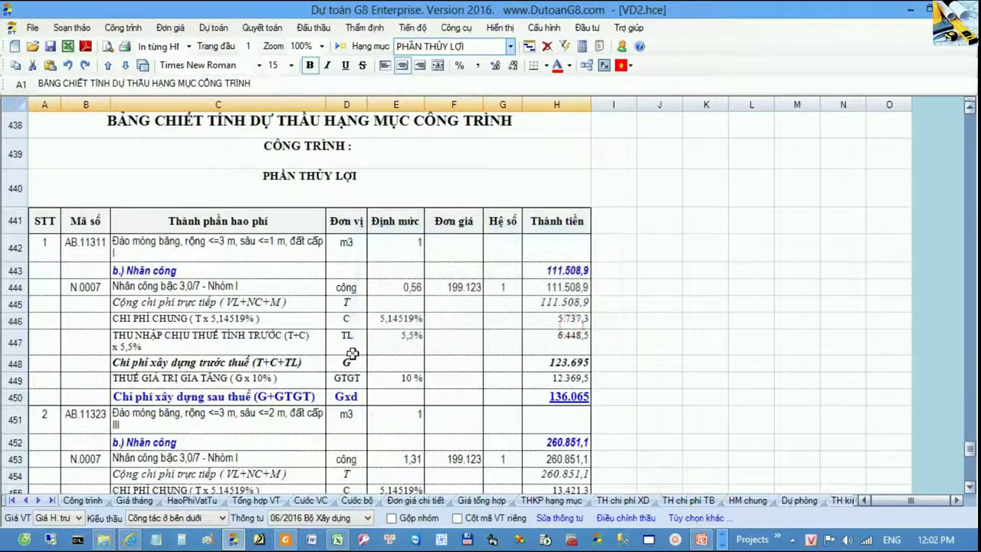
pyautogui.moveTo(207, 318); pyautogui.dragTo(565, 320)
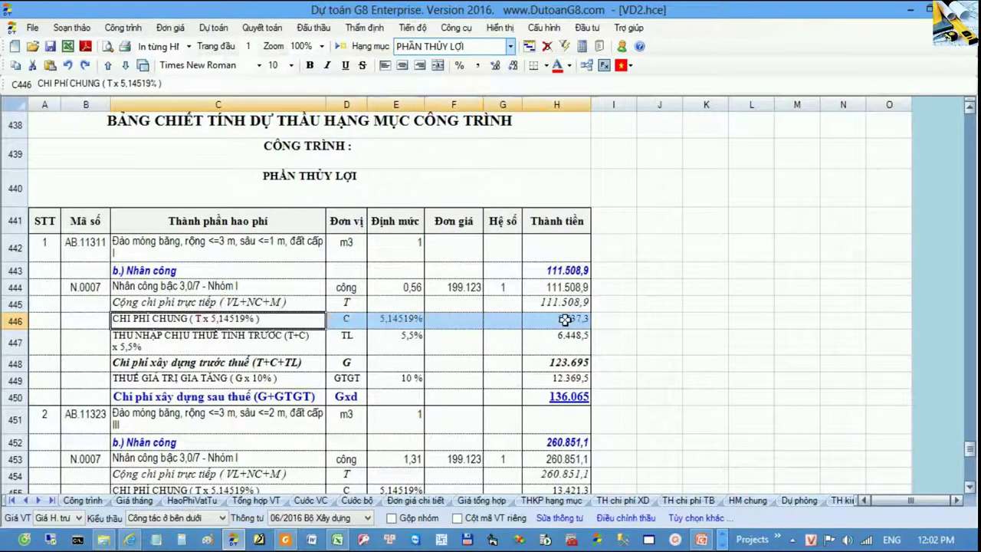
pyautogui.click(408, 322)
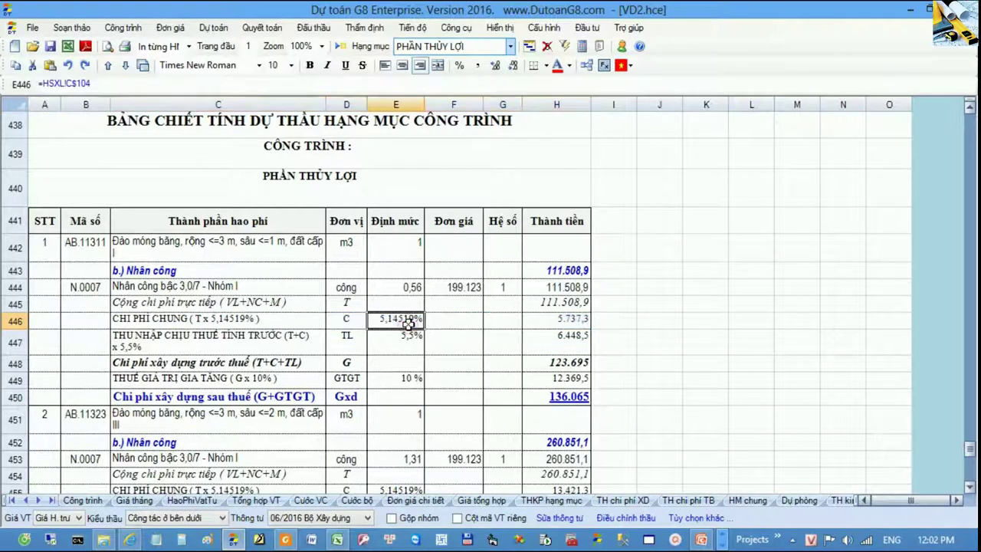
# - Go to PHẦN XÂY DỰNG at the start of Chiết tính and examine its title and the CHI PHÍ CHUNG row 16
pyautogui.hotkey('ctrl', 'Home')
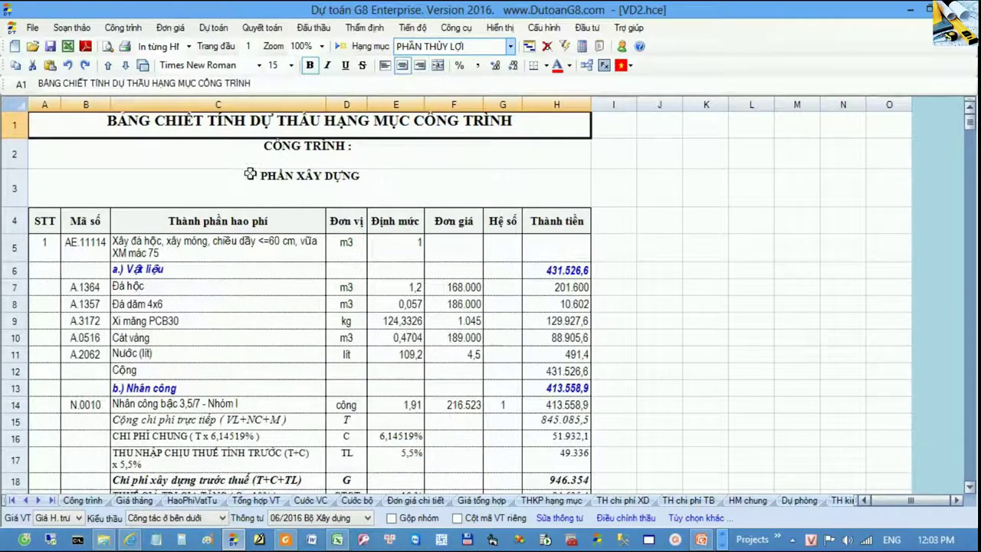
pyautogui.click(250, 154)
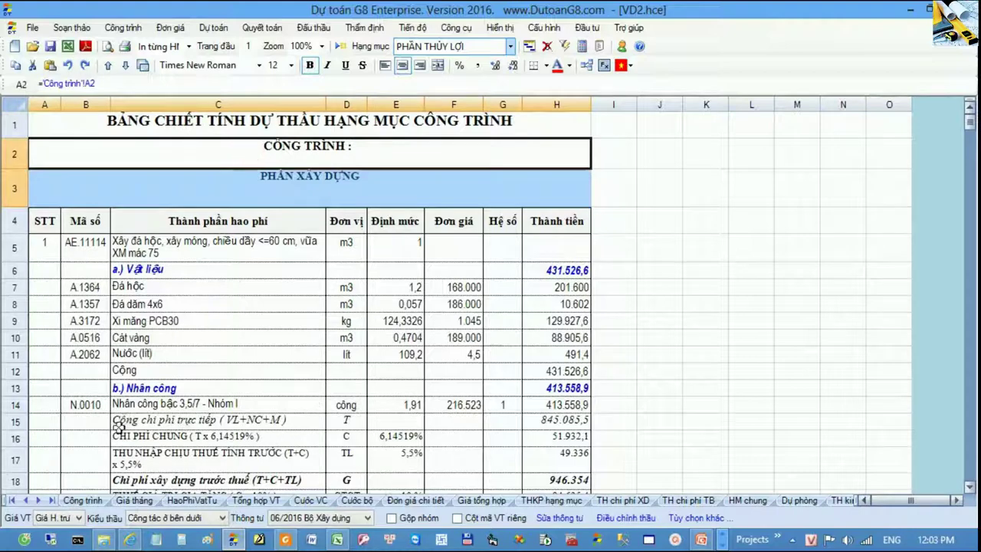
pyautogui.moveTo(94, 436); pyautogui.dragTo(498, 443)
pyautogui.click(409, 442)
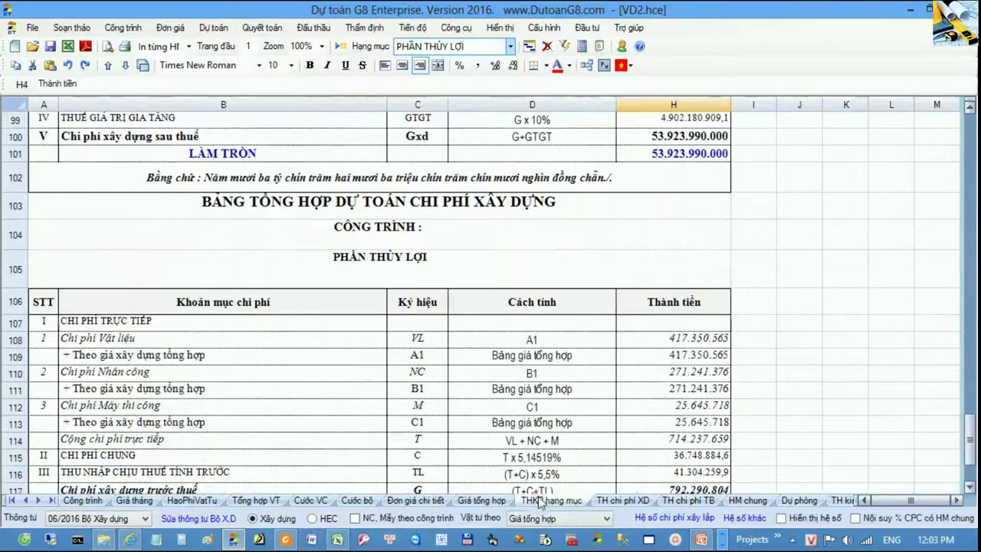
# - Open the THKP hạng mục sheet and examine PHẦN XÂY DỰNG's CHI PHÍ CHUNG row 13, including the cells H13 and D13
pyautogui.click(550, 499)
pyautogui.click(393, 374)
pyautogui.scroll(20, 387, 379)
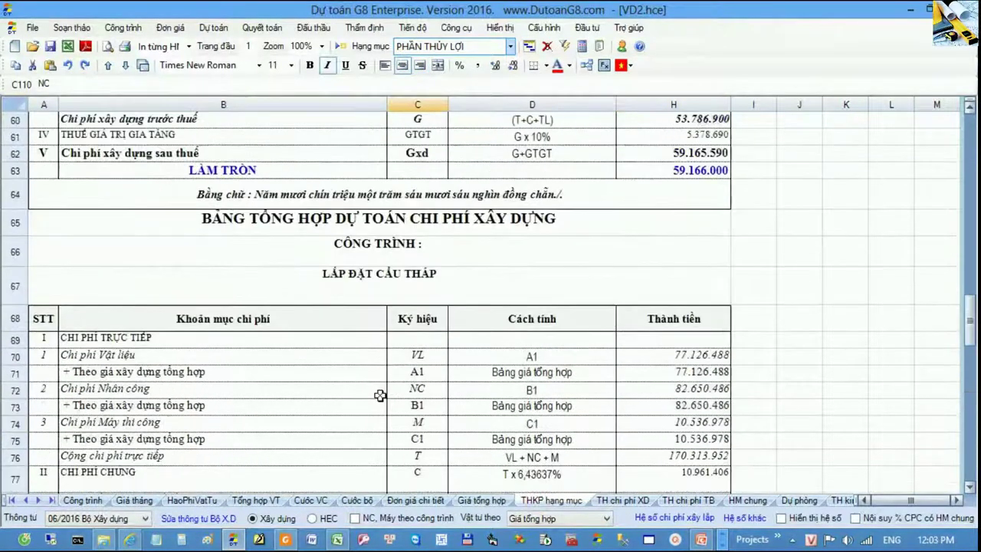
pyautogui.scroll(12, 381, 392)
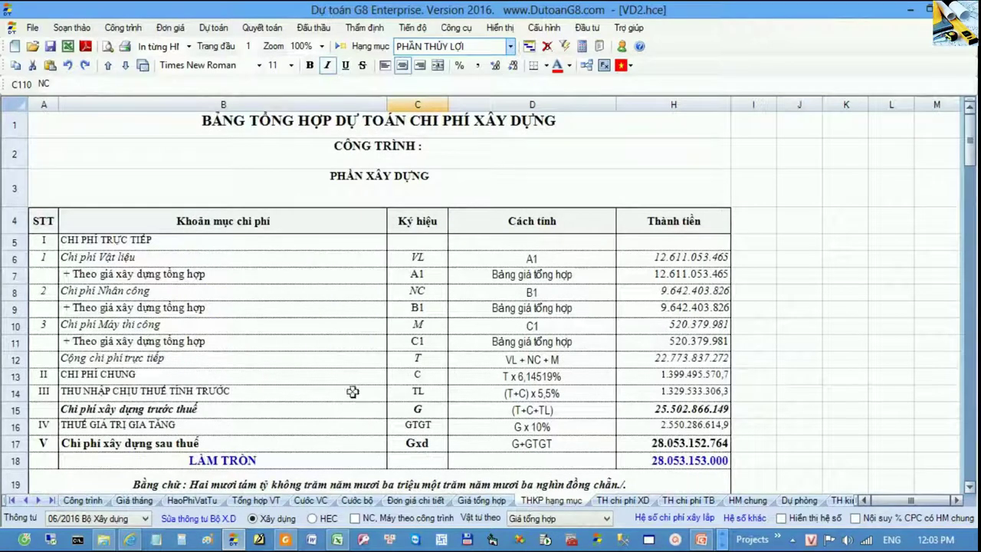
pyautogui.moveTo(180, 376); pyautogui.dragTo(697, 374)
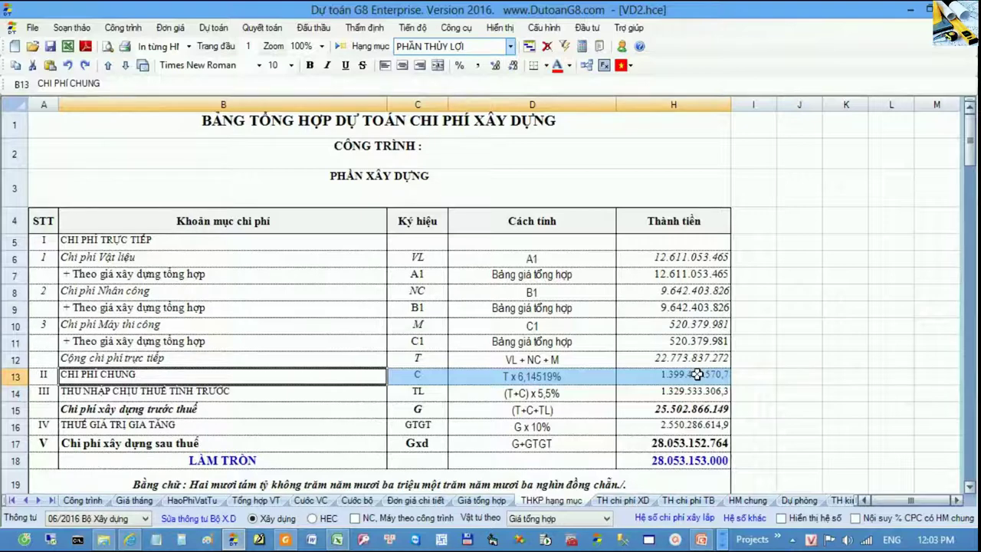
pyautogui.click(696, 374)
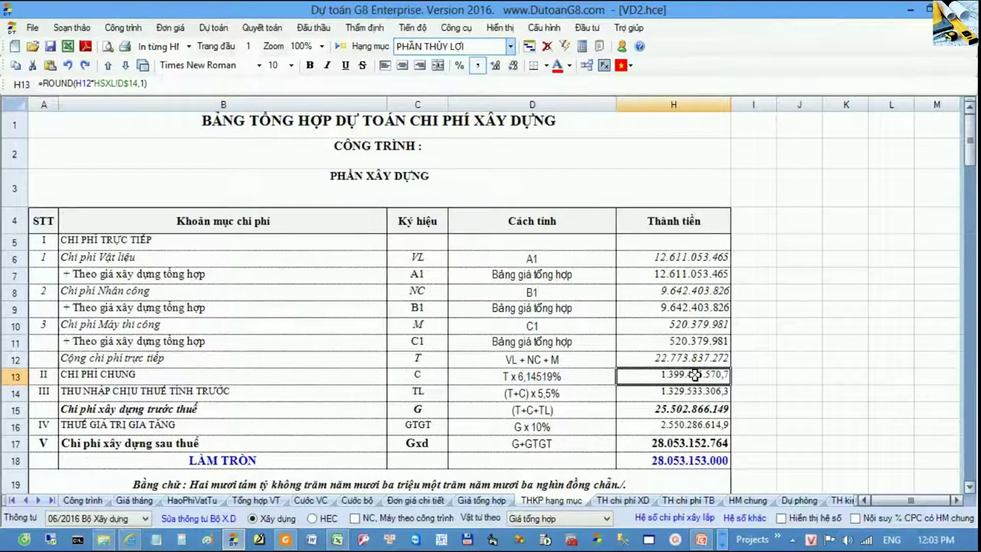
pyautogui.moveTo(433, 378); pyautogui.dragTo(540, 376)
pyautogui.click(540, 376)
# - Open the TH chi phí XD sheet, highlight the pre-tax costs of the three work items and inspect the total in C8
pyautogui.click(621, 500)
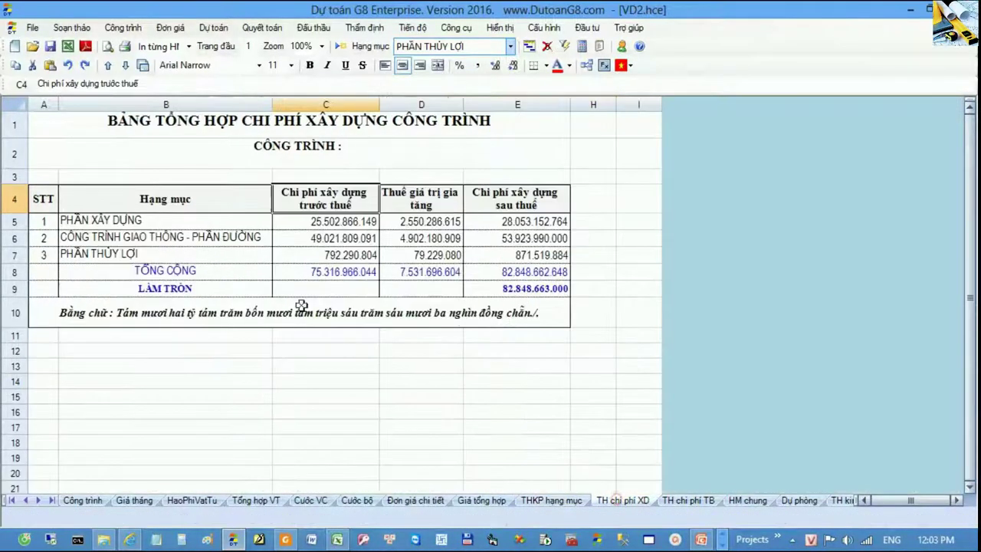
pyautogui.moveTo(322, 222); pyautogui.dragTo(329, 253)
pyautogui.click(344, 273)
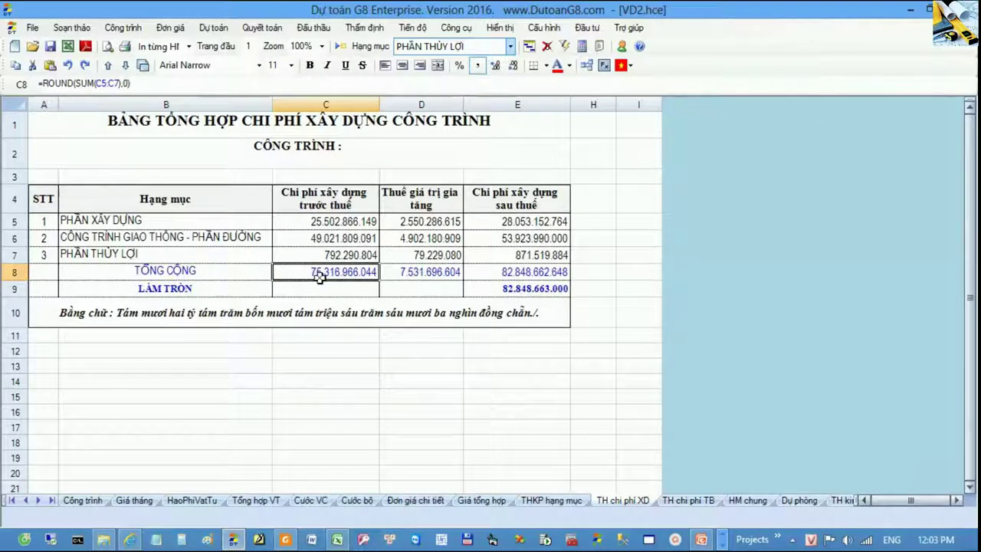
# - Review phần xây dựng's interpolated general cost rate in the Hệ số chi phí xây lắp settings and close them without changes
pyautogui.click(115, 31)
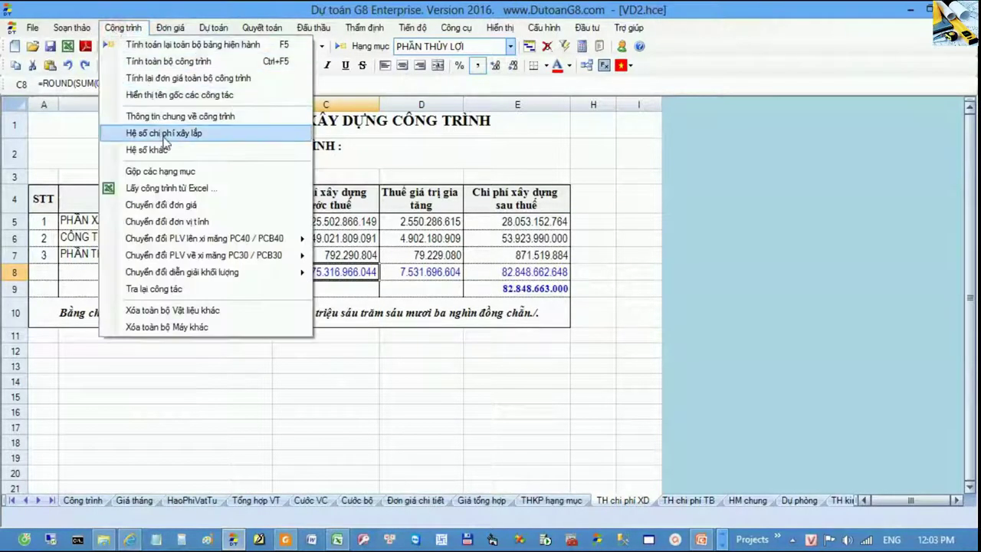
pyautogui.click(163, 134)
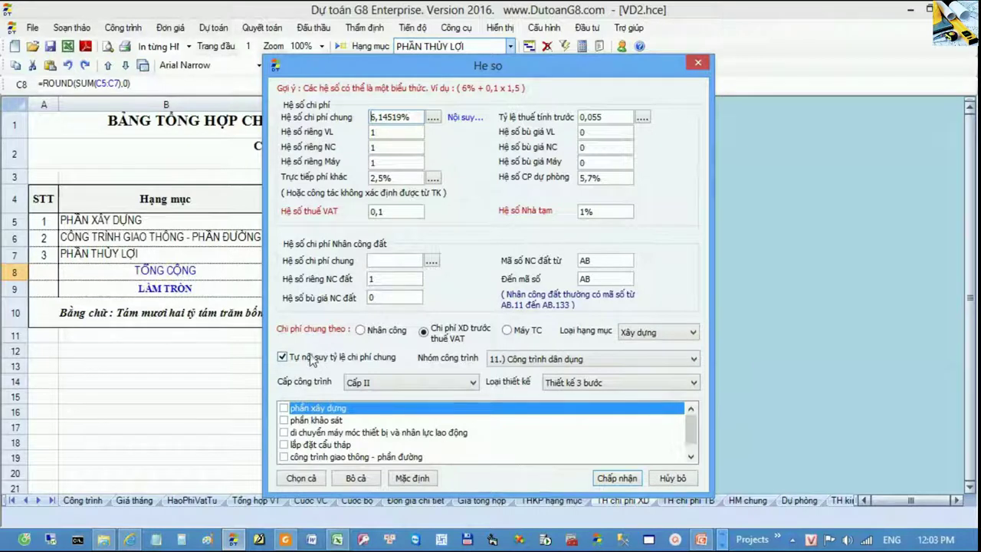
pyautogui.moveTo(405, 112); pyautogui.dragTo(357, 113)
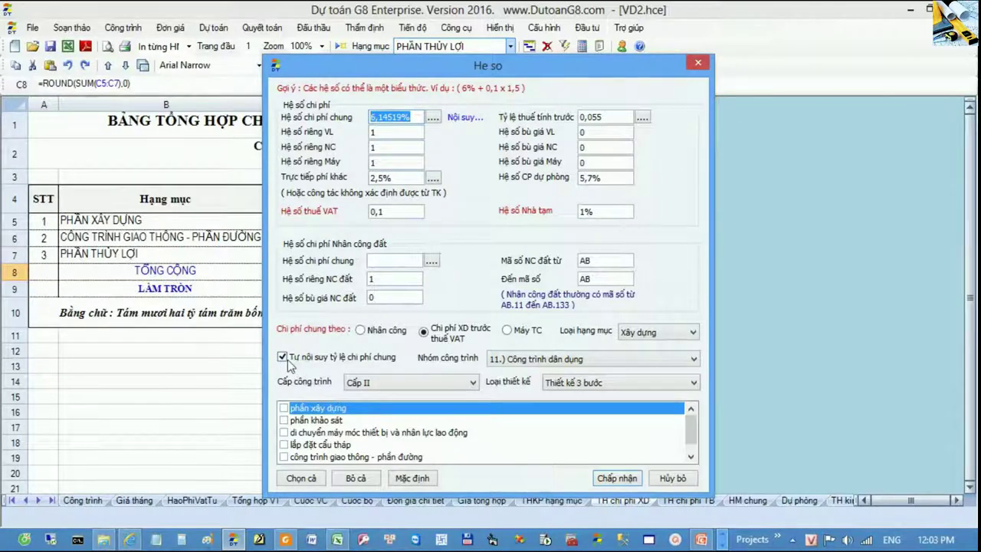
pyautogui.click(679, 476)
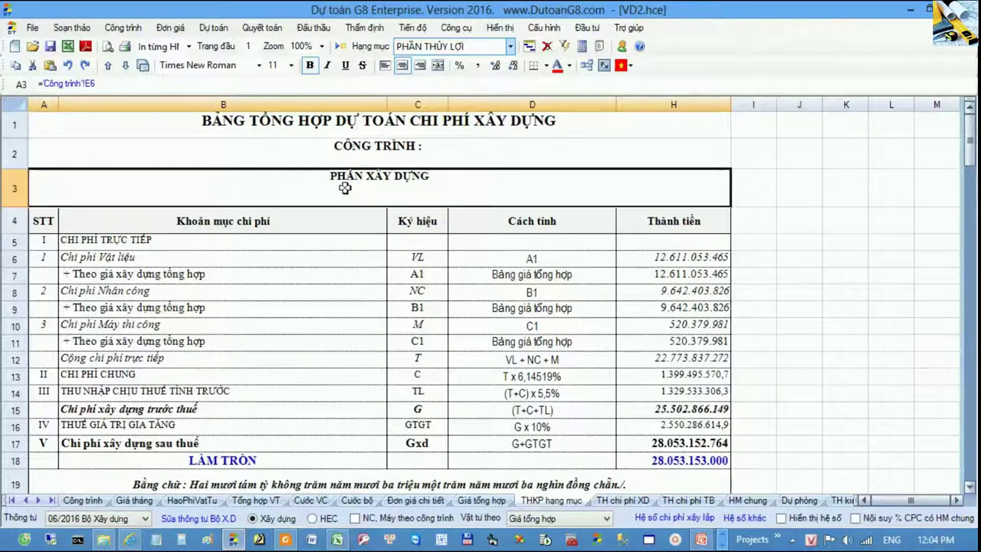
# - Highlight row 13 CHI PHÍ CHUNG and row 15 Chi phí xây dựng trước thuế in THKP hạng mục, and view the work item list
pyautogui.moveTo(32, 378); pyautogui.dragTo(679, 373)
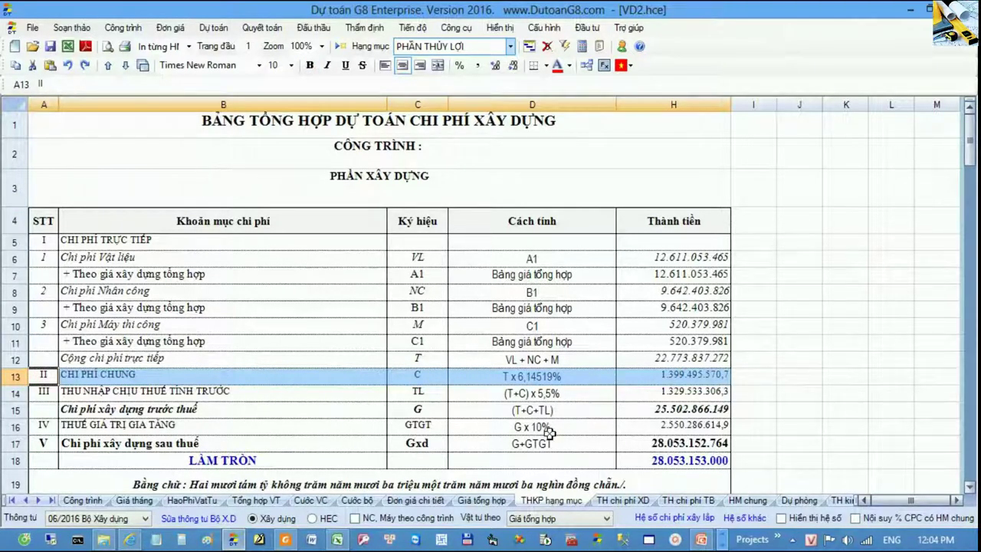
pyautogui.click(15, 411)
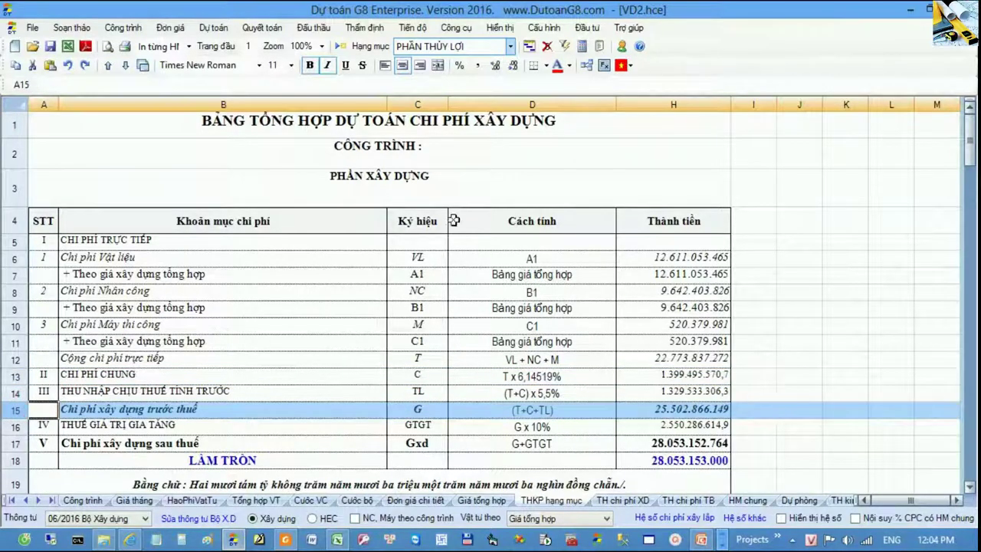
pyautogui.click(510, 47)
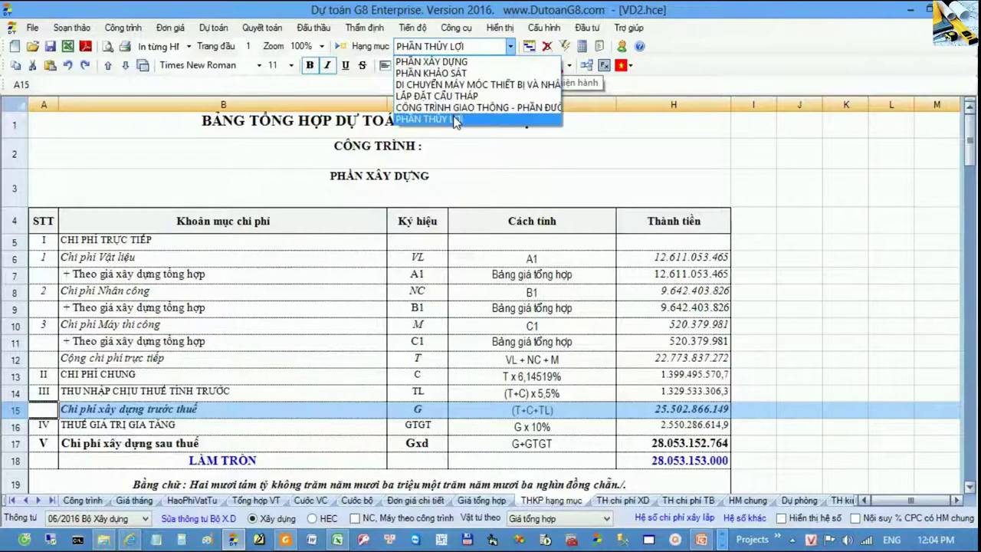
pyautogui.click(324, 309)
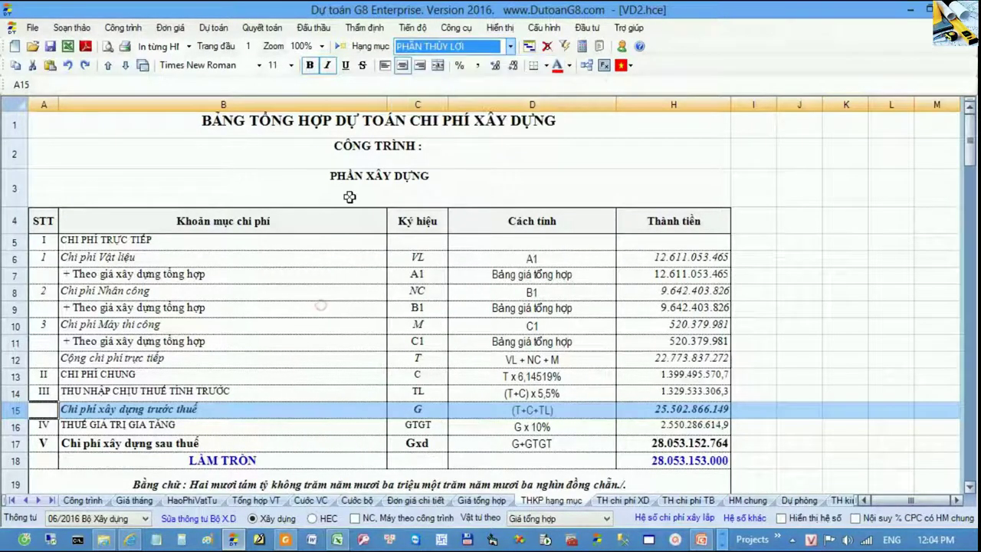
# - Point out the PHẦN XÂY DỰNG summary title rows and highlight the CHI PHÍ CHUNG range B13:H13
pyautogui.click(351, 193)
pyautogui.click(351, 152)
pyautogui.click(353, 124)
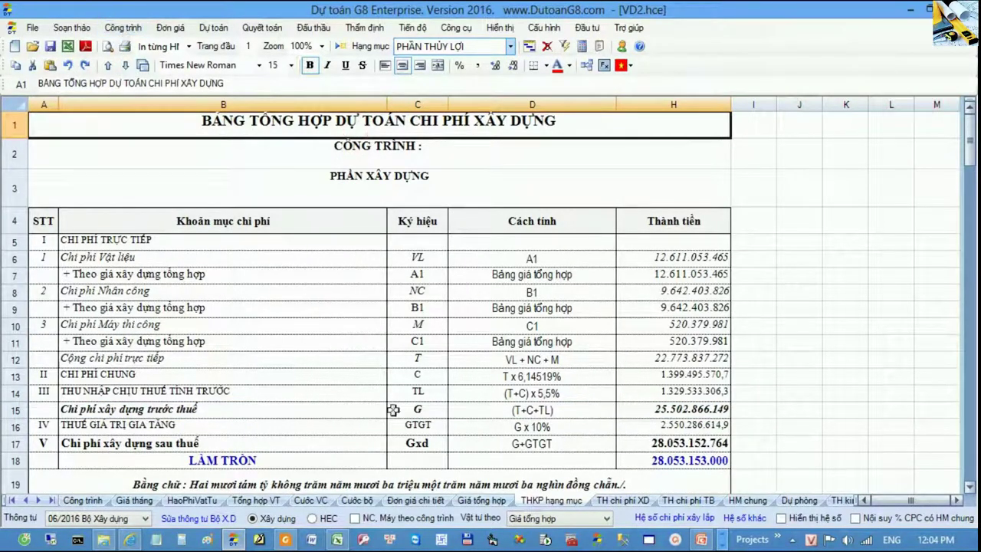
pyautogui.moveTo(316, 375); pyautogui.dragTo(673, 379)
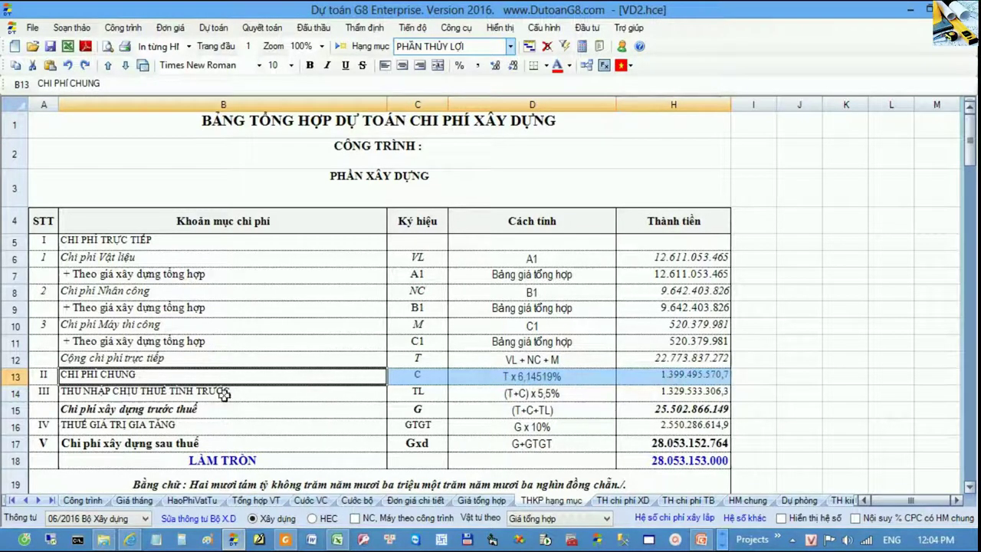
pyautogui.click(39, 377)
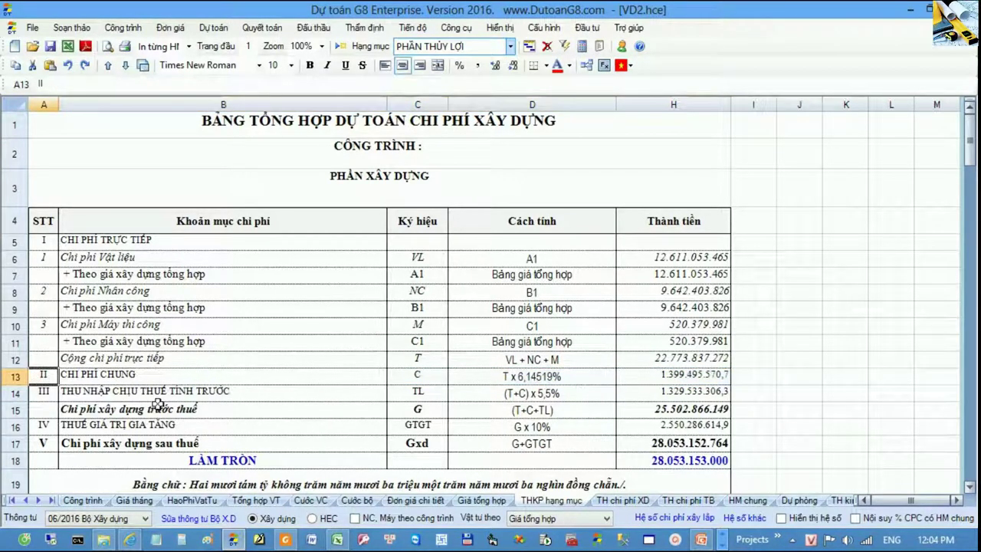